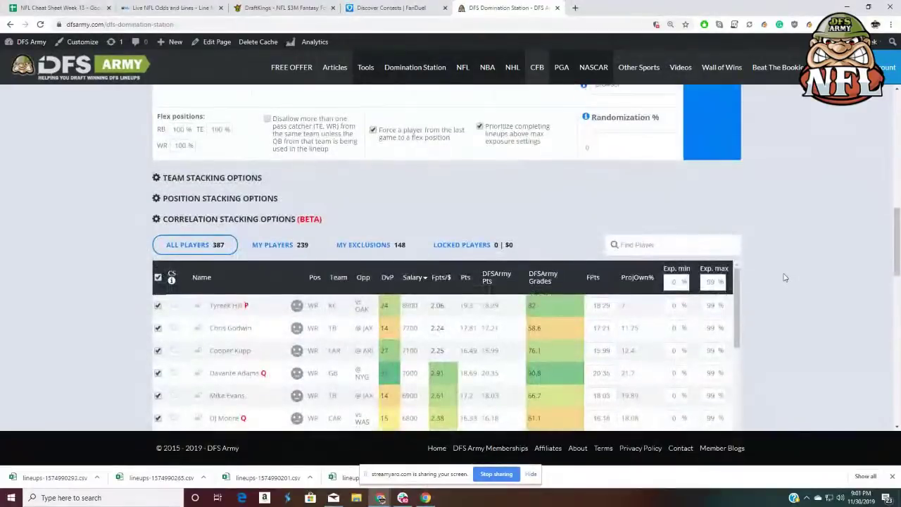
# - Set the maximum exposure for all wide receivers to 25%
pyautogui.scroll(2, 746, 278)
pyautogui.scroll(-2, 711, 280)
pyautogui.doubleClick(709, 282)
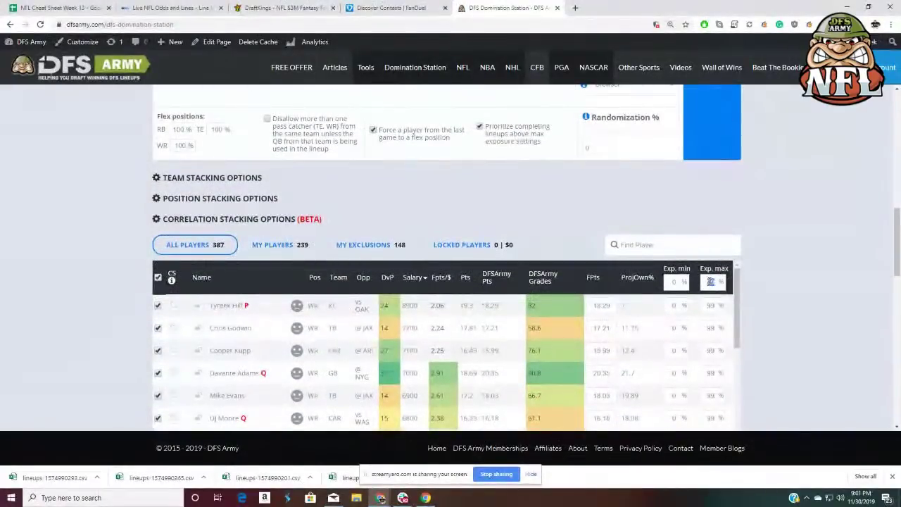
pyautogui.write('25')
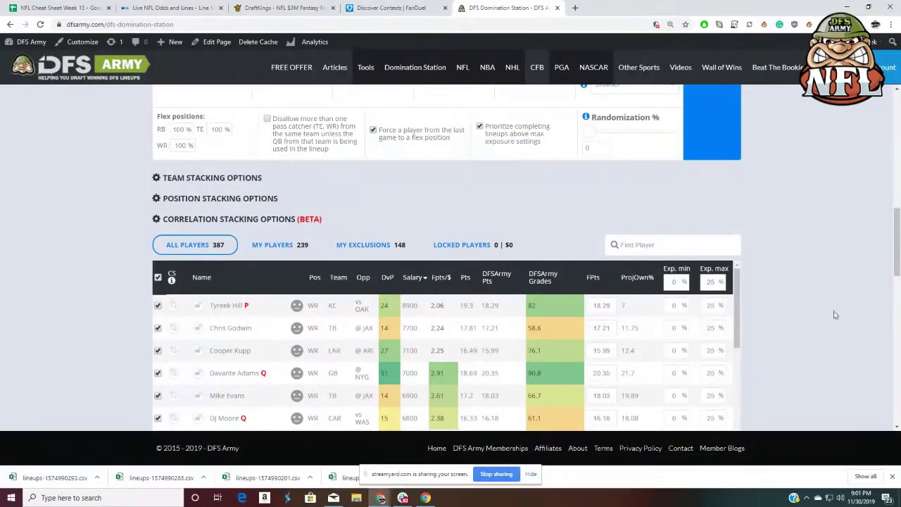
# - Restore the maximum exposure for all wide receivers to 99%
pyautogui.scroll(-2, 767, 293)
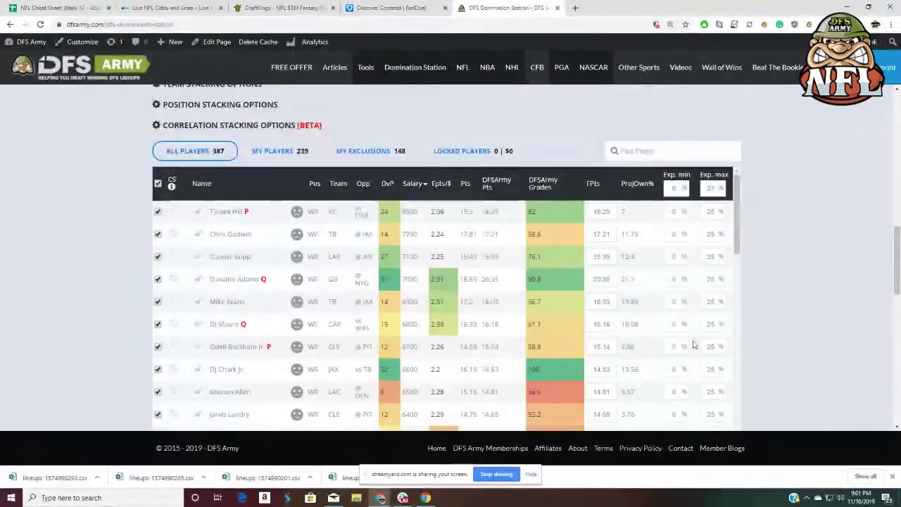
pyautogui.doubleClick(711, 188)
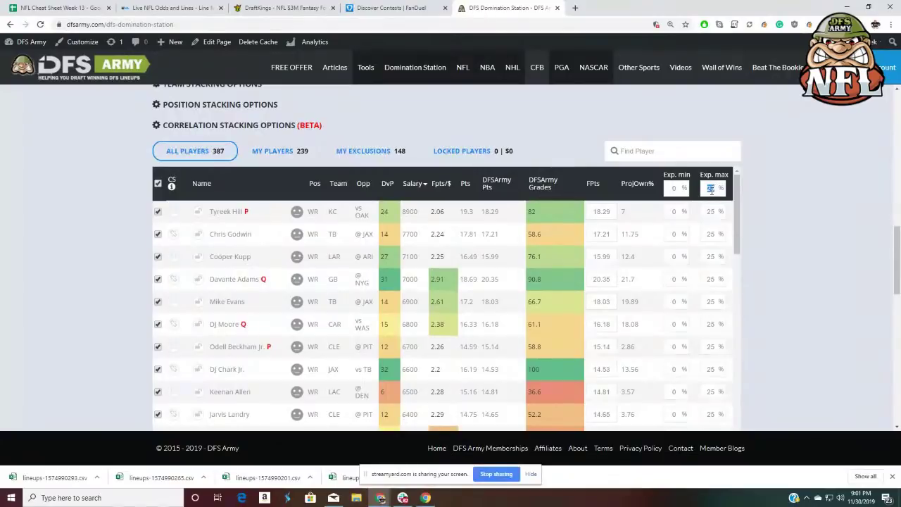
pyautogui.write('99')
# - Filter the player pool to show only tight ends
pyautogui.scroll(5, 750, 201)
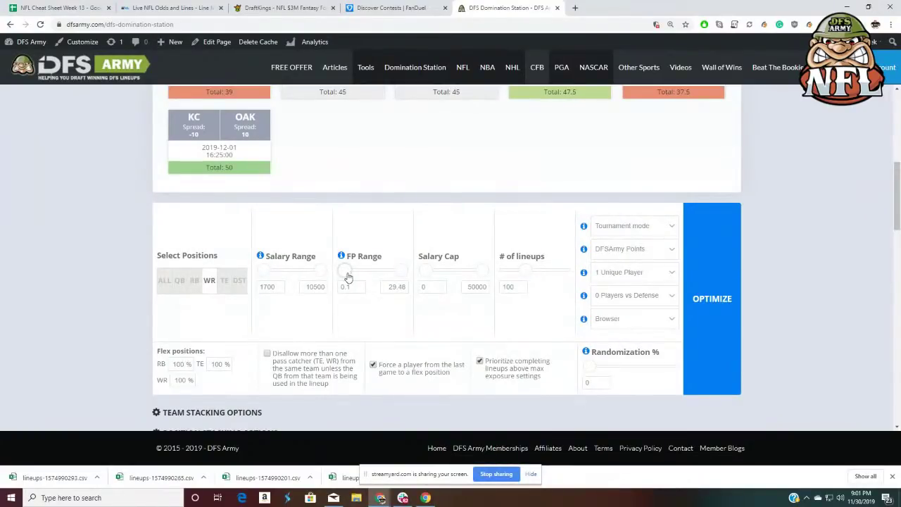
pyautogui.moveTo(346, 273)
pyautogui.mouseDown()
pyautogui.moveTo(351, 284)
pyautogui.moveTo(352, 274)
pyautogui.moveTo(336, 274)
pyautogui.mouseUp()
pyautogui.click(224, 284)
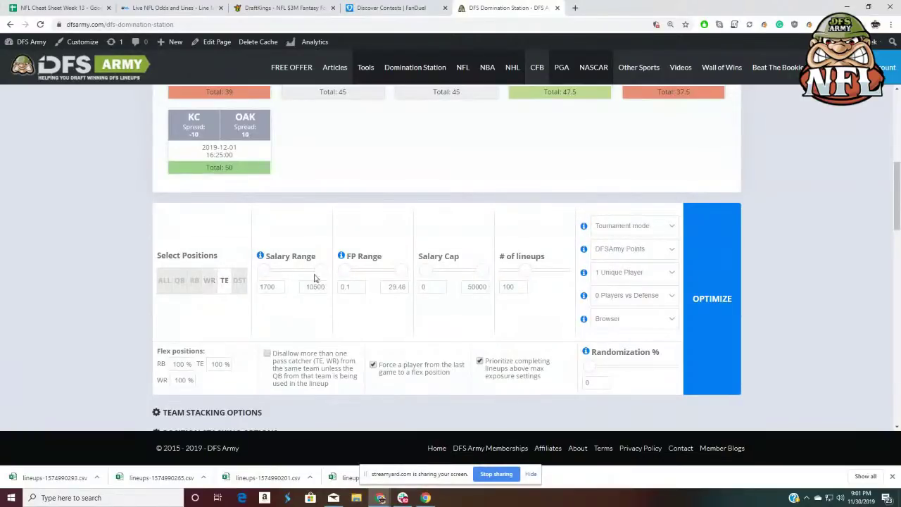
# - Keep the defense rule at 0 Players vs Defense and set the optimizer to run on Server
pyautogui.click(650, 296)
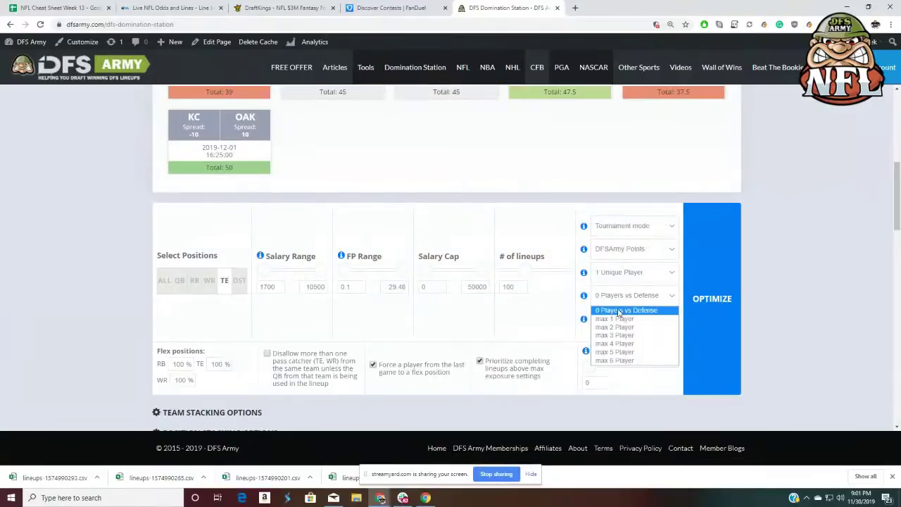
pyautogui.click(624, 311)
pyautogui.click(634, 320)
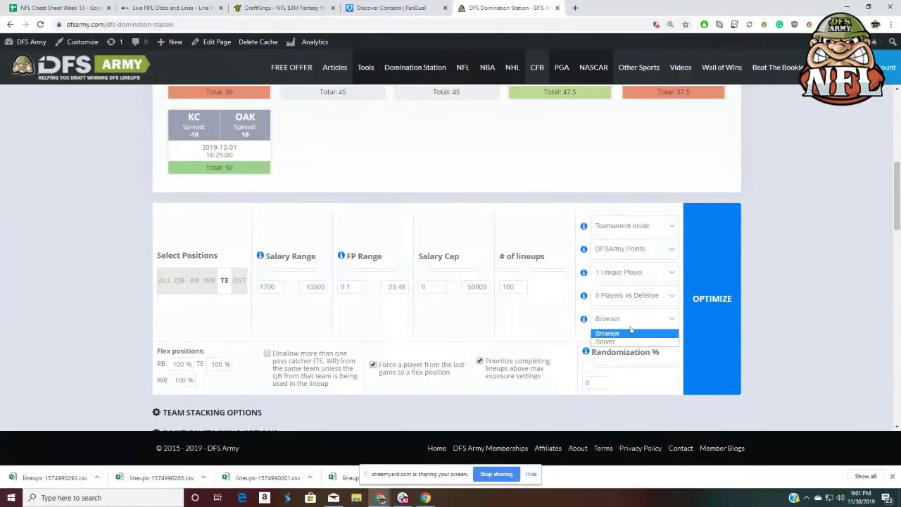
pyautogui.click(623, 343)
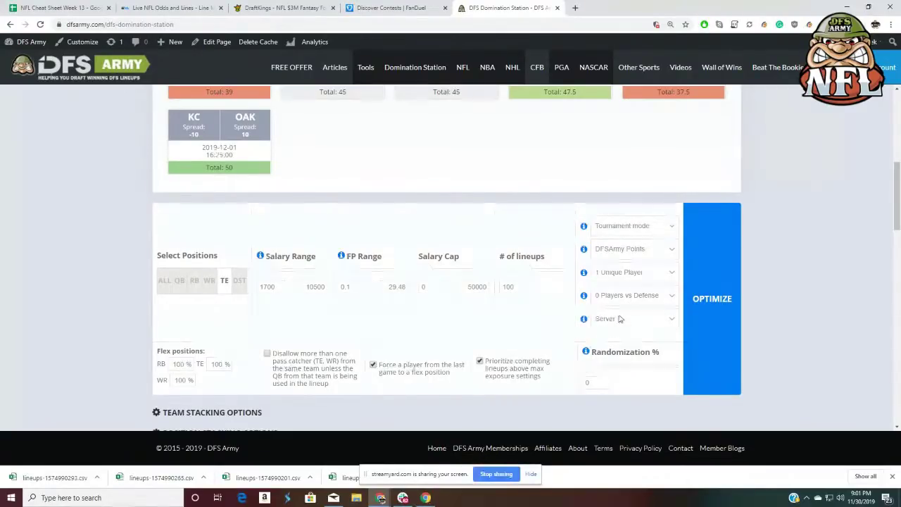
pyautogui.moveTo(583, 320)
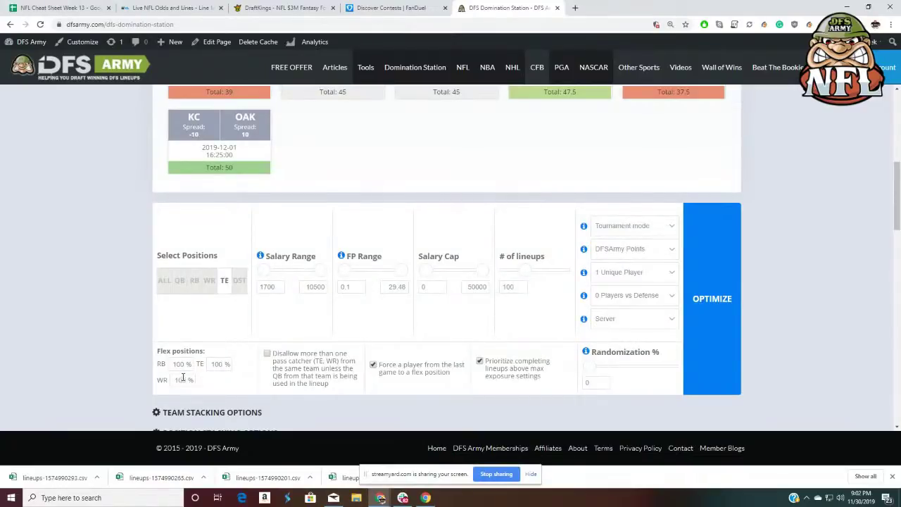
# - Set the tight end flex position percentage to 20%
pyautogui.doubleClick(220, 363)
pyautogui.write('20')
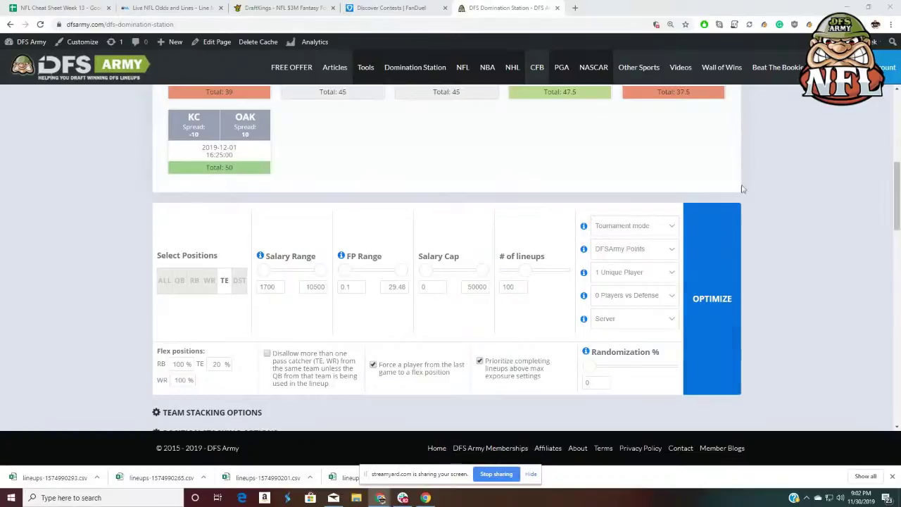
# - Look over the tight ends in the player list, and also display the quarterbacks and check them
pyautogui.scroll(-3, 833, 298)
pyautogui.scroll(1, 832, 298)
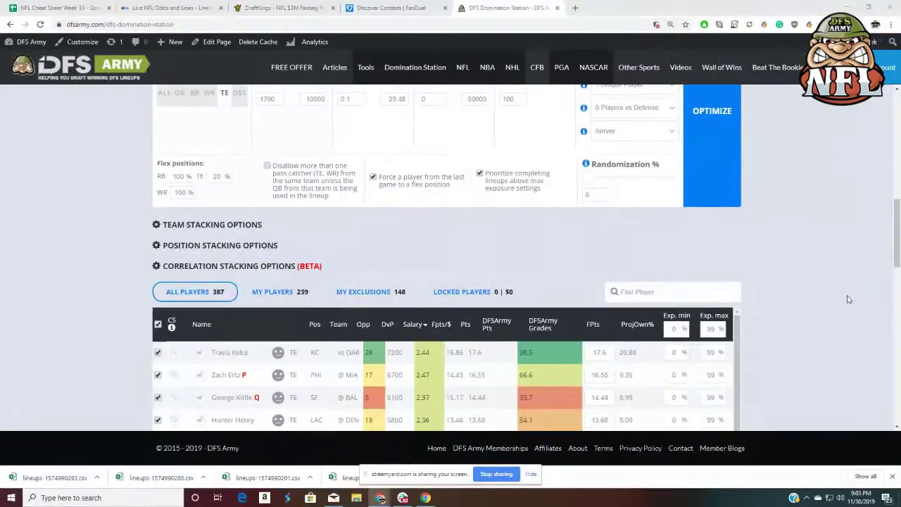
pyautogui.scroll(-1, 849, 292)
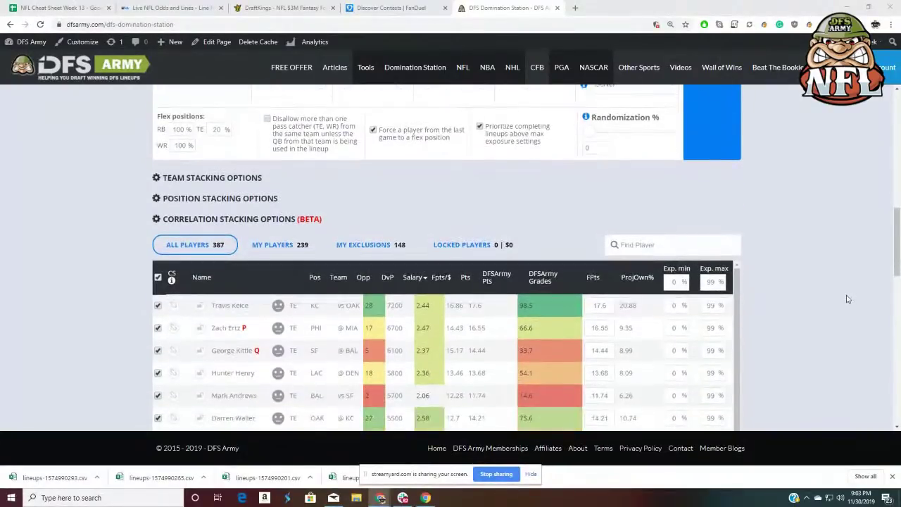
pyautogui.scroll(-2, 808, 292)
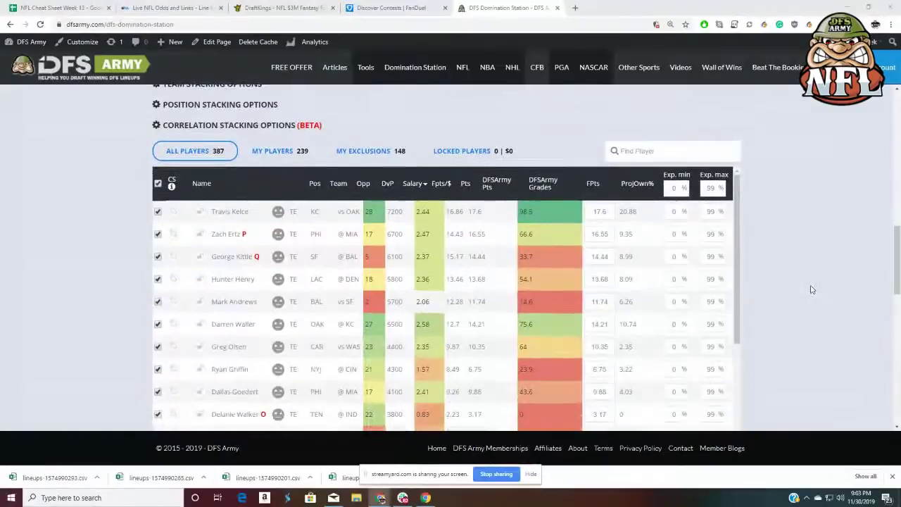
pyautogui.scroll(5, 137, 177)
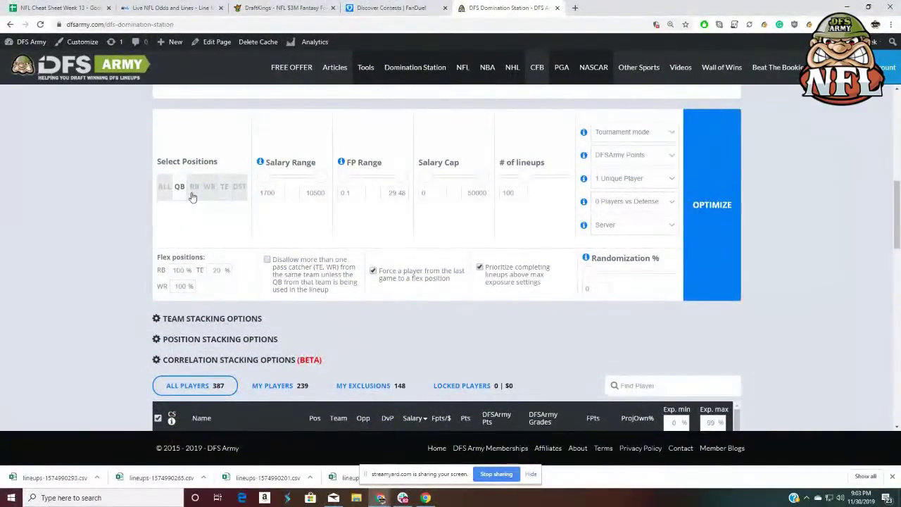
pyautogui.scroll(-4, 125, 193)
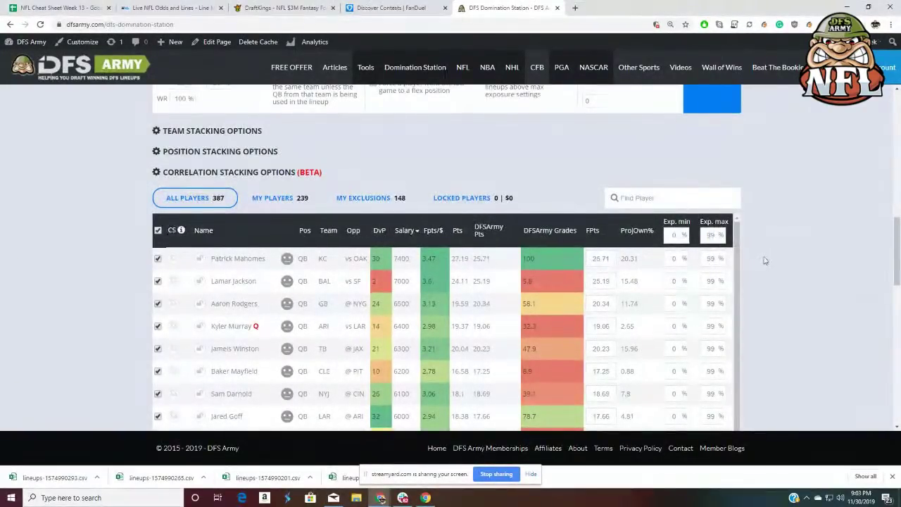
# - Filter the player pool to running backs and deselect all of them
pyautogui.scroll(2, 260, 151)
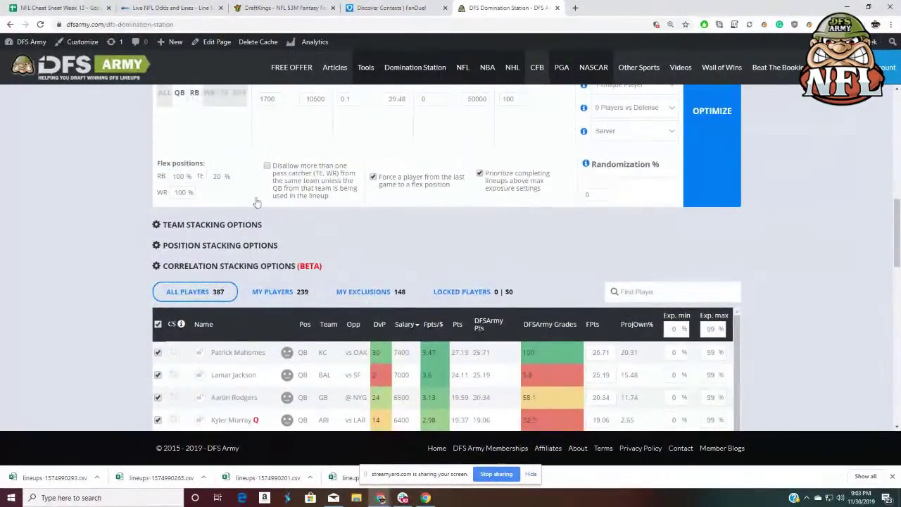
pyautogui.scroll(-5, 212, 176)
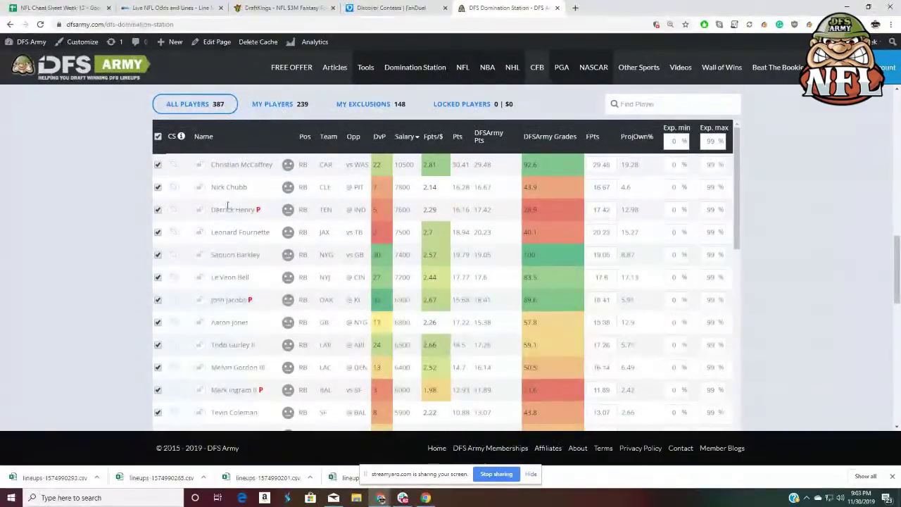
pyautogui.click(158, 136)
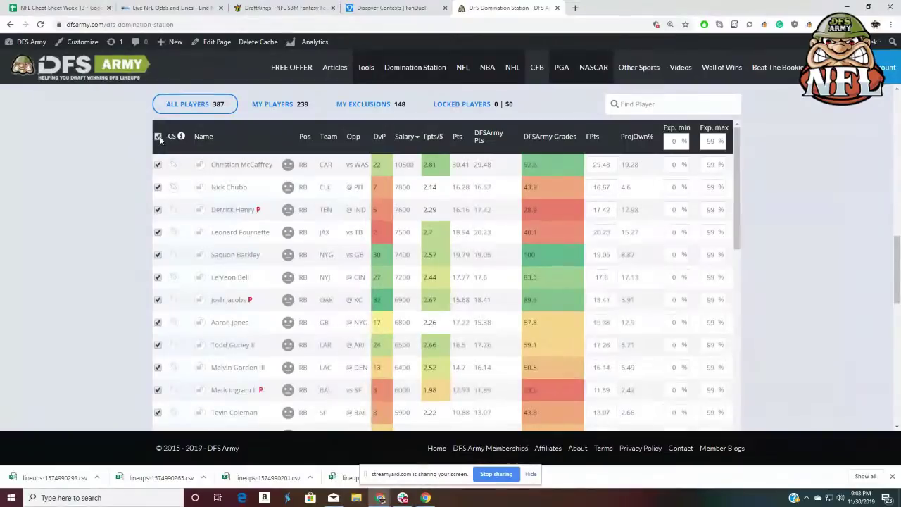
pyautogui.scroll(3, 162, 149)
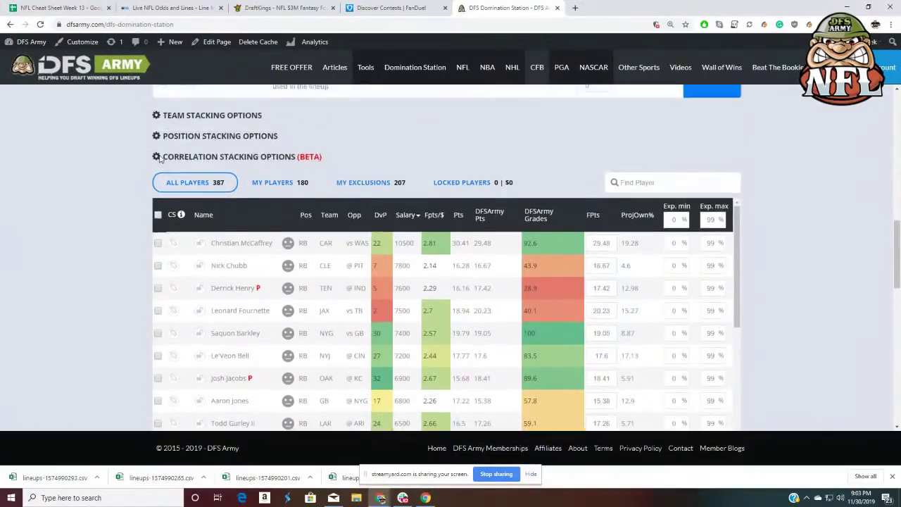
pyautogui.scroll(-2, 155, 159)
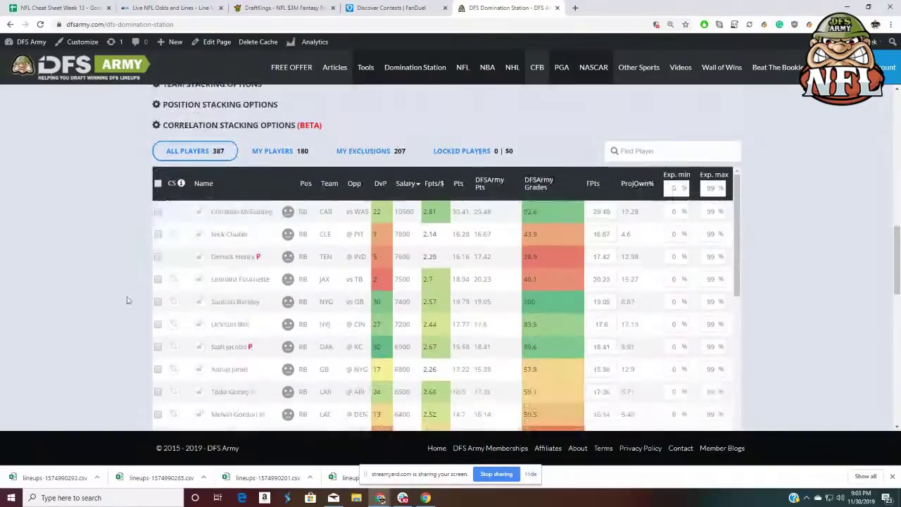
# - Include running backs Christian McCaffrey, Derrick Henry, Leonard Fournette, Saquon Barkley, Le'Veon Bell and Josh Jacobs in the player pool
pyautogui.click(158, 212)
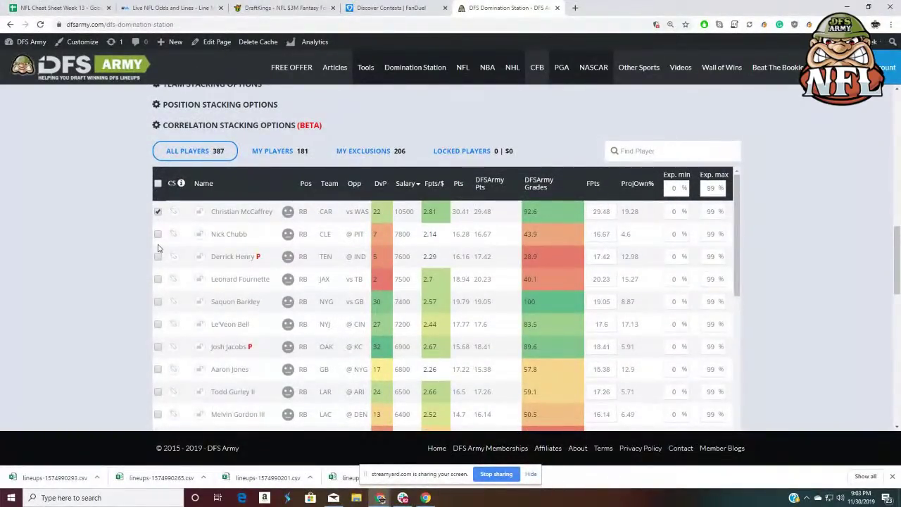
pyautogui.click(158, 257)
pyautogui.click(157, 280)
pyautogui.click(158, 303)
pyautogui.click(157, 324)
pyautogui.click(157, 347)
# - Include running backs Aaron Jones, Todd Gurley II, Melvin Gordon III and Mark Ingram II in the player pool
pyautogui.scroll(-1, 204, 344)
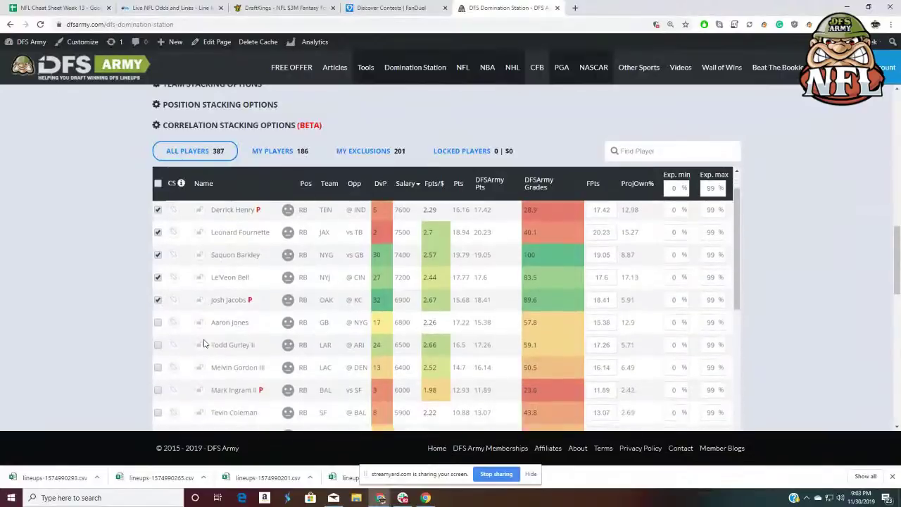
pyautogui.click(157, 345)
pyautogui.click(158, 323)
pyautogui.scroll(-1, 158, 324)
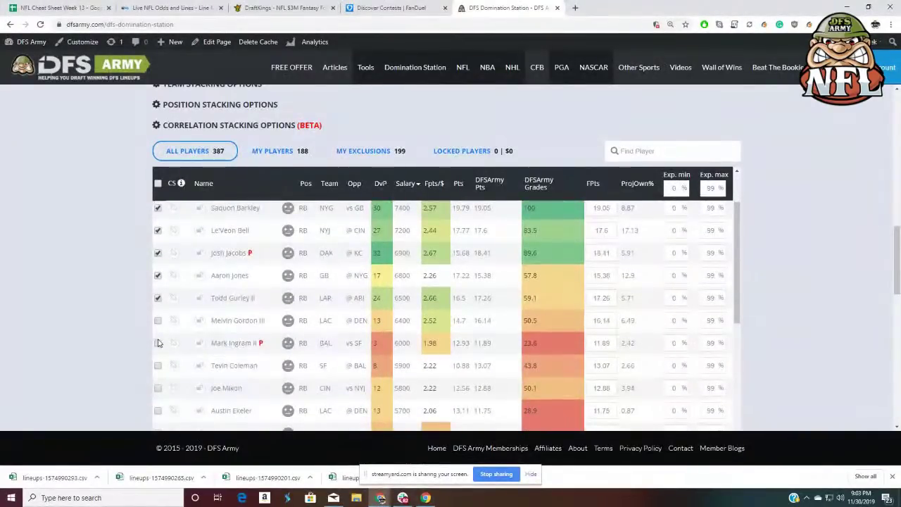
pyautogui.click(158, 344)
# - Include running backs Kenyan Drake, Miles Sanders and Jonathan Williams in the player pool
pyautogui.scroll(-2, 159, 349)
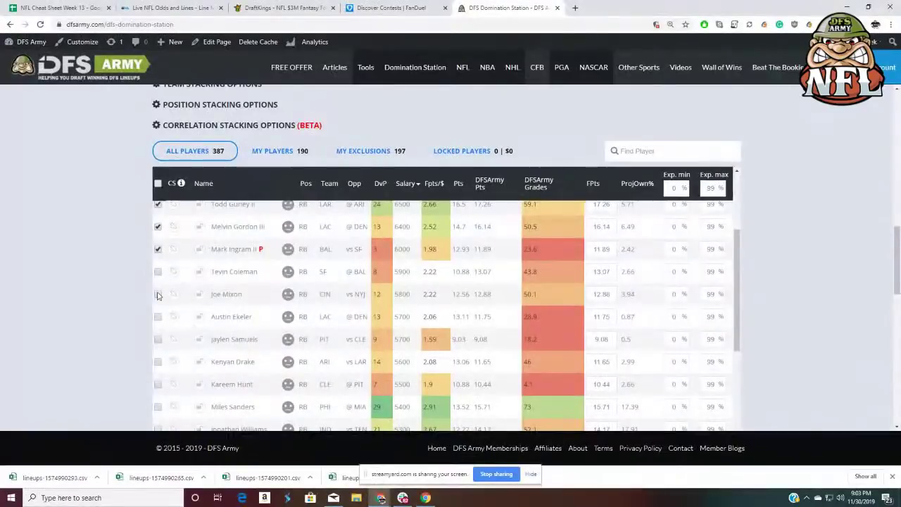
pyautogui.scroll(-2, 160, 331)
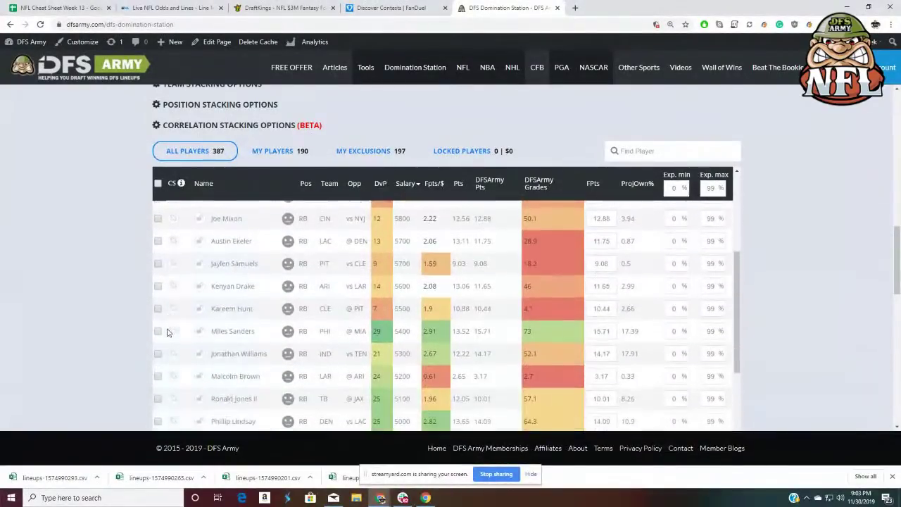
pyautogui.click(157, 268)
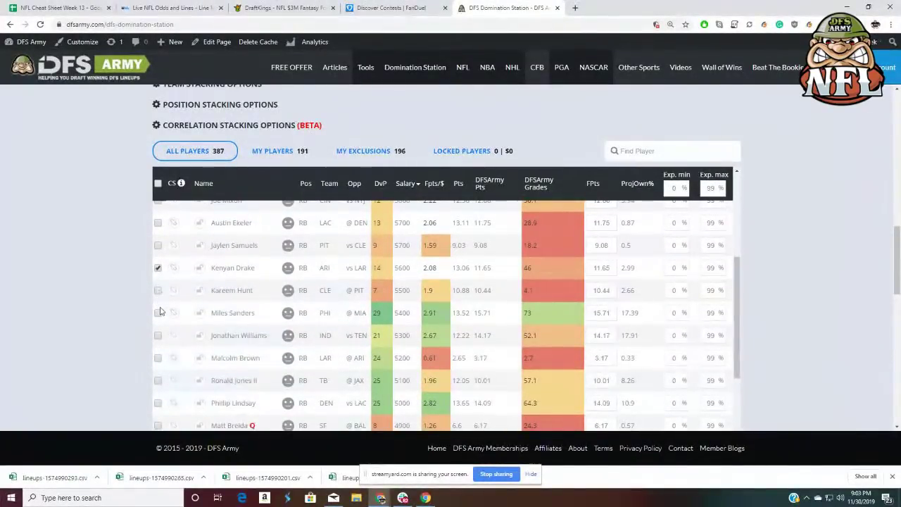
pyautogui.click(158, 336)
# - Include running backs Ronald Jones II, Phillip Lindsay, LeSean McCoy, Benny Snell Jr. and Jamaal Williams in the player pool
pyautogui.scroll(-1, 165, 334)
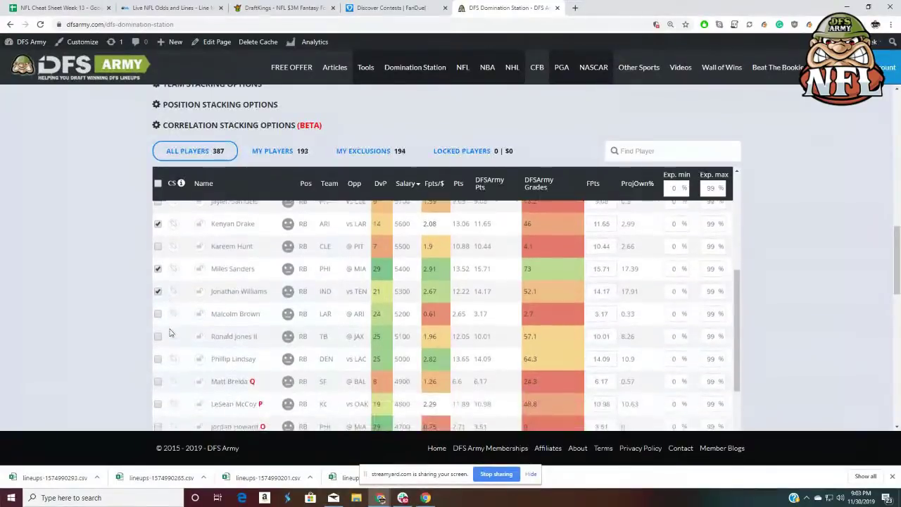
pyautogui.click(157, 334)
pyautogui.scroll(-1, 162, 327)
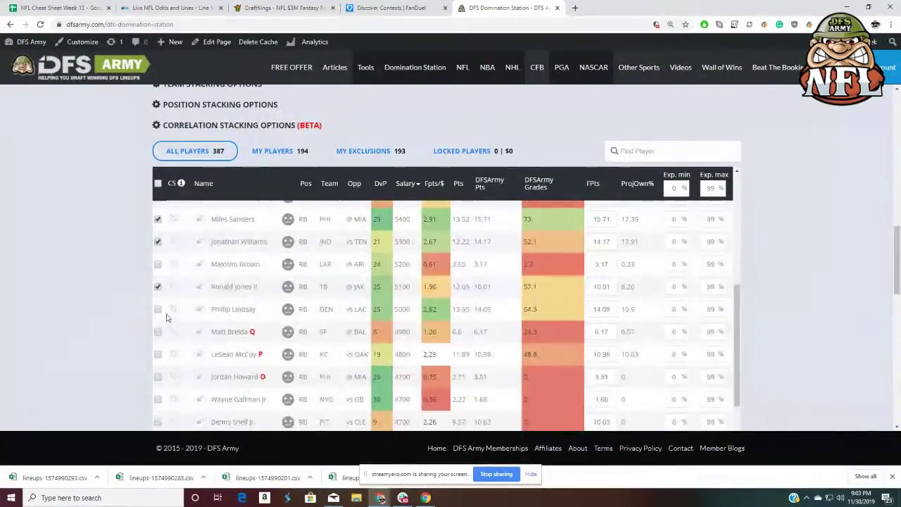
pyautogui.click(158, 309)
pyautogui.scroll(-1, 162, 316)
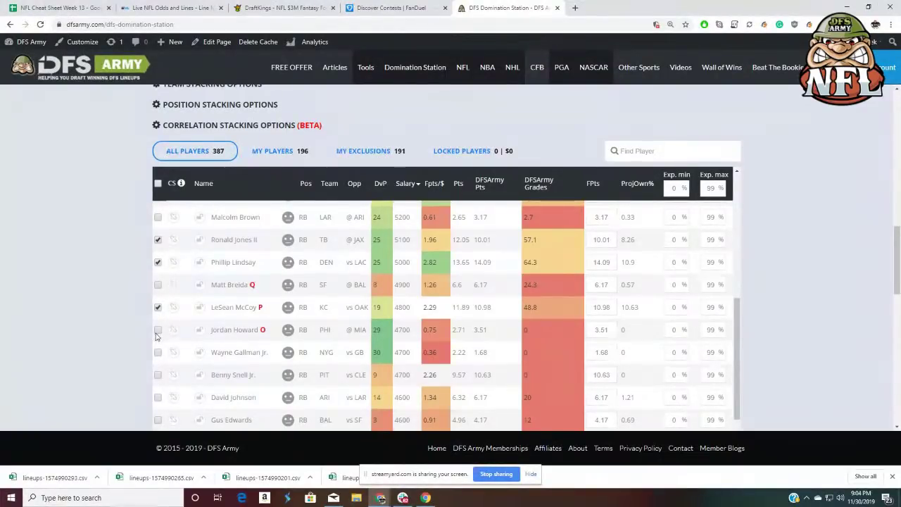
pyautogui.scroll(-2, 168, 341)
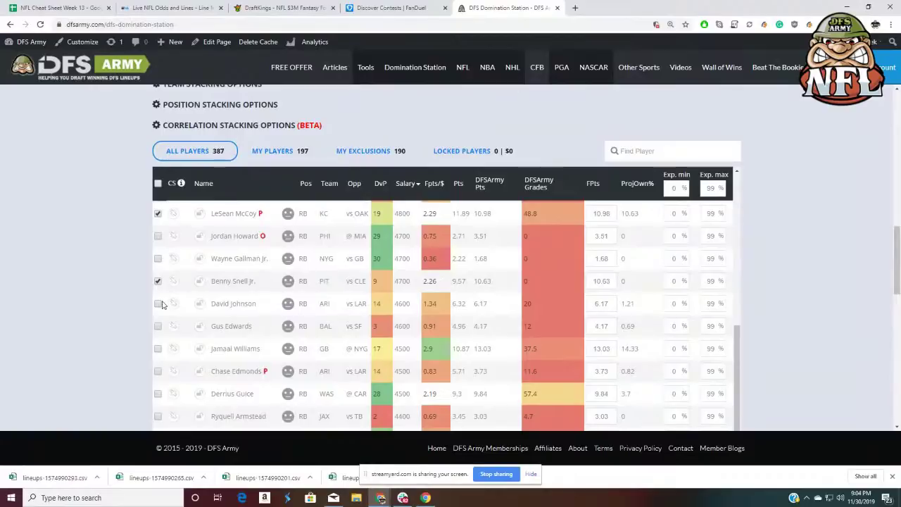
pyautogui.click(159, 350)
# - Review the salaries, projections and grades of the remaining running backs priced at 4600 and below
pyautogui.scroll(-1, 172, 344)
pyautogui.scroll(-1, 207, 340)
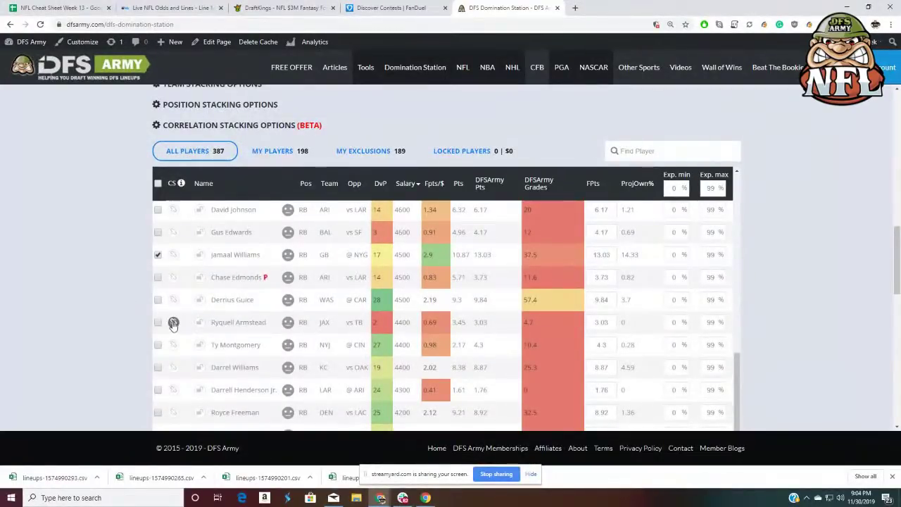
pyautogui.scroll(-3, 175, 325)
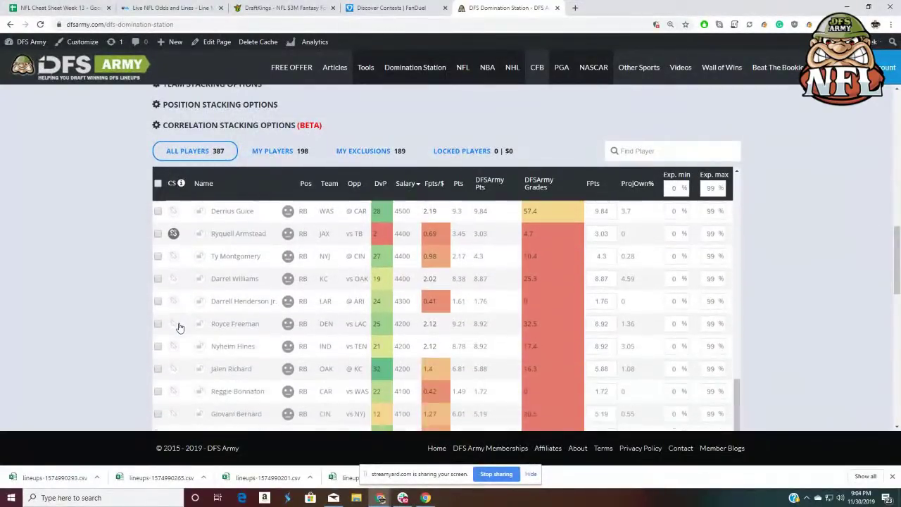
pyautogui.scroll(-2, 179, 328)
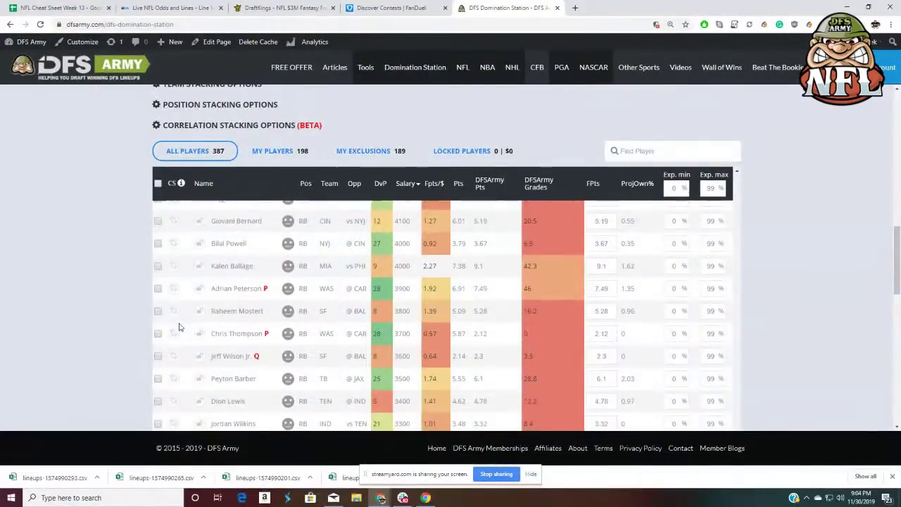
pyautogui.scroll(2, 185, 326)
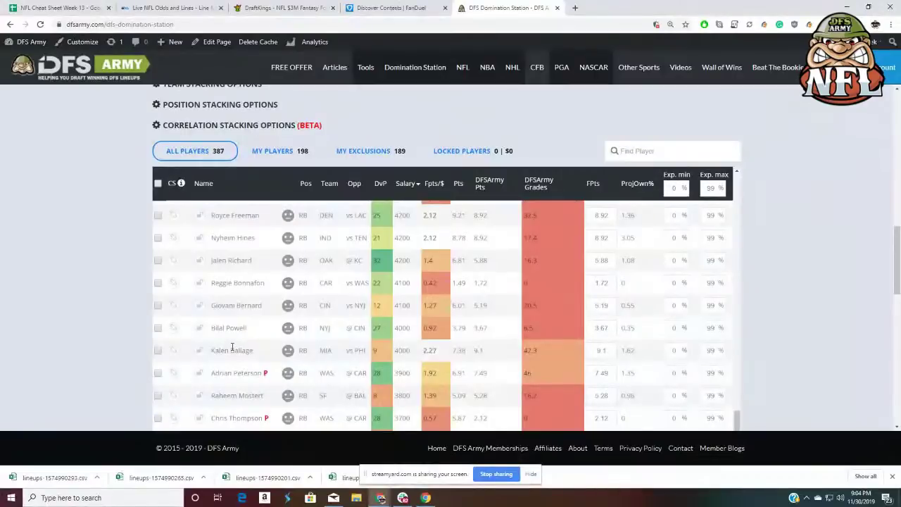
pyautogui.scroll(-5, 236, 344)
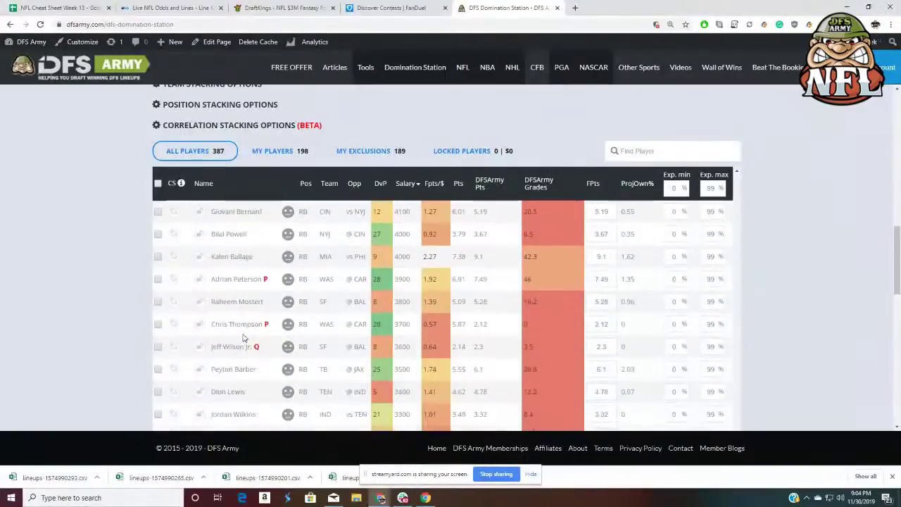
pyautogui.scroll(-4, 176, 330)
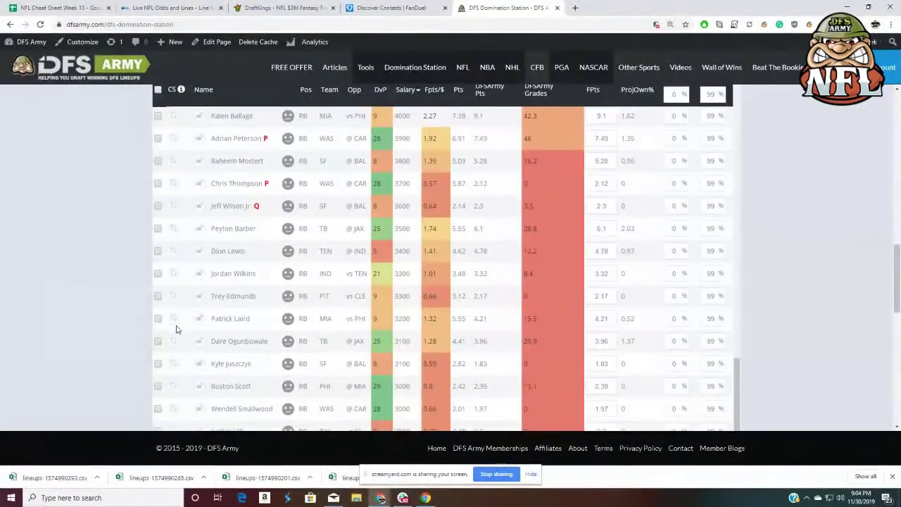
# - Switch the player list to wide receivers and deselect all of them
pyautogui.scroll(5, 183, 321)
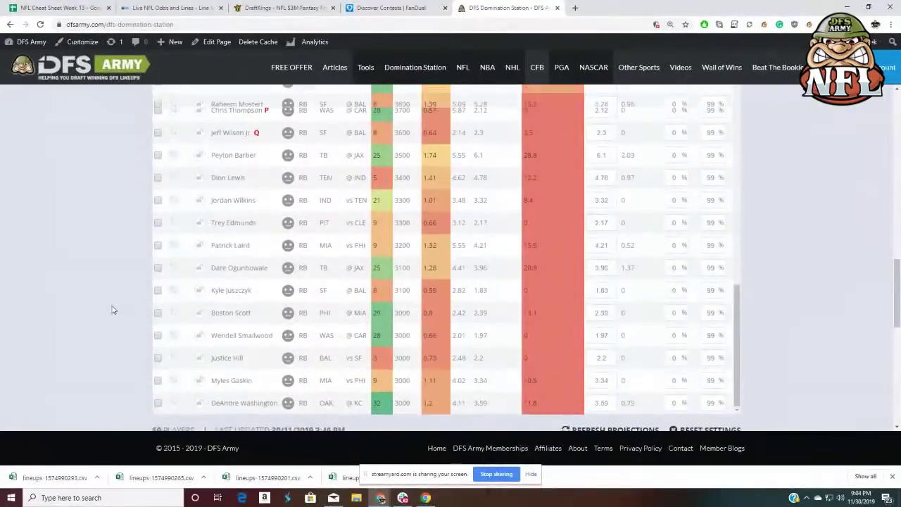
pyautogui.scroll(4, 193, 309)
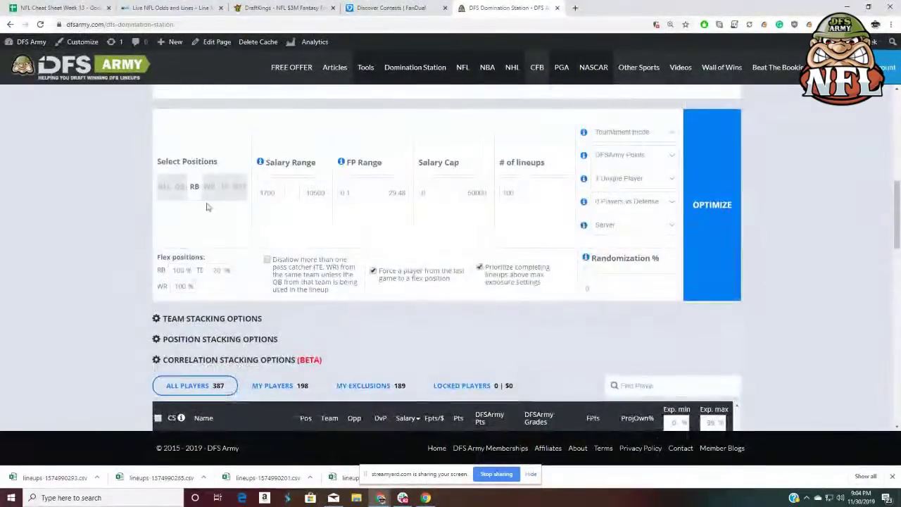
pyautogui.scroll(-4, 127, 225)
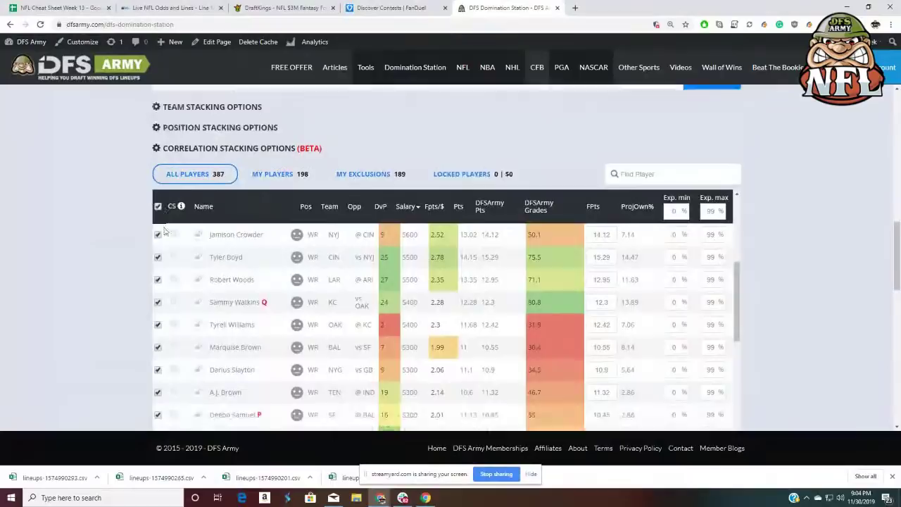
pyautogui.scroll(3, 175, 243)
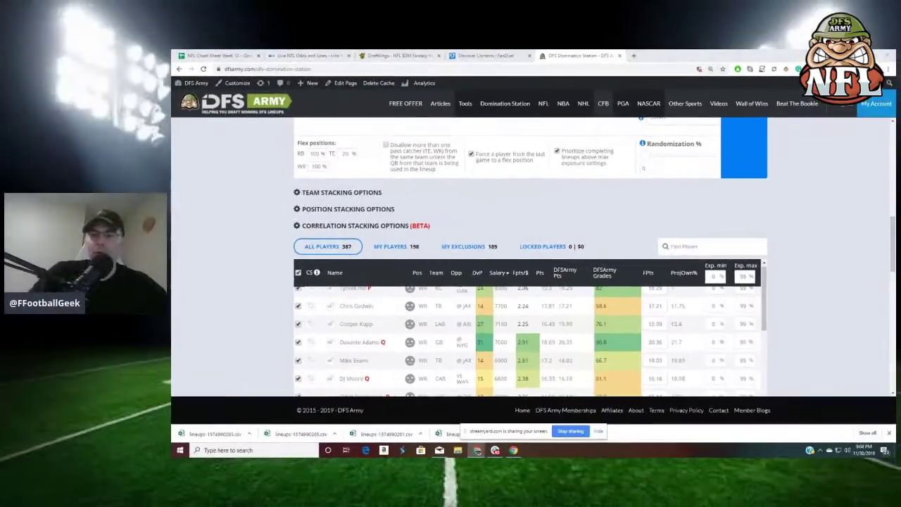
pyautogui.scroll(-1, 798, 282)
pyautogui.scroll(-1, 813, 279)
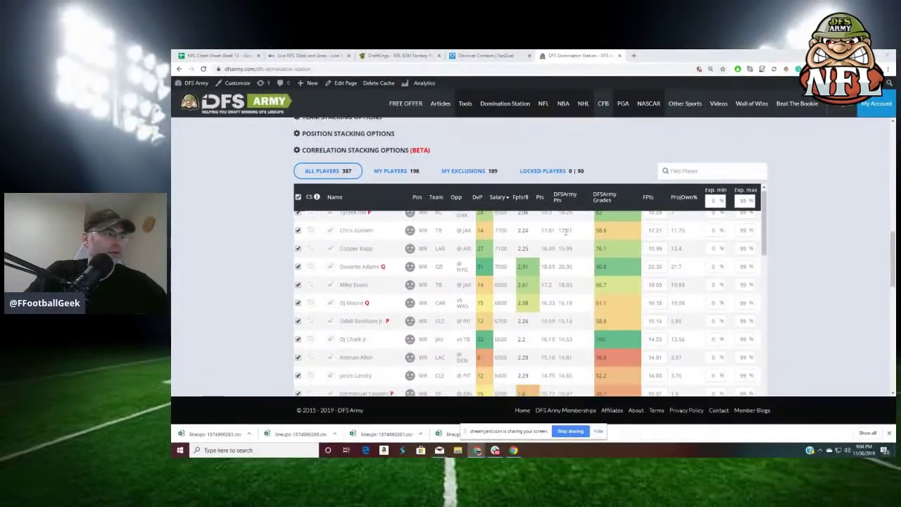
pyautogui.click(299, 198)
pyautogui.scroll(1, 364, 278)
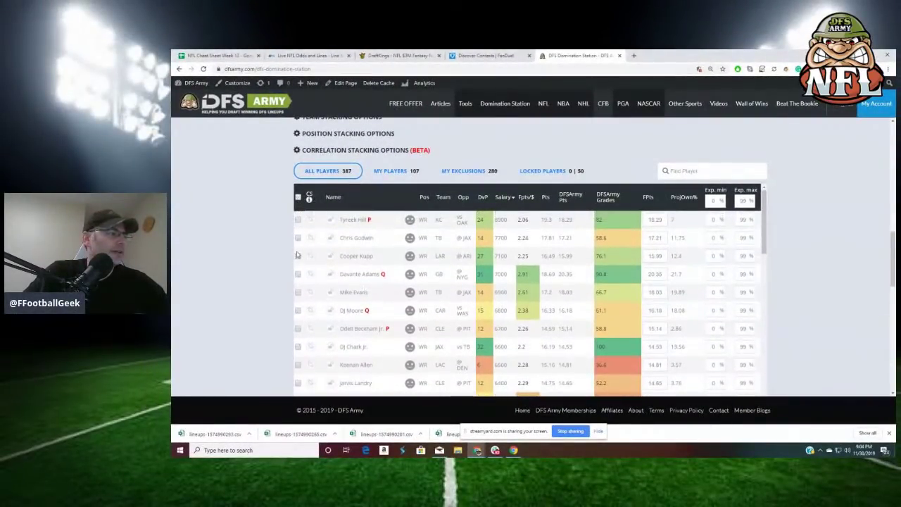
# - Include wide receivers Tyreek Hill, Chris Godwin, Cooper Kupp, Davante Adams and Mike Evans in the player pool
pyautogui.click(298, 220)
pyautogui.click(298, 238)
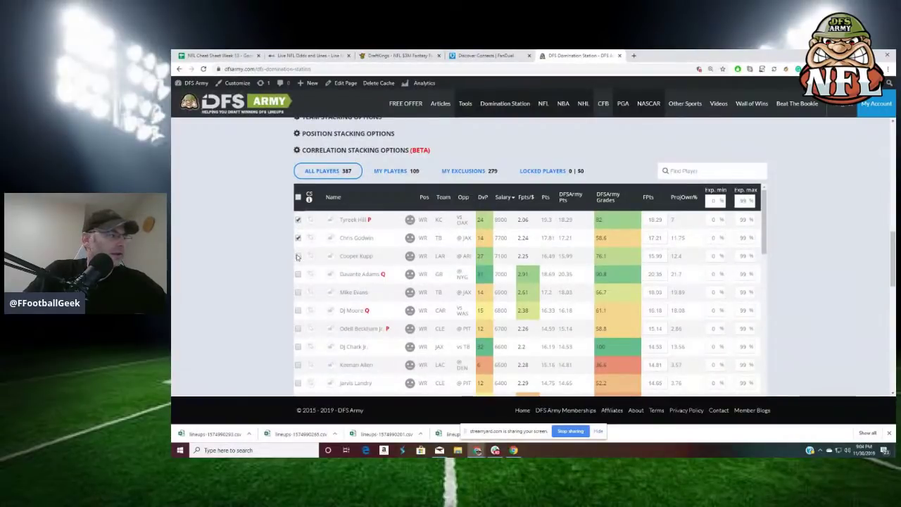
pyautogui.click(297, 255)
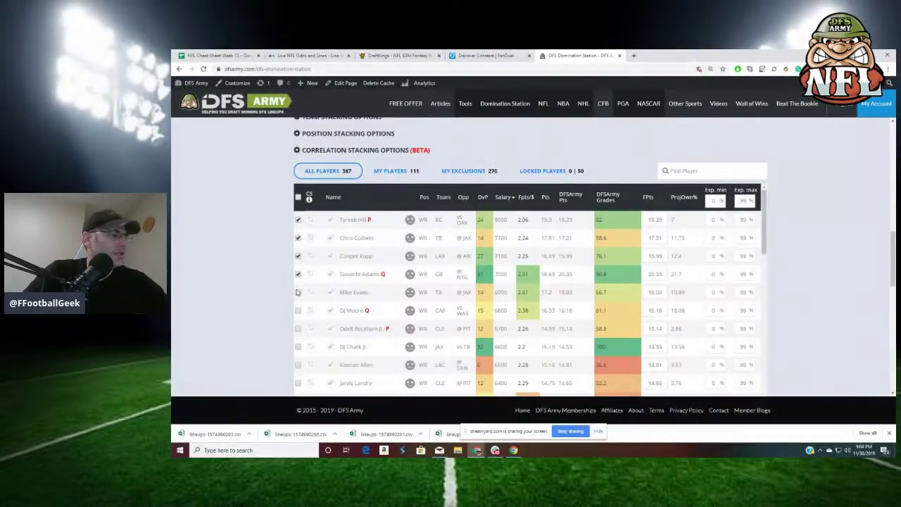
pyautogui.click(297, 292)
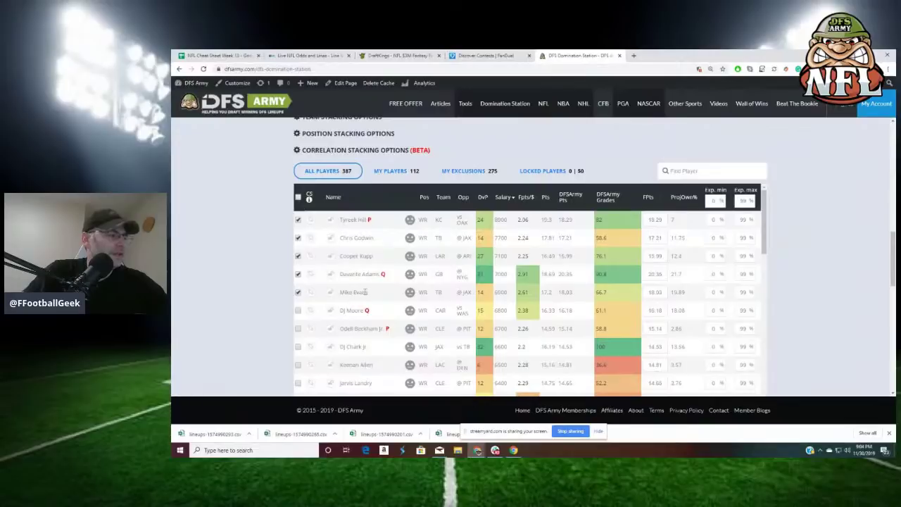
# - Include wide receivers DJ Moore, Odell Beckham Jr. and DJ Chark Jr. in the player pool
pyautogui.scroll(-1, 365, 292)
pyautogui.click(297, 273)
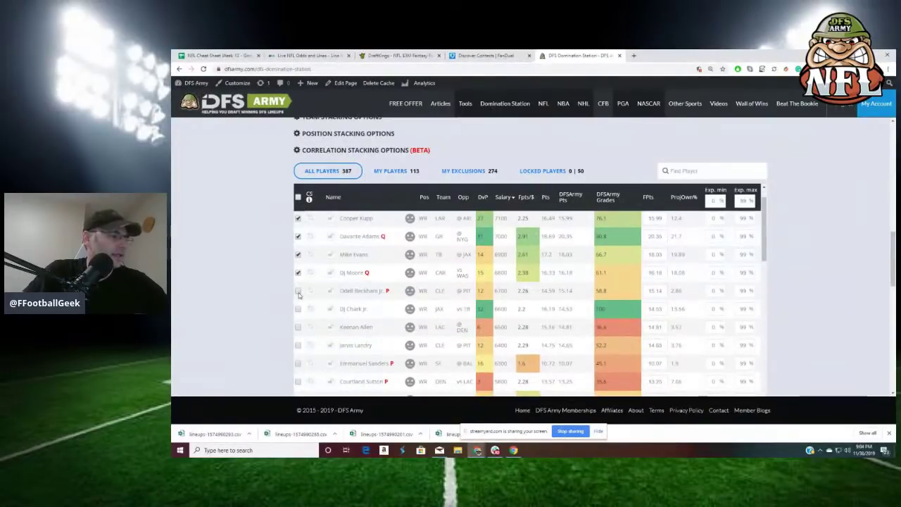
pyautogui.click(298, 291)
pyautogui.click(298, 309)
pyautogui.scroll(-1, 356, 302)
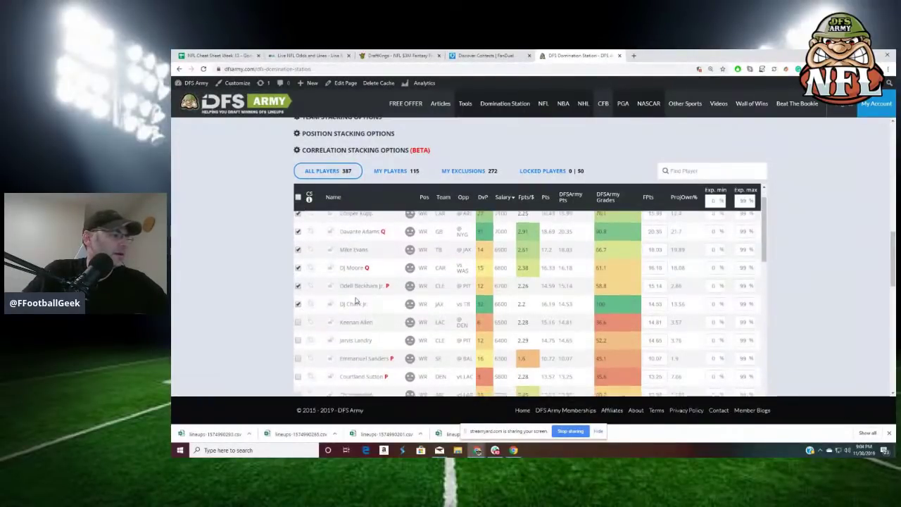
# - Include wide receivers DeVante Parker, Jamison Crowder, Tyler Boyd and Robert Woods in the player pool
pyautogui.scroll(-2, 356, 302)
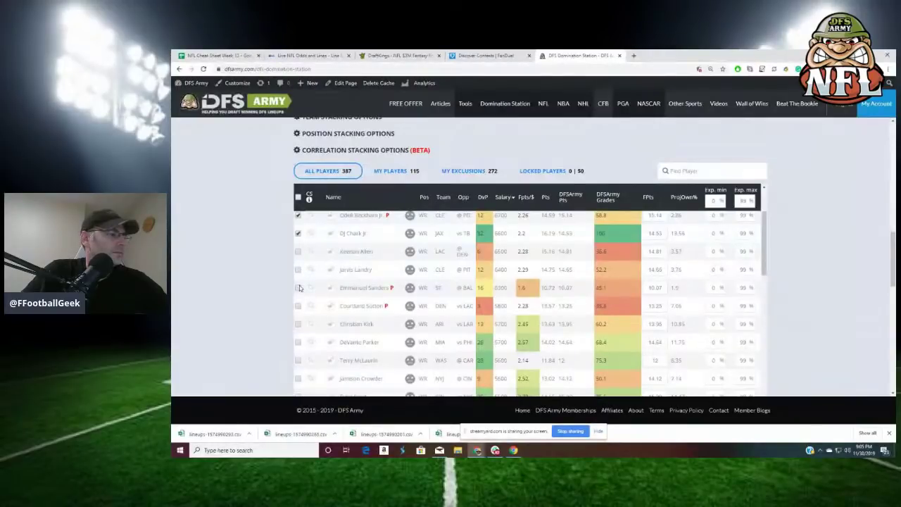
pyautogui.scroll(-1, 327, 289)
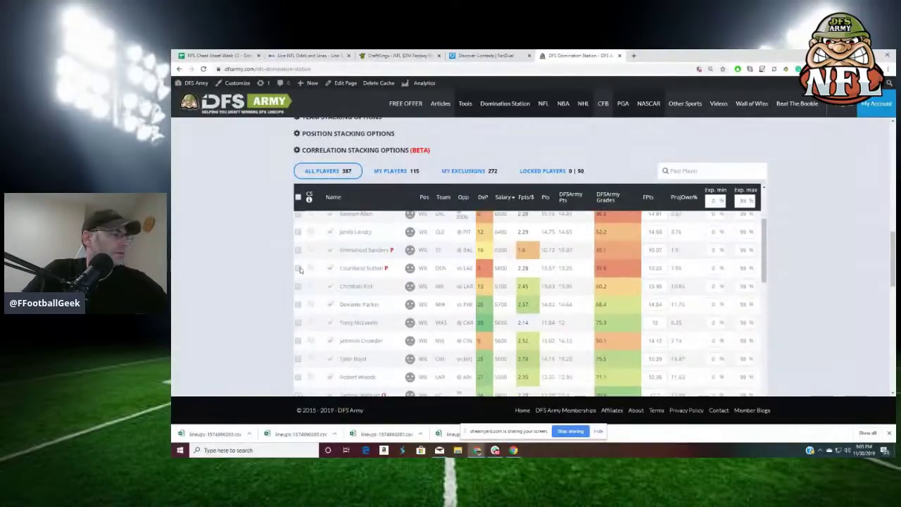
pyautogui.scroll(-1, 303, 282)
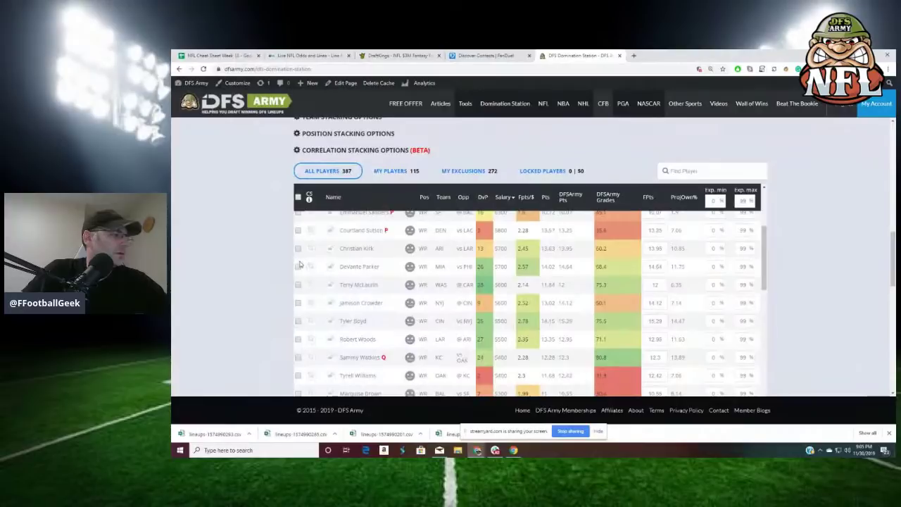
pyautogui.click(298, 267)
pyautogui.click(298, 321)
pyautogui.scroll(-2, 357, 317)
pyautogui.click(298, 264)
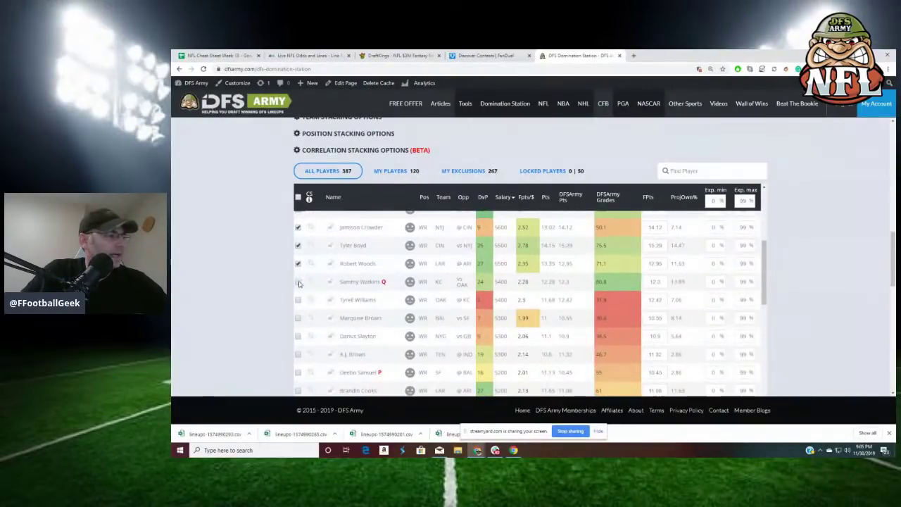
# - Include wide receivers Sammy Watkins, Tyrell Williams, Marquise Brown and Darius Slayton in the player pool
pyautogui.click(298, 282)
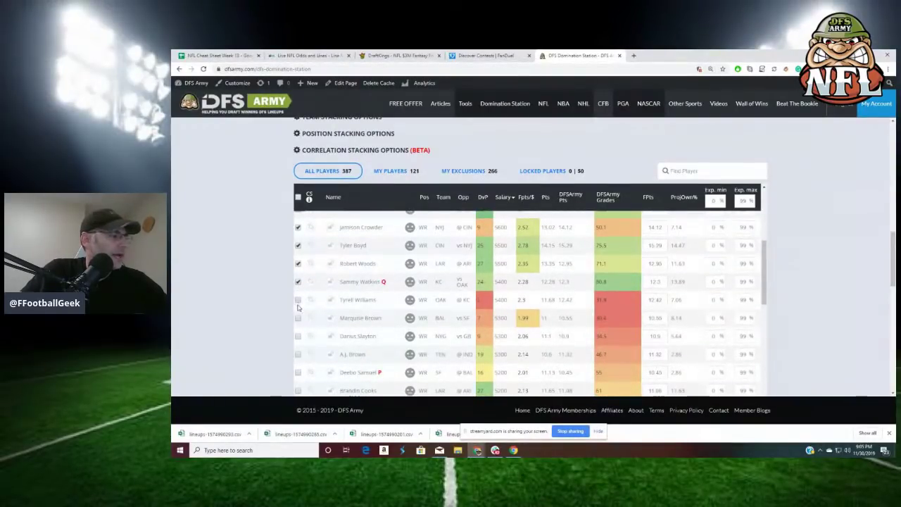
pyautogui.click(298, 299)
pyautogui.scroll(-1, 308, 303)
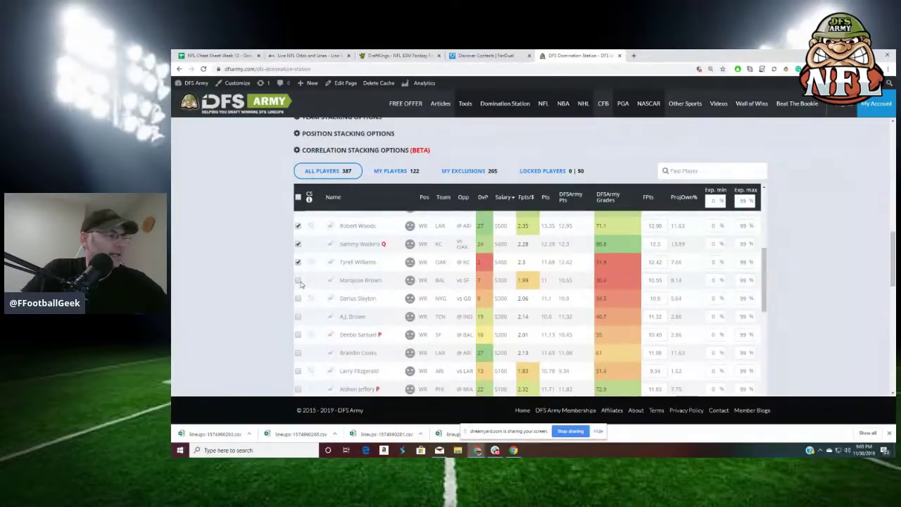
pyautogui.click(298, 281)
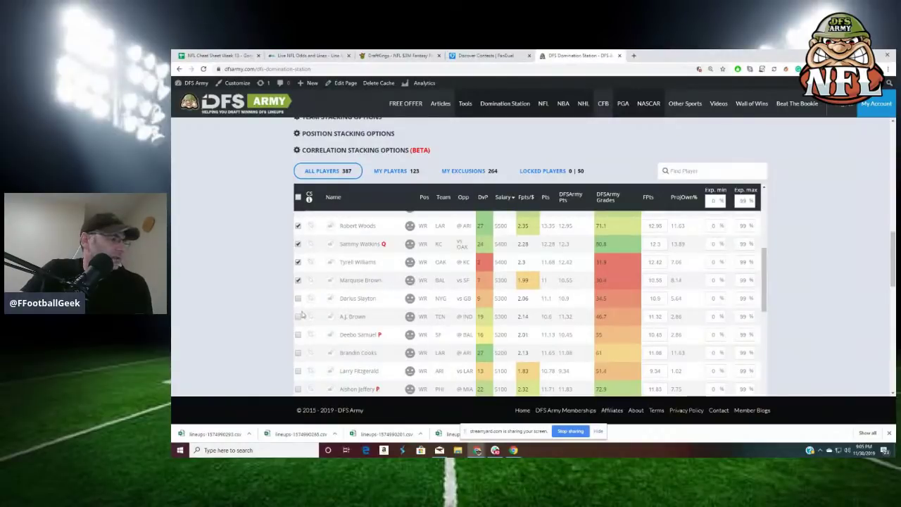
pyautogui.scroll(-1, 308, 318)
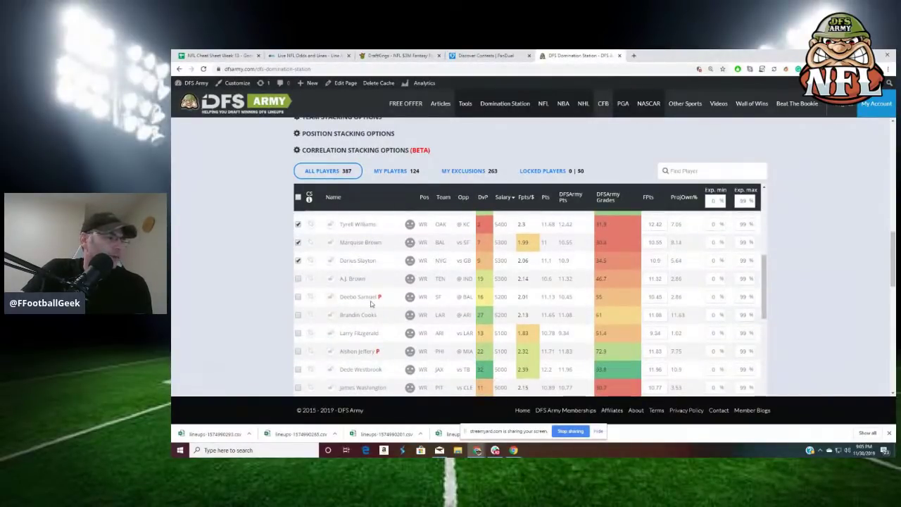
# - Include wide receivers Brandin Cooks, Alshon Jeffery, Dede Westbrook, James Washington and Sterling Shepard in the player pool
pyautogui.moveTo(378, 297); pyautogui.dragTo(346, 297)
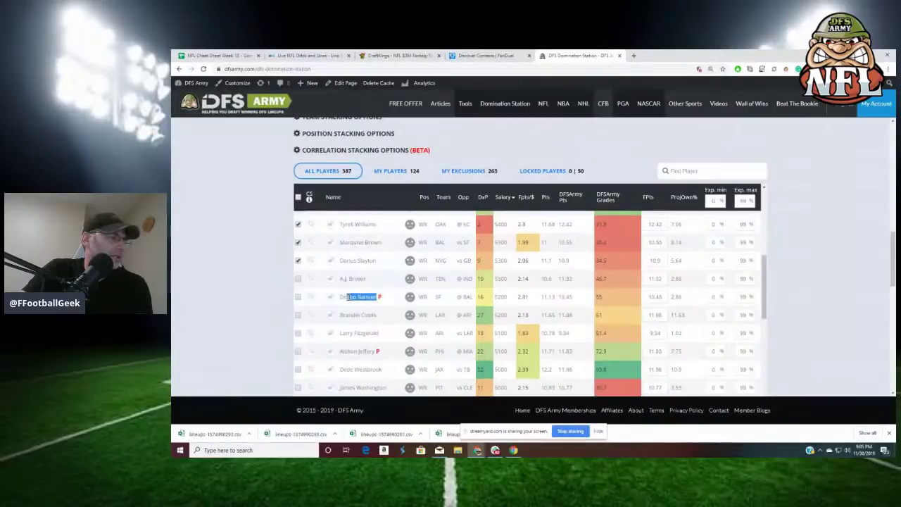
pyautogui.click(298, 316)
pyautogui.scroll(-1, 299, 320)
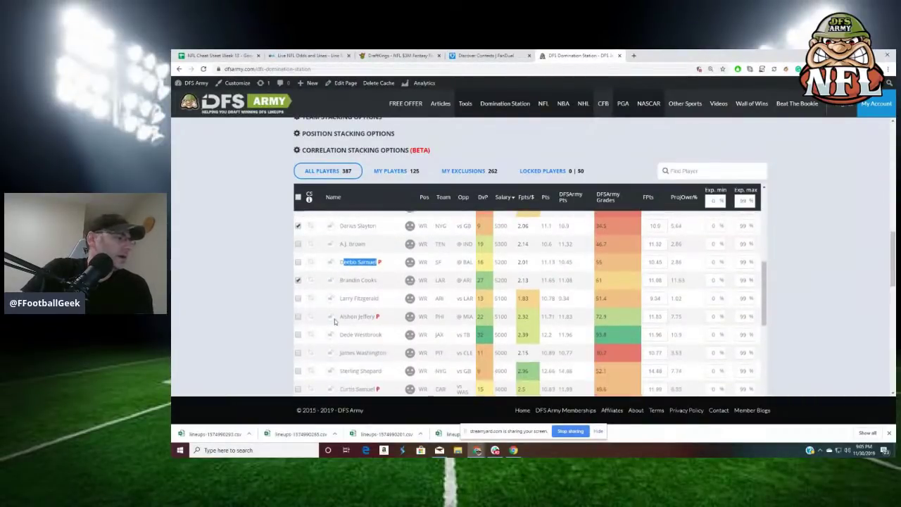
pyautogui.click(298, 314)
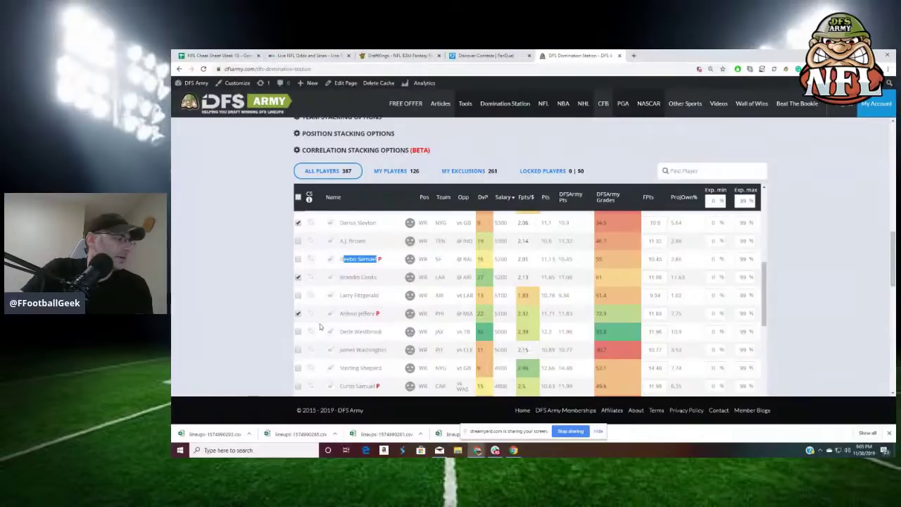
pyautogui.click(297, 331)
pyautogui.scroll(-2, 297, 309)
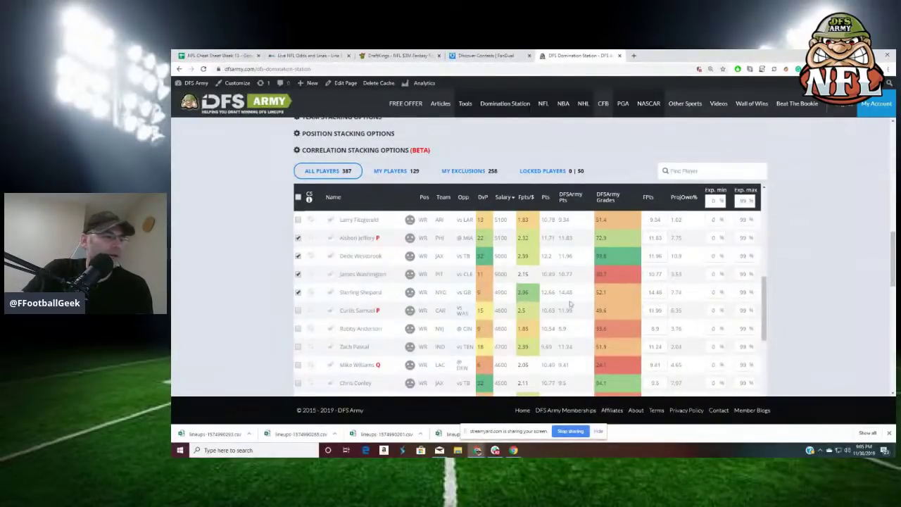
# - Include wide receivers Curtis Samuel, Robby Anderson, Chris Conley and Diontae Johnson in the player pool
pyautogui.click(297, 310)
pyautogui.click(298, 328)
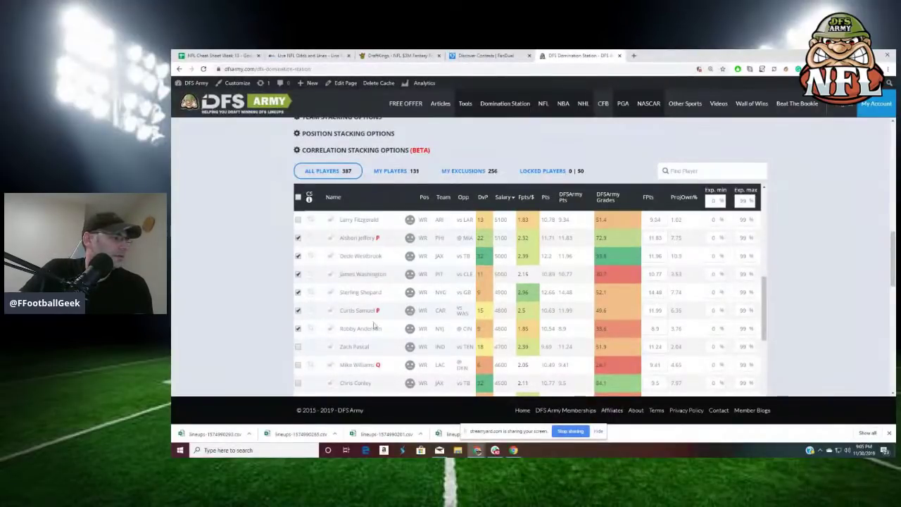
pyautogui.scroll(-3, 374, 324)
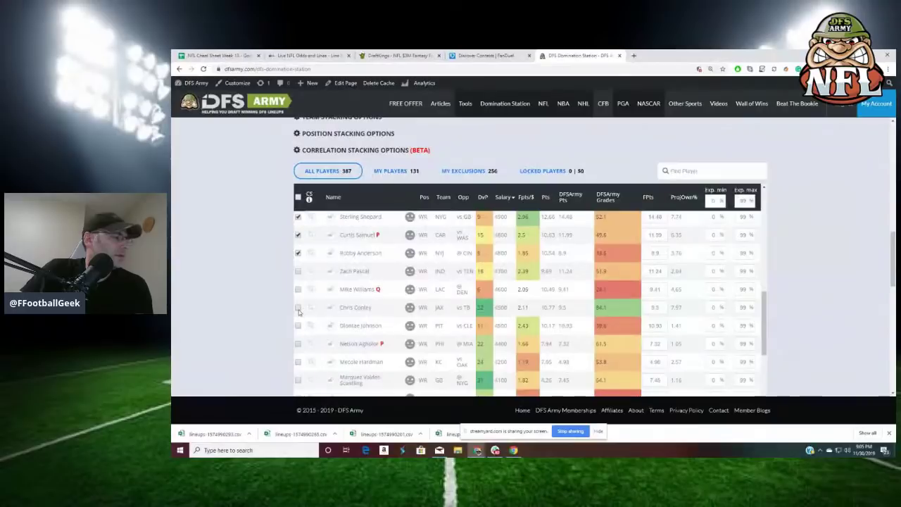
pyautogui.click(298, 326)
pyautogui.scroll(-3, 302, 324)
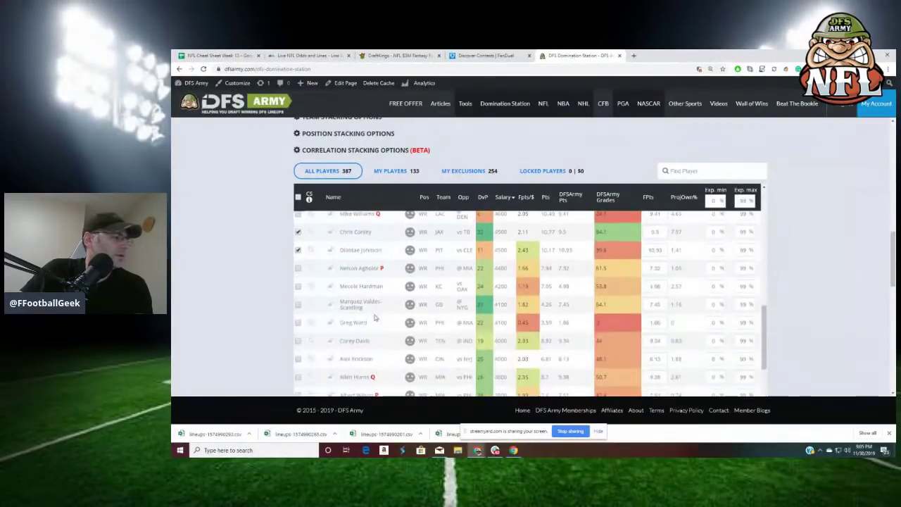
# - Include Kansas City wide receiver Mecole Hardman in the player pool
pyautogui.click(299, 286)
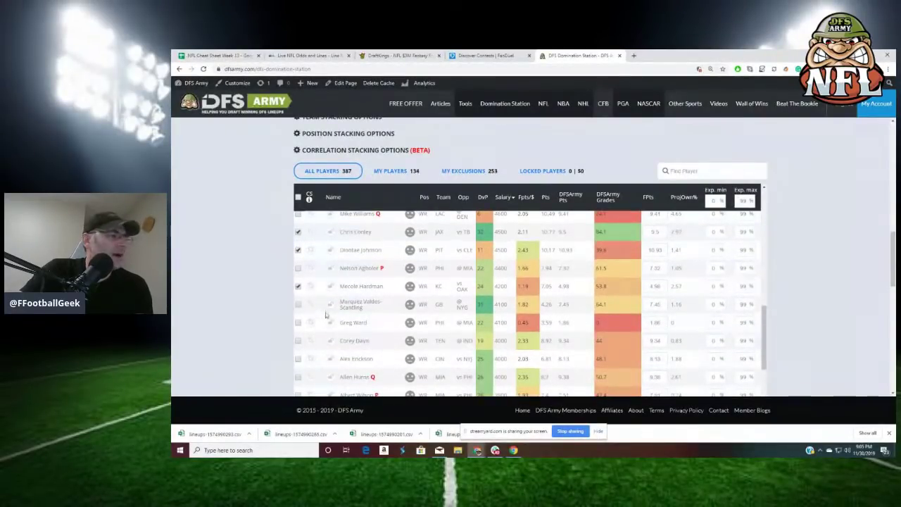
pyautogui.moveTo(386, 289); pyautogui.dragTo(349, 285)
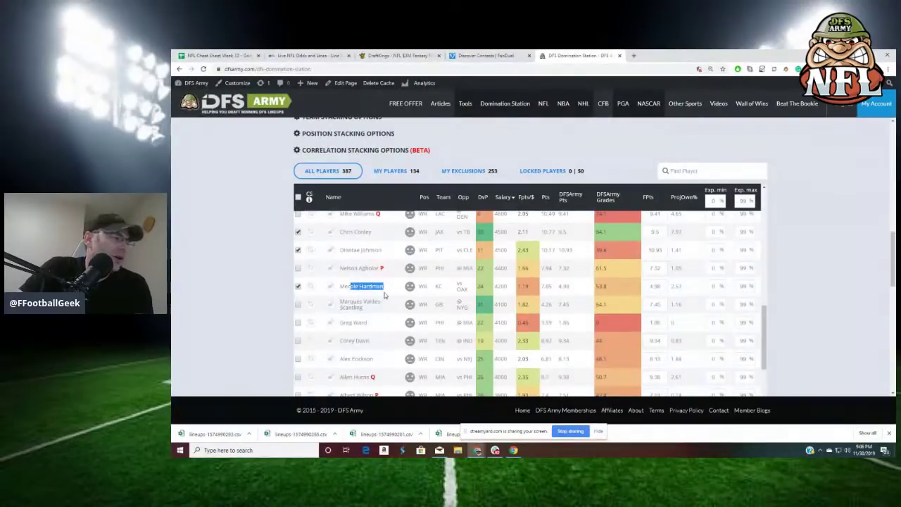
pyautogui.click(385, 294)
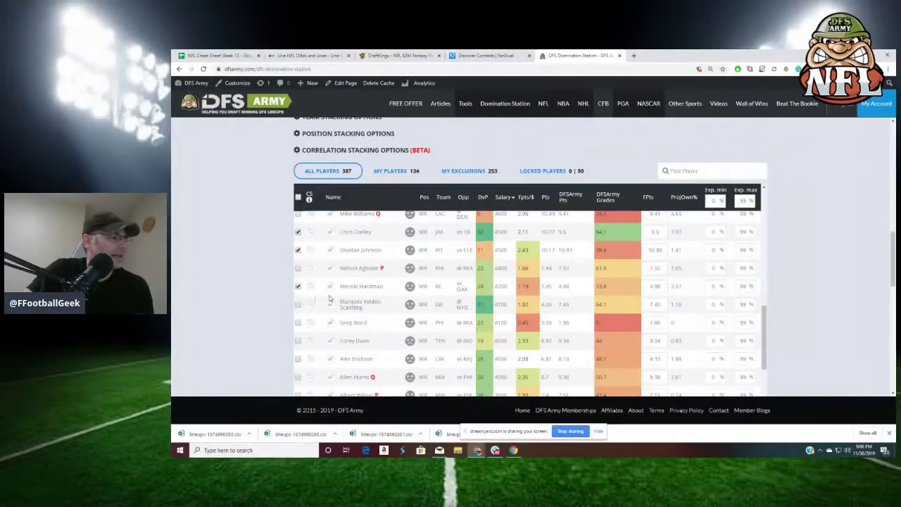
# - Include wide receivers Alex Erickson, Allen Hurns and Auden Tate in the player pool
pyautogui.scroll(-1, 338, 303)
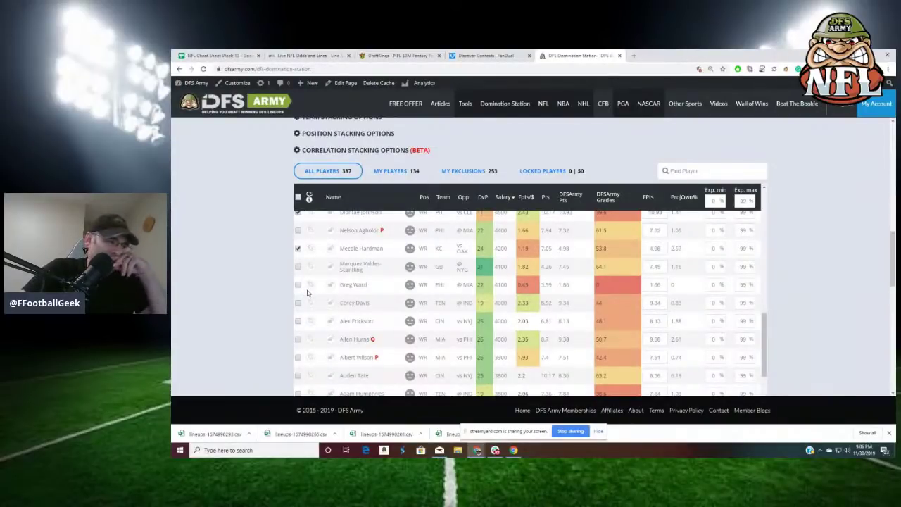
pyautogui.scroll(-1, 366, 287)
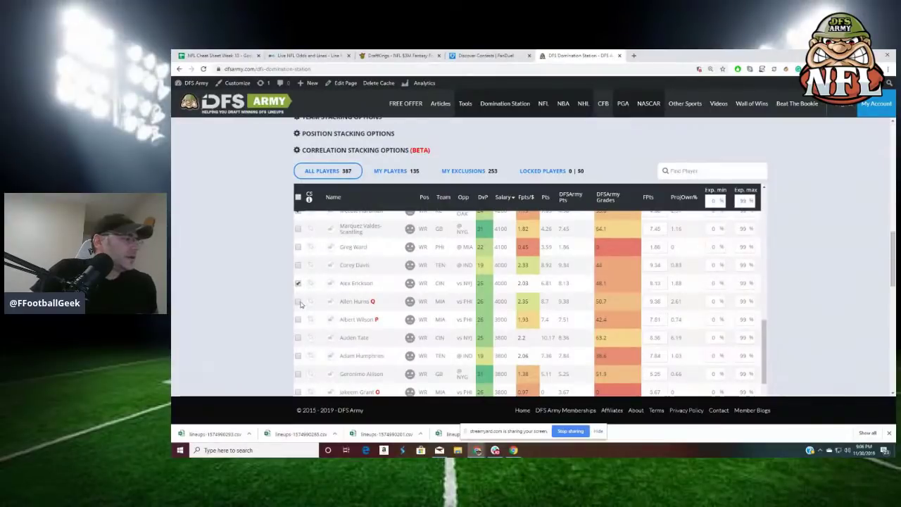
pyautogui.click(298, 302)
pyautogui.scroll(-1, 299, 303)
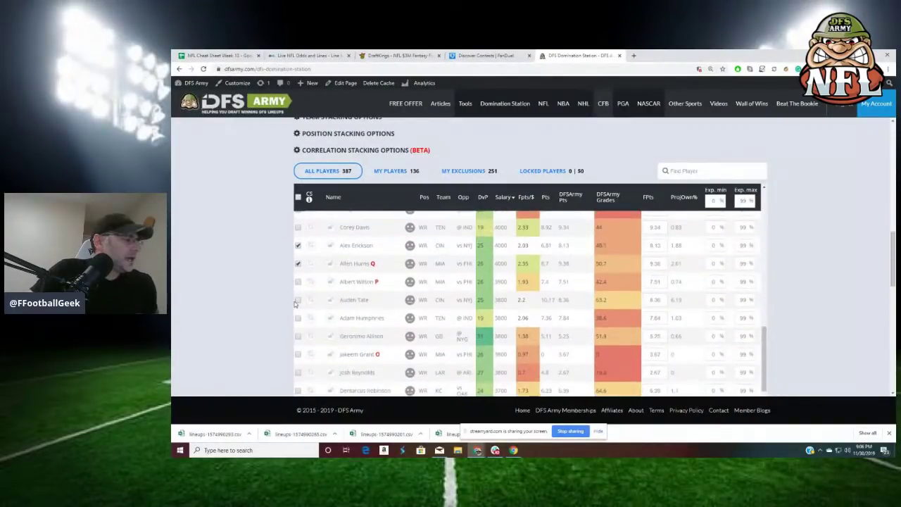
pyautogui.click(299, 301)
pyautogui.scroll(-2, 338, 307)
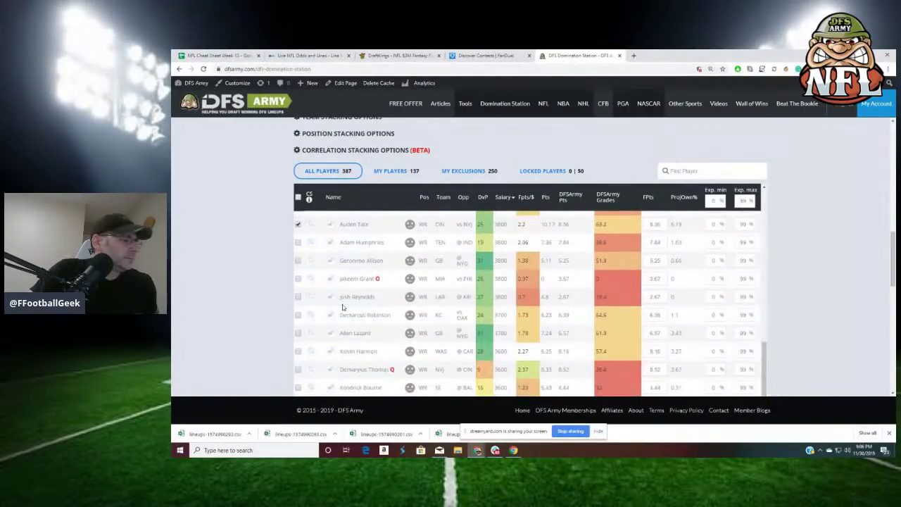
# - Include Denver wide receiver Tim Patrick in the player pool
pyautogui.scroll(-1, 344, 305)
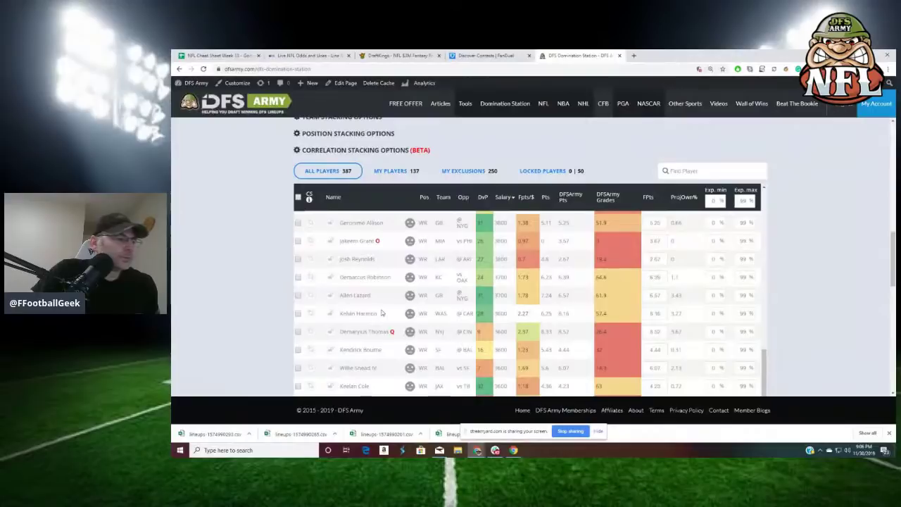
pyautogui.scroll(-2, 381, 312)
pyautogui.scroll(-4, 380, 313)
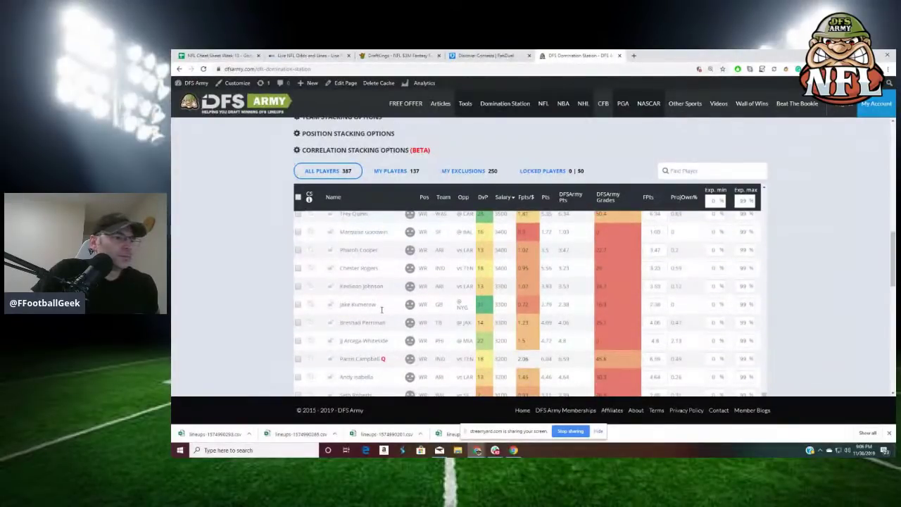
pyautogui.scroll(-4, 381, 311)
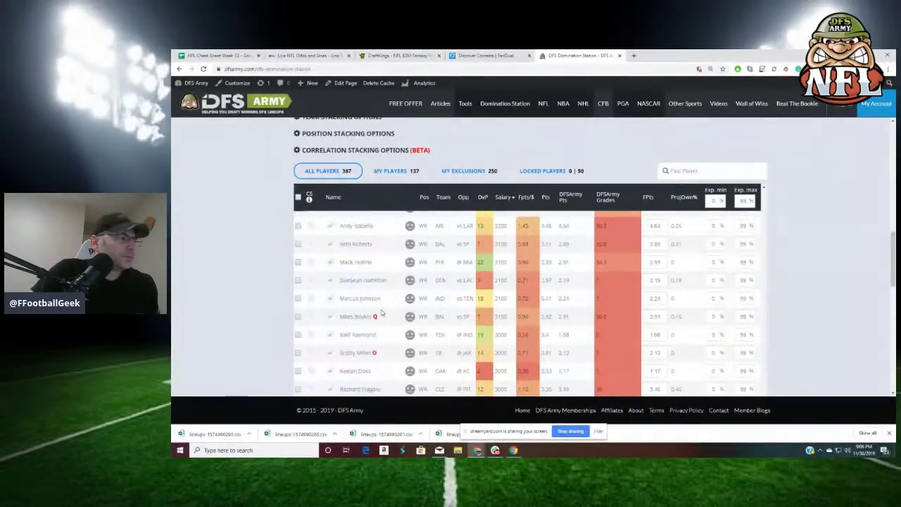
pyautogui.scroll(-2, 380, 312)
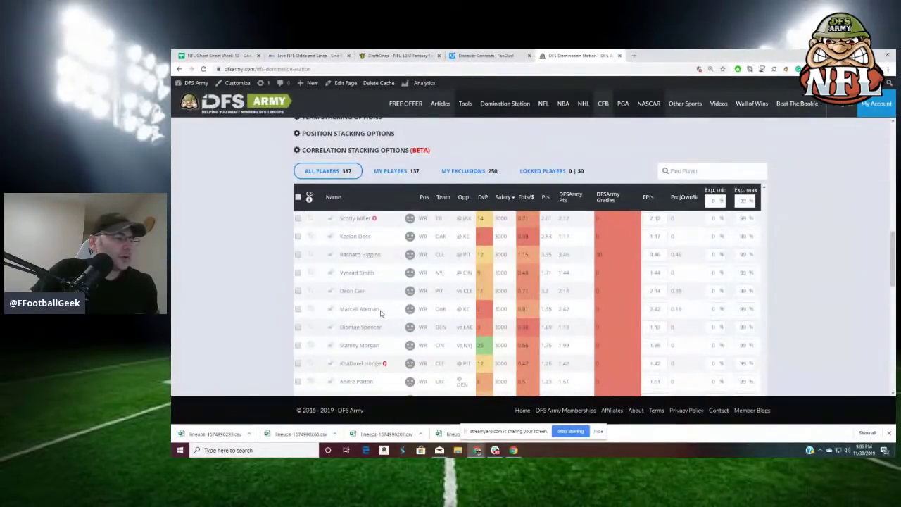
pyautogui.scroll(-3, 381, 311)
pyautogui.scroll(-2, 380, 311)
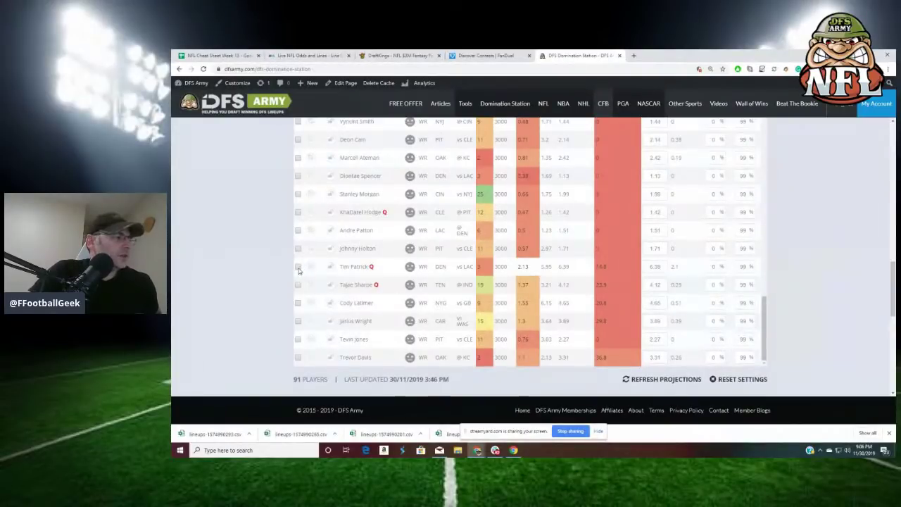
# - Filter the player list to tight ends and exclude all of them from the player pool
pyautogui.scroll(5, 397, 298)
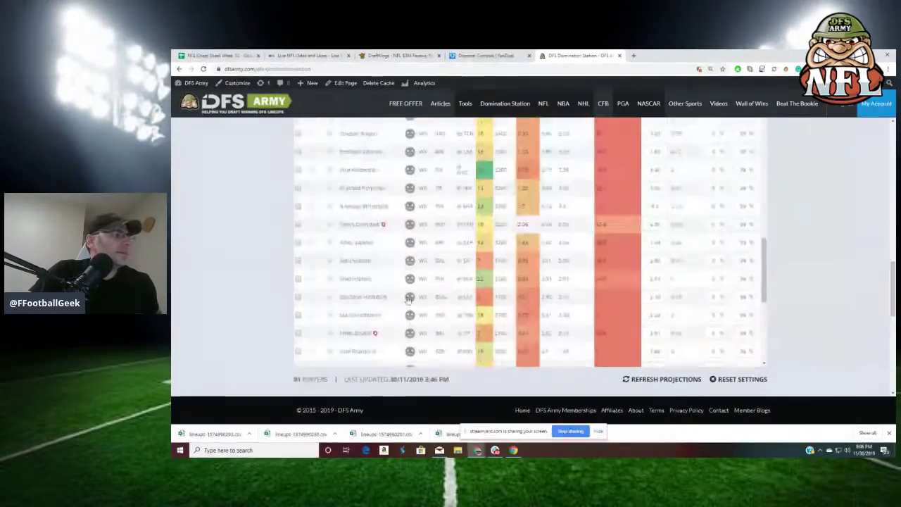
pyautogui.scroll(5, 453, 295)
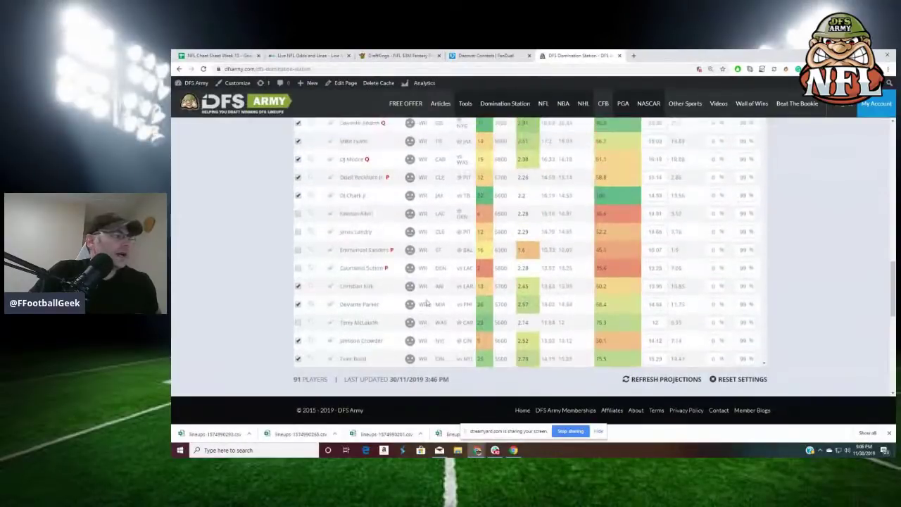
pyautogui.scroll(5, 465, 305)
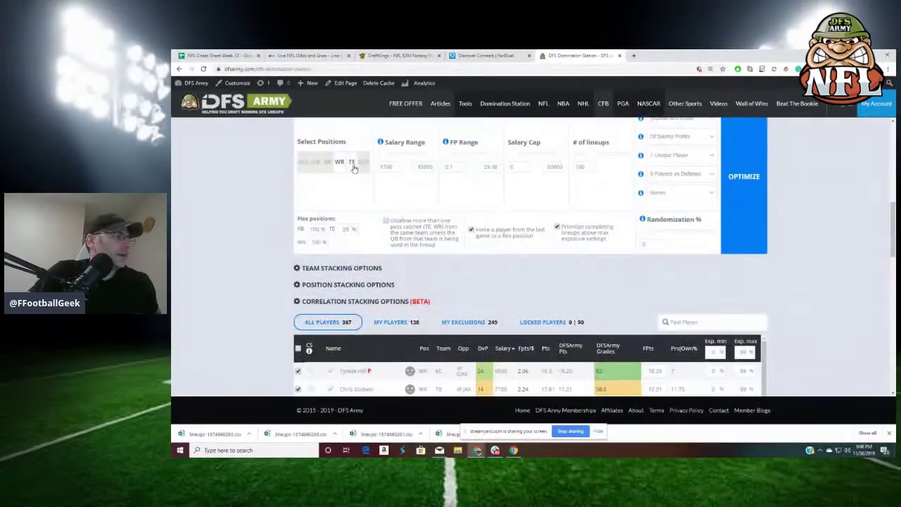
pyautogui.scroll(-2, 258, 230)
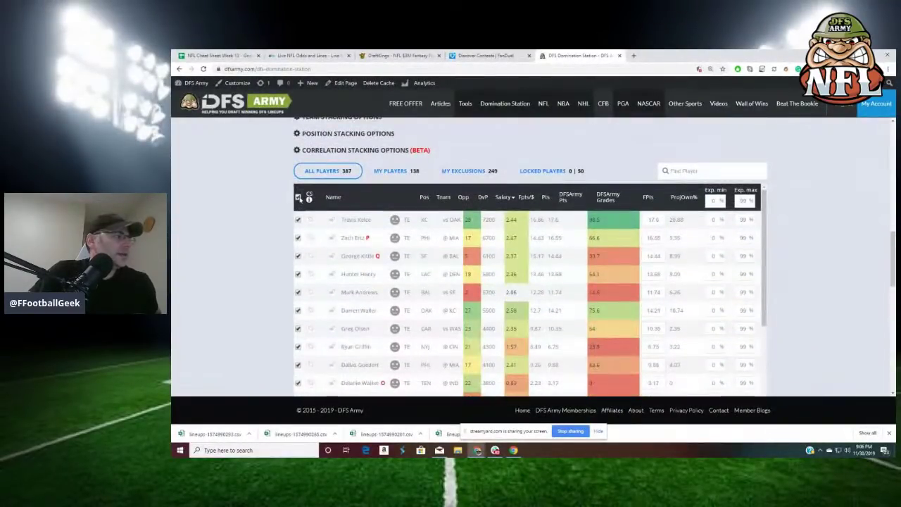
pyautogui.click(299, 198)
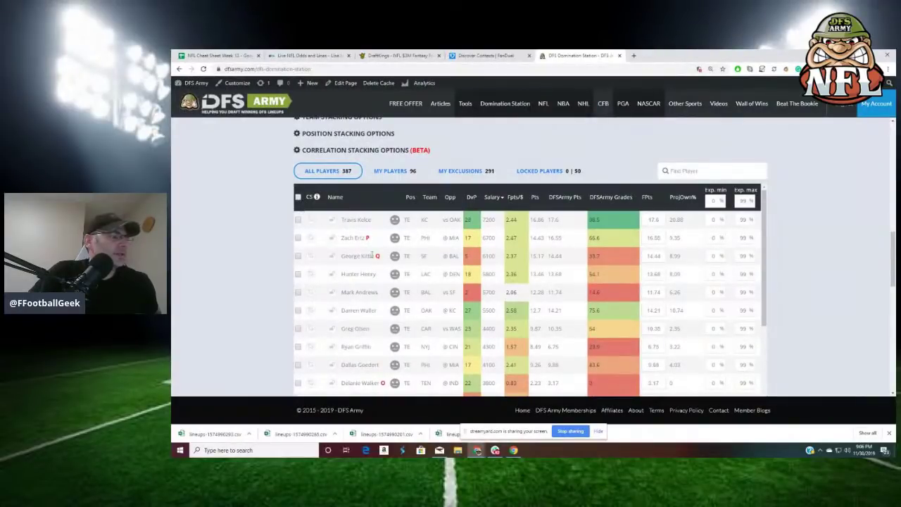
# - Include tight ends Travis Kelce, Zach Ertz, George Kittle, Hunter Henry and Mark Andrews in the player pool
pyautogui.click(298, 220)
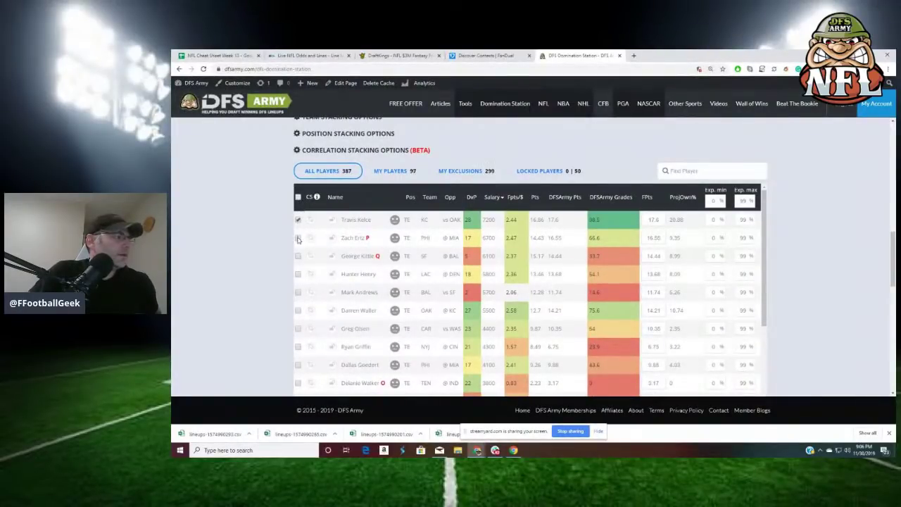
pyautogui.click(298, 238)
pyautogui.click(298, 256)
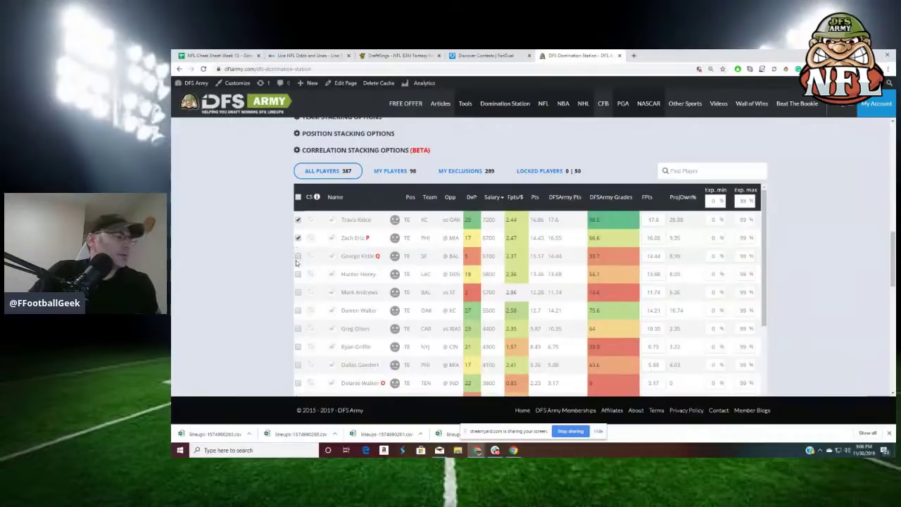
pyautogui.click(298, 274)
pyautogui.click(298, 292)
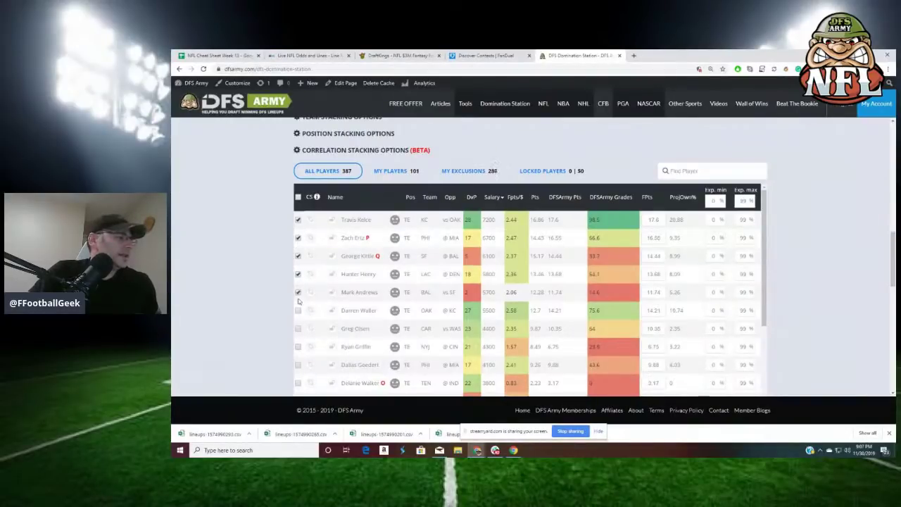
# - Include tight ends Darren Waller, Greg Olsen and Dallas Goedert in the player pool
pyautogui.click(298, 310)
pyautogui.click(298, 328)
pyautogui.scroll(-3, 298, 328)
pyautogui.click(298, 252)
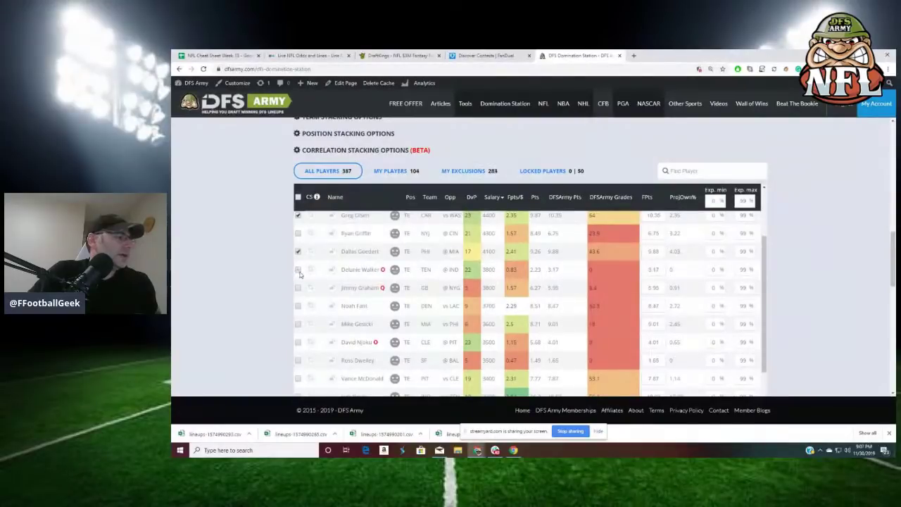
pyautogui.click(297, 251)
pyautogui.click(298, 251)
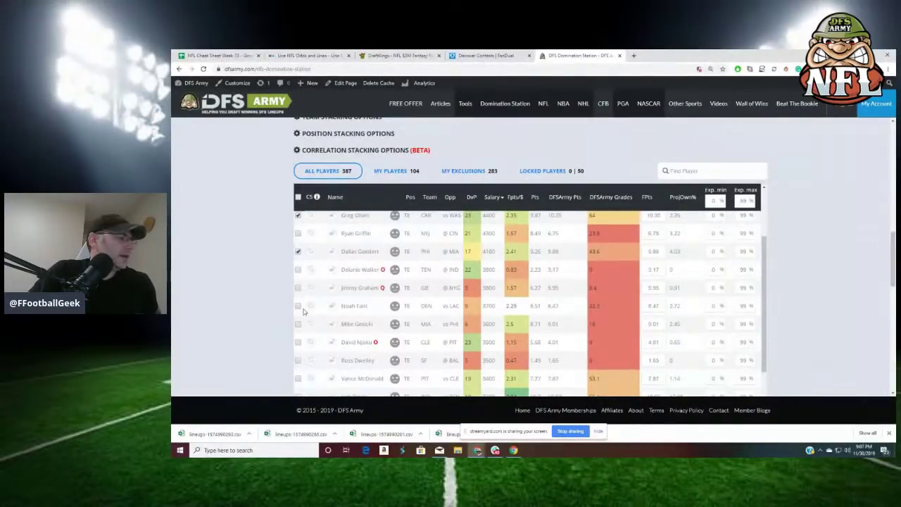
# - Include Indianapolis tight end Jack Doyle in the player pool
pyautogui.scroll(-1, 302, 310)
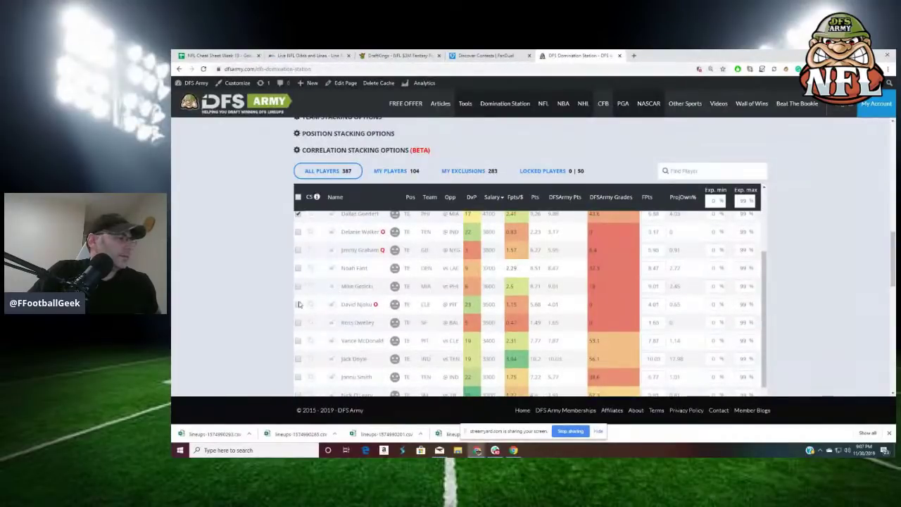
pyautogui.scroll(-2, 385, 289)
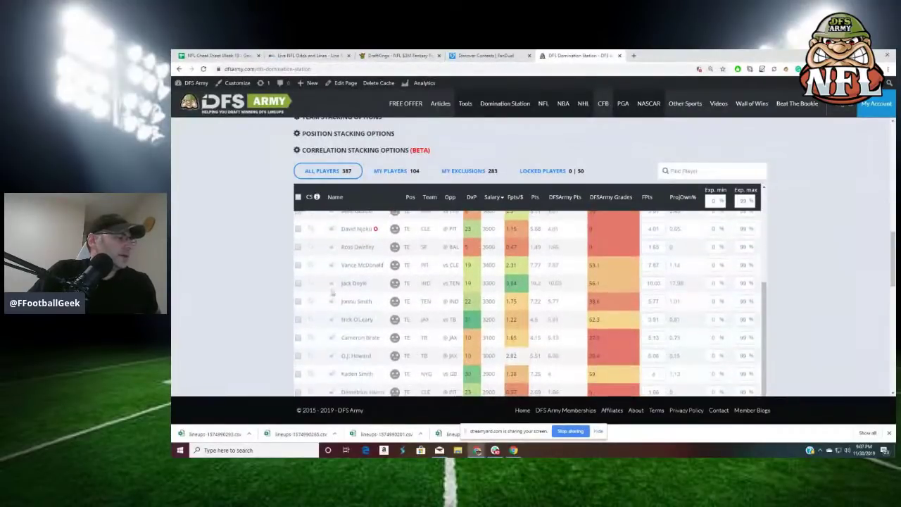
pyautogui.click(331, 283)
pyautogui.scroll(-1, 375, 290)
pyautogui.scroll(-1, 375, 290)
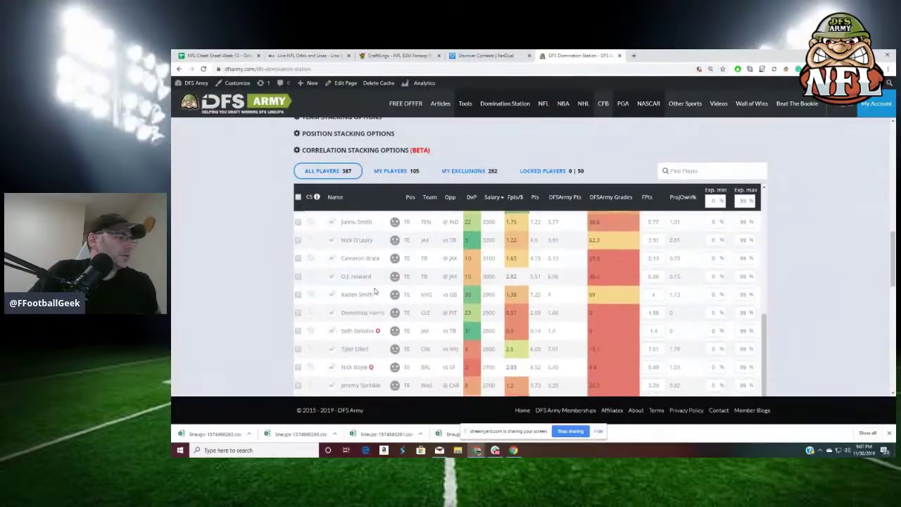
# - Include Los Angeles Rams tight end Tyler Higbee in the player pool
pyautogui.scroll(-1, 374, 290)
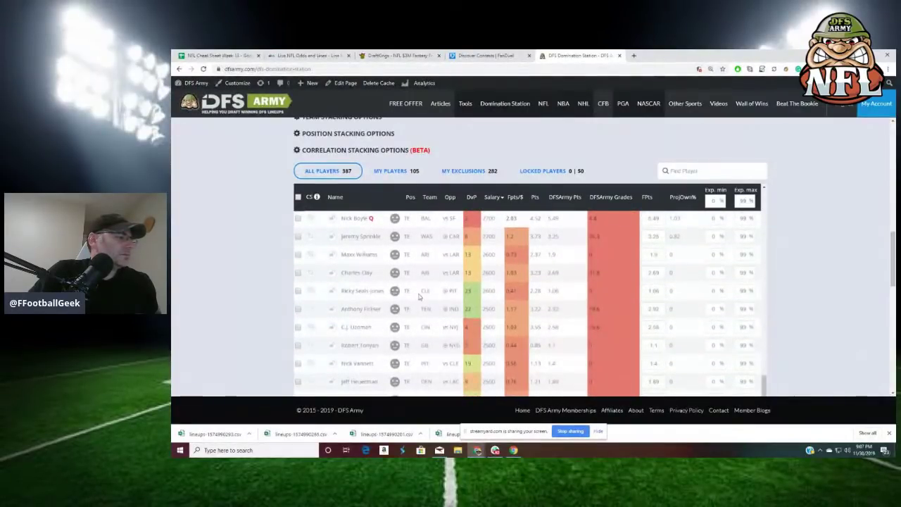
pyautogui.scroll(-2, 441, 301)
pyautogui.scroll(-3, 440, 301)
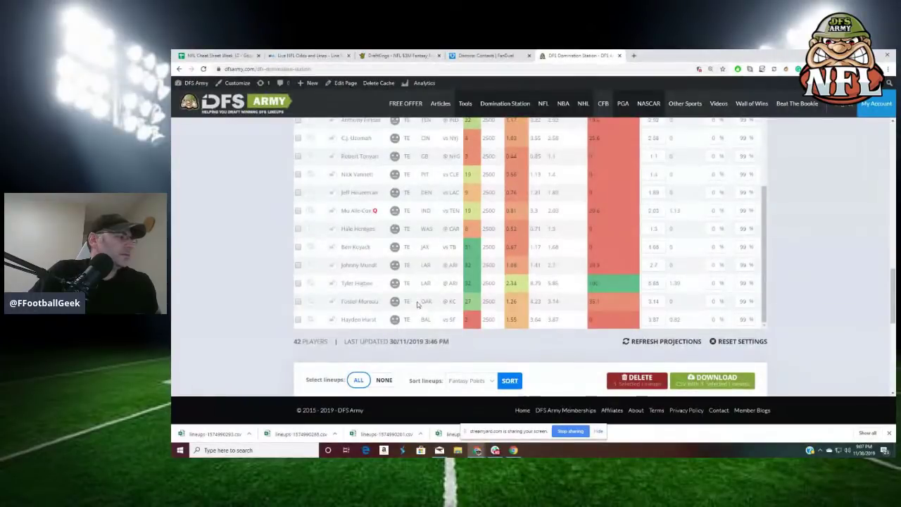
pyautogui.scroll(2, 417, 305)
pyautogui.scroll(5, 418, 304)
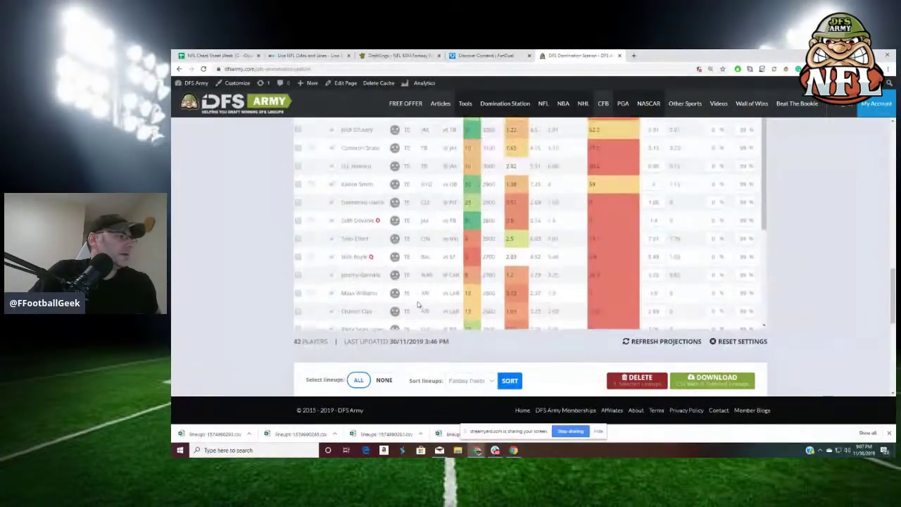
pyautogui.scroll(-3, 417, 305)
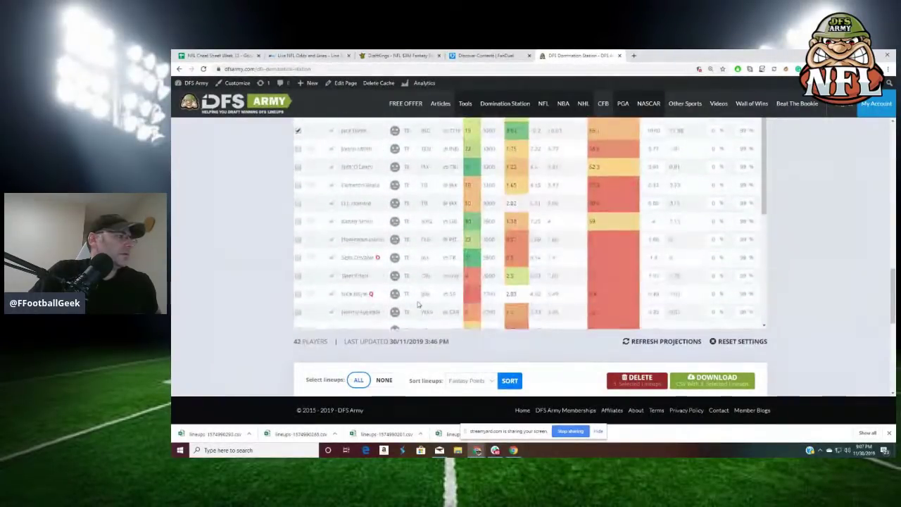
pyautogui.scroll(-6, 417, 304)
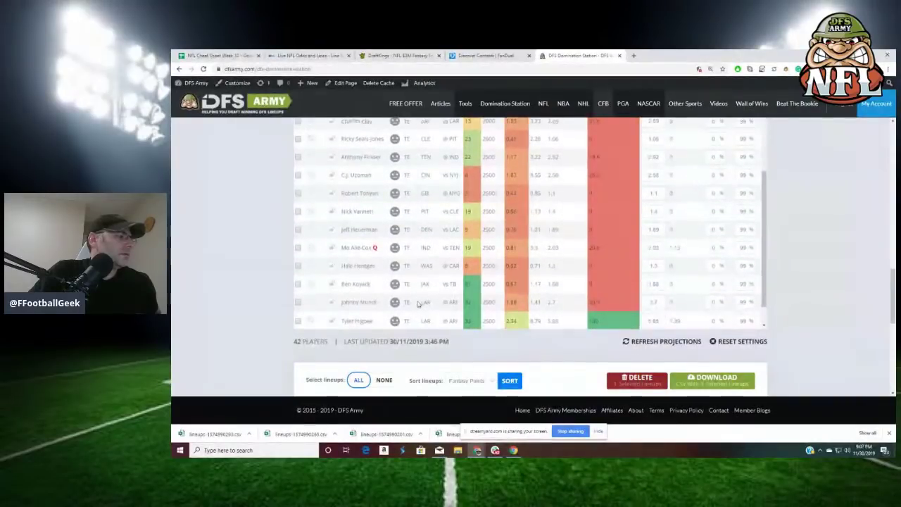
pyautogui.click(297, 283)
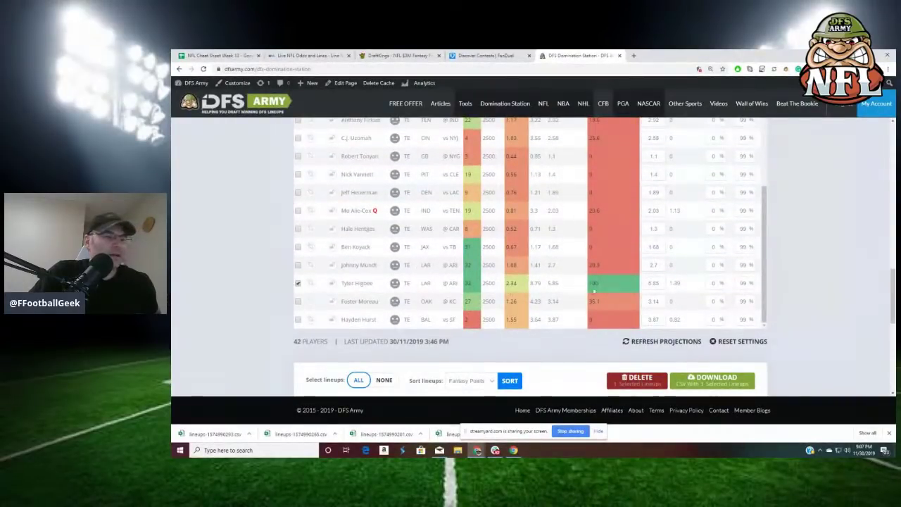
# - Set Tyler Higbee's projected fantasy points to 9.5
pyautogui.moveTo(603, 286); pyautogui.dragTo(586, 287)
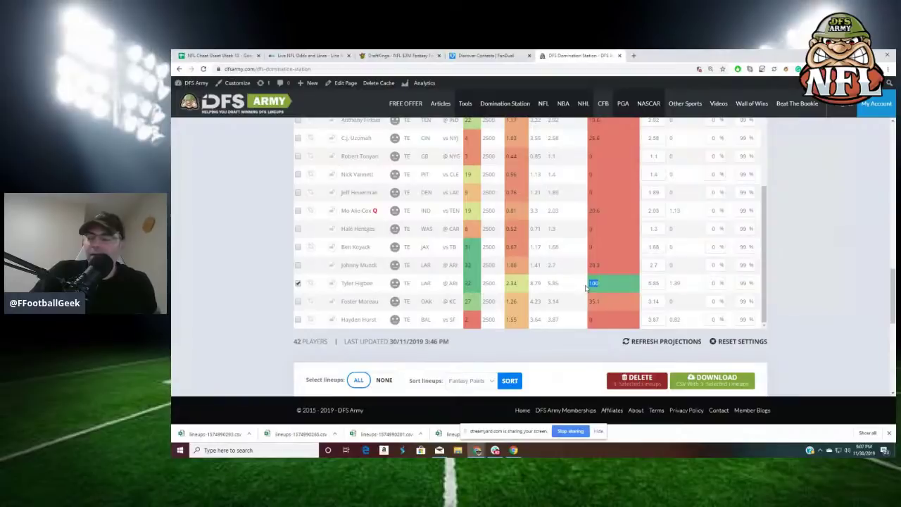
pyautogui.click(677, 285)
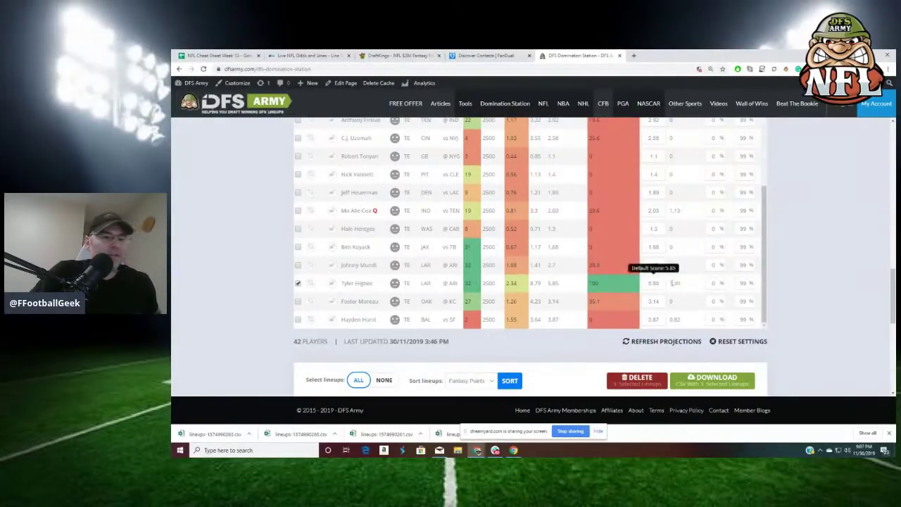
pyautogui.moveTo(690, 288); pyautogui.dragTo(667, 288)
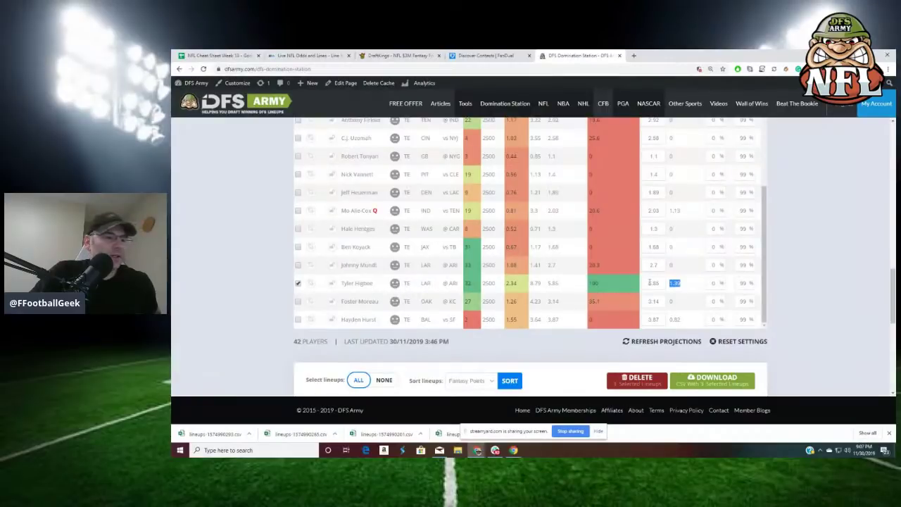
pyautogui.hotkey('shift', 'Tab')
pyautogui.write('9.8')
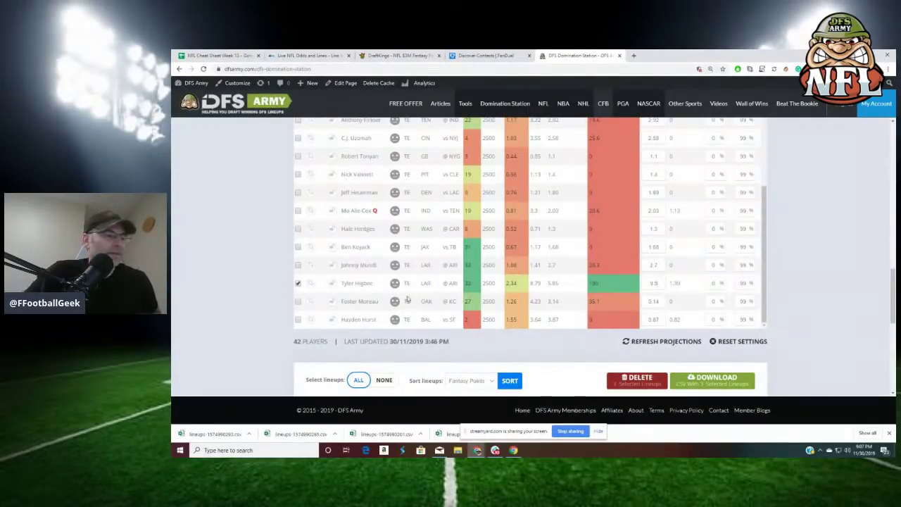
pyautogui.click(271, 309)
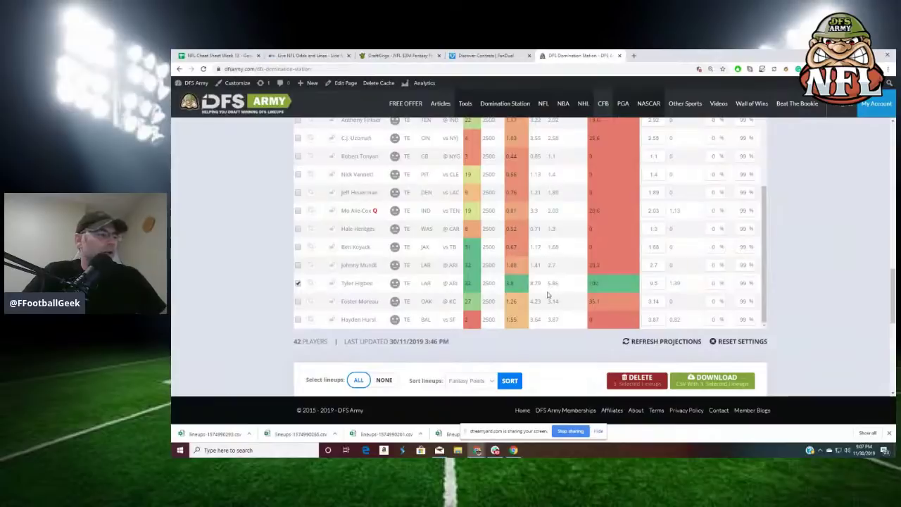
# - Filter the player pool to team defenses and review the whole list
pyautogui.scroll(1, 606, 297)
pyautogui.scroll(5, 605, 297)
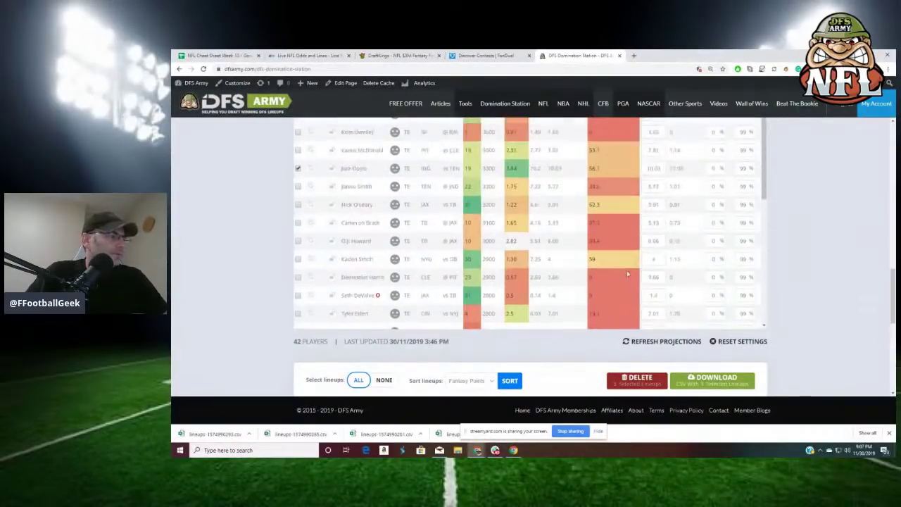
pyautogui.scroll(8, 713, 280)
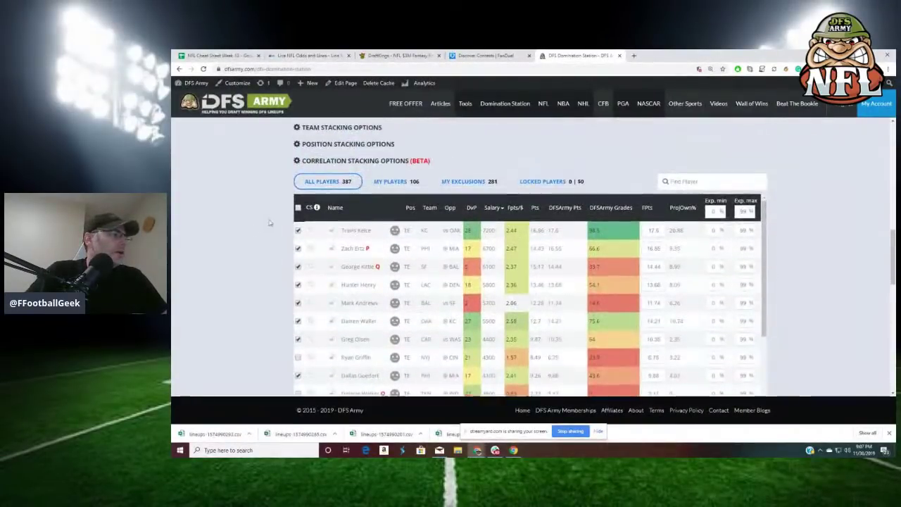
pyautogui.click(357, 162)
pyautogui.scroll(-3, 396, 287)
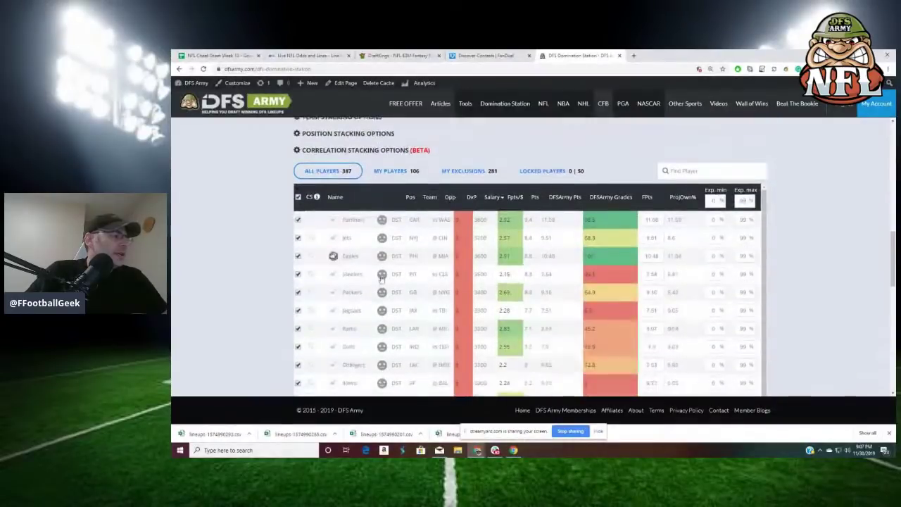
pyautogui.scroll(-10, 397, 286)
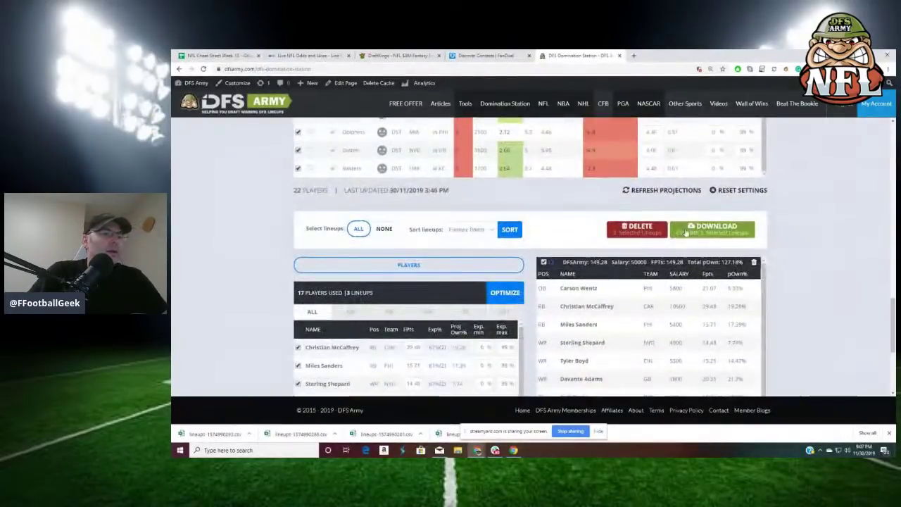
pyautogui.scroll(10, 711, 189)
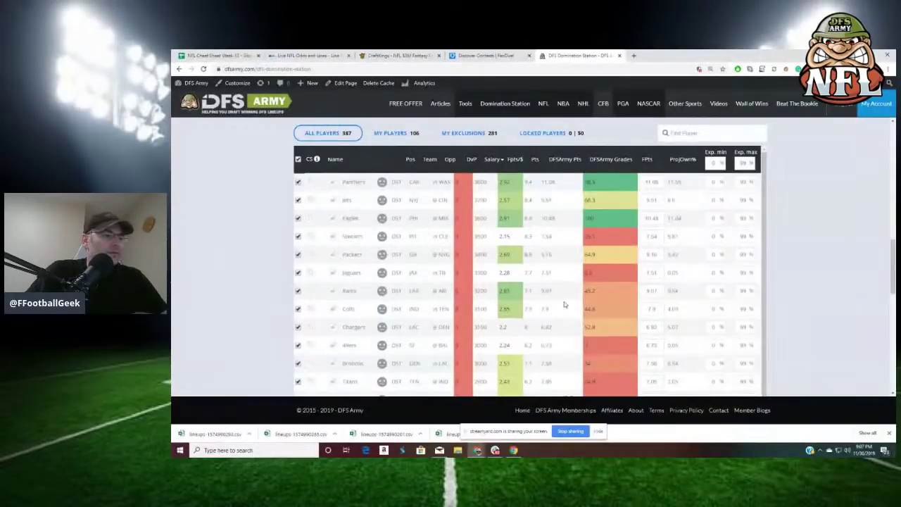
# - Set the number of lineups to 20 and run the optimizer
pyautogui.scroll(5, 801, 284)
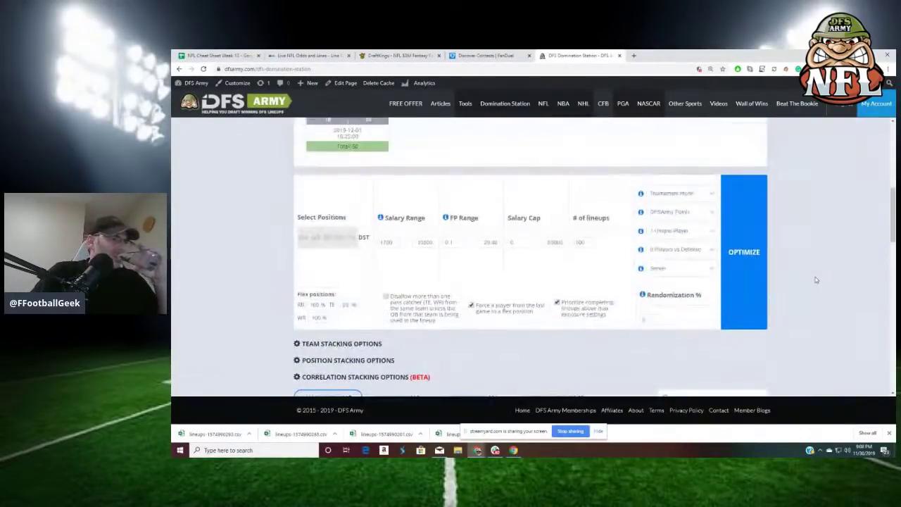
pyautogui.doubleClick(586, 242)
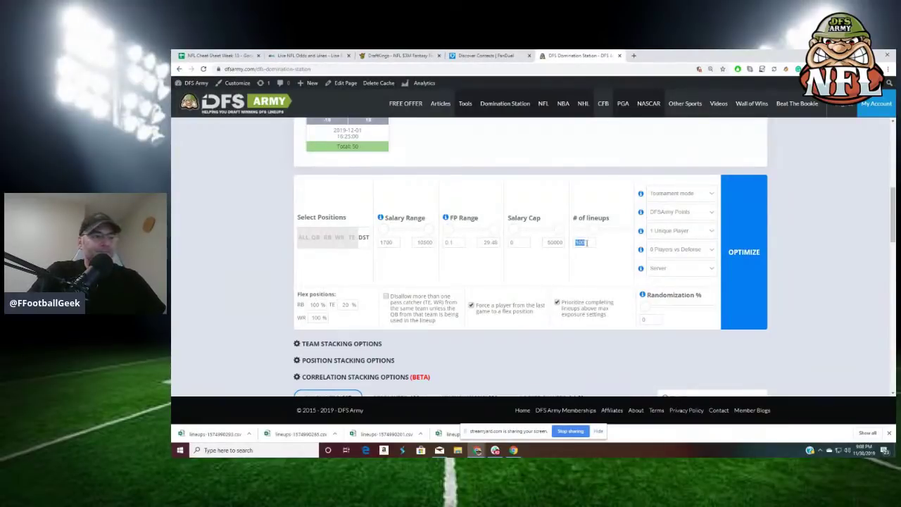
pyautogui.write('20')
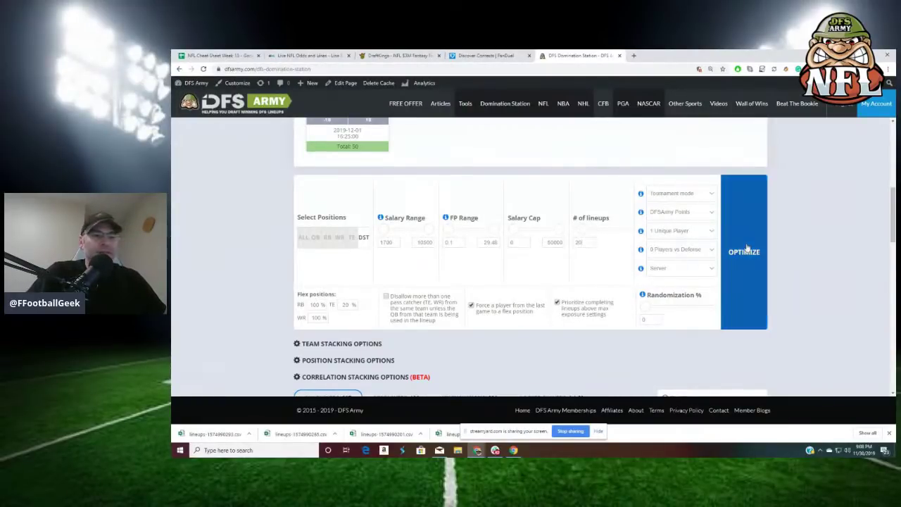
pyautogui.click(744, 248)
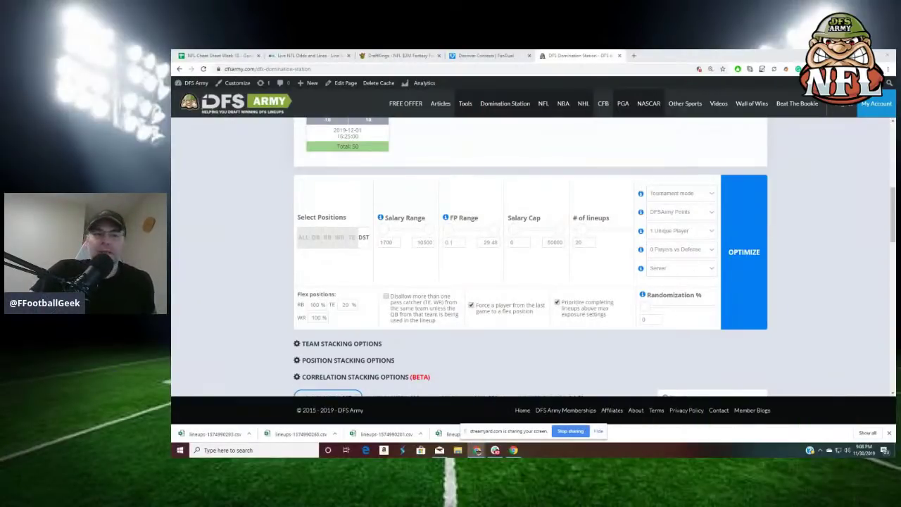
# - Review the generated lineups and the player exposures, first for all positions and again for running backs and wide receivers
pyautogui.scroll(-4, 788, 298)
pyautogui.scroll(-2, 847, 303)
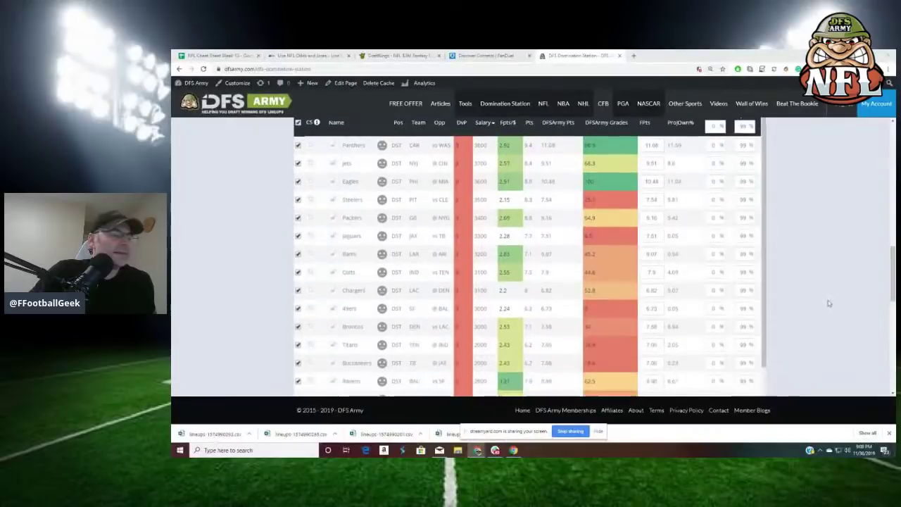
pyautogui.scroll(4, 841, 300)
pyautogui.scroll(-15, 840, 301)
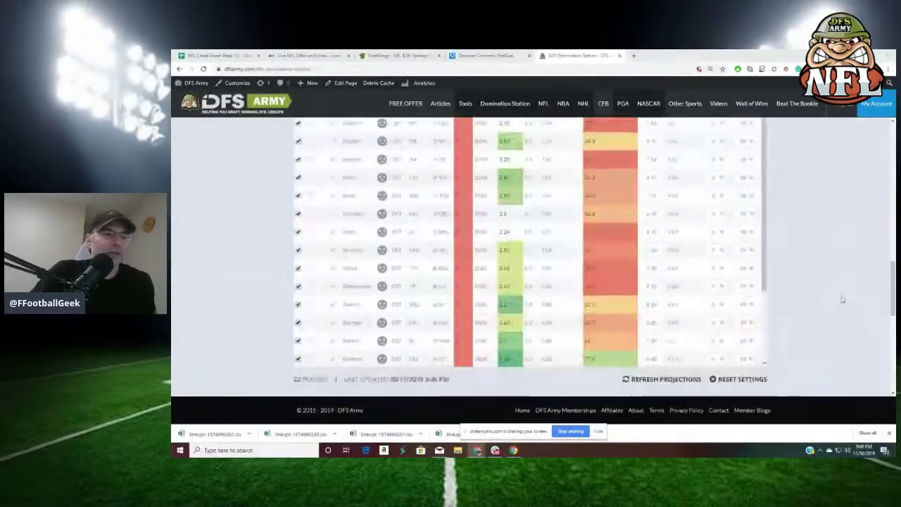
pyautogui.scroll(1, 287, 218)
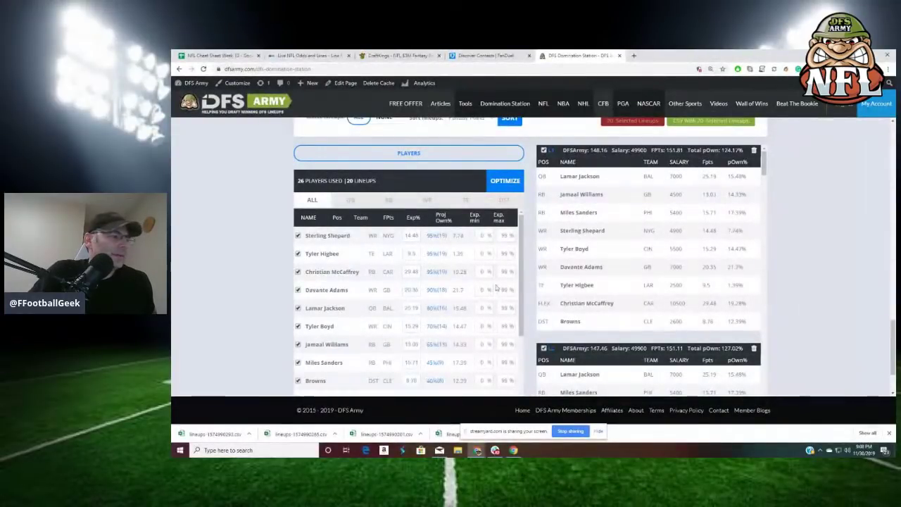
pyautogui.scroll(-5, 484, 307)
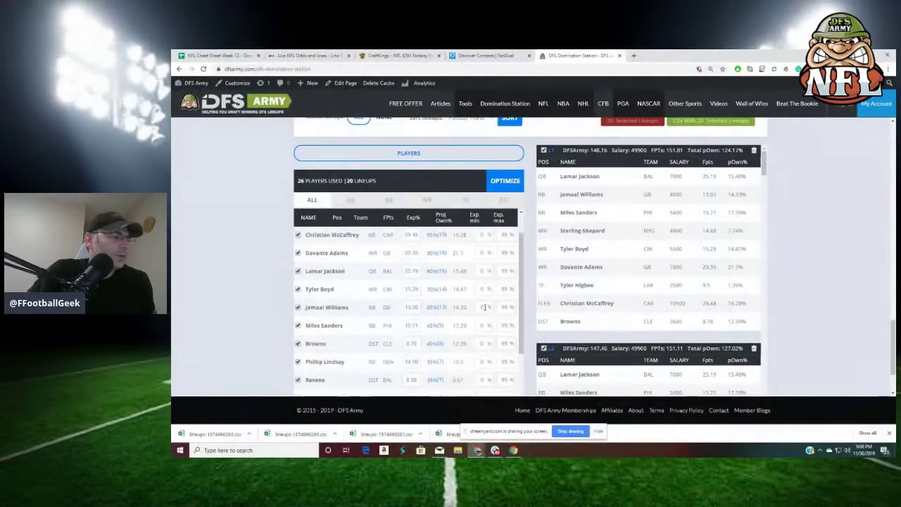
pyautogui.scroll(3, 484, 307)
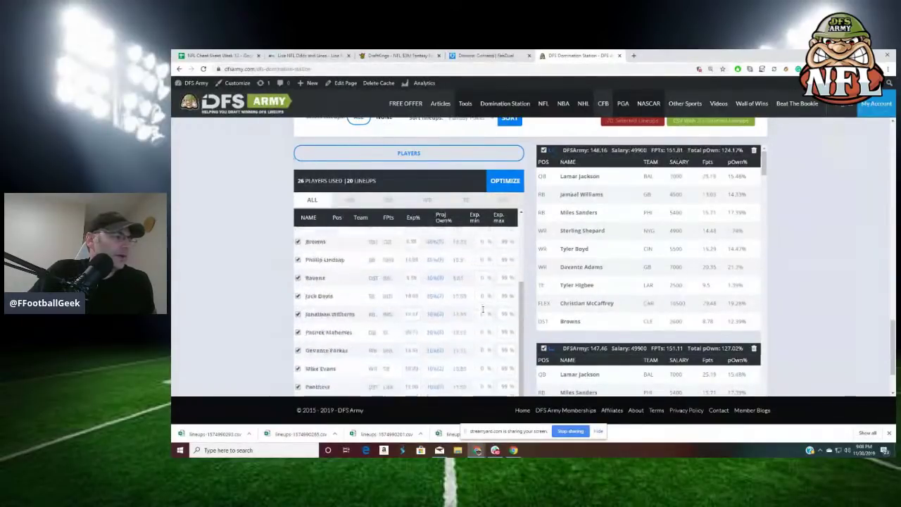
pyautogui.click(397, 201)
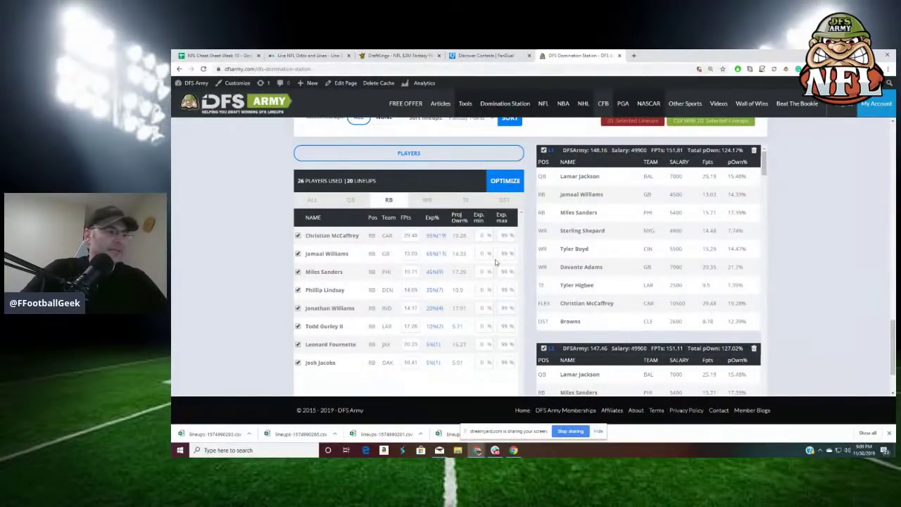
pyautogui.click(428, 201)
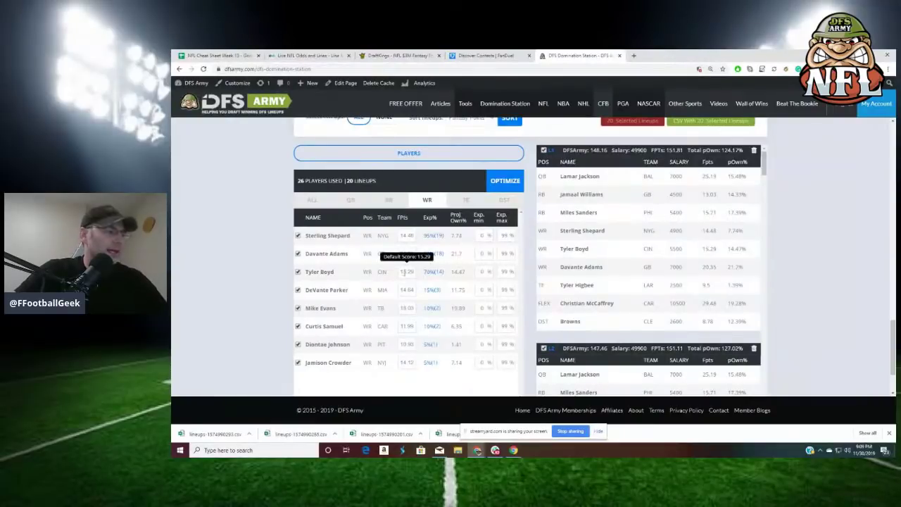
# - Set the maximum exposure to 60% for running back Christian McCaffrey and 15% for Jamaal Williams and Phillip Lindsay
pyautogui.click(388, 200)
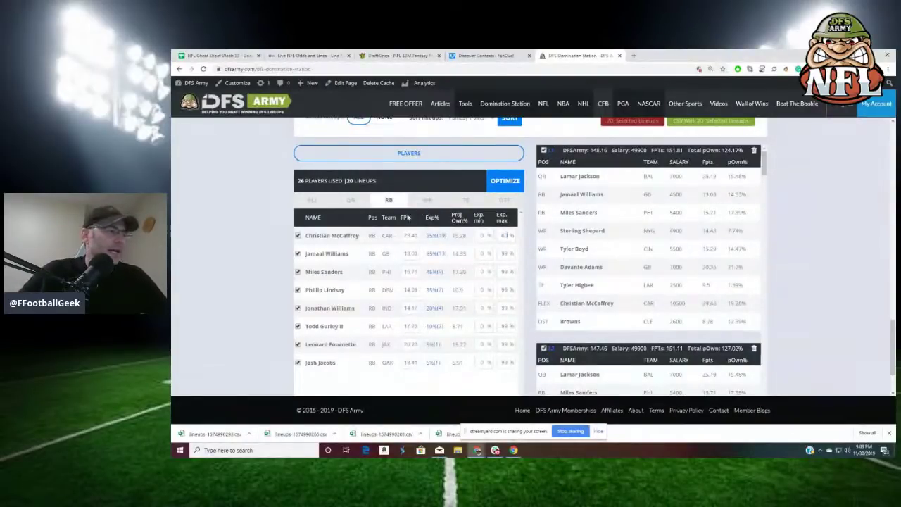
pyautogui.doubleClick(509, 256)
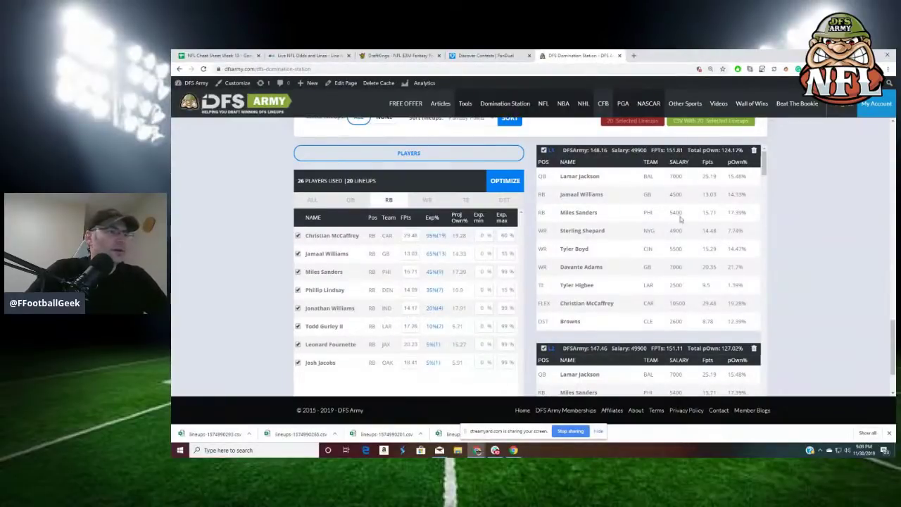
# - Filter the player pool to running backs
pyautogui.scroll(10, 679, 218)
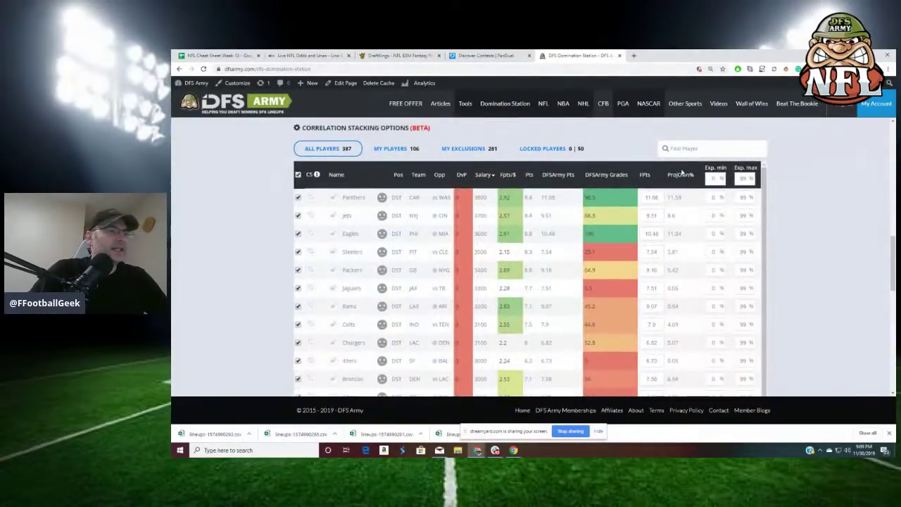
pyautogui.click(683, 151)
pyautogui.write('b')
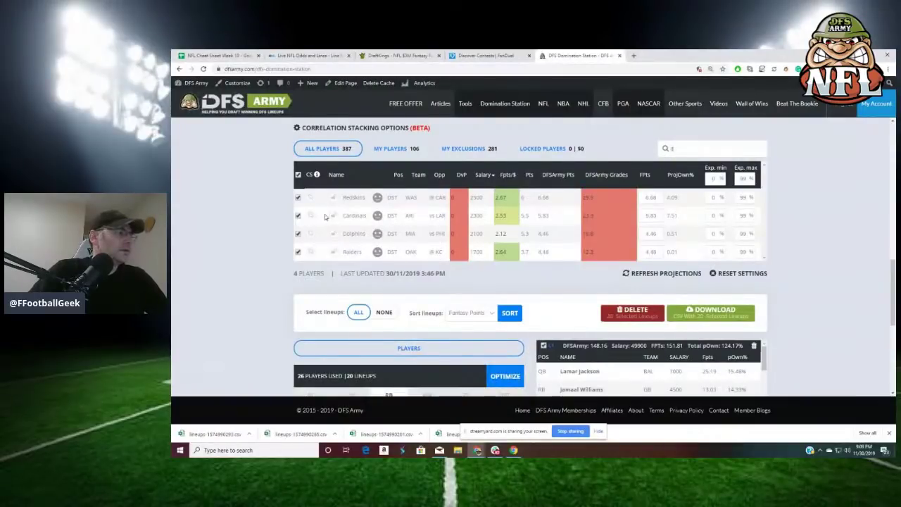
pyautogui.scroll(3, 404, 228)
pyautogui.scroll(2, 366, 231)
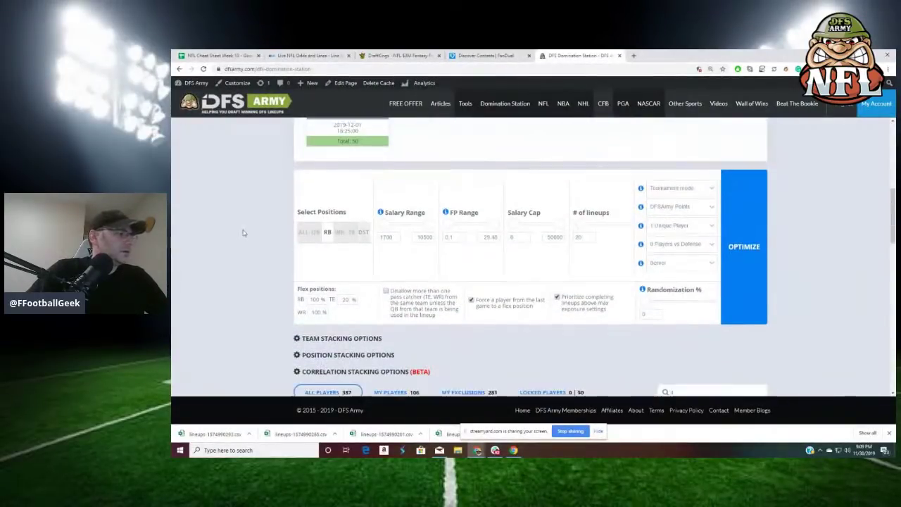
pyautogui.scroll(-3, 244, 234)
pyautogui.scroll(1, 282, 247)
pyautogui.scroll(-3, 342, 261)
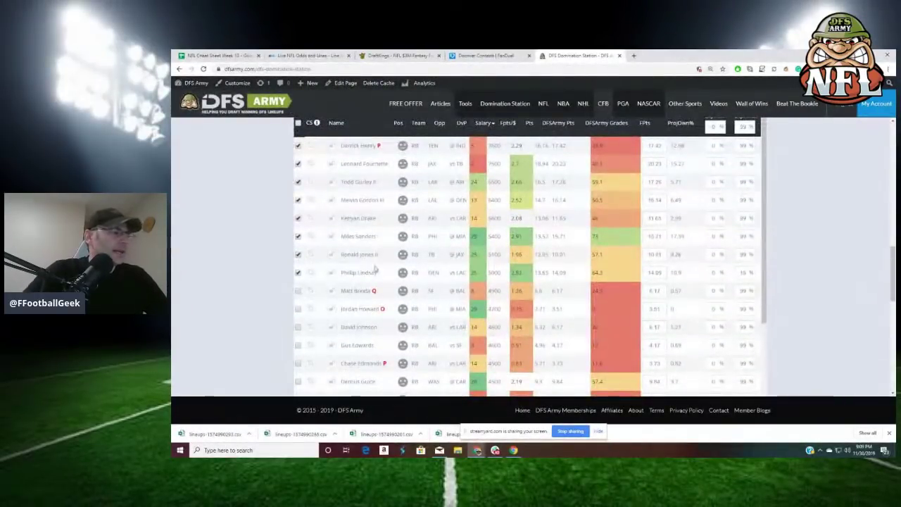
# - Rate running backs Ronald Jones II and Kenyan Drake as Adore to boost their projections
pyautogui.moveTo(403, 259)
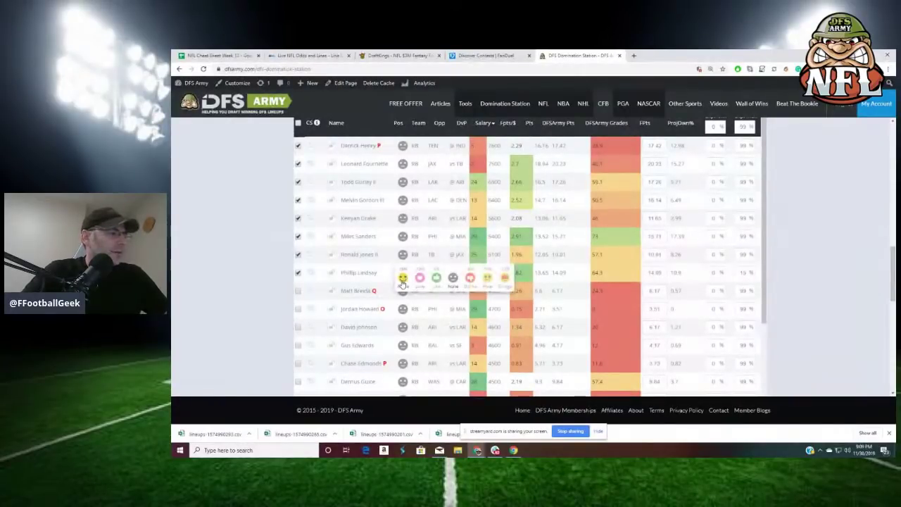
pyautogui.click(406, 276)
pyautogui.moveTo(407, 223)
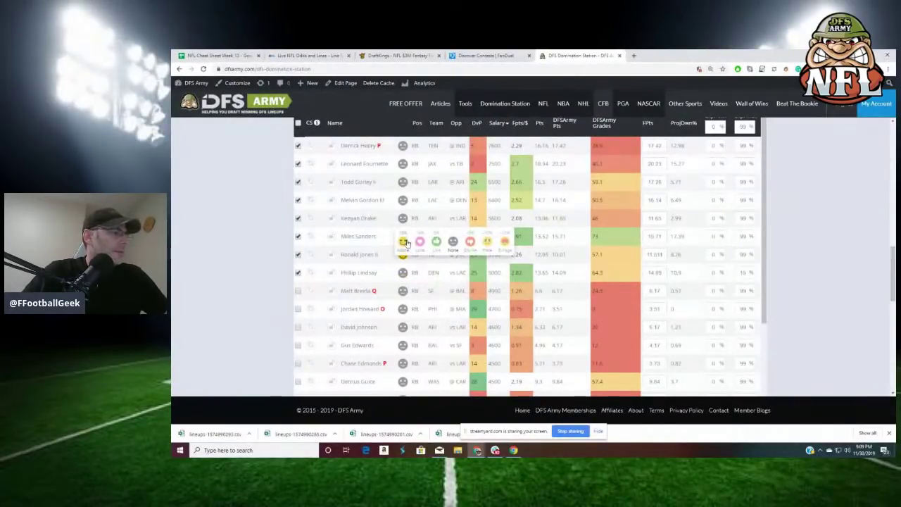
pyautogui.click(405, 243)
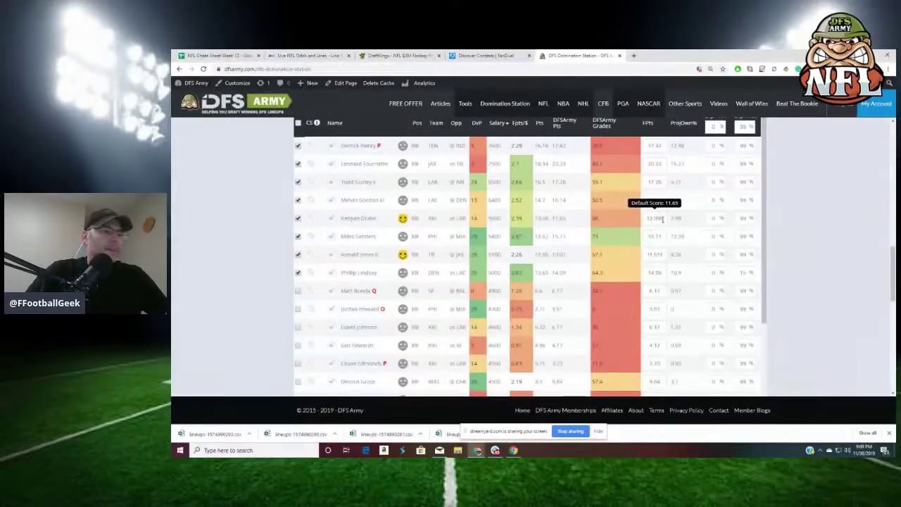
# - Set Kenyan Drake's projected fantasy points to 15.5
pyautogui.click(651, 221)
pyautogui.write('15.5')
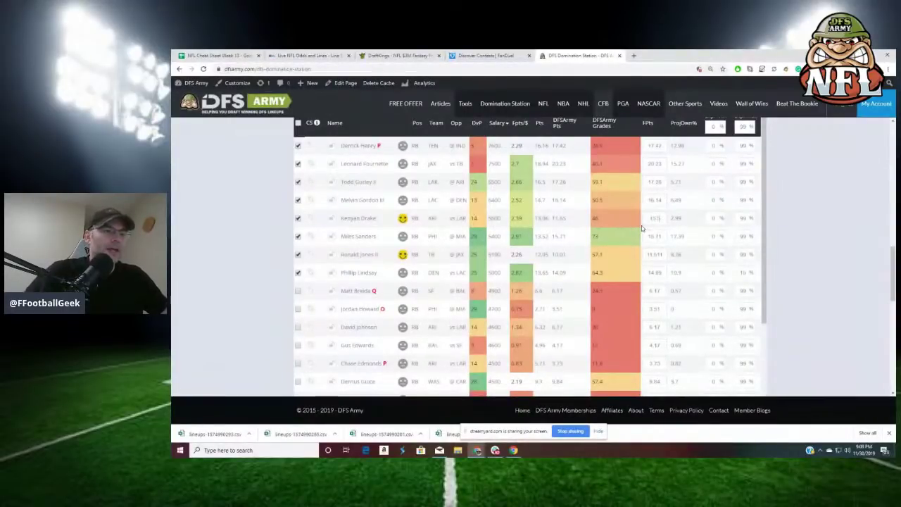
pyautogui.click(244, 251)
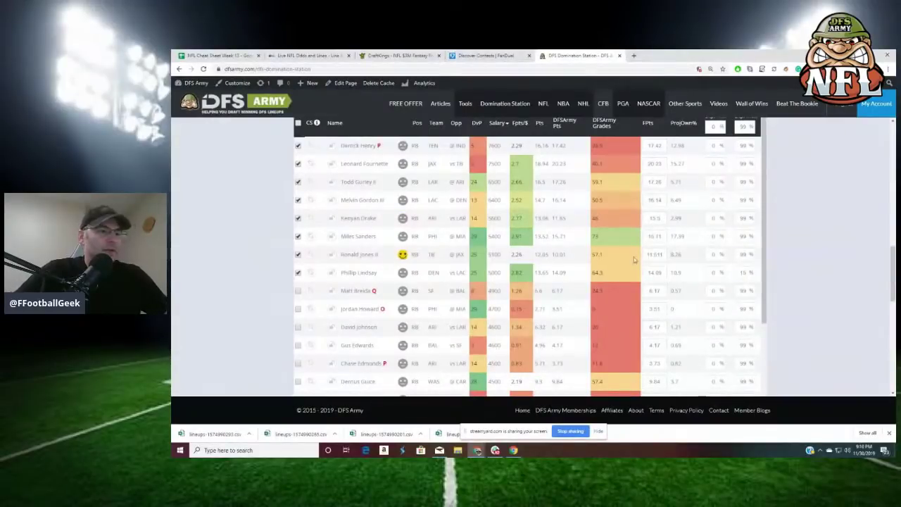
# - Set Ronald Jones II's projected fantasy points to 12.96
pyautogui.click(660, 255)
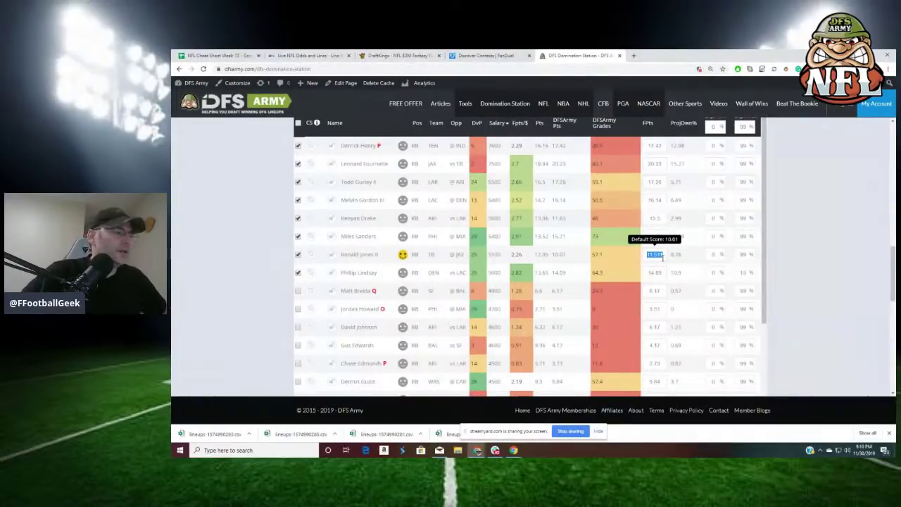
pyautogui.click(618, 259)
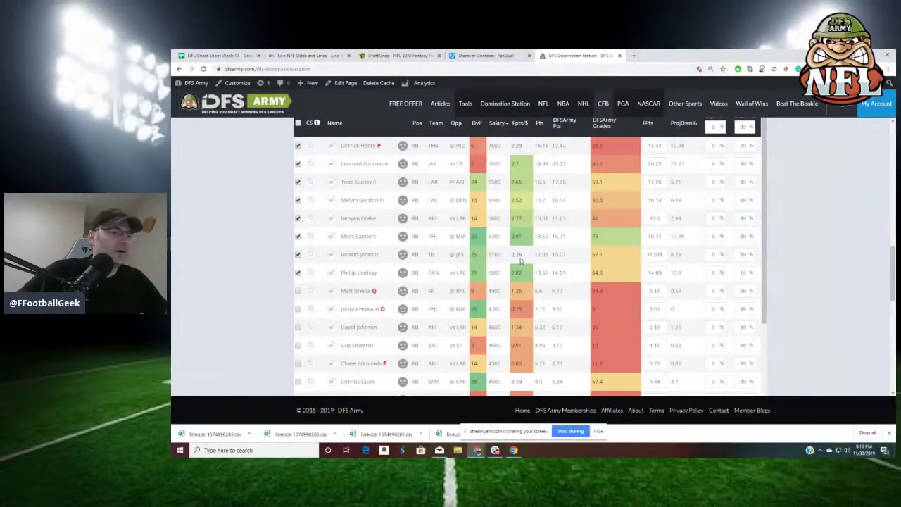
pyautogui.click(649, 255)
pyautogui.write('1')
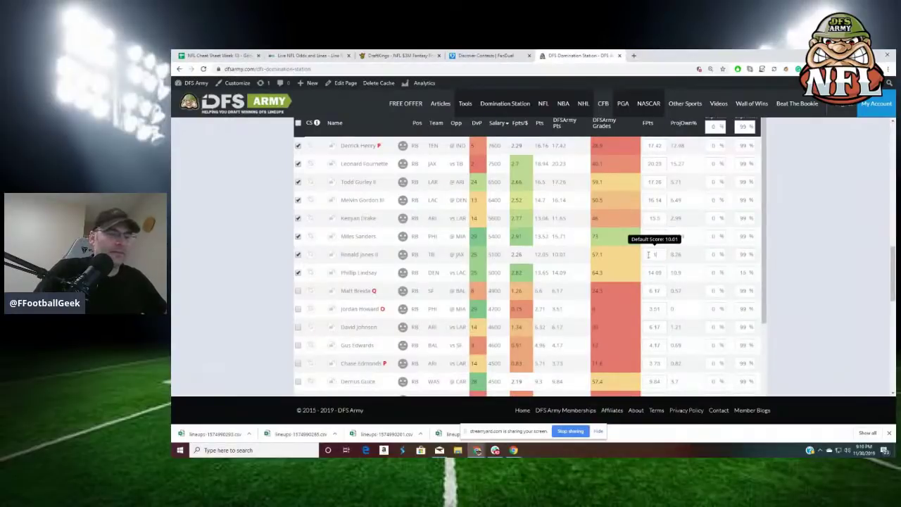
pyautogui.write('2.96')
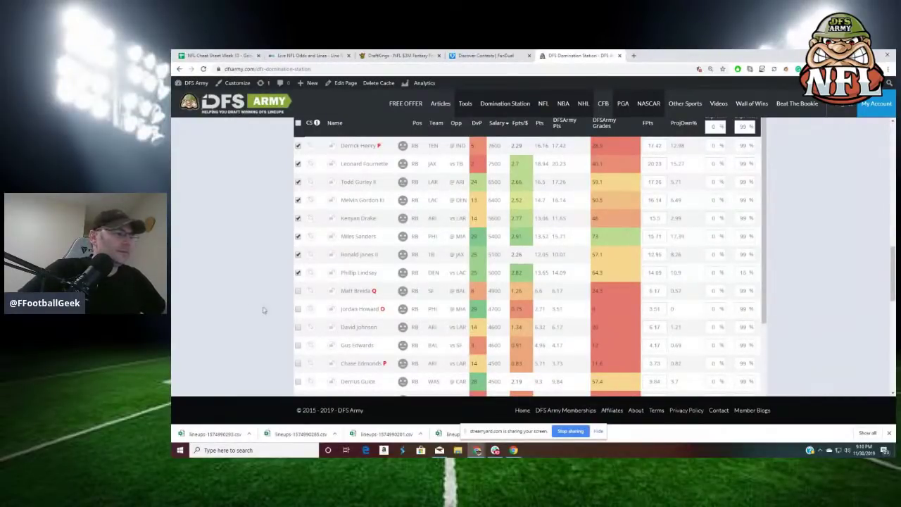
pyautogui.click(261, 311)
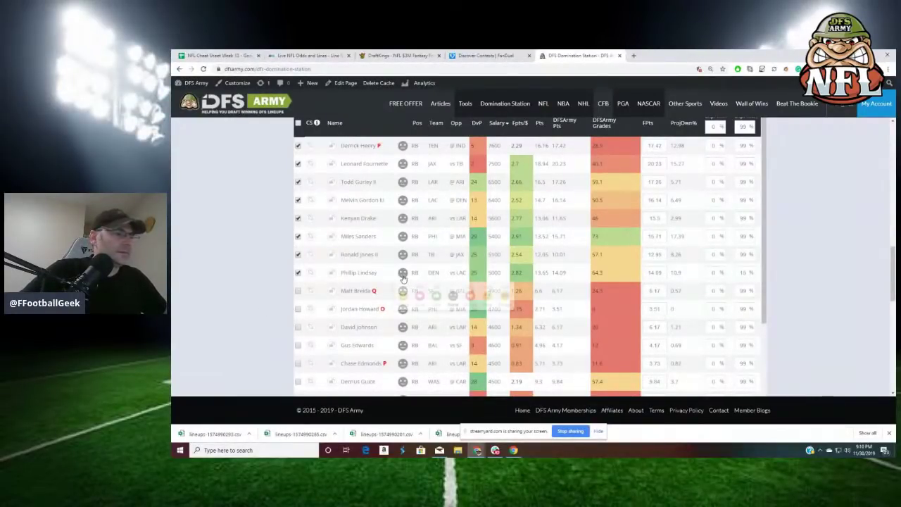
# - Set Ronald Jones II's projected fantasy points to 13.75
pyautogui.doubleClick(656, 255)
pyautogui.write('1')
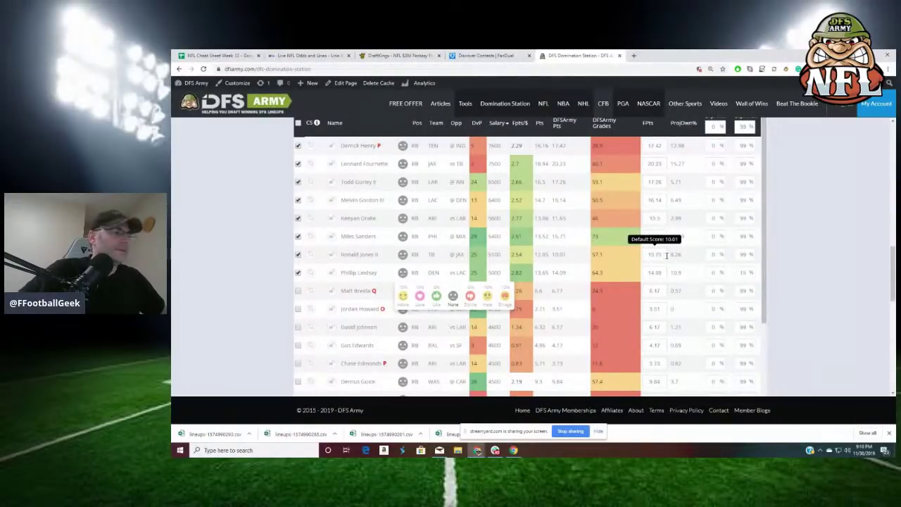
pyautogui.click(660, 219)
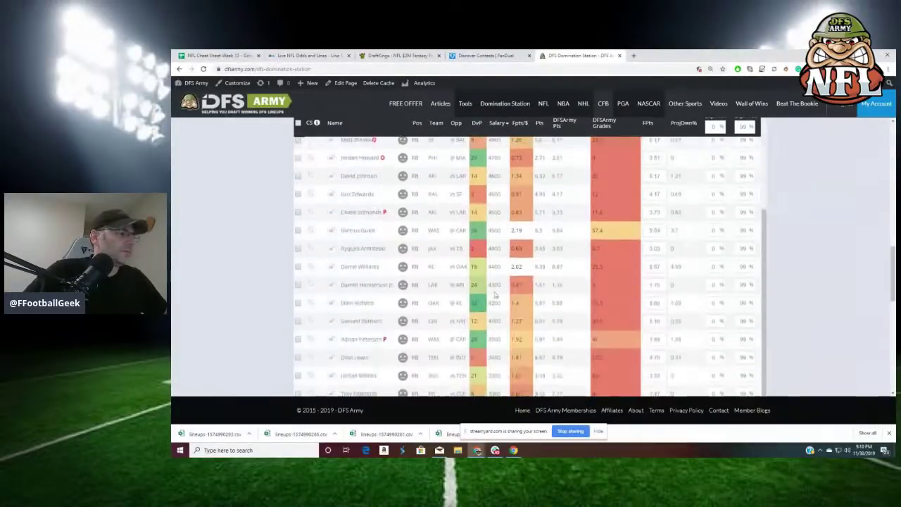
# - Review the wide receiver, tight end and defense exposures across the generated lineups
pyautogui.scroll(5, 561, 286)
pyautogui.scroll(-15, 781, 265)
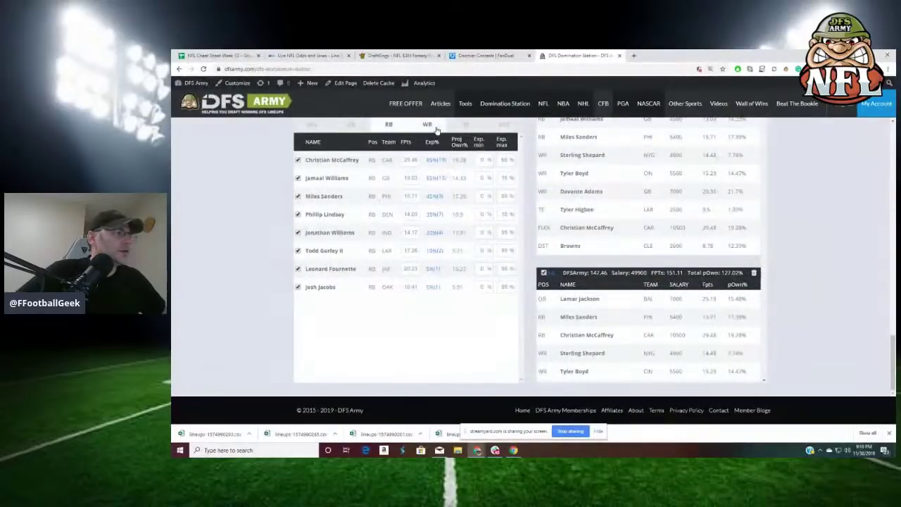
pyautogui.click(428, 125)
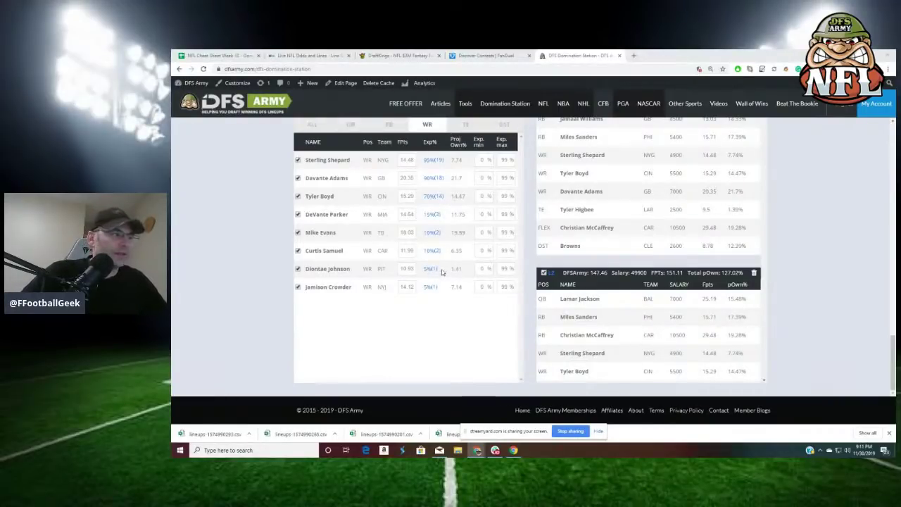
pyautogui.scroll(2, 507, 241)
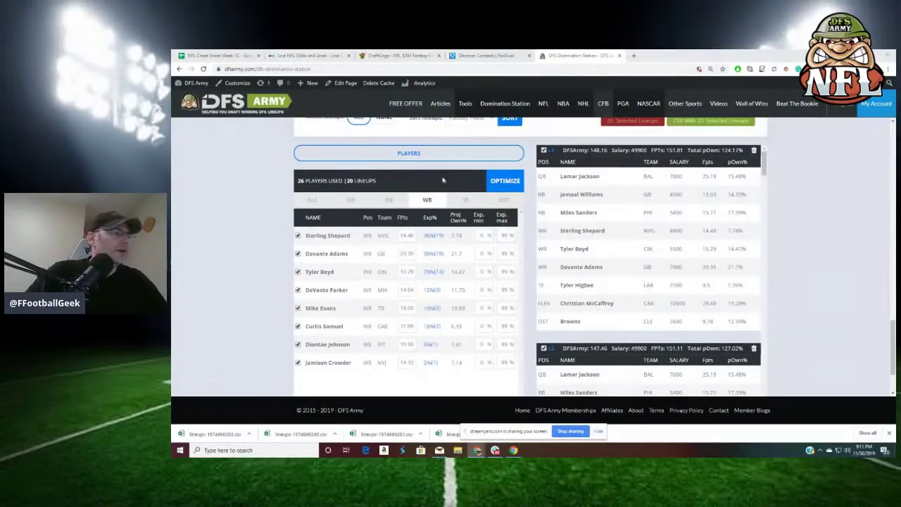
pyautogui.click(465, 200)
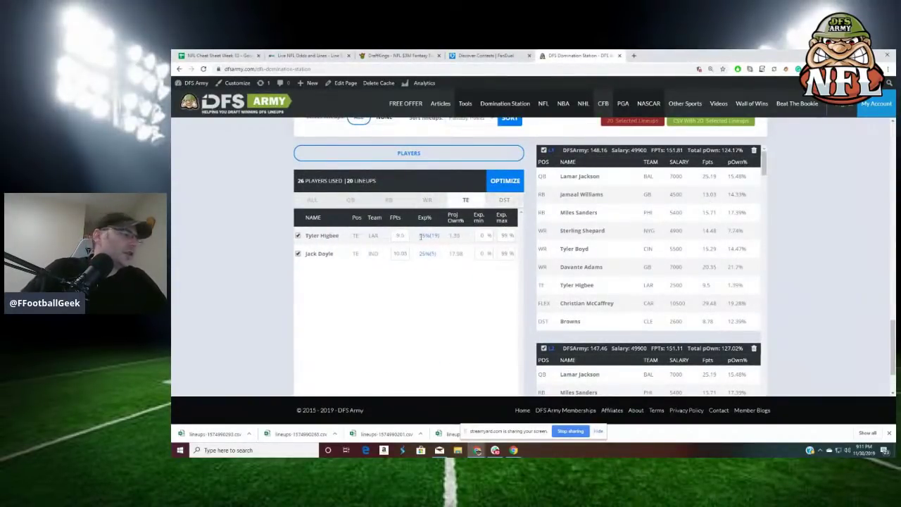
pyautogui.click(514, 203)
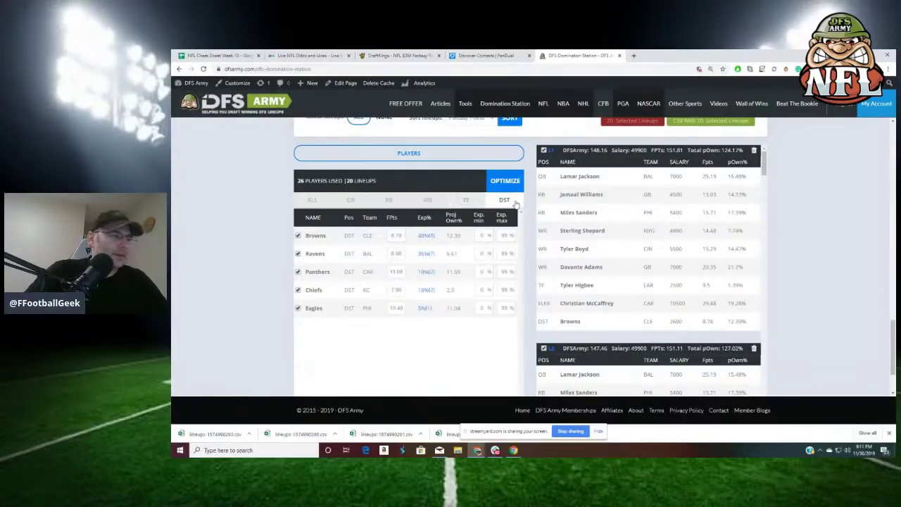
pyautogui.scroll(3, 887, 304)
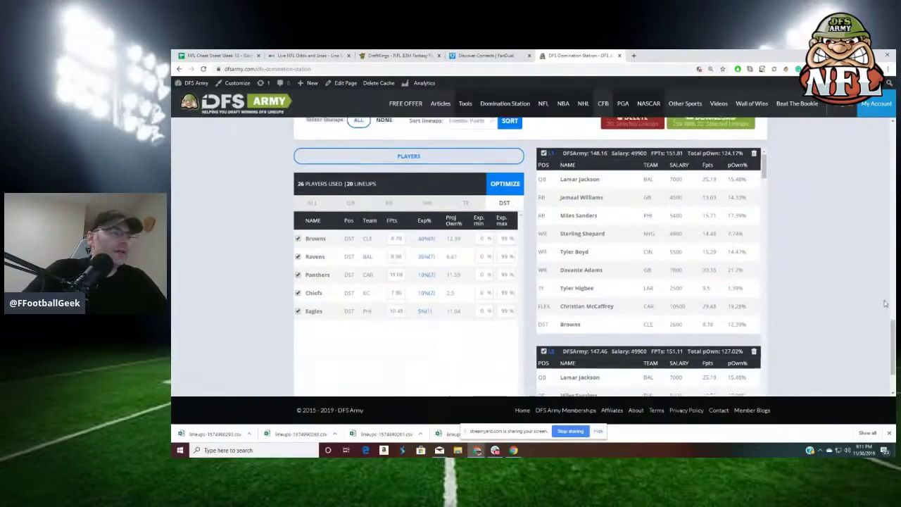
# - Open the correlation stacking options to show the universal stack rule for quarterbacks
pyautogui.scroll(8, 886, 304)
pyautogui.scroll(-7, 887, 306)
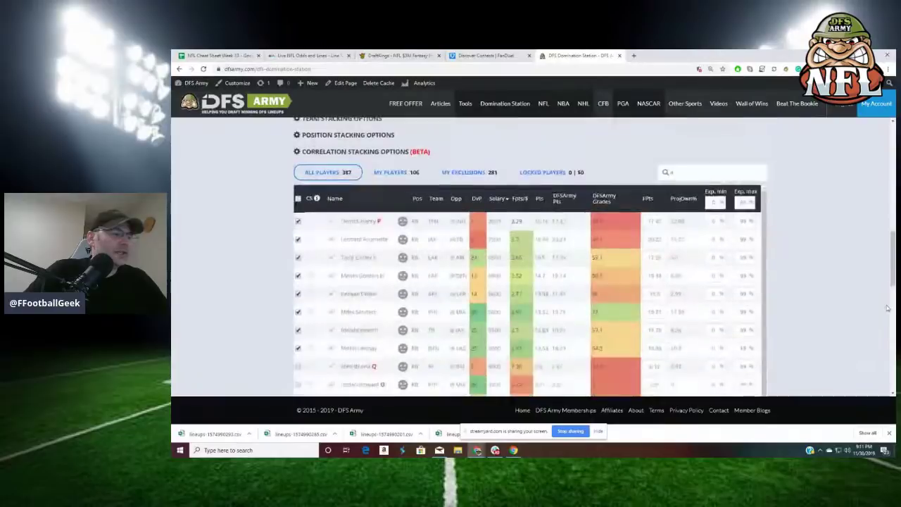
pyautogui.scroll(-1, 888, 310)
pyautogui.scroll(4, 876, 320)
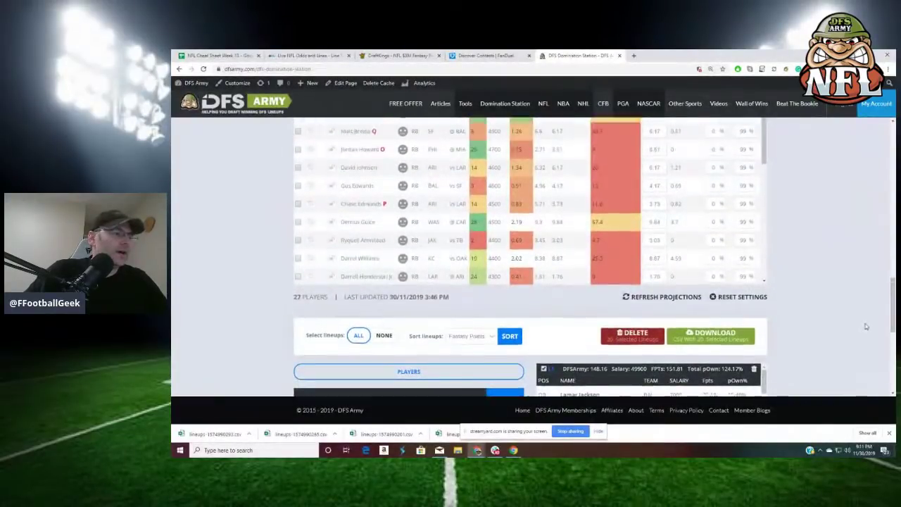
pyautogui.scroll(2, 865, 325)
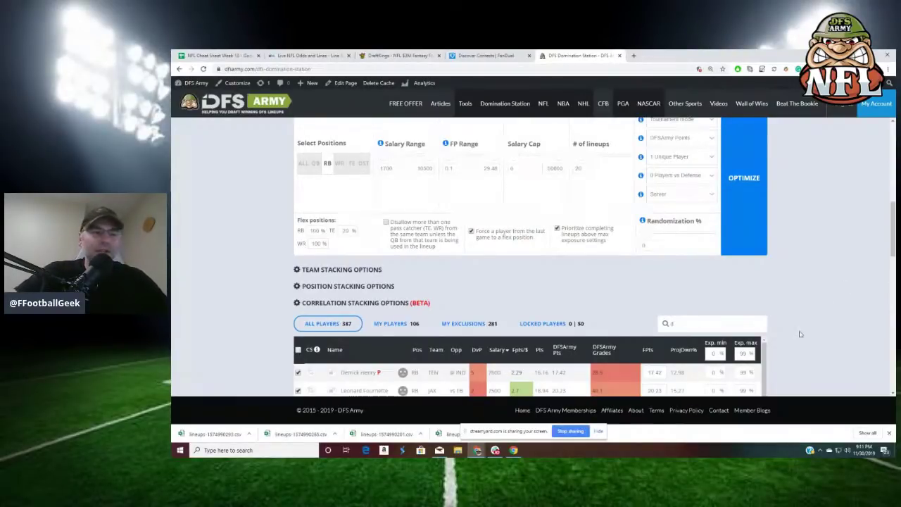
pyautogui.click(389, 302)
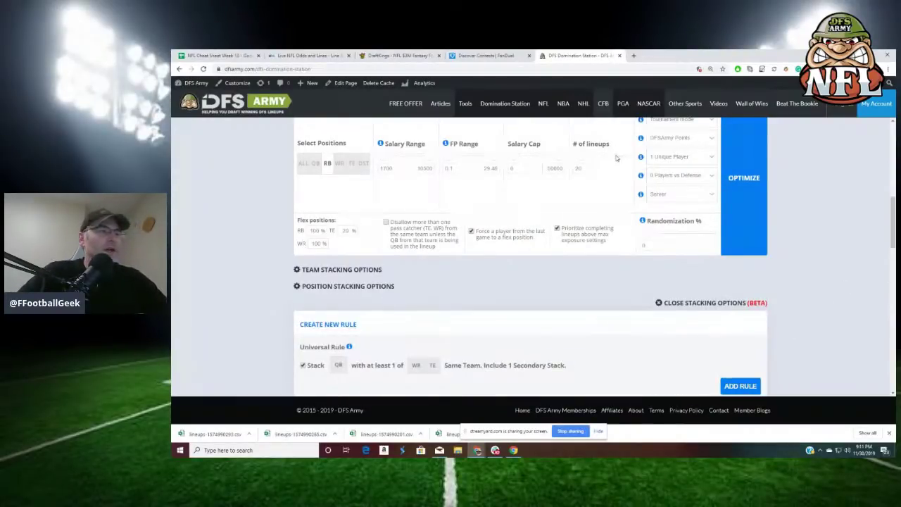
# - Set the number of lineups to 100 and run the optimizer
pyautogui.doubleClick(587, 172)
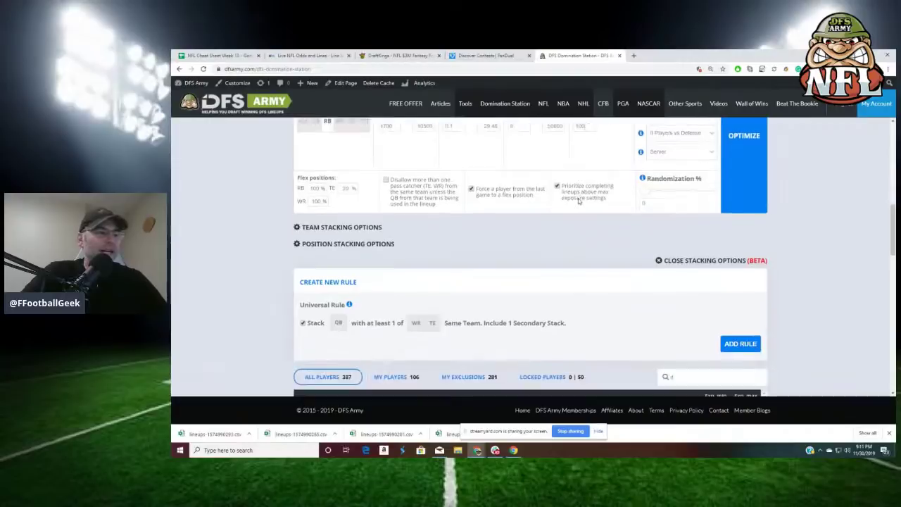
pyautogui.scroll(-3, 535, 233)
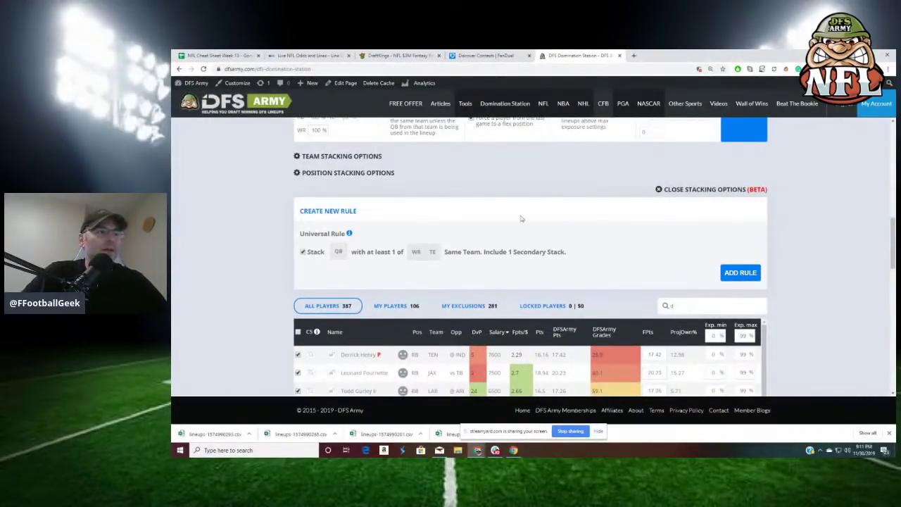
pyautogui.scroll(3, 522, 219)
pyautogui.scroll(-4, 590, 250)
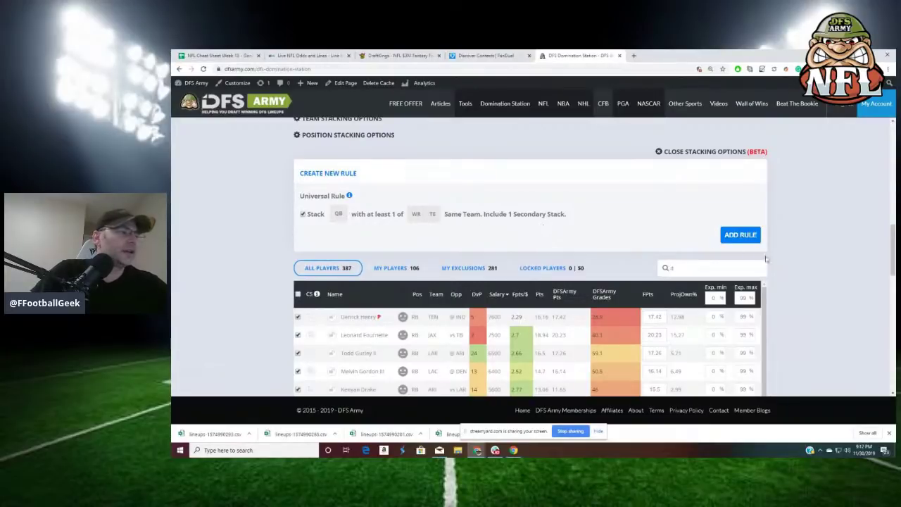
pyautogui.scroll(6, 824, 257)
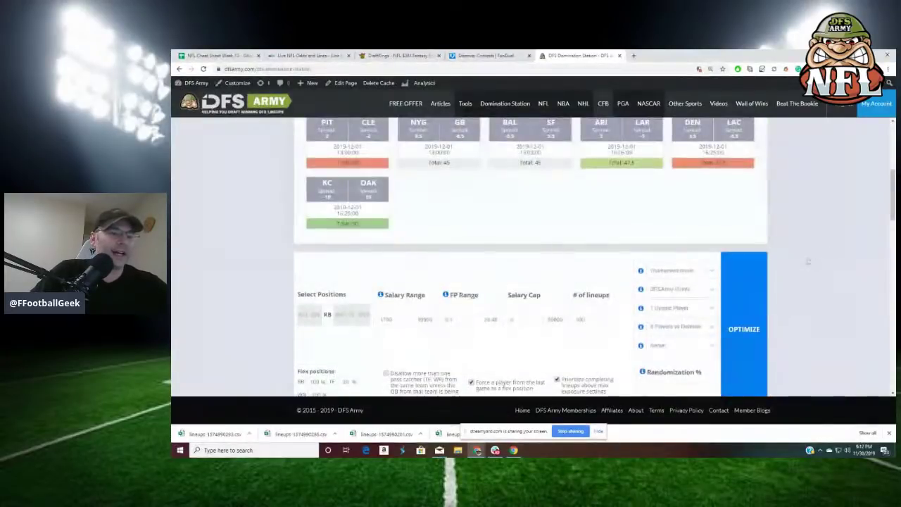
pyautogui.click(744, 290)
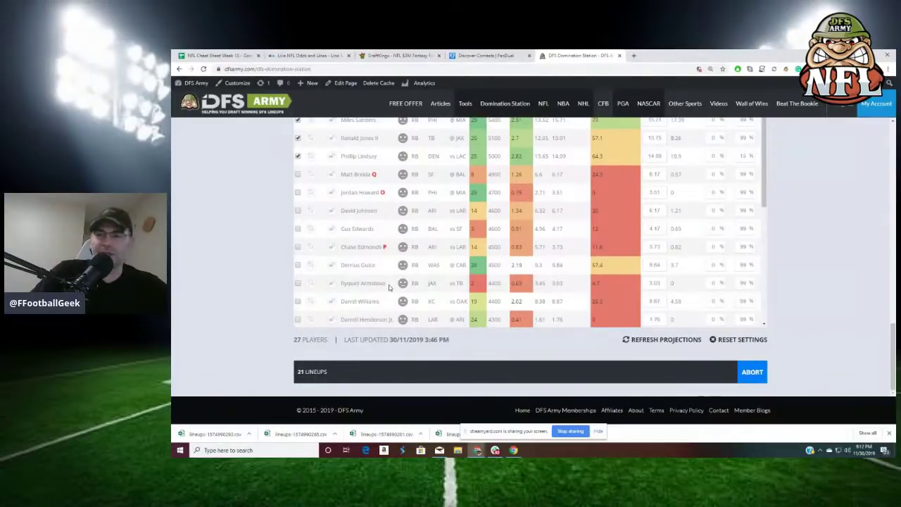
# - Filter the player pool to quarterbacks and look through their projections and grades
pyautogui.scroll(10, 259, 251)
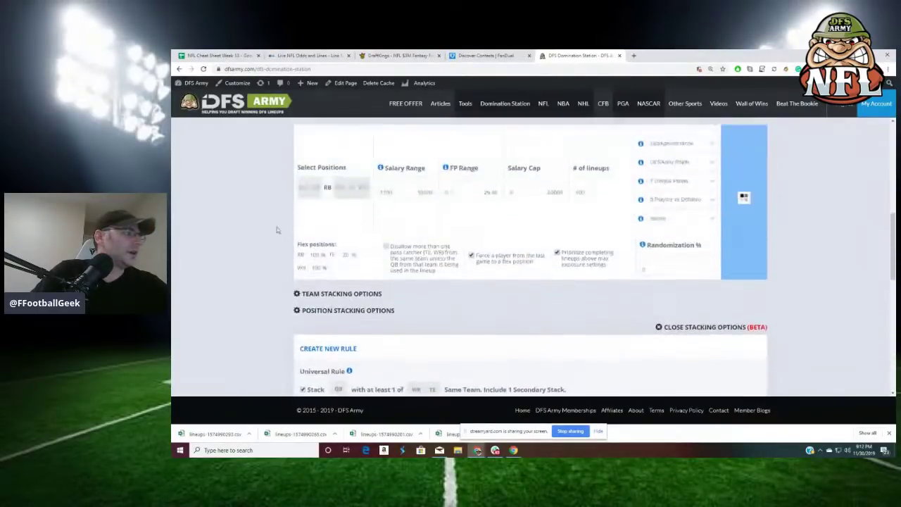
pyautogui.scroll(-5, 638, 227)
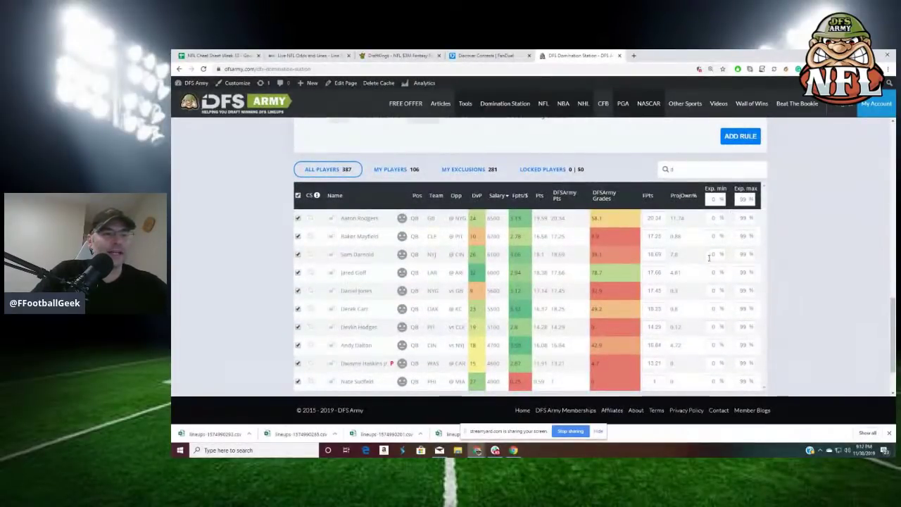
pyautogui.scroll(1, 732, 289)
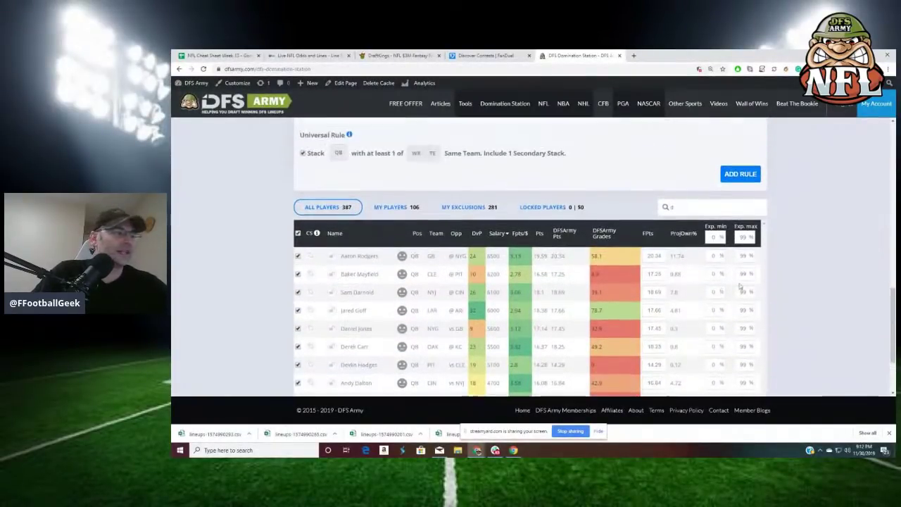
pyautogui.scroll(-2, 774, 281)
pyautogui.scroll(1, 563, 267)
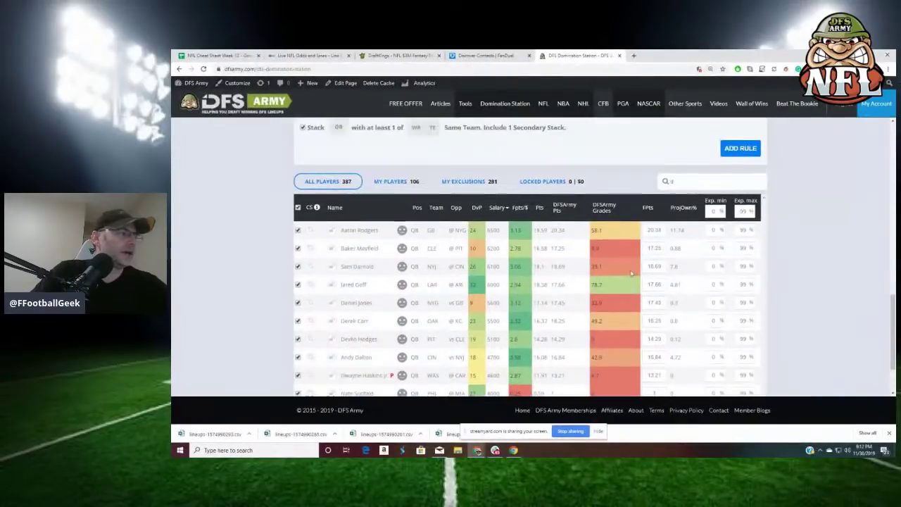
pyautogui.scroll(-1, 337, 245)
pyautogui.scroll(2, 616, 210)
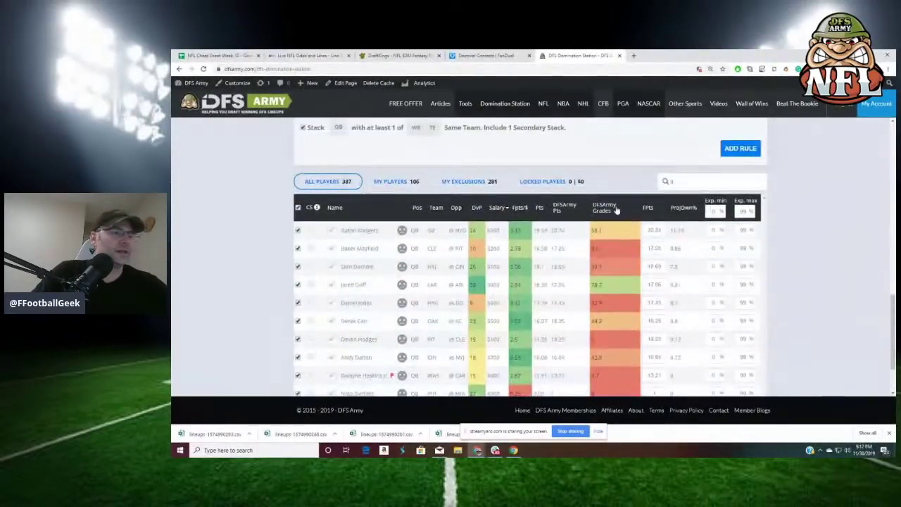
# - Switch the quarterback list's salary sort to ascending and back to descending
pyautogui.click(501, 209)
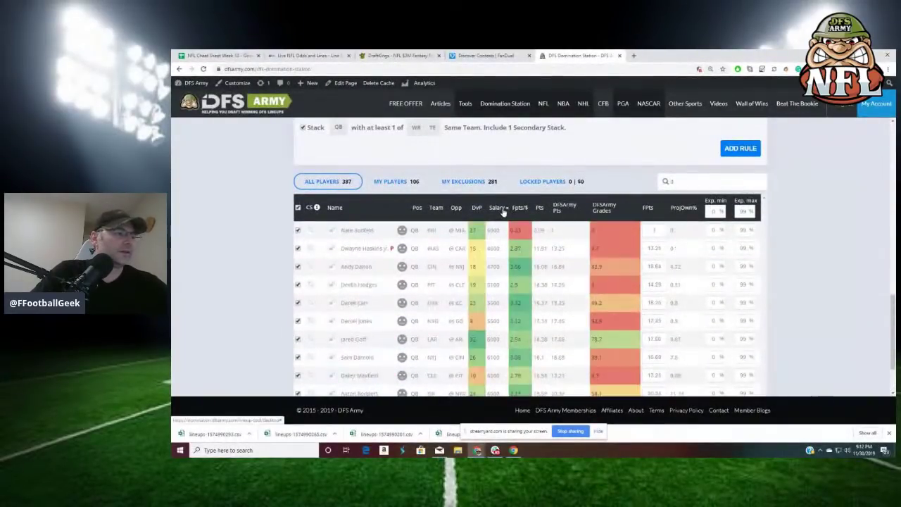
pyautogui.click(502, 209)
pyautogui.scroll(2, 249, 211)
pyautogui.scroll(-3, 249, 211)
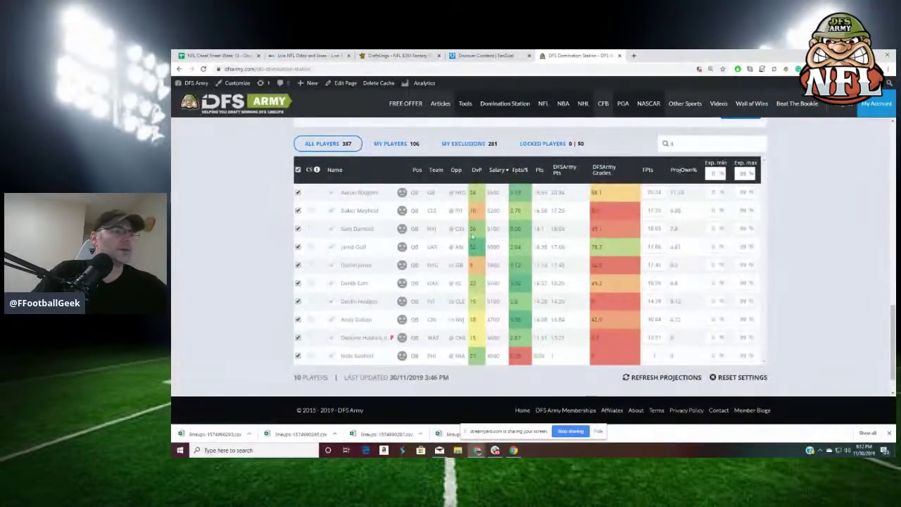
# - Clear the player search text so that every quarterback in the pool is listed
pyautogui.scroll(1, 806, 246)
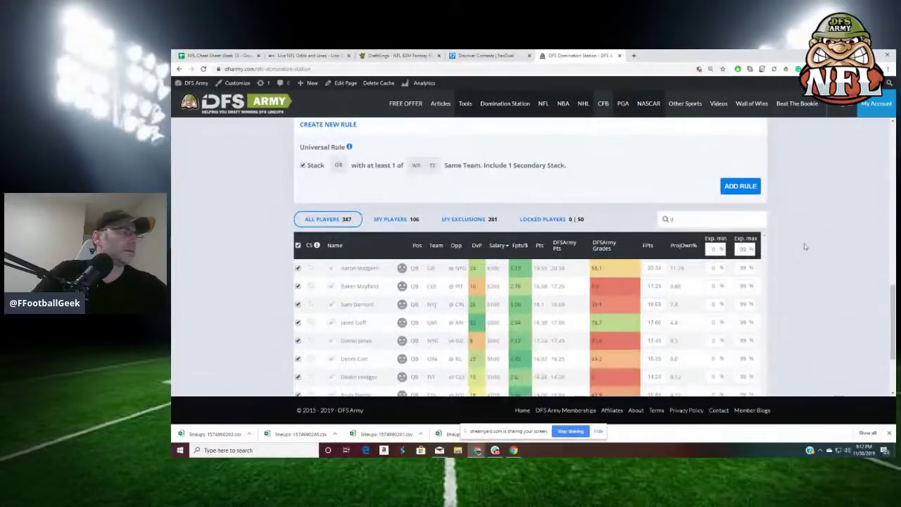
pyautogui.scroll(-5, 805, 246)
pyautogui.scroll(6, 804, 246)
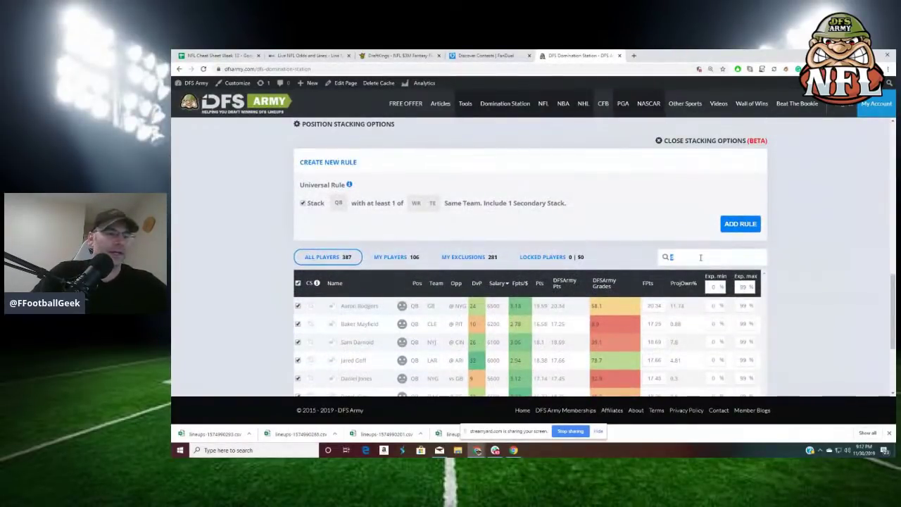
pyautogui.scroll(-2, 794, 260)
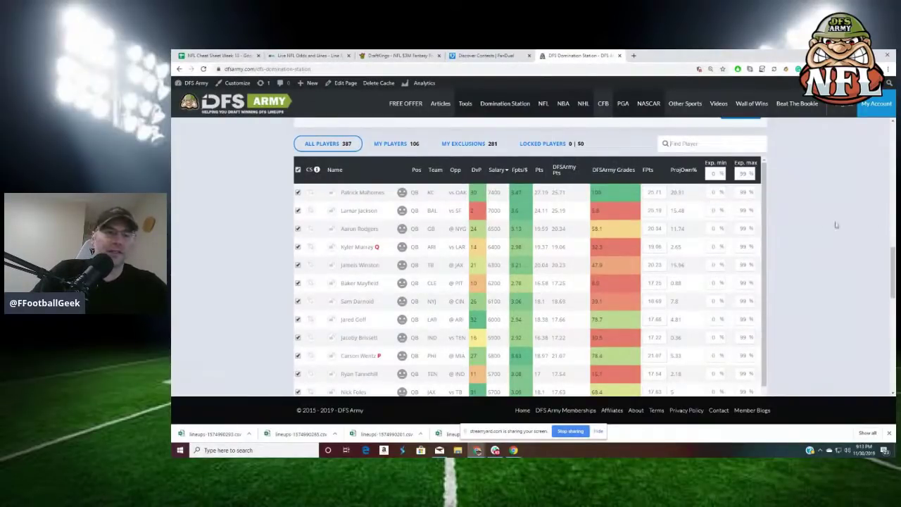
# - Examine the first newly generated lineups for their quarterback, receiver and tight end stacks
pyautogui.scroll(-10, 836, 226)
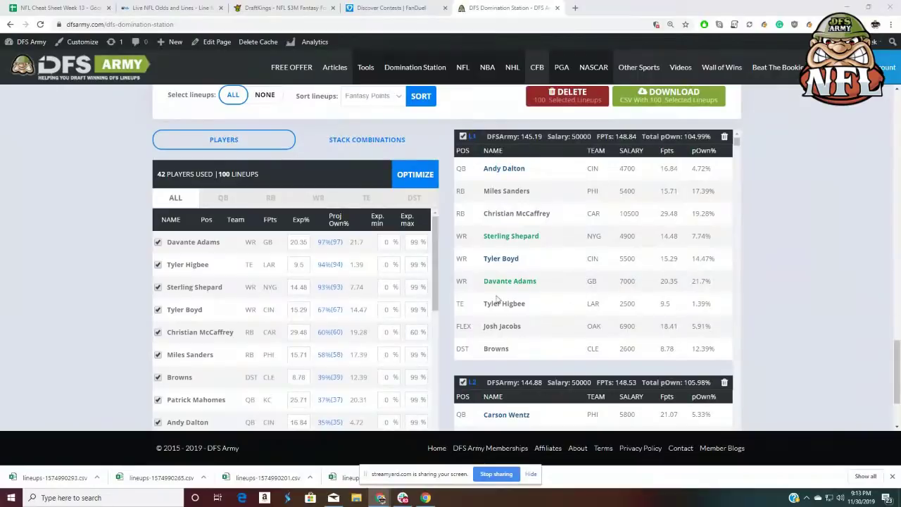
pyautogui.scroll(-2, 608, 265)
pyautogui.scroll(-1, 608, 263)
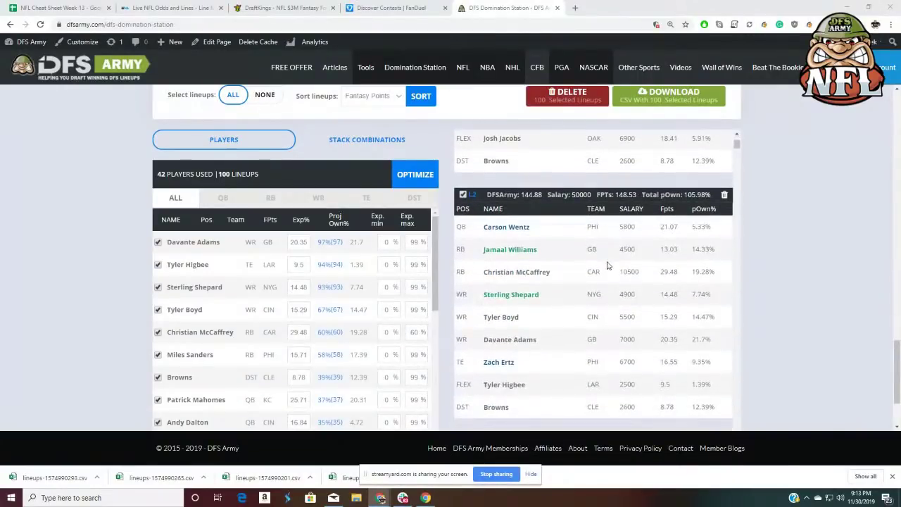
pyautogui.scroll(-1, 606, 262)
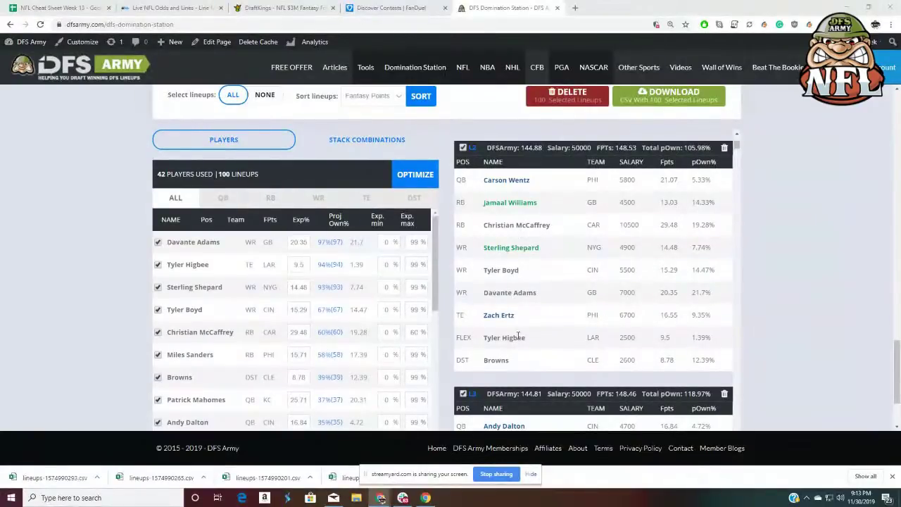
pyautogui.scroll(-3, 543, 328)
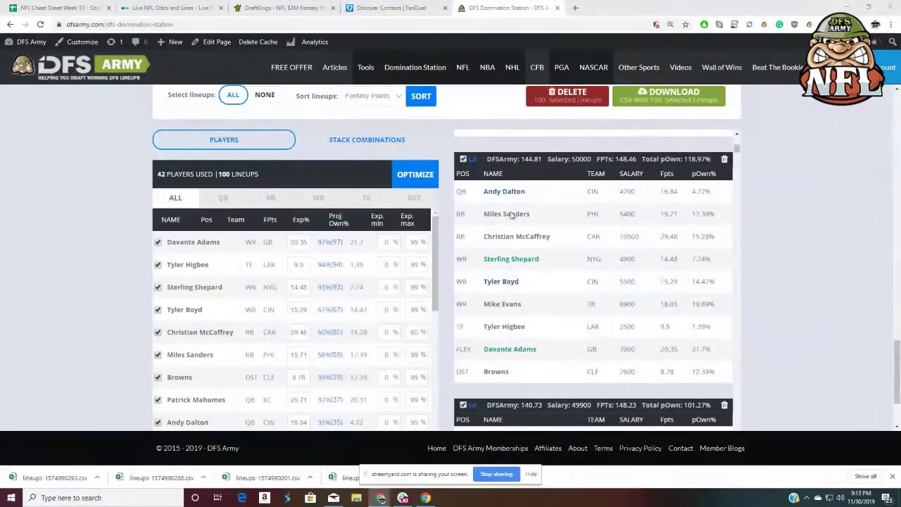
pyautogui.scroll(-6, 590, 313)
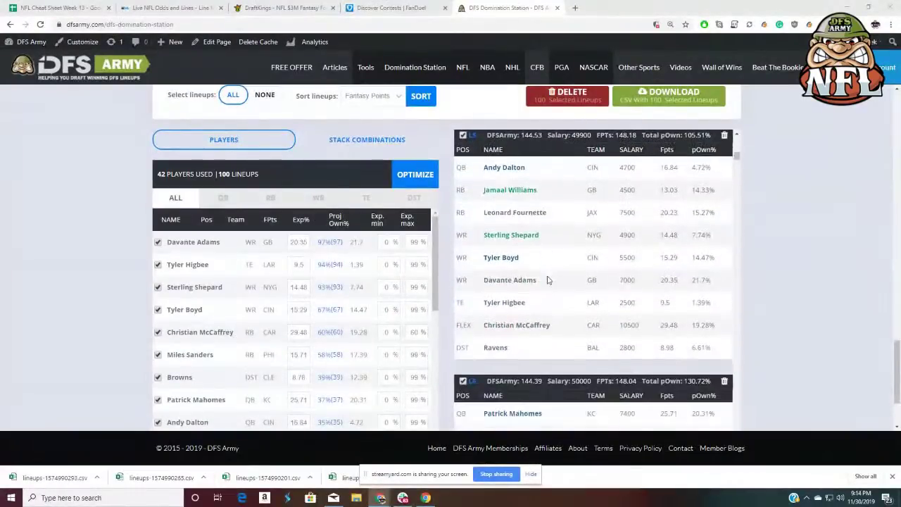
# - Show the quarterback exposures for the new lineups and compare them with the stacks in further lineups
pyautogui.click(223, 198)
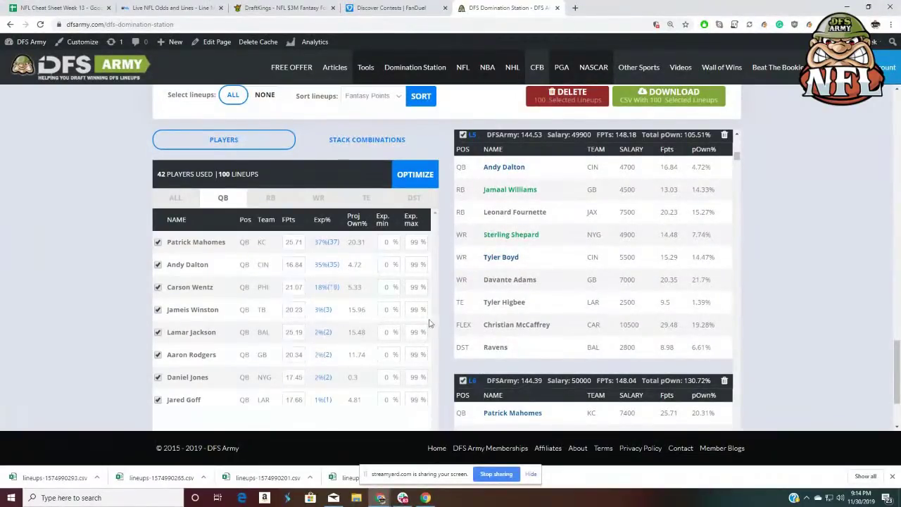
pyautogui.scroll(-3, 572, 310)
pyautogui.scroll(-3, 572, 310)
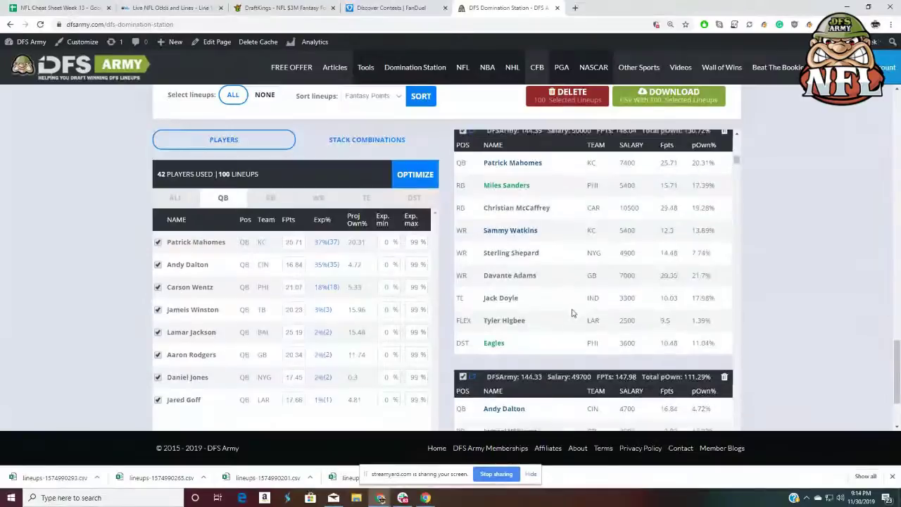
pyautogui.scroll(-3, 571, 313)
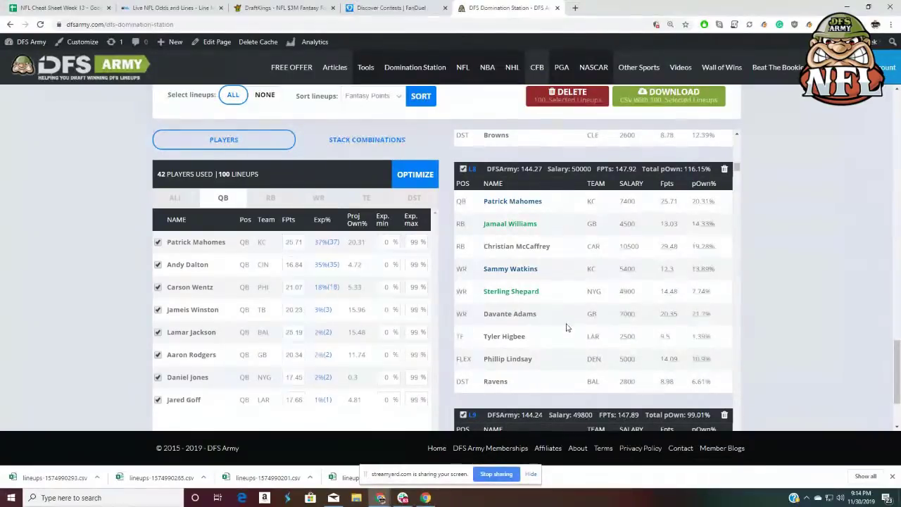
pyautogui.scroll(-5, 567, 326)
pyautogui.scroll(-4, 725, 283)
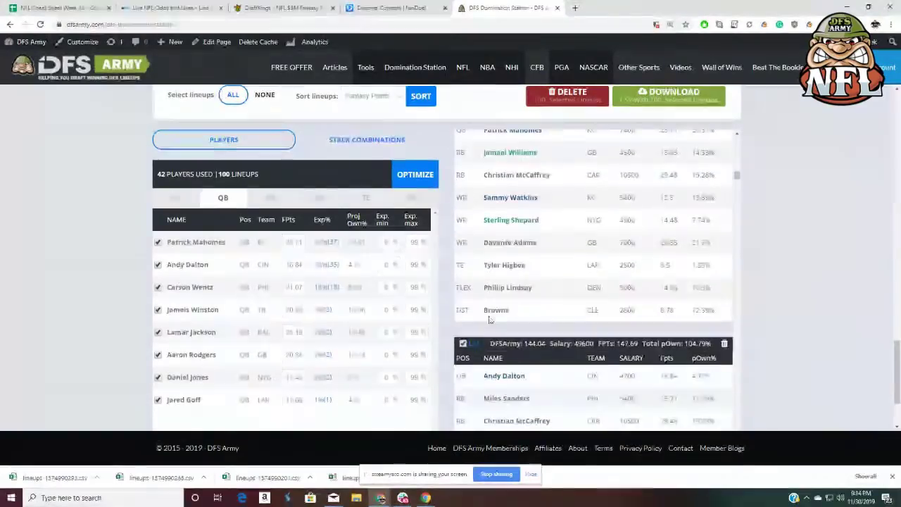
pyautogui.scroll(5, 757, 297)
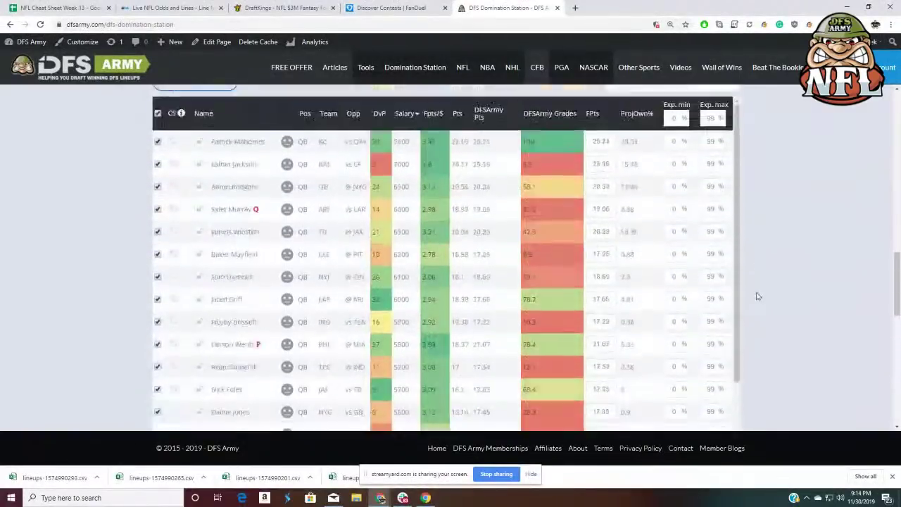
# - Examine the quarterback, receiver and secondary stacks in further generated lineups alongside the quarterback exposures
pyautogui.scroll(3, 754, 299)
pyautogui.scroll(-3, 753, 304)
pyautogui.scroll(2, 753, 305)
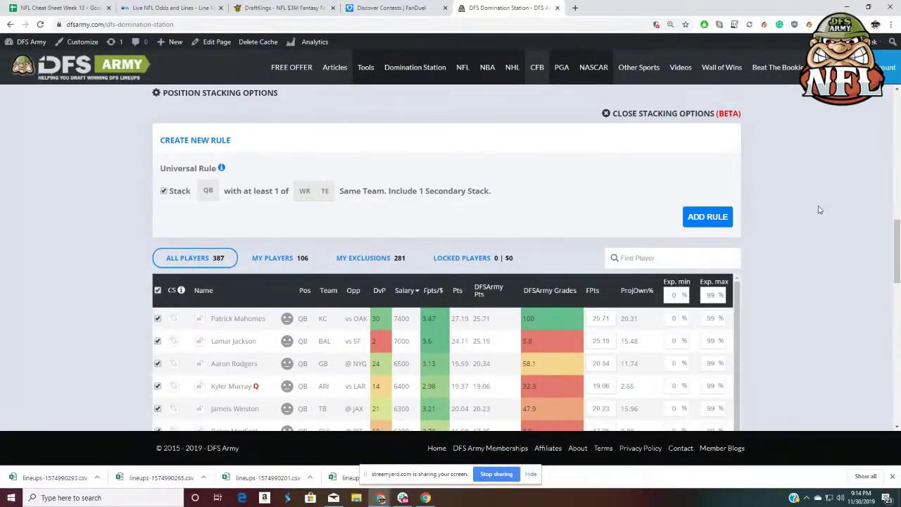
pyautogui.scroll(-5, 789, 219)
pyautogui.scroll(-3, 789, 226)
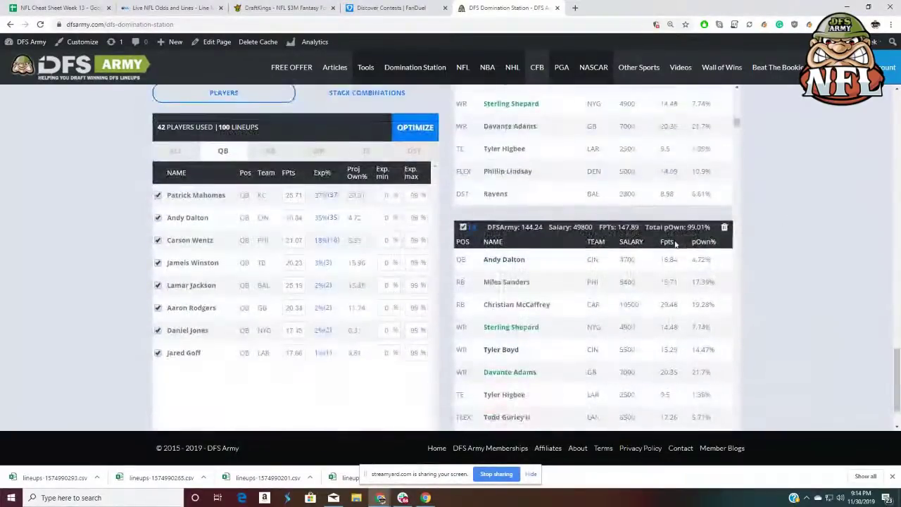
pyautogui.scroll(-5, 680, 250)
pyautogui.scroll(-3, 680, 250)
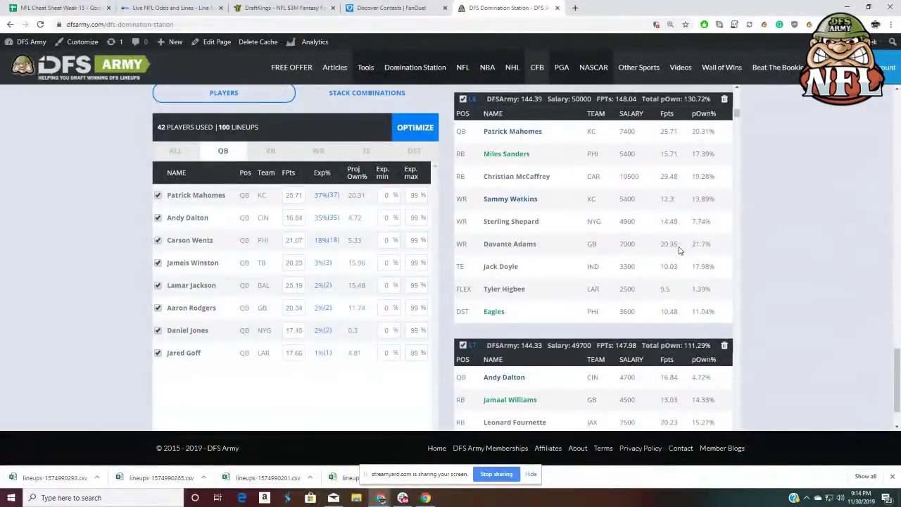
pyautogui.scroll(-8, 582, 271)
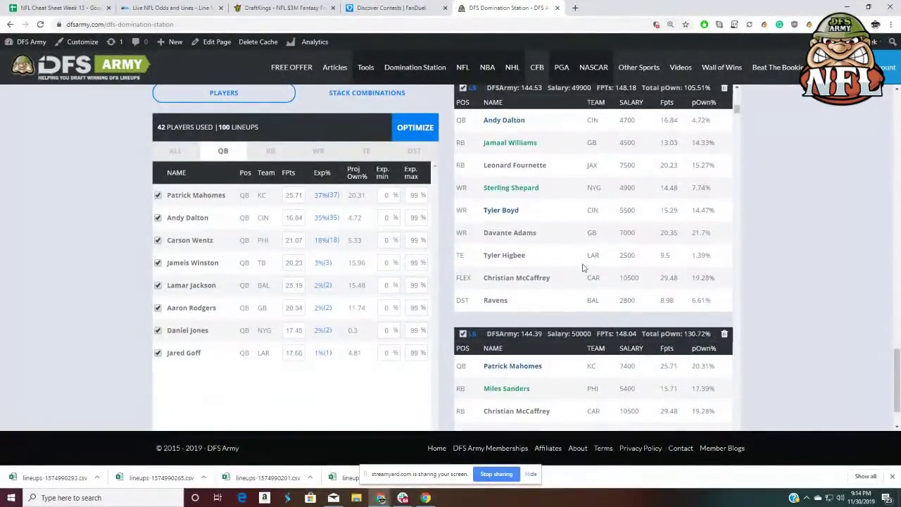
pyautogui.scroll(-2, 584, 270)
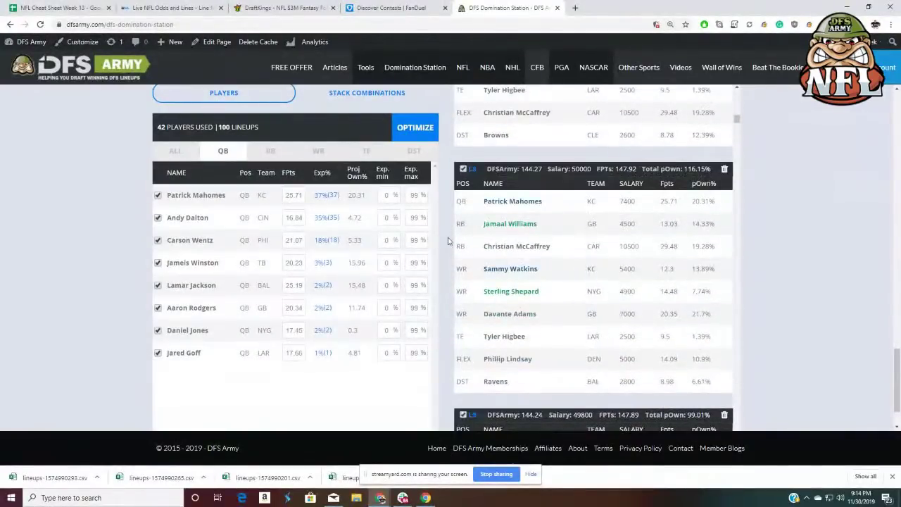
# - Show the stack combinations for the 100 lineups and review which receivers and tight ends are paired with each quarterback
pyautogui.click(363, 97)
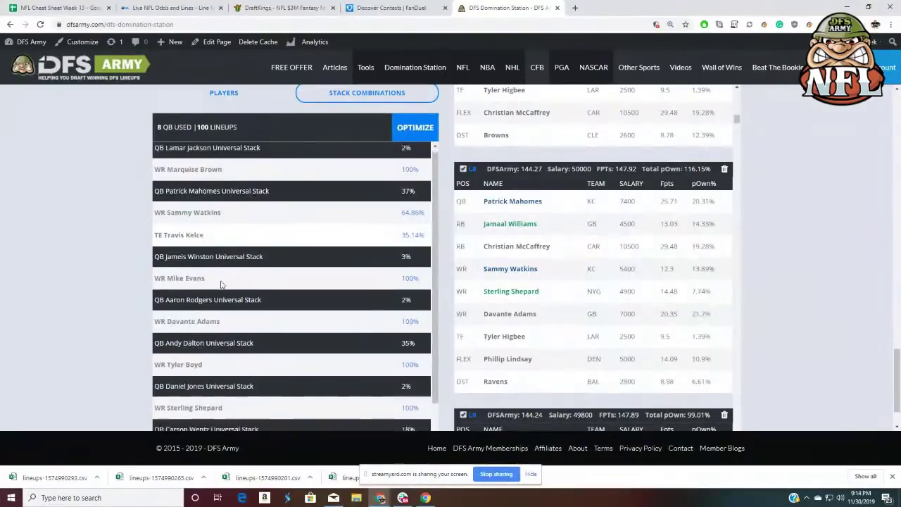
pyautogui.scroll(-1, 220, 285)
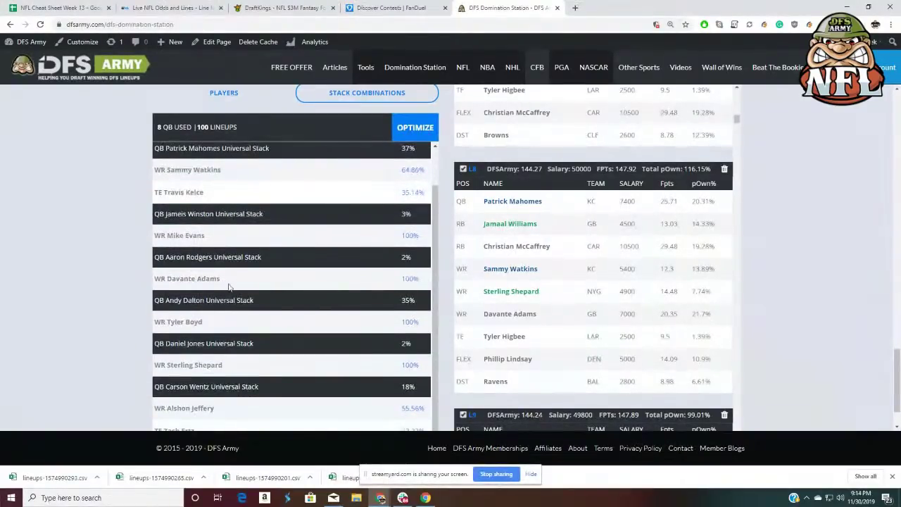
pyautogui.scroll(-1, 227, 282)
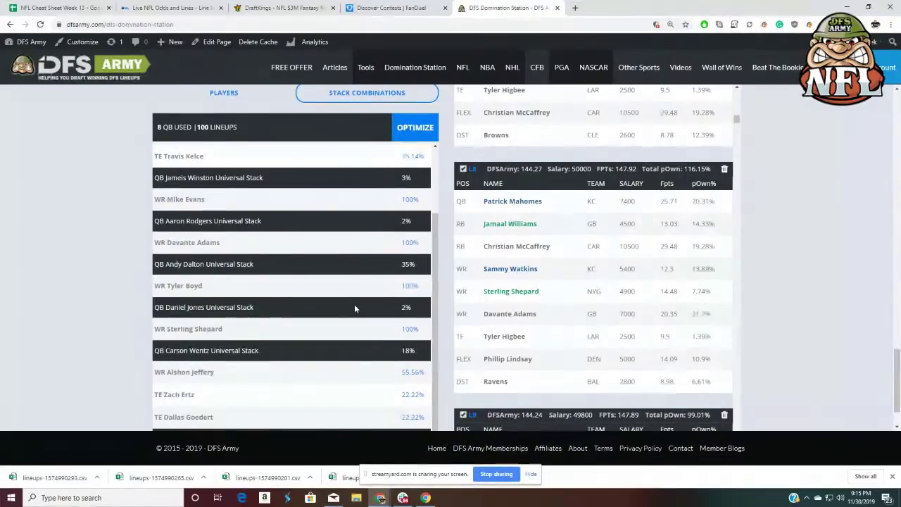
pyautogui.scroll(-1, 354, 304)
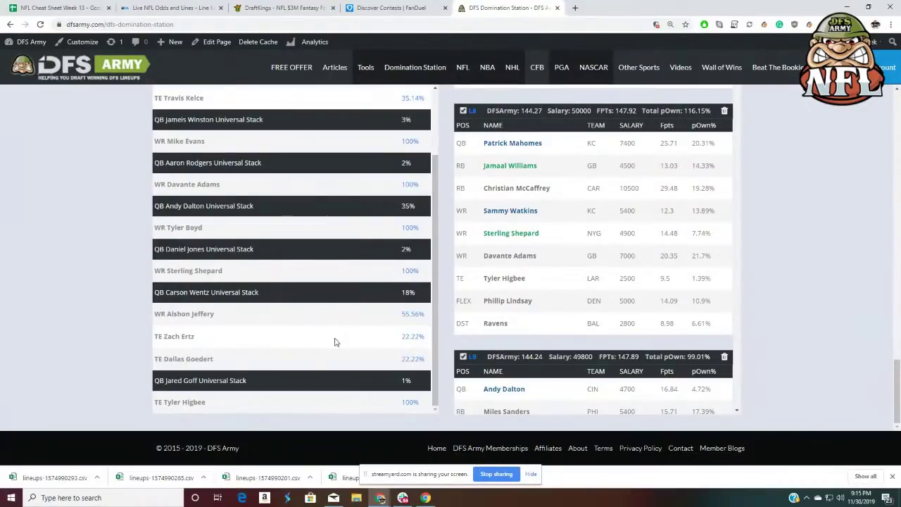
pyautogui.scroll(10, 336, 316)
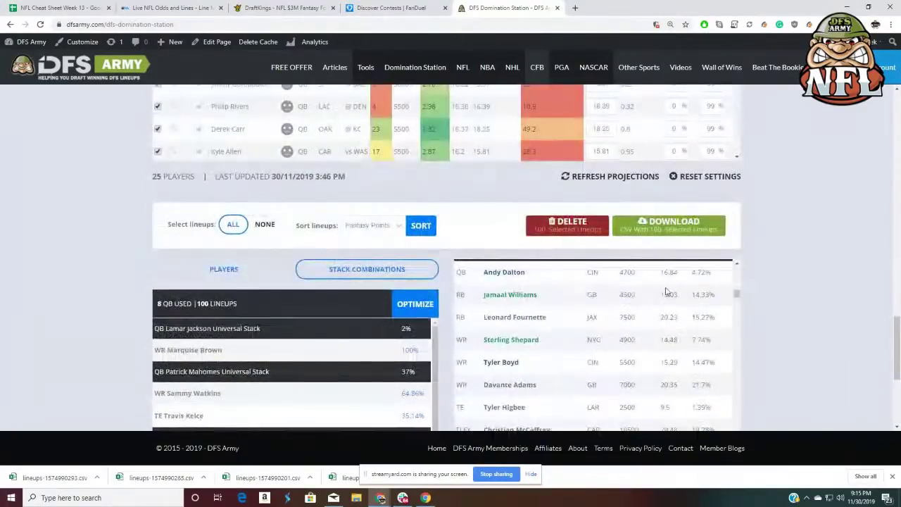
pyautogui.scroll(-2, 231, 227)
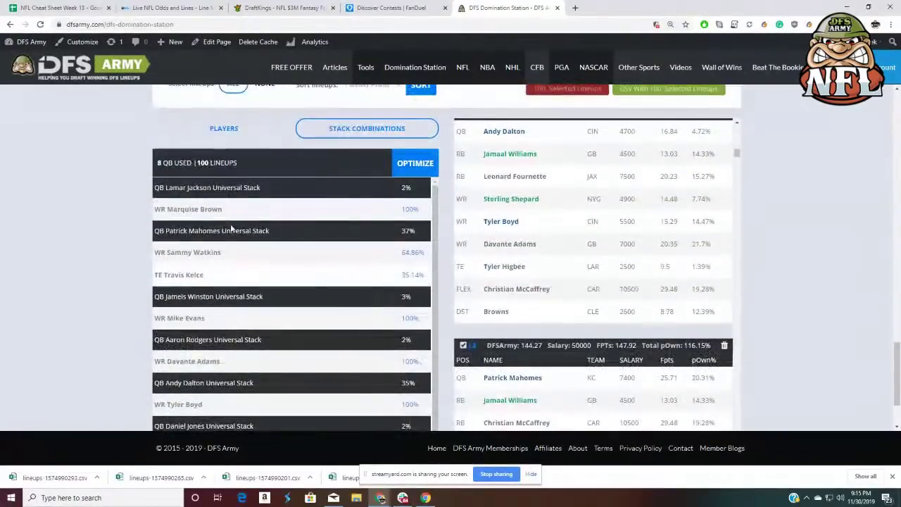
pyautogui.scroll(2, 258, 261)
pyautogui.scroll(1, 544, 303)
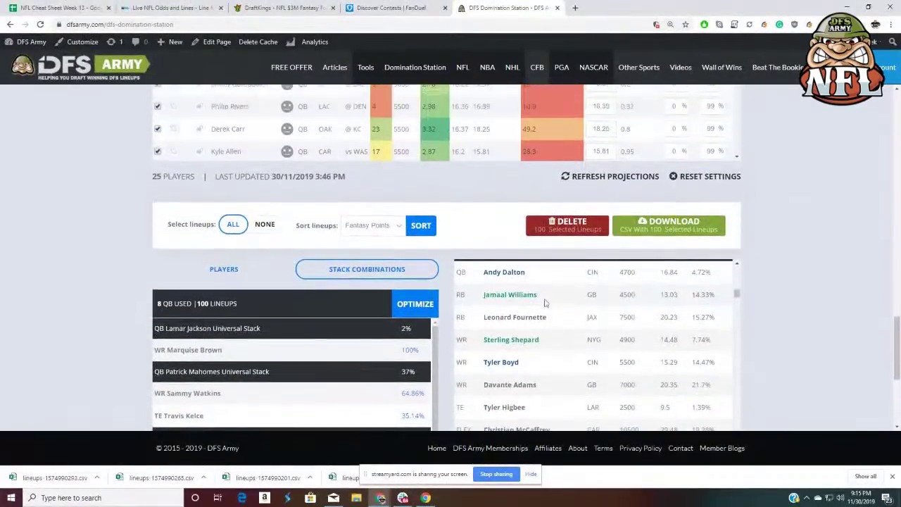
# - Add a new quarterback stacking rule beneath the universal rule
pyautogui.scroll(5, 780, 277)
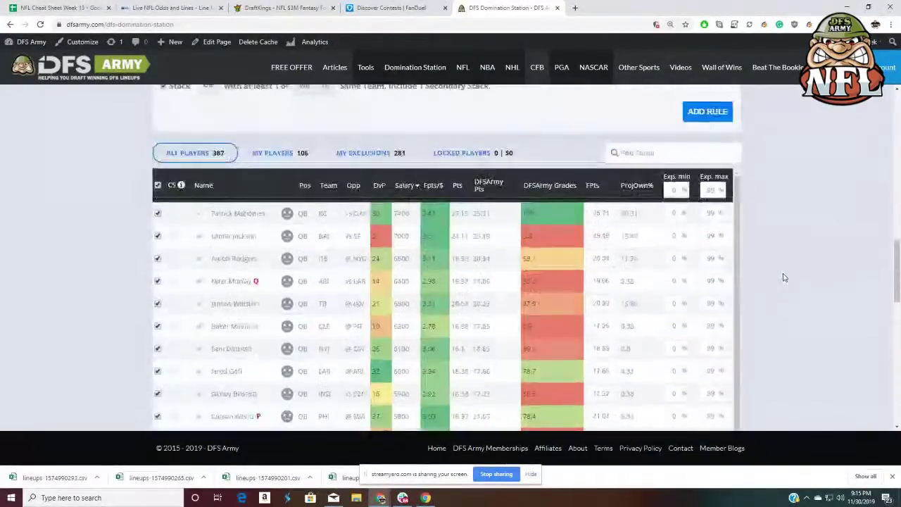
pyautogui.scroll(3, 784, 277)
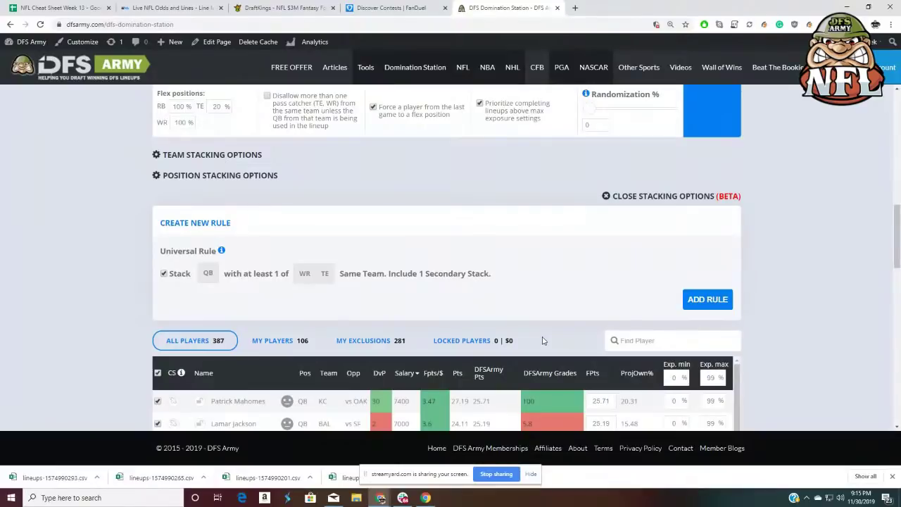
pyautogui.click(708, 307)
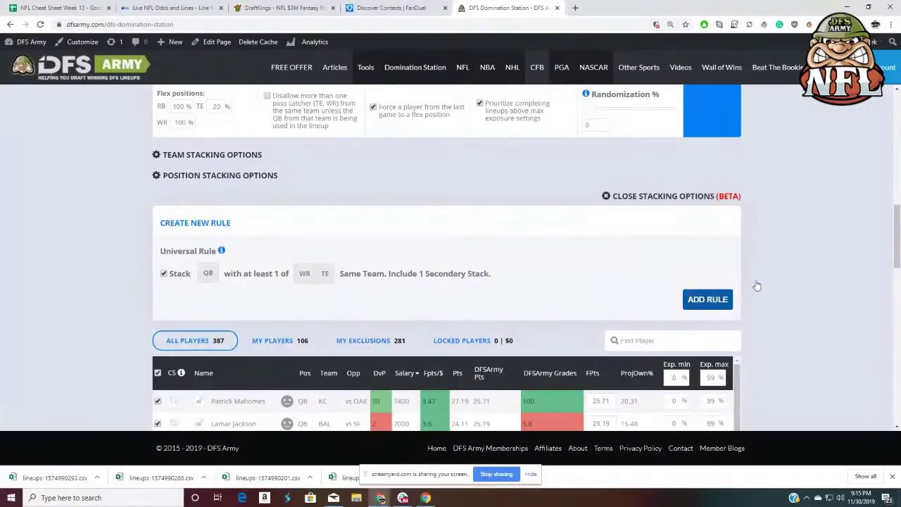
pyautogui.click(717, 304)
pyautogui.scroll(-1, 768, 297)
pyautogui.scroll(-2, 767, 297)
pyautogui.scroll(1, 658, 302)
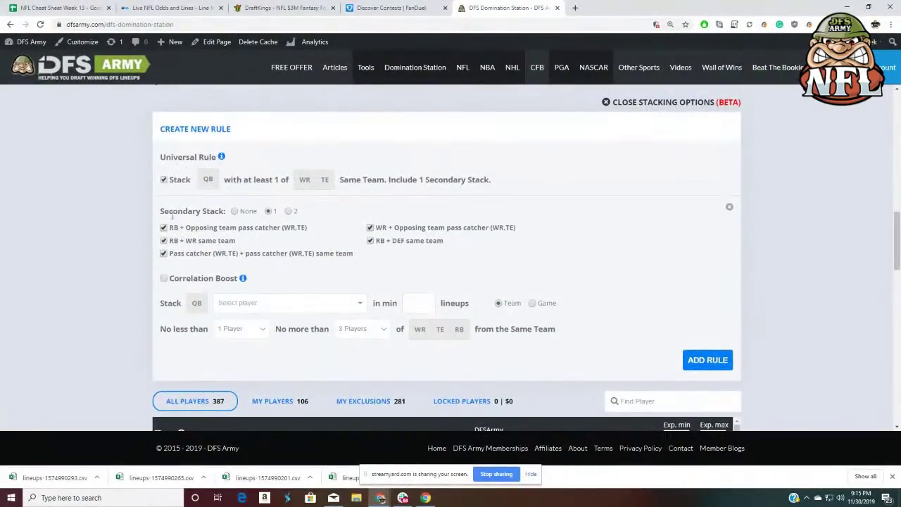
# - Choose Jameis Winston as the new rule's quarterback and make it a Game stack
pyautogui.scroll(10, 285, 244)
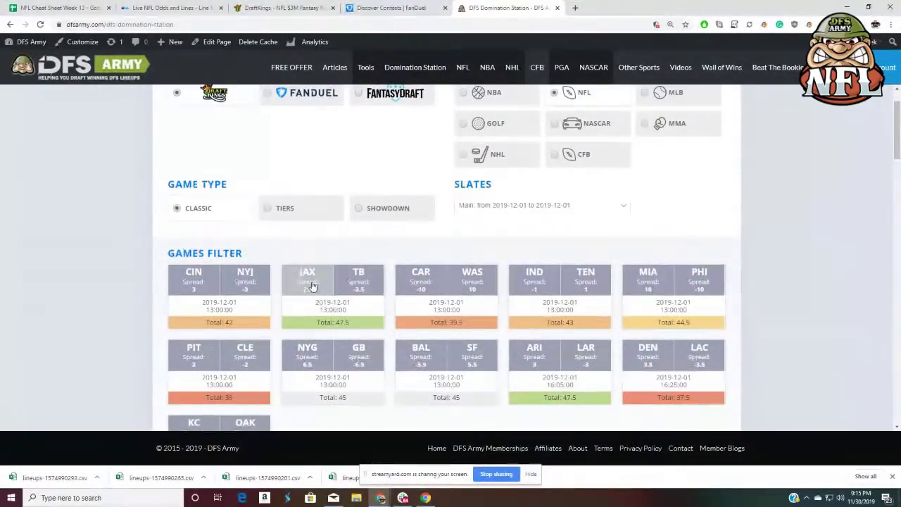
pyautogui.scroll(-10, 754, 264)
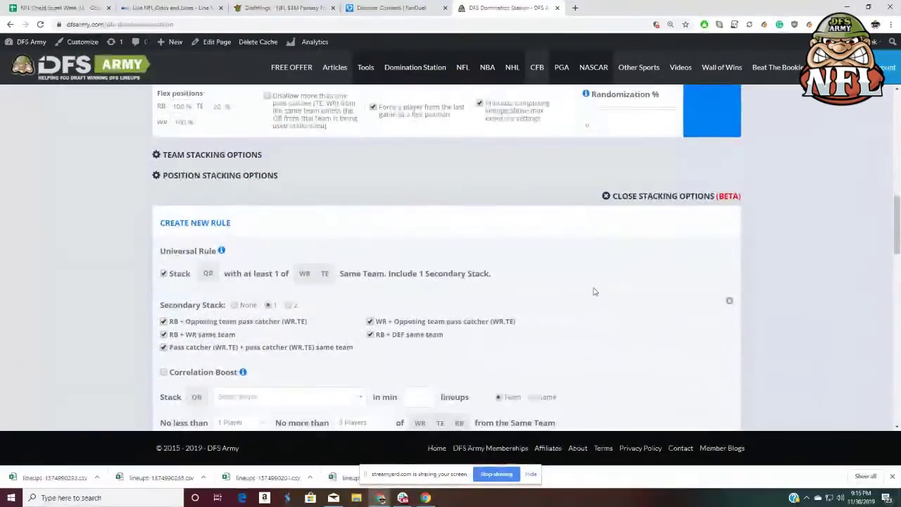
pyautogui.scroll(-3, 493, 268)
pyautogui.click(239, 213)
pyautogui.write('stid')
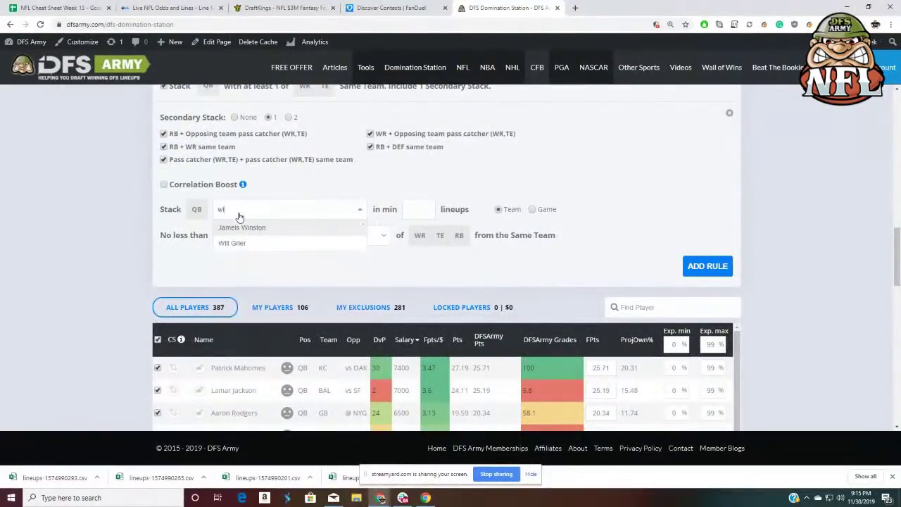
pyautogui.click(259, 237)
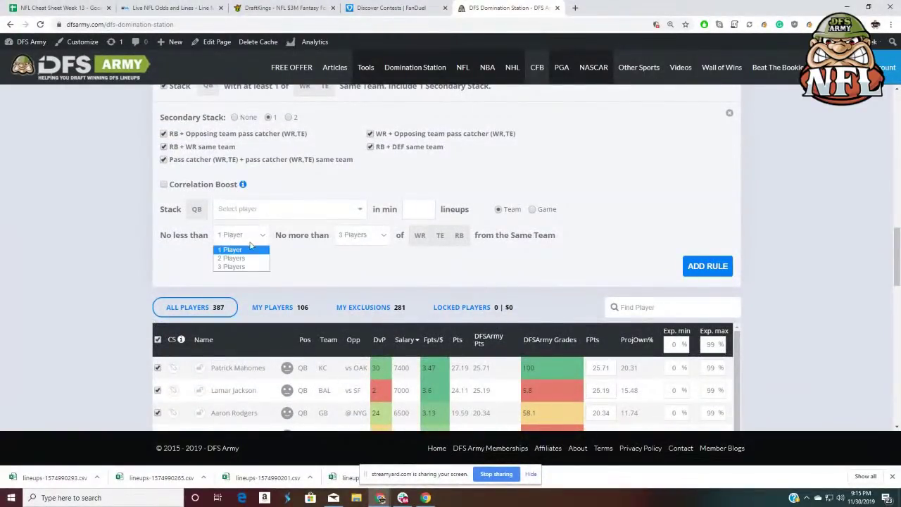
pyautogui.click(259, 214)
pyautogui.click(258, 214)
pyautogui.click(262, 213)
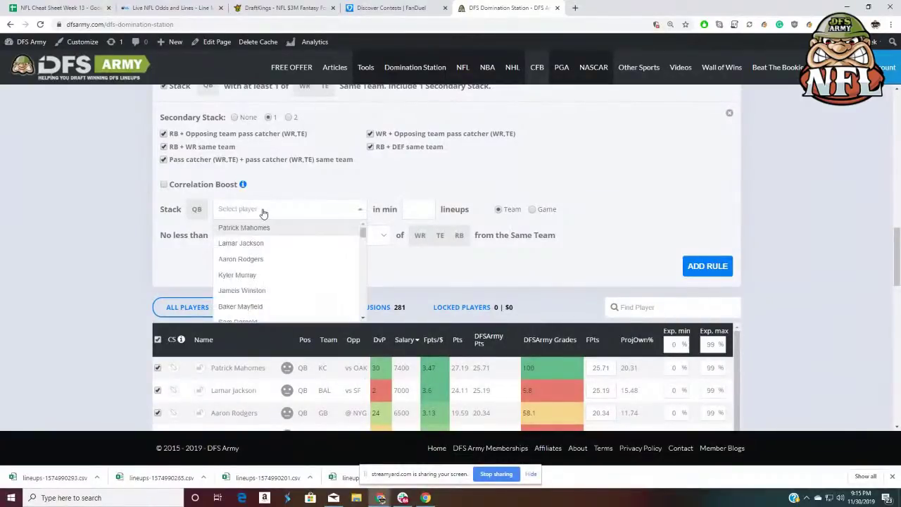
pyautogui.write('win')
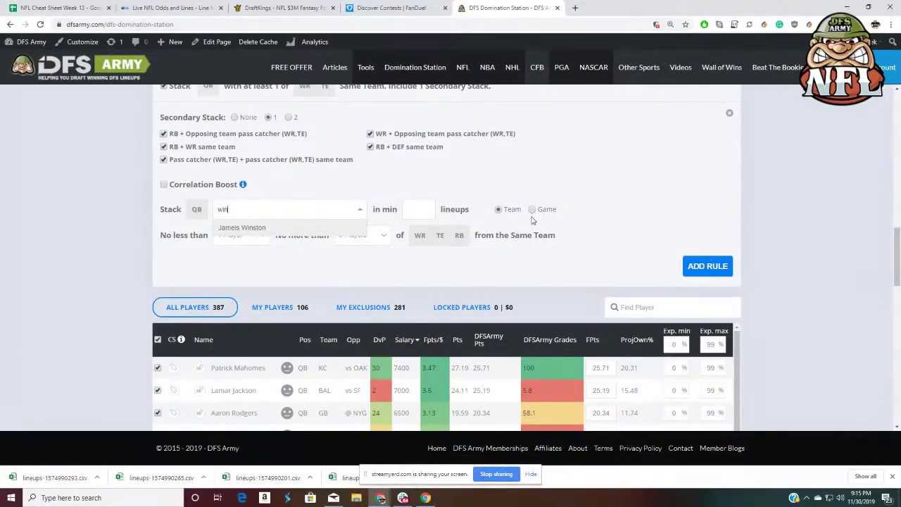
pyautogui.click(268, 227)
pyautogui.click(533, 209)
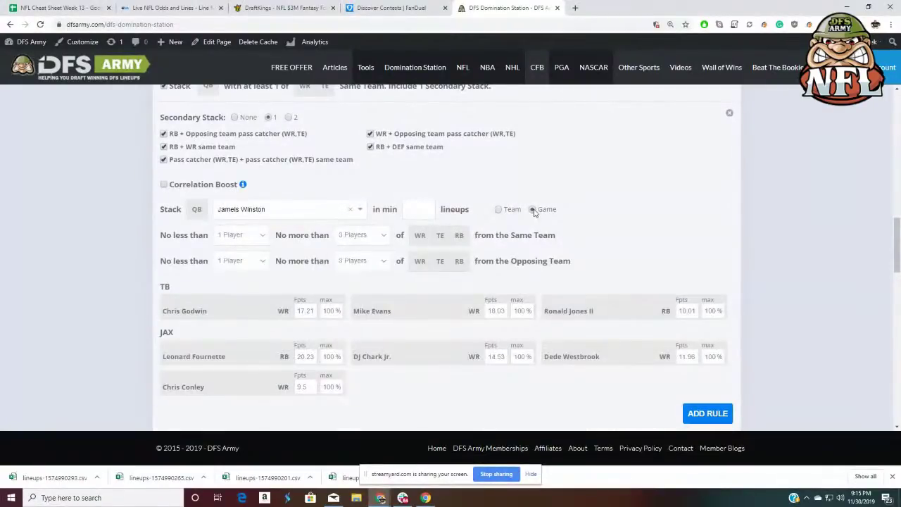
# - Set the Jameis Winston rule to a minimum of 20 lineups with Secondary Stack None and Correlation Boost off
pyautogui.scroll(-3, 512, 304)
pyautogui.scroll(2, 447, 288)
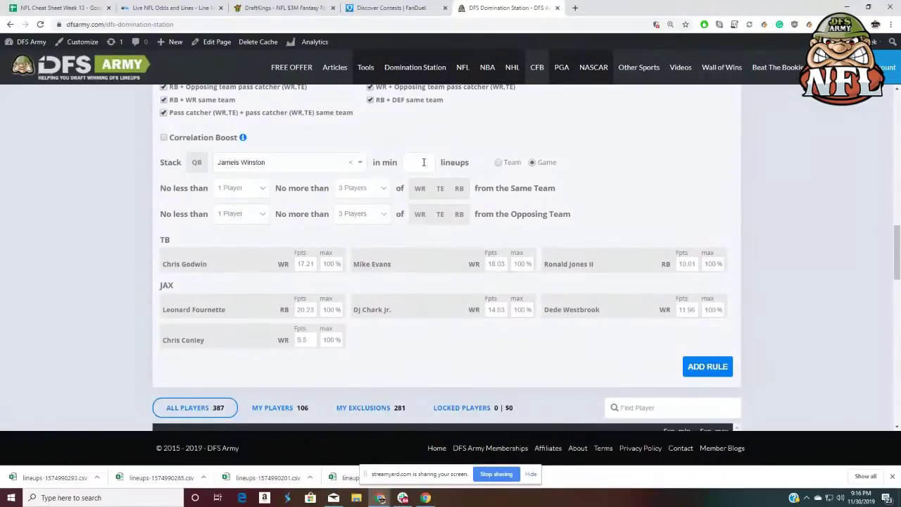
pyautogui.click(338, 192)
pyautogui.scroll(1, 342, 148)
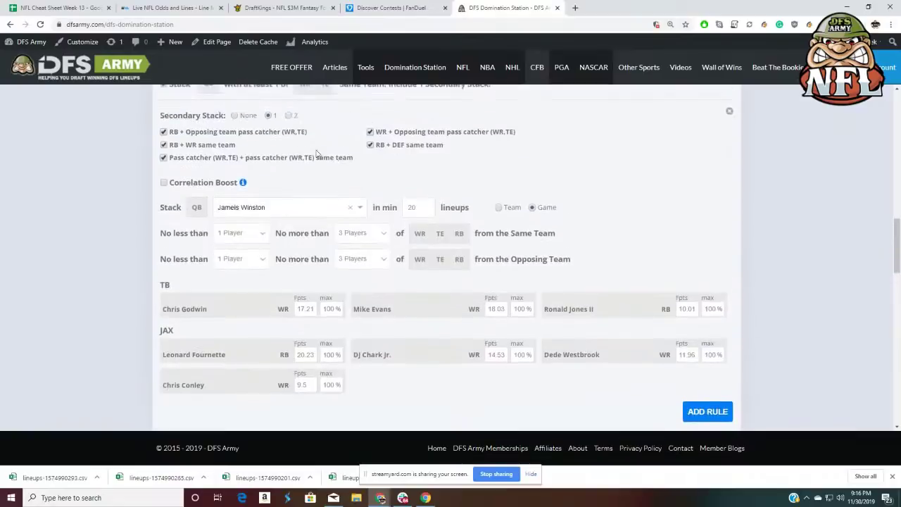
pyautogui.click(234, 118)
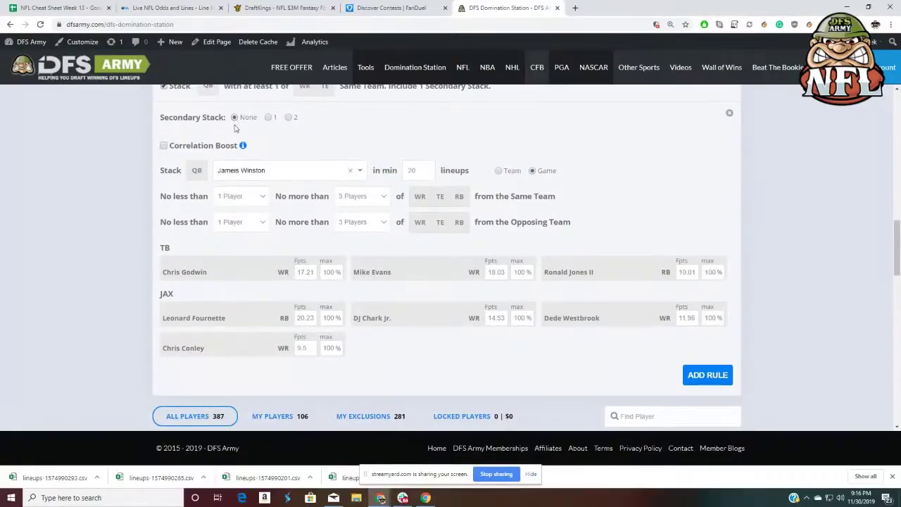
pyautogui.click(163, 146)
pyautogui.click(163, 145)
# - Limit the rule to no more than 1 player from the same team and set Ronald Jones II's max to 0%
pyautogui.click(356, 199)
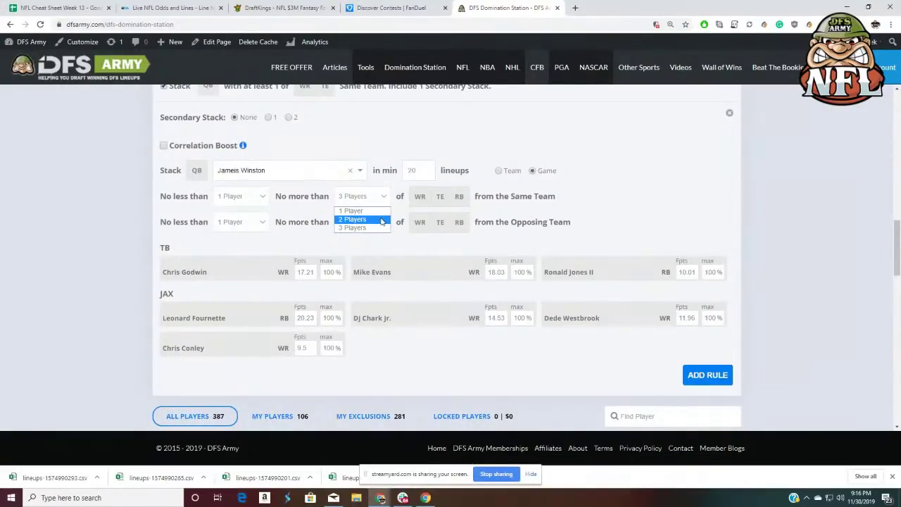
pyautogui.click(381, 220)
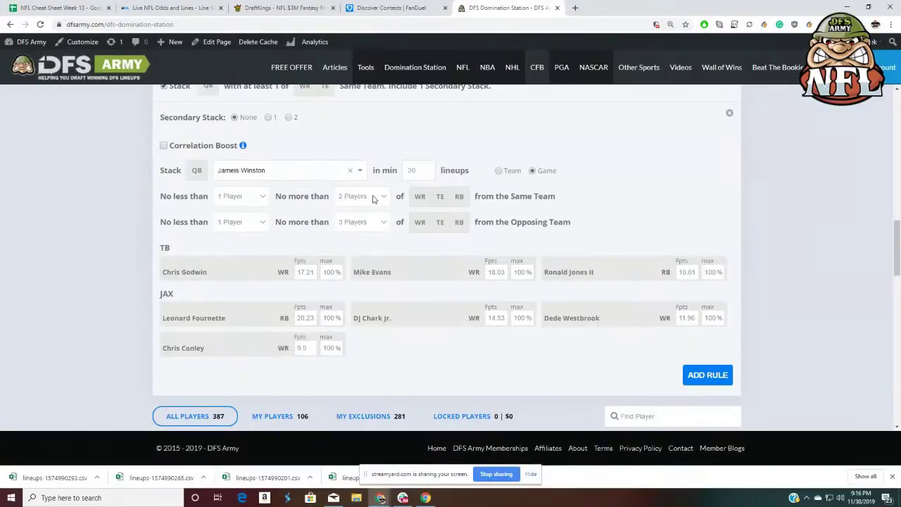
pyautogui.click(373, 200)
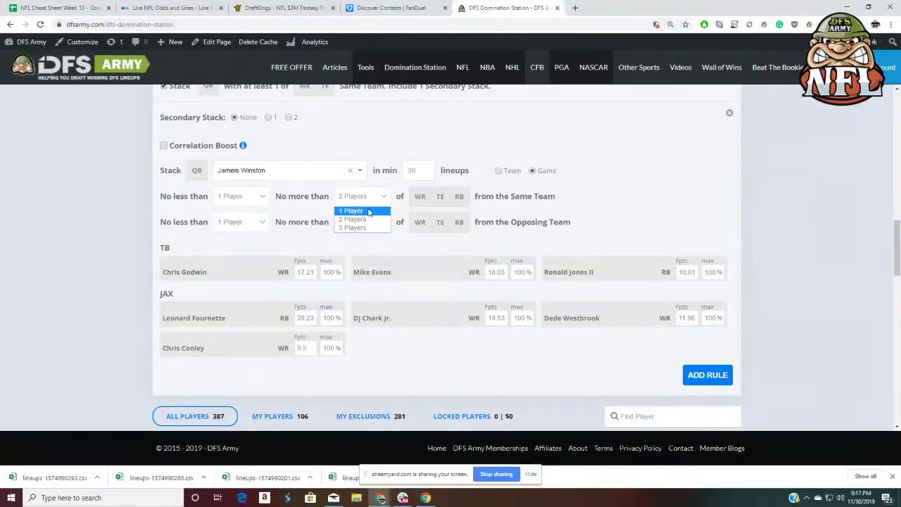
pyautogui.click(368, 211)
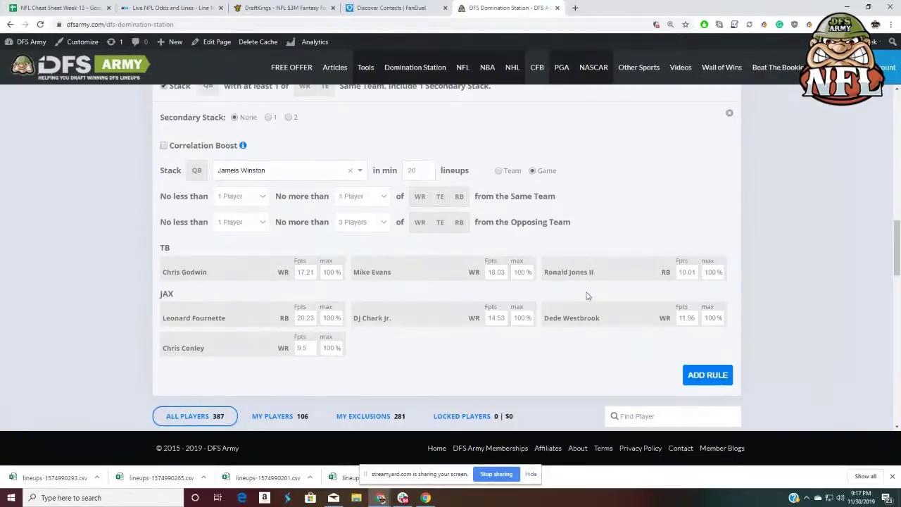
pyautogui.doubleClick(714, 274)
pyautogui.write('0')
# - Limit the rule to no more than 2 players from the opposing team and set Mike Evans's max to 55%
pyautogui.click(372, 228)
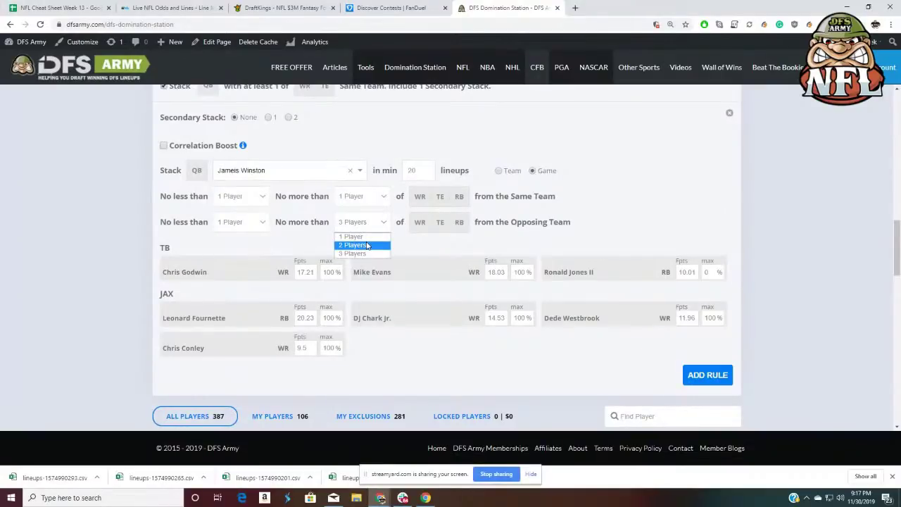
pyautogui.click(368, 246)
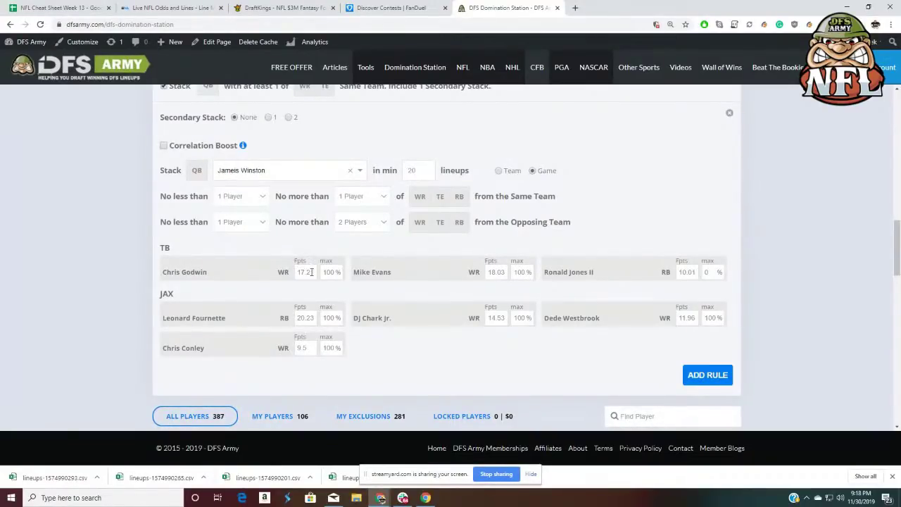
pyautogui.doubleClick(524, 273)
pyautogui.scroll(-1, 522, 267)
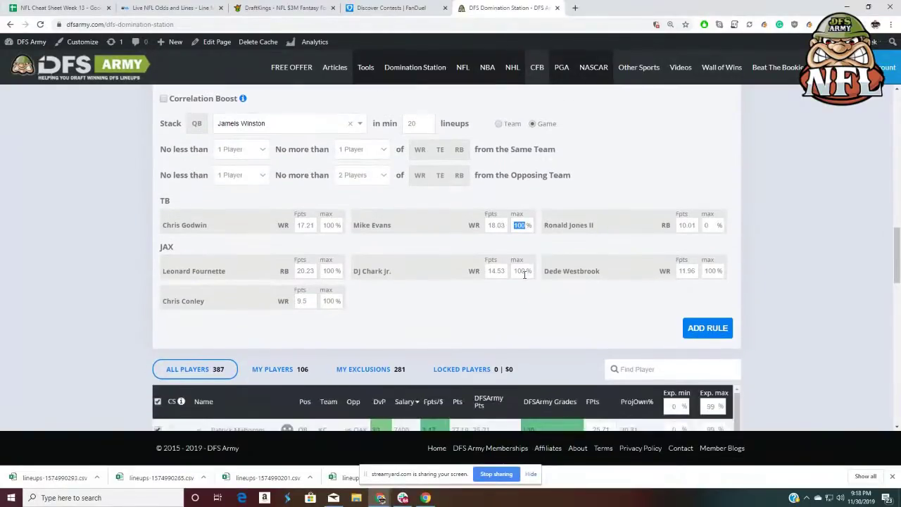
pyautogui.scroll(1, 524, 264)
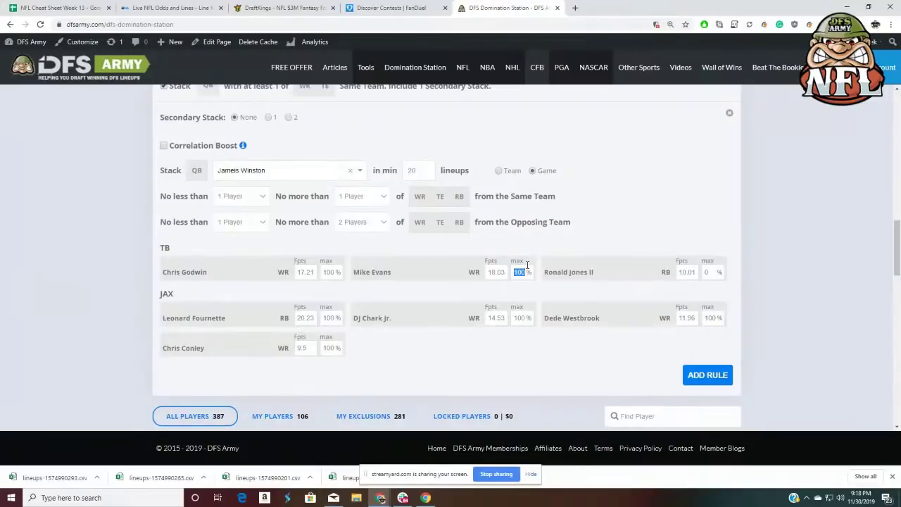
pyautogui.write('55')
pyautogui.scroll(1, 610, 267)
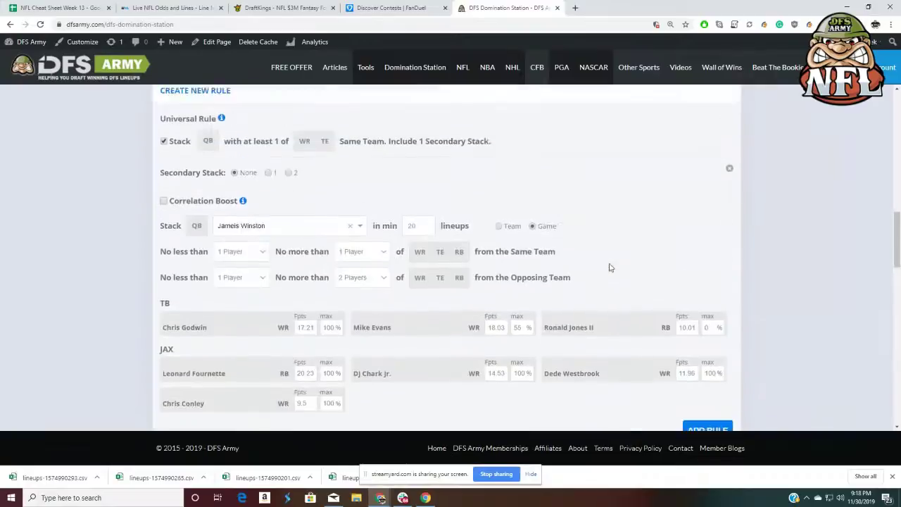
# - Re-optimize the 100 tournament lineups with the Jameis Winston game stack rule applied
pyautogui.scroll(4, 611, 267)
pyautogui.scroll(-7, 605, 264)
pyautogui.scroll(3, 403, 244)
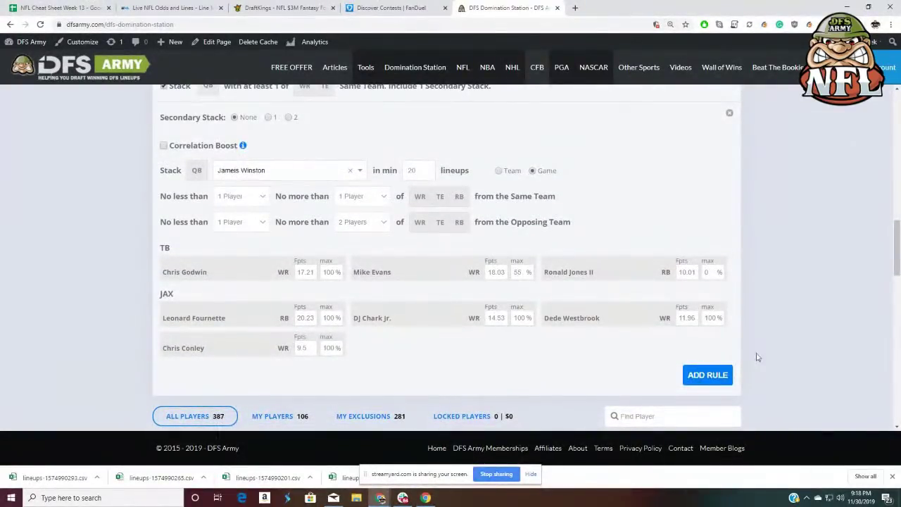
pyautogui.scroll(3, 804, 282)
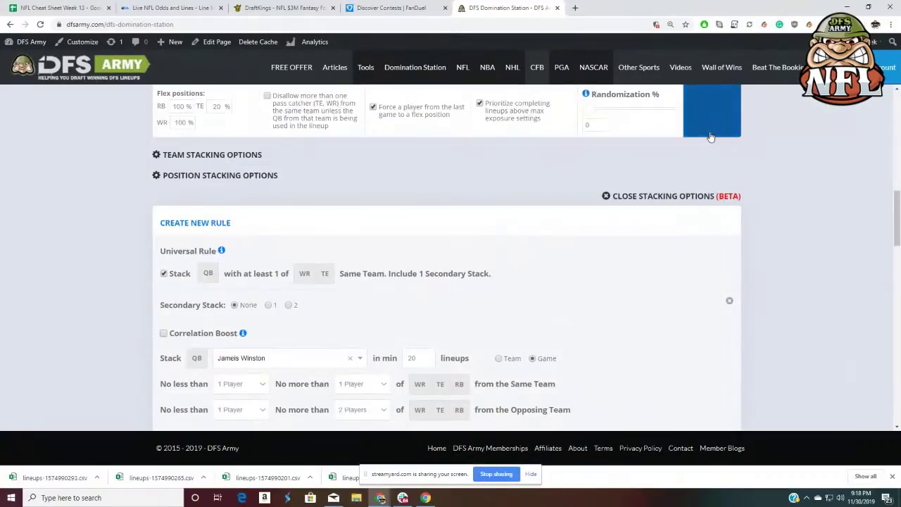
pyautogui.scroll(-7, 802, 201)
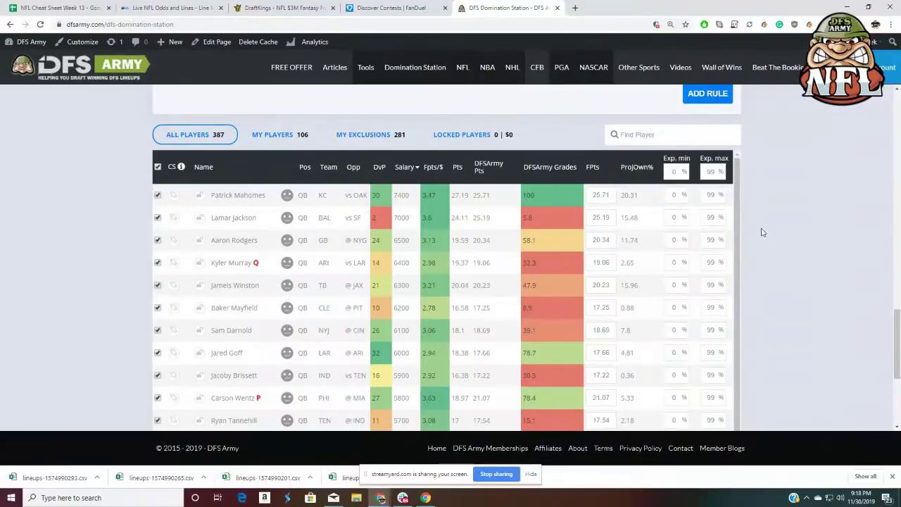
# - Examine the stack combinations of the generated lineups, especially the Jameis Winston game stack pairings
pyautogui.scroll(-3, 761, 233)
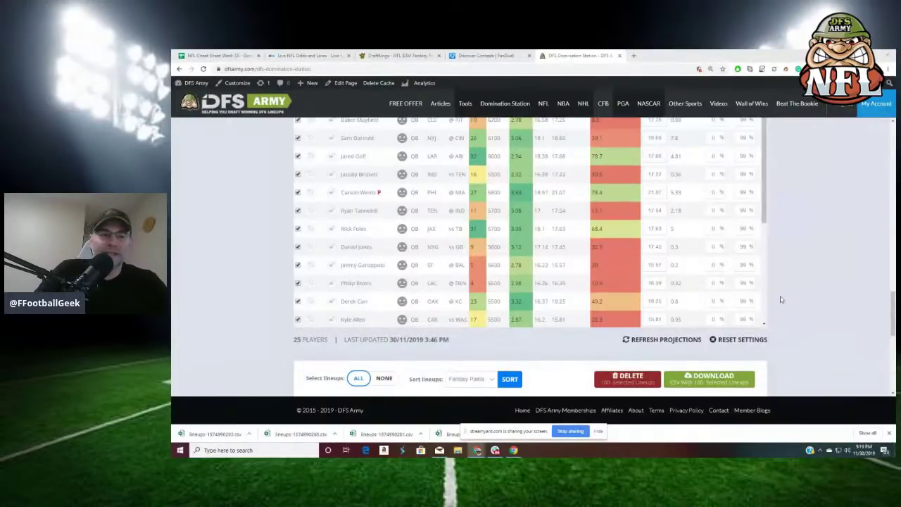
pyautogui.scroll(-2, 781, 299)
pyautogui.scroll(-3, 781, 299)
pyautogui.scroll(1, 784, 298)
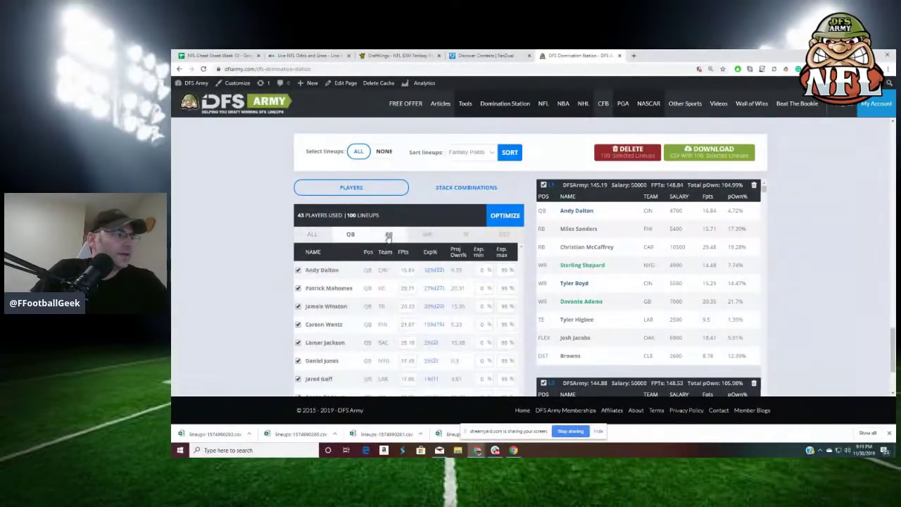
pyautogui.click(450, 189)
pyautogui.scroll(-1, 315, 210)
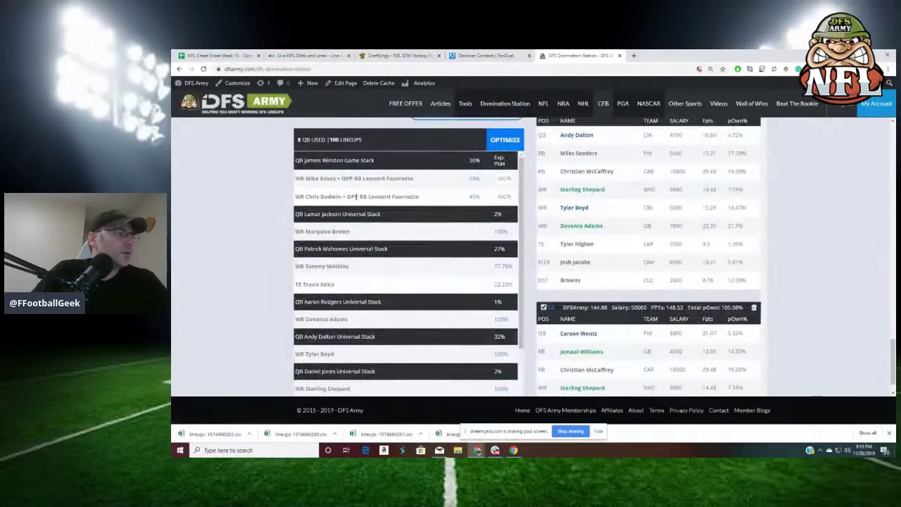
pyautogui.scroll(1, 446, 253)
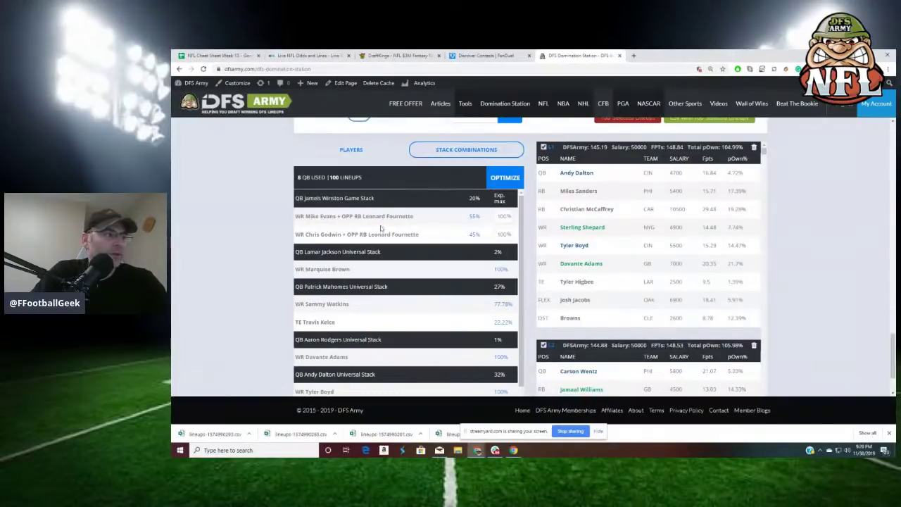
# - Turn on Correlation Boost for the Jameis Winston rule and set Leonard Fournette's max to 20%
pyautogui.scroll(10, 763, 281)
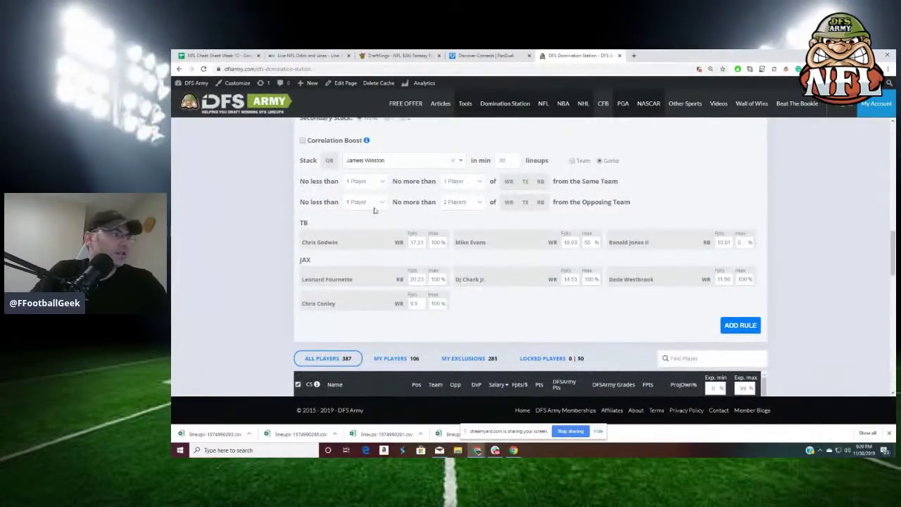
pyautogui.scroll(1, 364, 176)
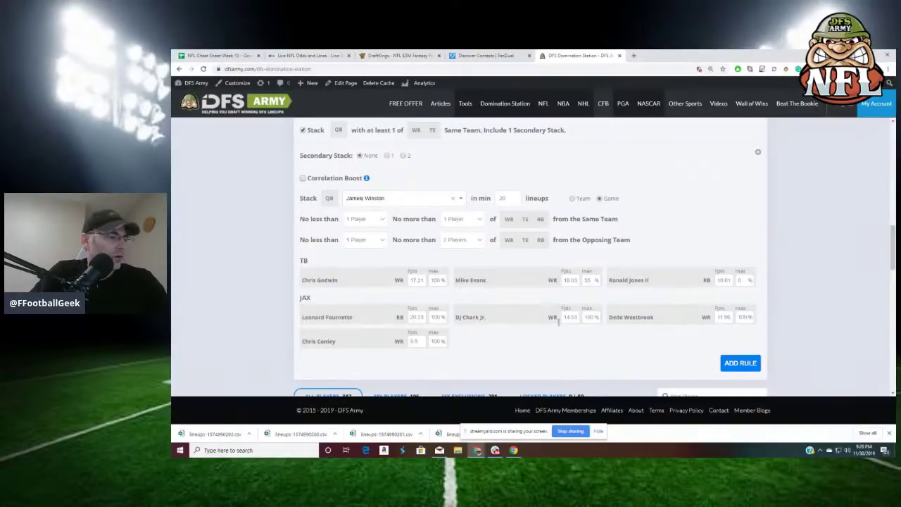
pyautogui.click(302, 179)
pyautogui.doubleClick(441, 318)
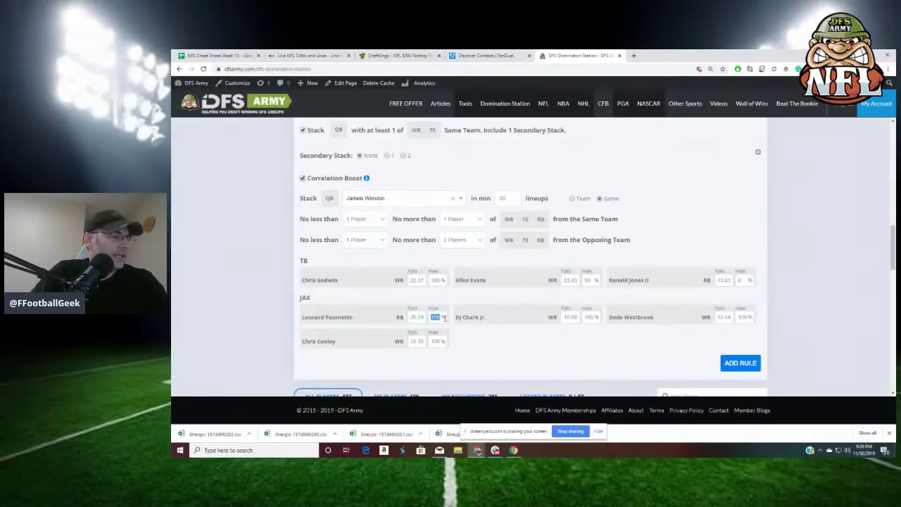
pyautogui.write('25')
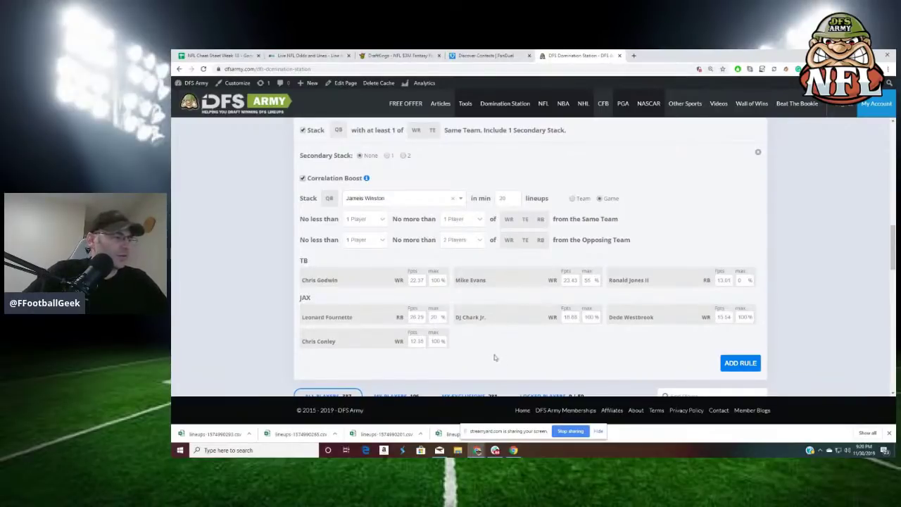
# - Run the lineup optimization again with the boosted Jameis Winston rule
pyautogui.scroll(1, 774, 300)
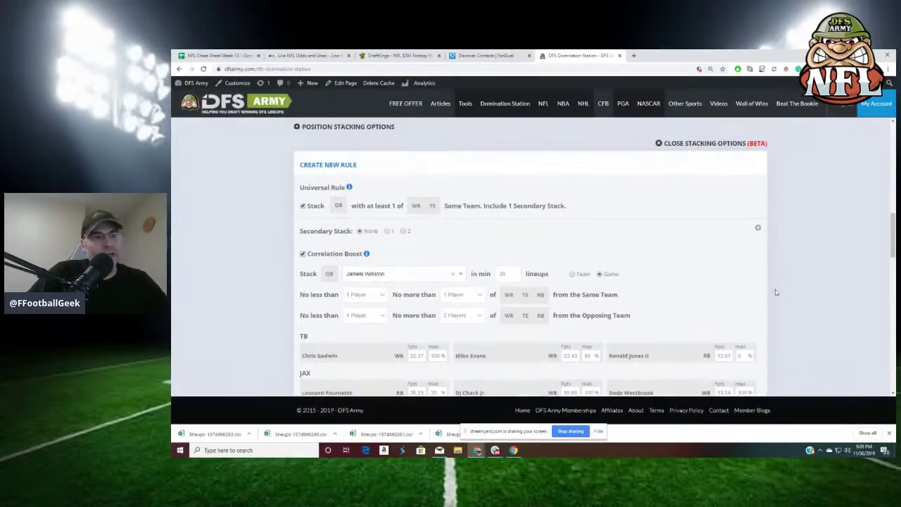
pyautogui.scroll(-2, 776, 294)
pyautogui.scroll(2, 780, 306)
pyautogui.scroll(4, 780, 307)
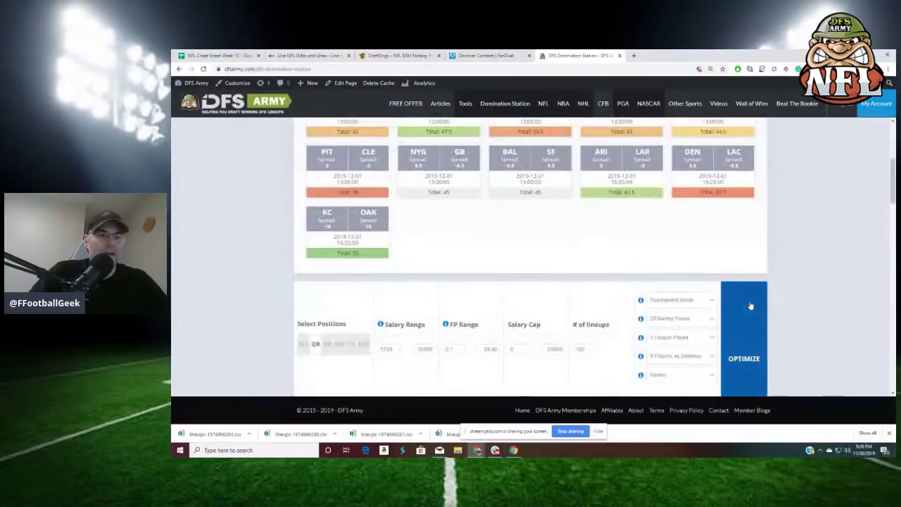
pyautogui.scroll(-6, 812, 304)
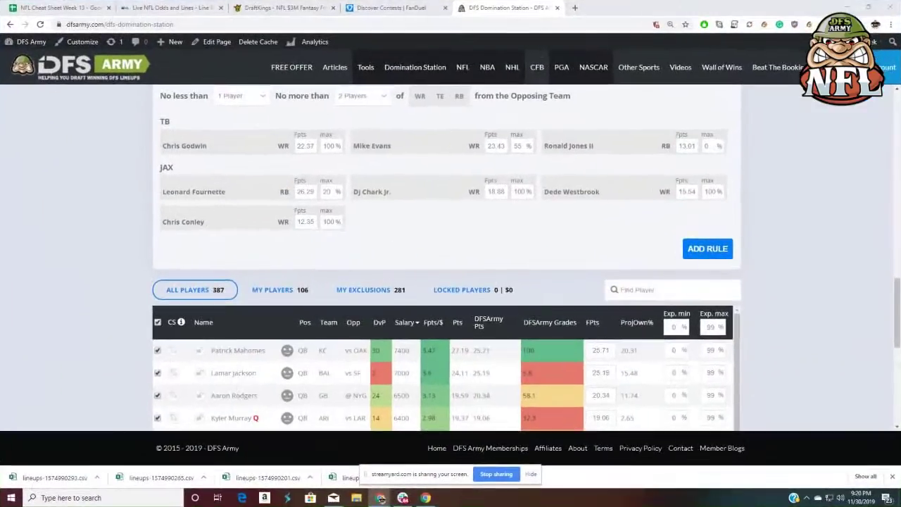
# - Check how the new lineups' stack combinations spread the Jameis Winston game stack across receivers and opposing players
pyautogui.scroll(-10, 781, 254)
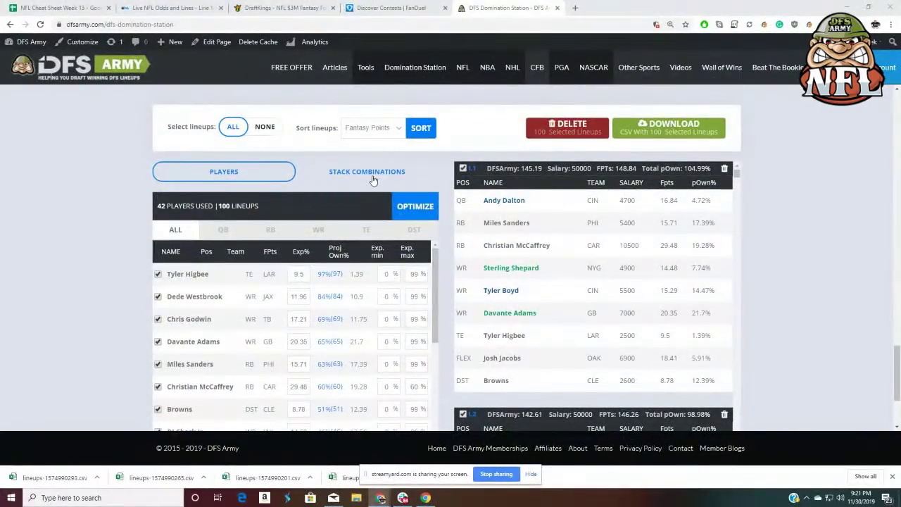
pyautogui.click(373, 180)
pyautogui.scroll(-1, 107, 262)
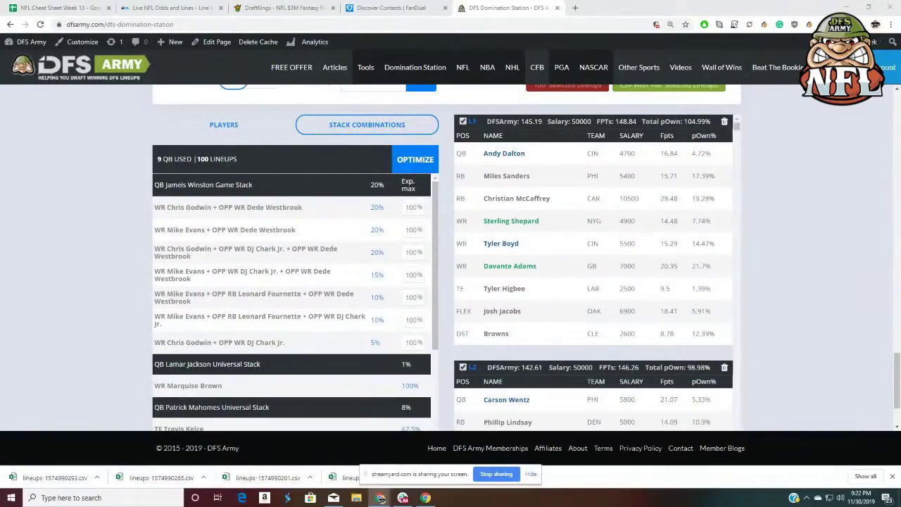
# - Set the optimizer to 4 Unique Players and the randomization to 5%
pyautogui.scroll(20, 815, 202)
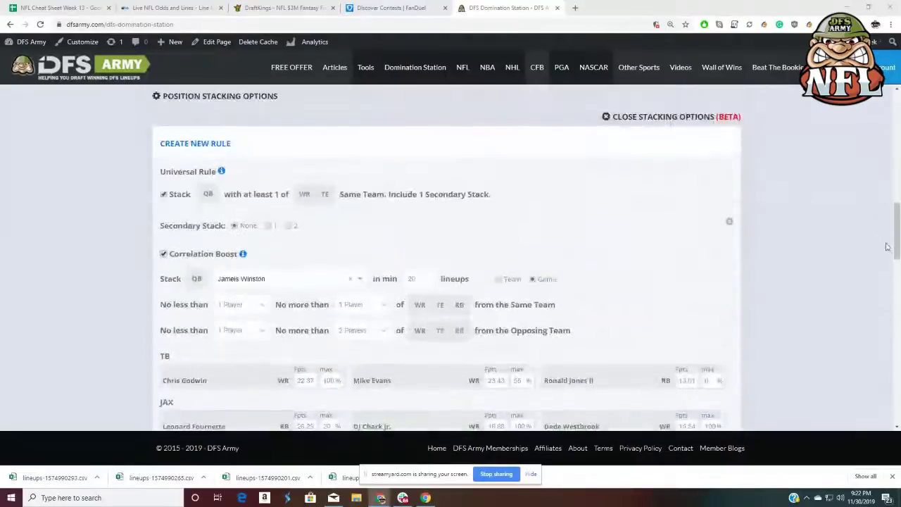
pyautogui.scroll(3, 803, 208)
pyautogui.click(619, 311)
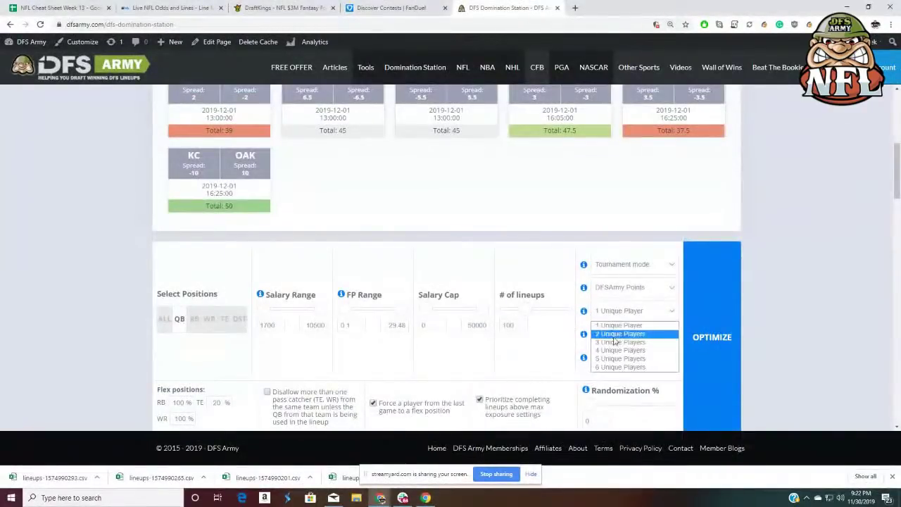
pyautogui.click(615, 350)
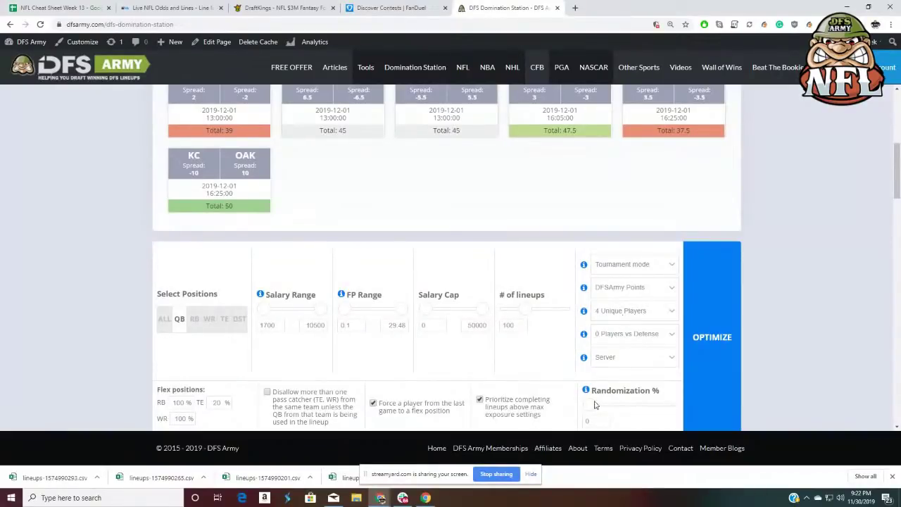
pyautogui.scroll(-1, 838, 349)
pyautogui.moveTo(592, 359); pyautogui.dragTo(606, 363)
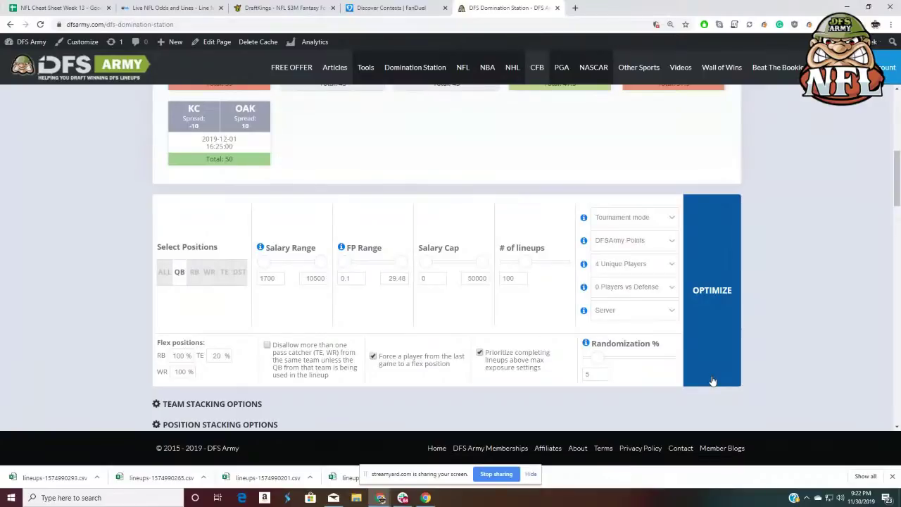
# - Look over the Jameis Winston stack combinations in the lineup results again
pyautogui.scroll(-1, 817, 268)
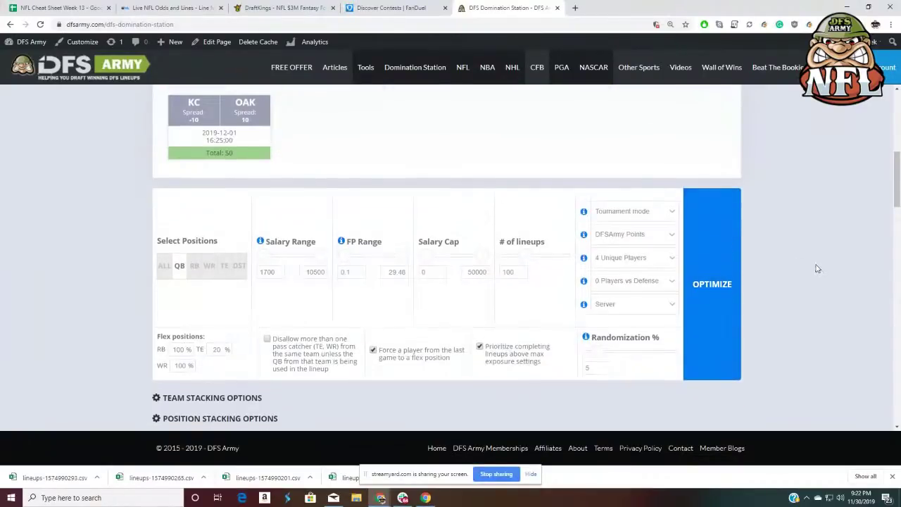
pyautogui.scroll(-10, 816, 268)
pyautogui.scroll(3, 809, 294)
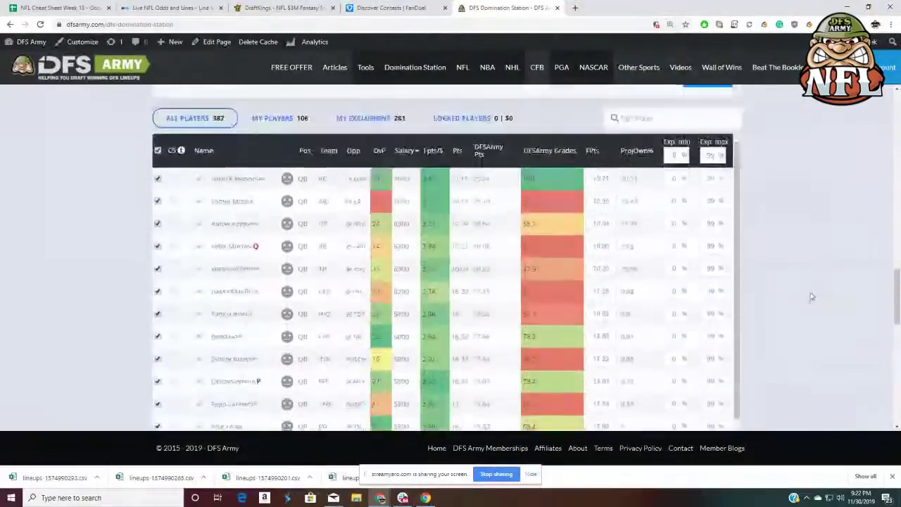
pyautogui.scroll(-7, 814, 296)
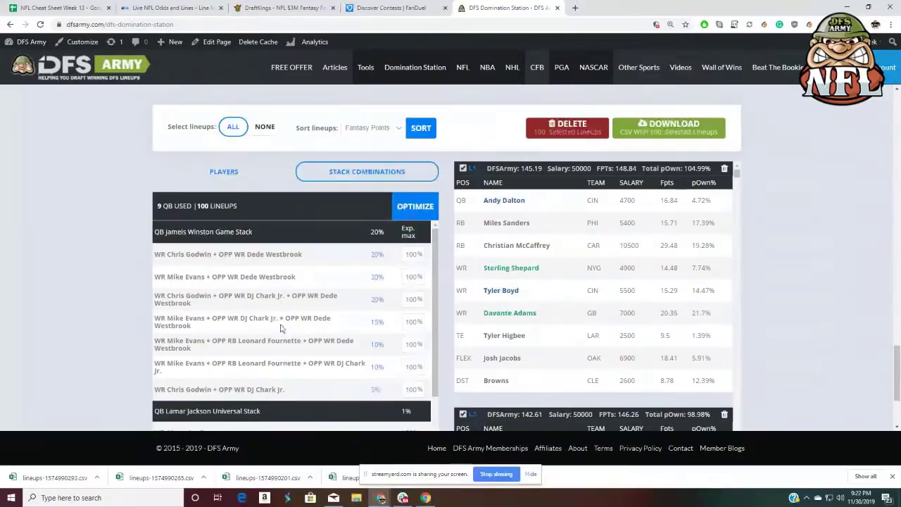
pyautogui.scroll(5, 852, 280)
pyautogui.scroll(3, 852, 279)
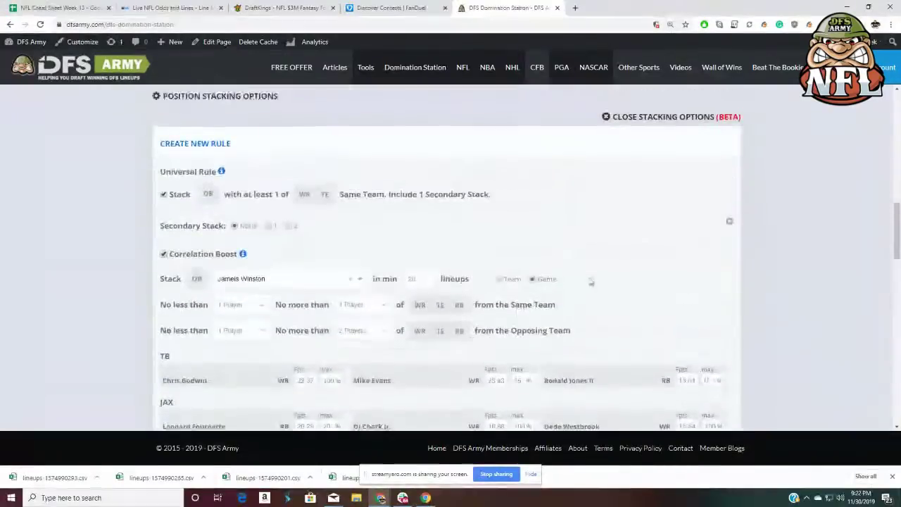
# - Add another stacking rule below the Jameis Winston rule and choose Nick Foles as its quarterback
pyautogui.scroll(-4, 809, 257)
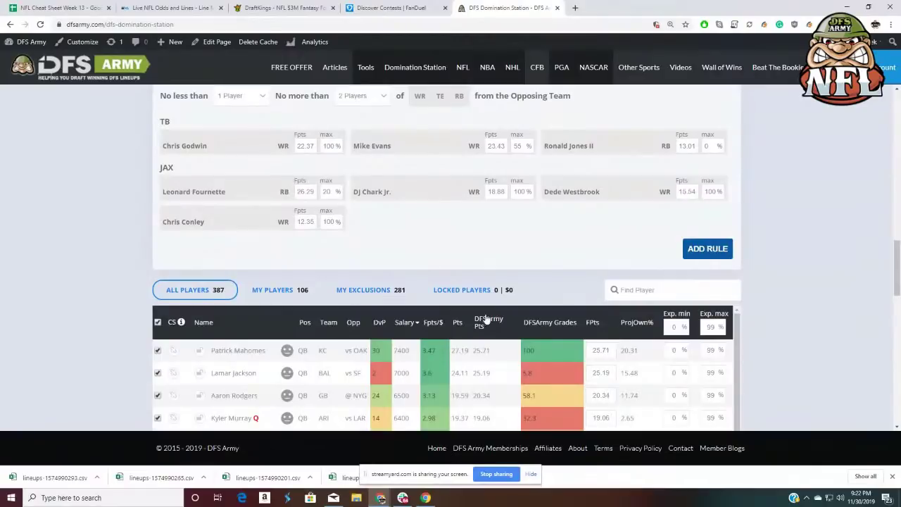
pyautogui.click(707, 249)
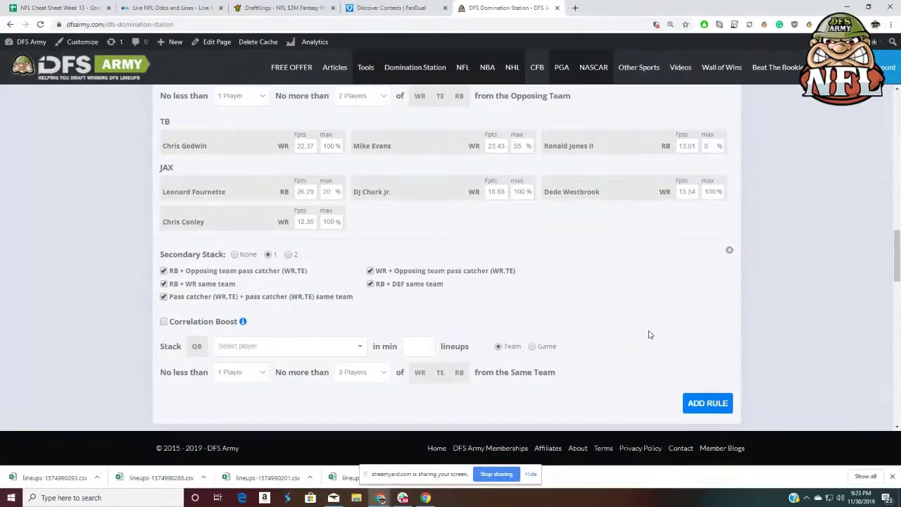
pyautogui.scroll(-1, 676, 175)
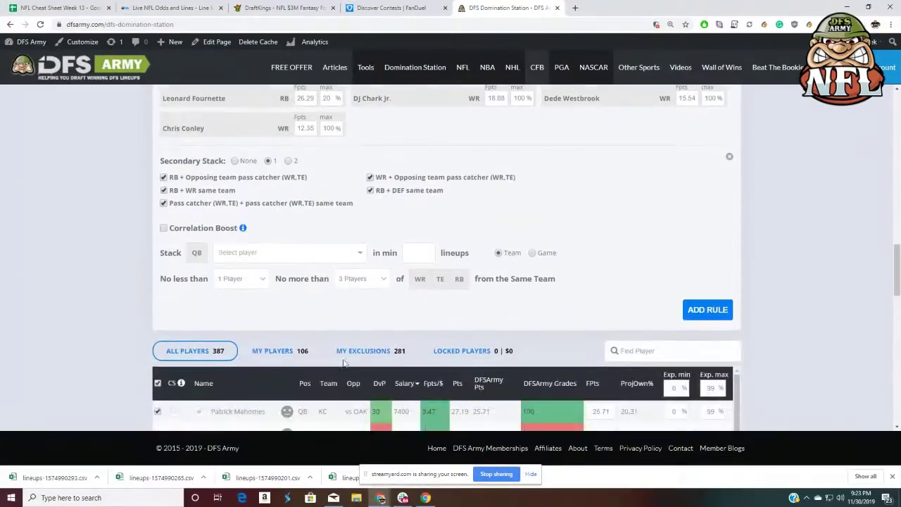
pyautogui.click(261, 251)
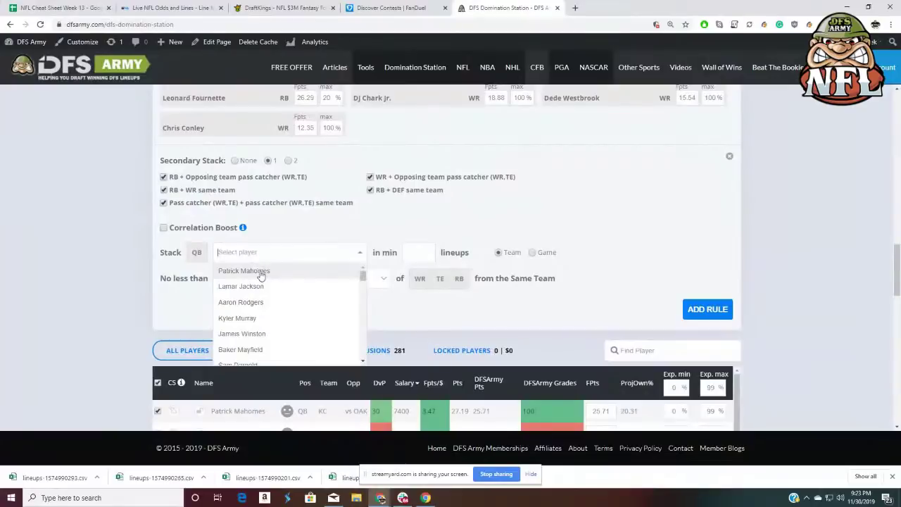
pyautogui.write('fo')
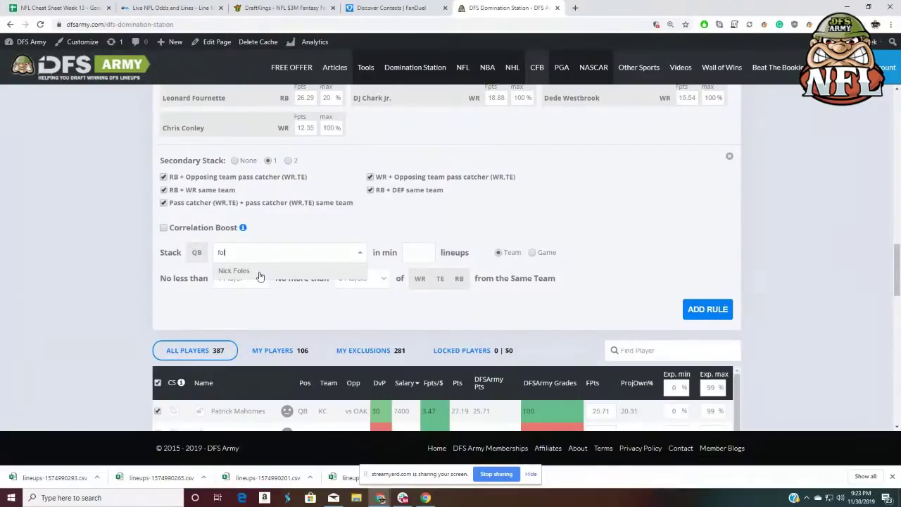
pyautogui.click(259, 275)
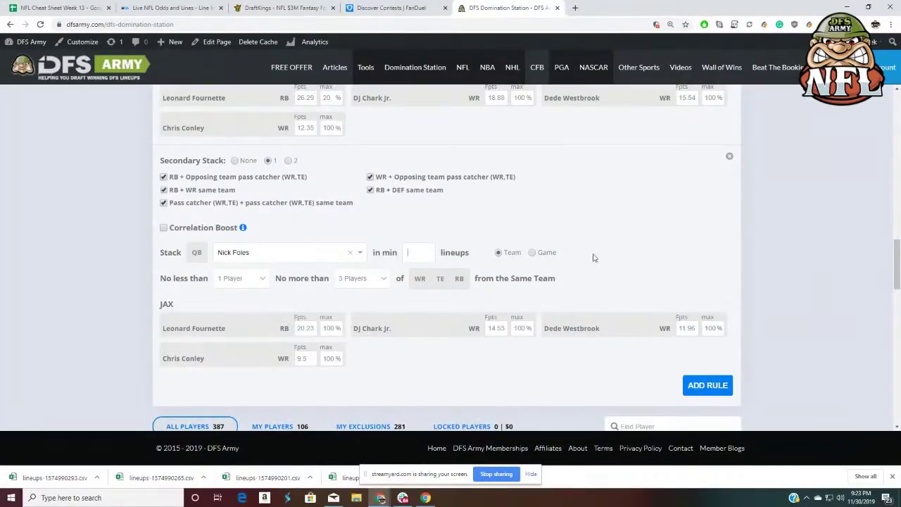
# - Make the Nick Foles rule a Game stack in a minimum of 15 lineups with Secondary Stack None
pyautogui.click(533, 254)
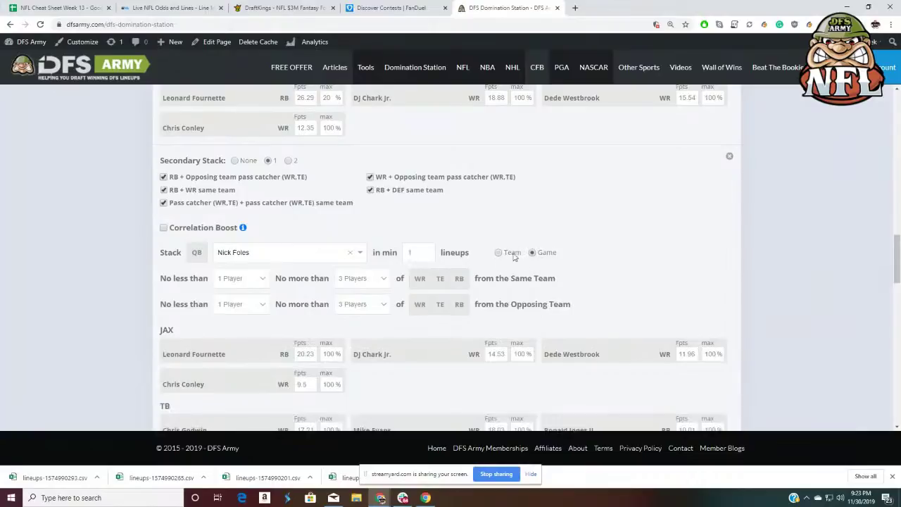
pyautogui.click(432, 256)
pyautogui.click(236, 163)
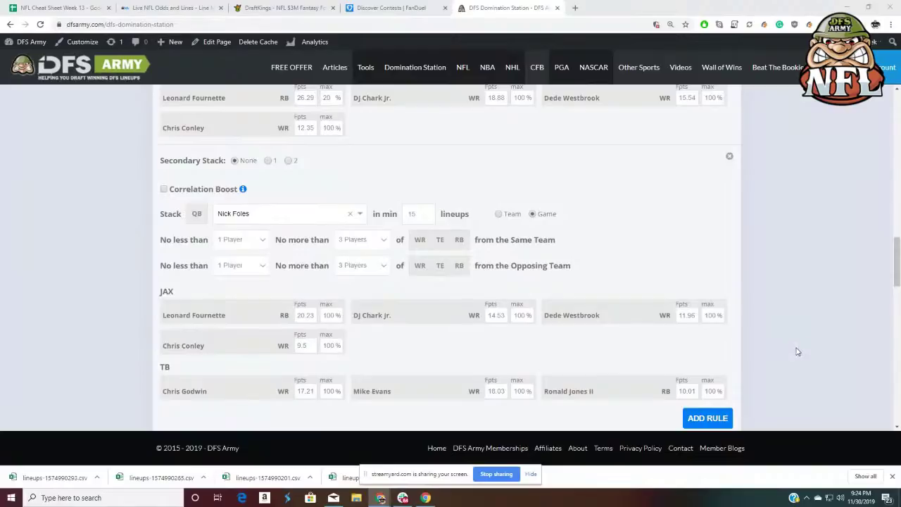
# - Limit the Nick Foles rule to no more than 2 players from the same team
pyautogui.scroll(-1, 796, 352)
pyautogui.scroll(1, 796, 352)
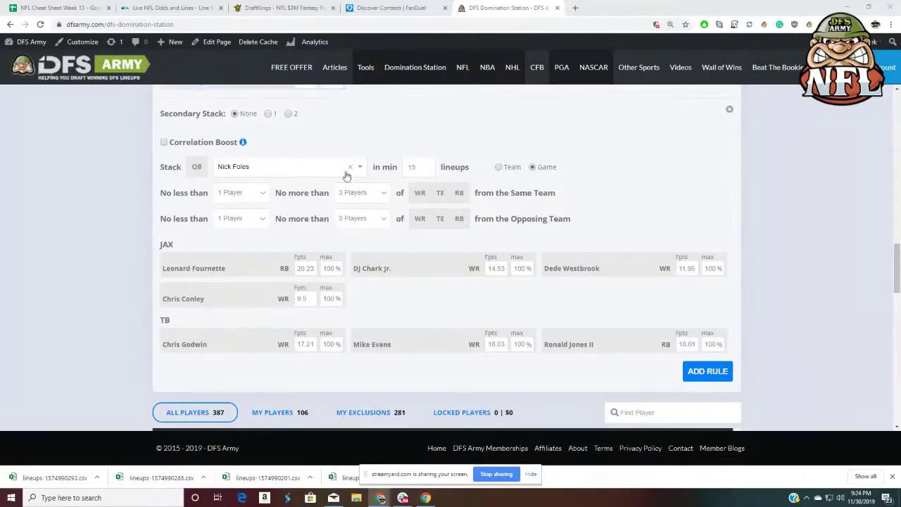
pyautogui.click(363, 194)
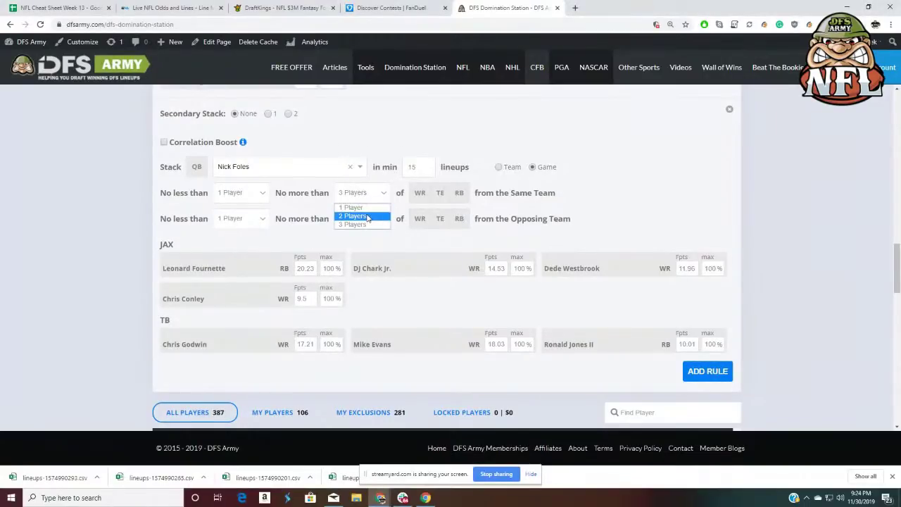
pyautogui.click(366, 217)
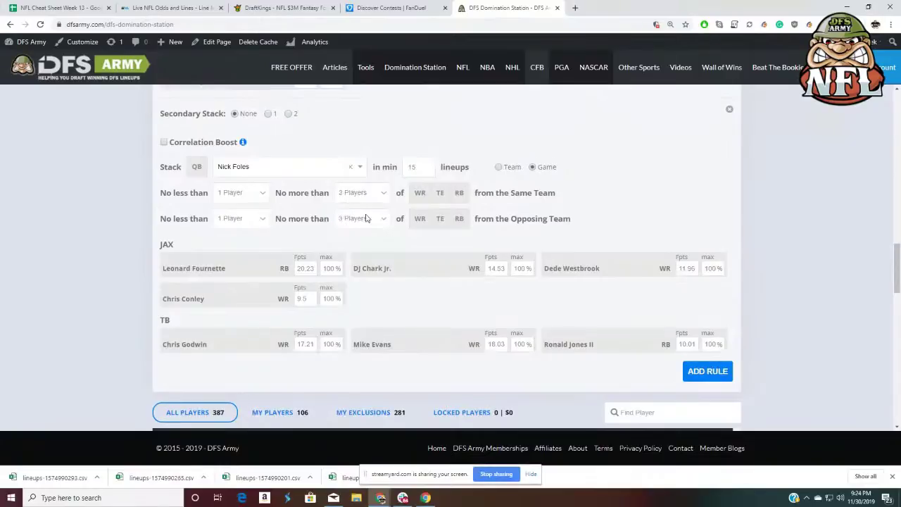
# - Limit the Nick Foles rule to no more than 2 players from the opposing team and enable its Correlation Boost
pyautogui.click(368, 219)
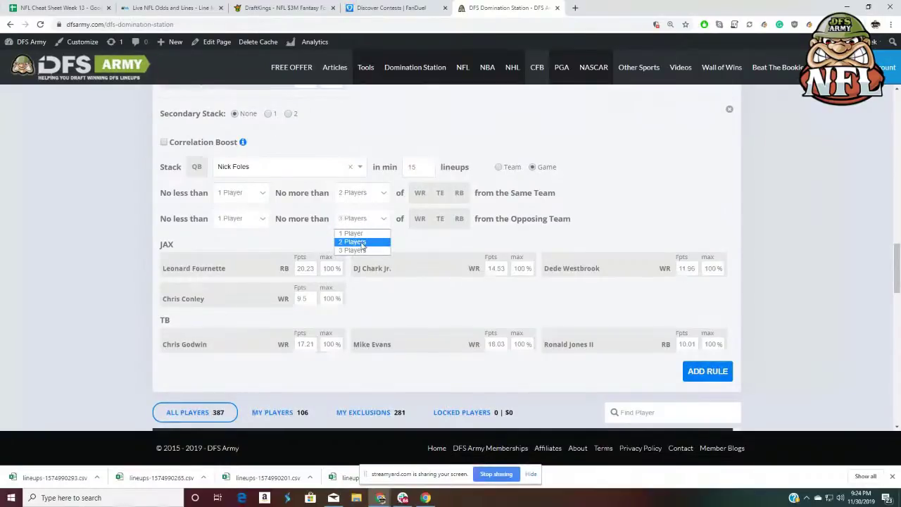
pyautogui.click(362, 243)
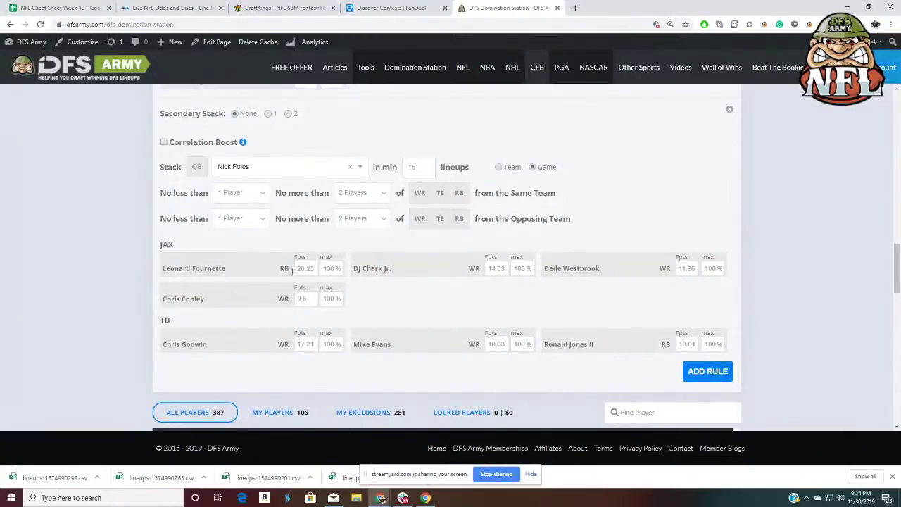
pyautogui.click(164, 143)
# - Cap Leonard Fournette at a maximum of 20% in the Nick Foles rule
pyautogui.doubleClick(329, 268)
pyautogui.write('20')
pyautogui.scroll(-2, 784, 324)
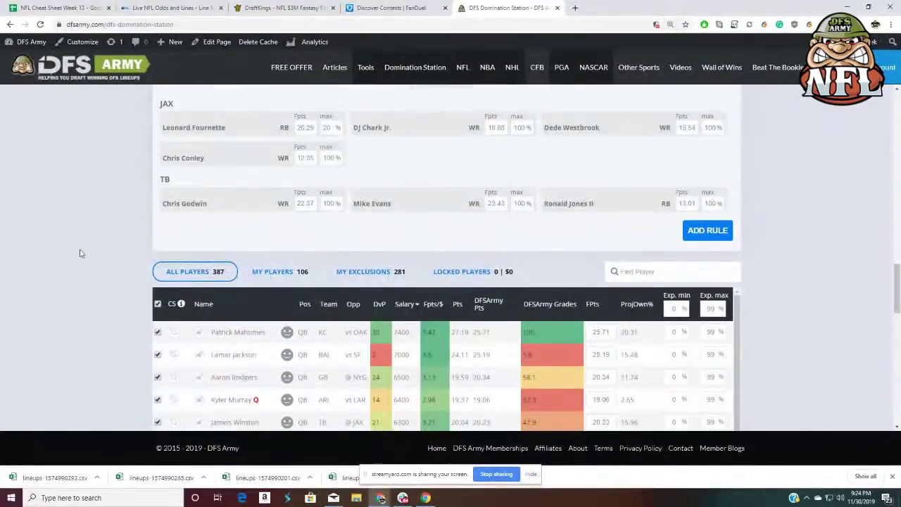
pyautogui.scroll(-2, 85, 239)
pyautogui.scroll(-4, 89, 243)
pyautogui.scroll(12, 96, 243)
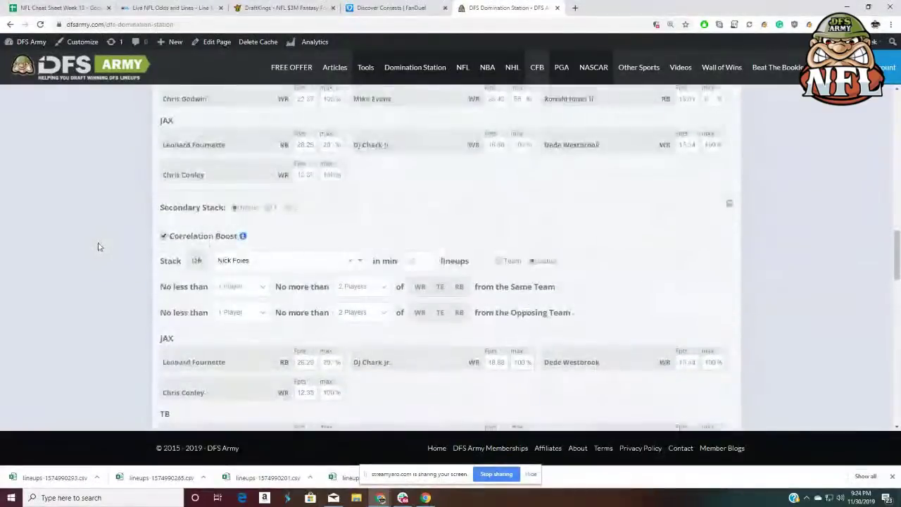
pyautogui.scroll(-1, 101, 248)
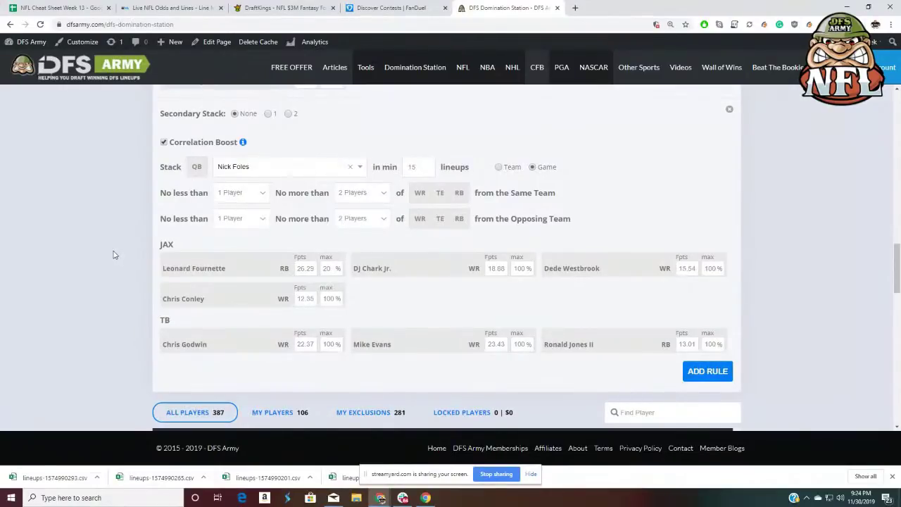
# - Re-optimize the 100 lineups with the Nick Foles rule applied
pyautogui.scroll(-10, 115, 255)
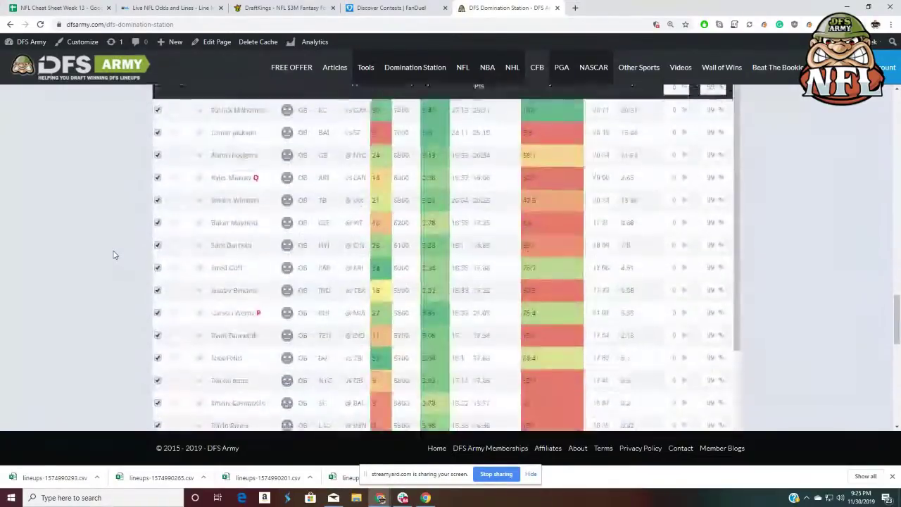
pyautogui.scroll(3, 114, 255)
pyautogui.scroll(-3, 479, 344)
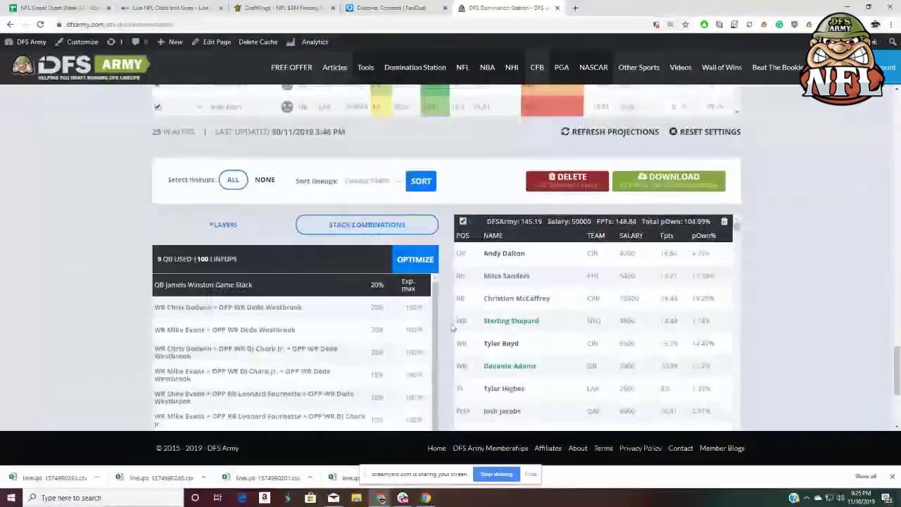
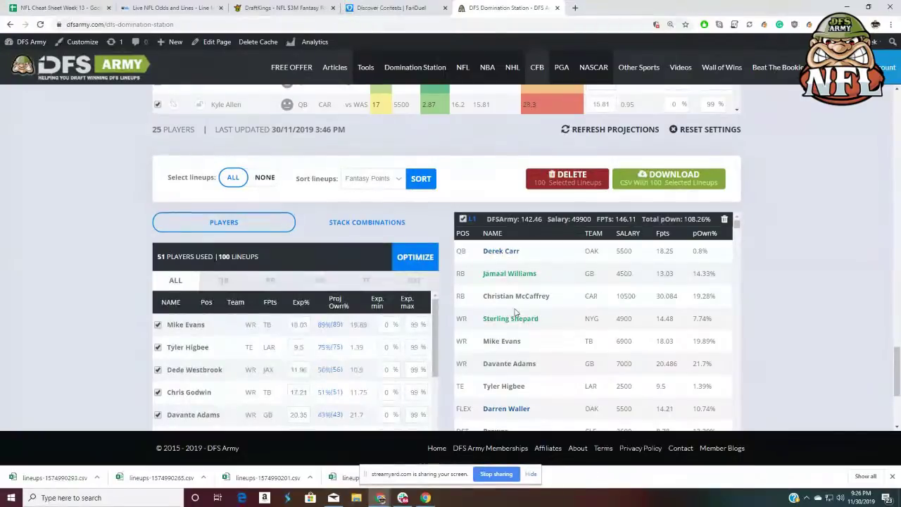
# - Examine the stack combinations of the new lineups, especially the player pairings in the Nick Foles Game Stack
pyautogui.click(392, 221)
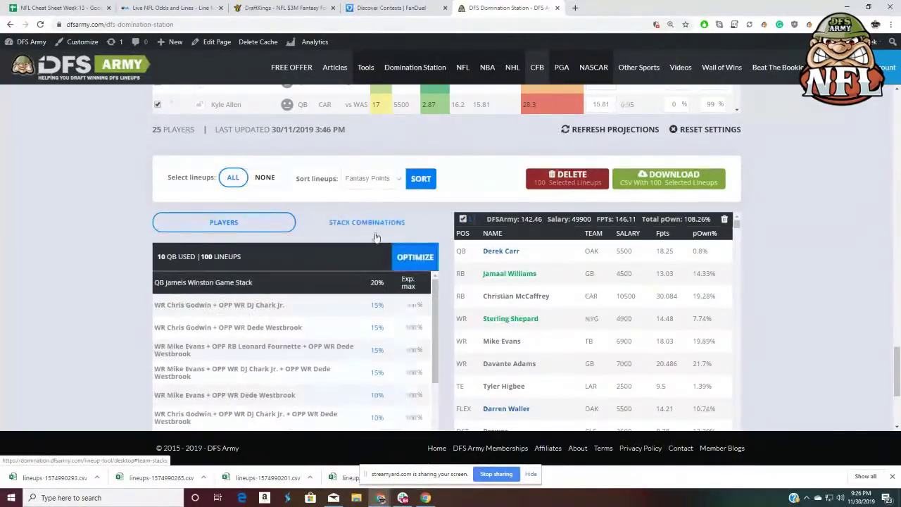
pyautogui.scroll(-3, 126, 261)
pyautogui.scroll(-4, 314, 293)
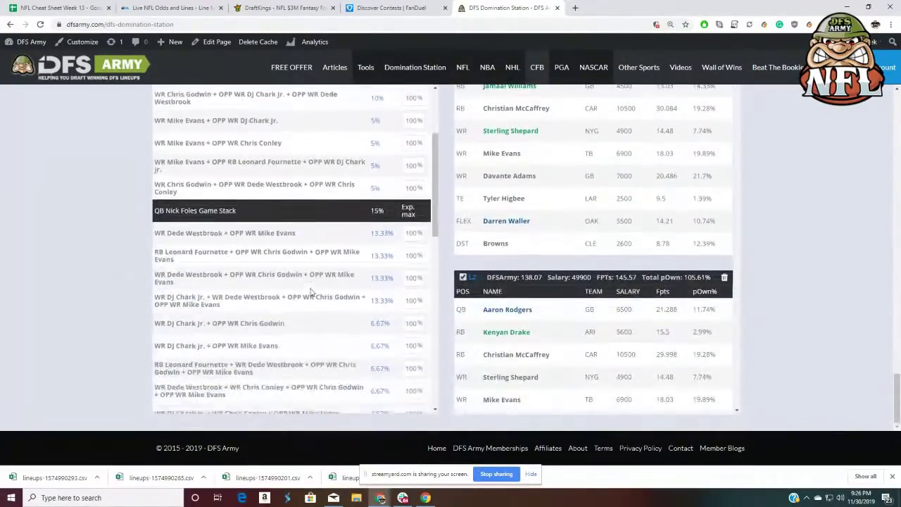
pyautogui.scroll(-1, 314, 294)
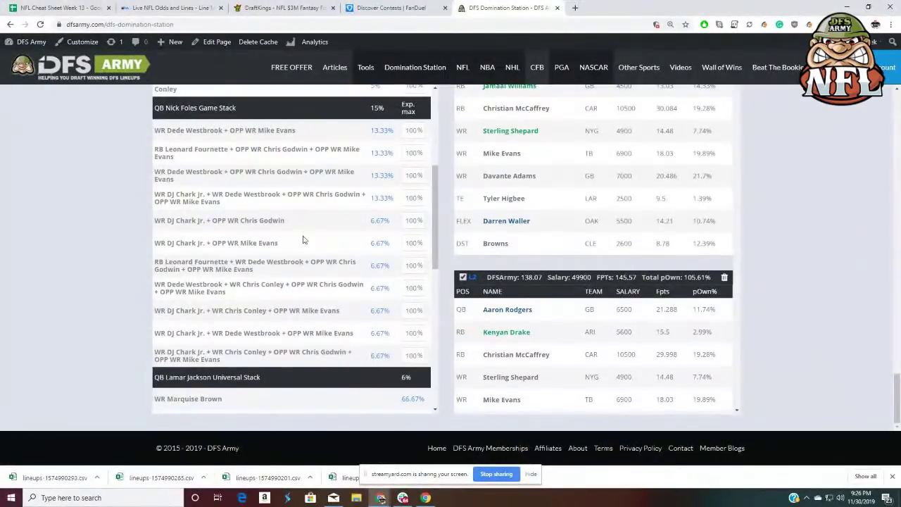
pyautogui.scroll(-2, 360, 300)
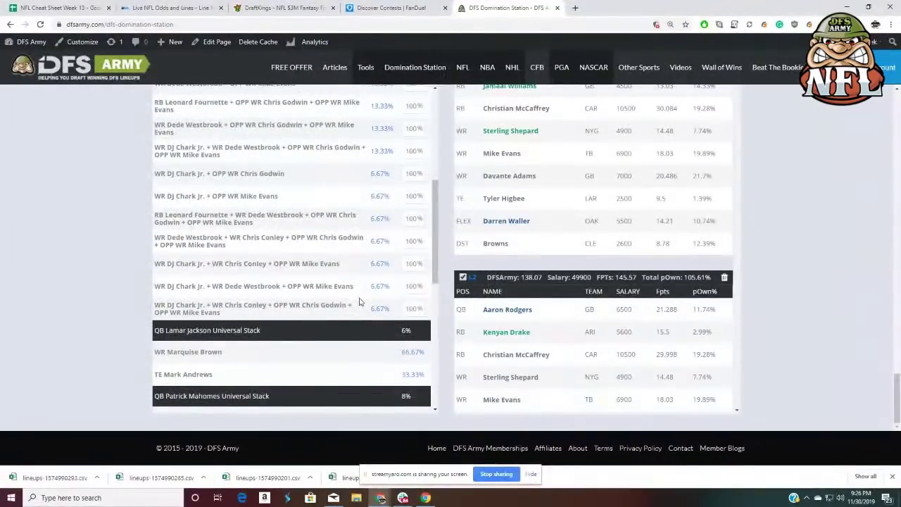
pyautogui.scroll(2, 365, 290)
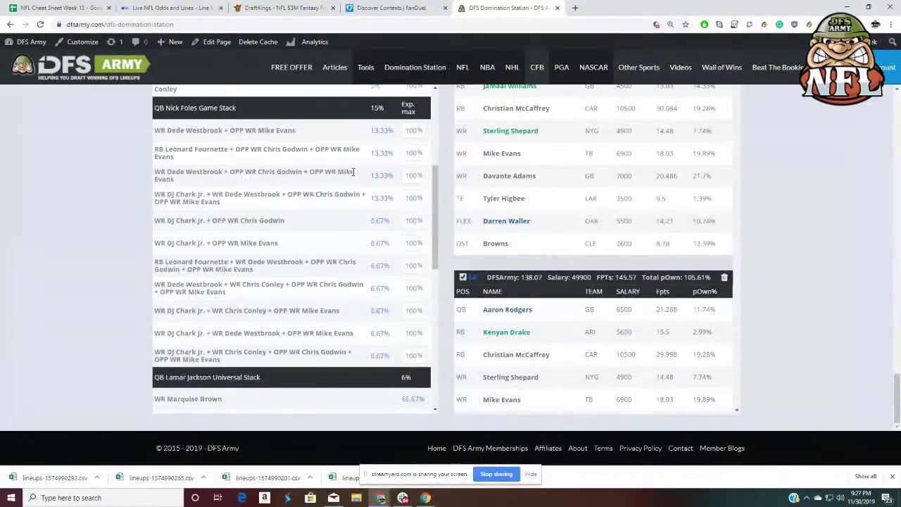
pyautogui.doubleClick(413, 176)
pyautogui.click(393, 188)
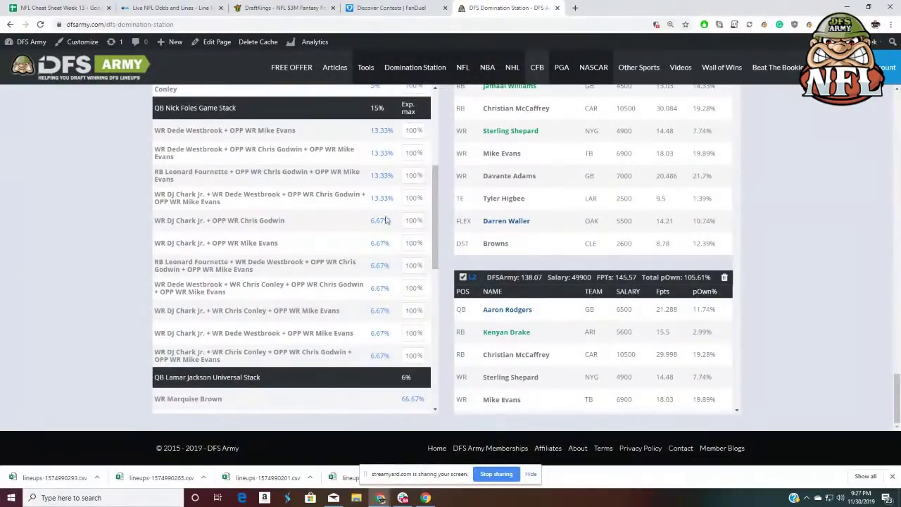
pyautogui.scroll(5, 423, 197)
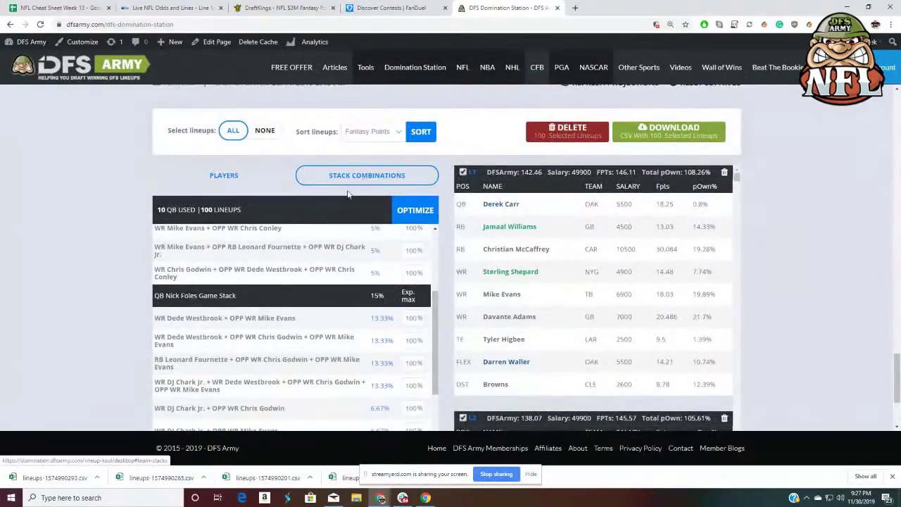
pyautogui.scroll(-1, 78, 227)
pyautogui.scroll(-3, 78, 227)
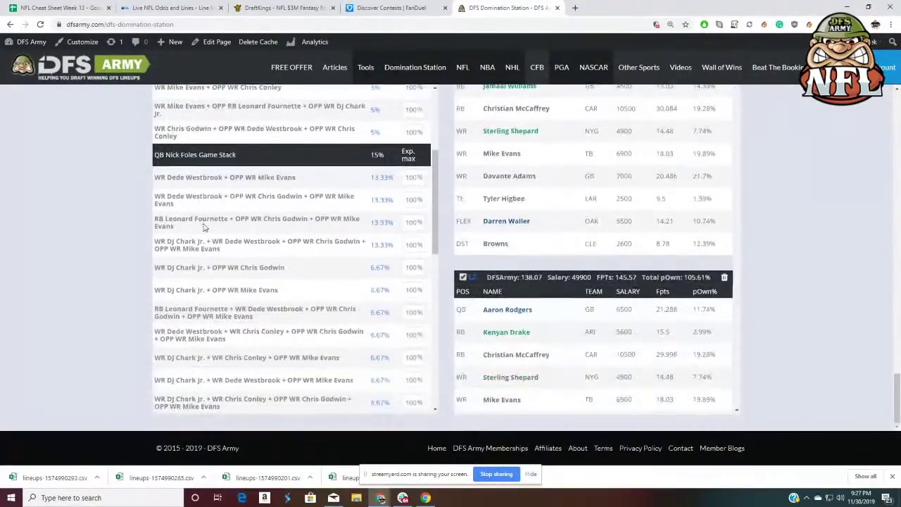
pyautogui.scroll(-3, 204, 225)
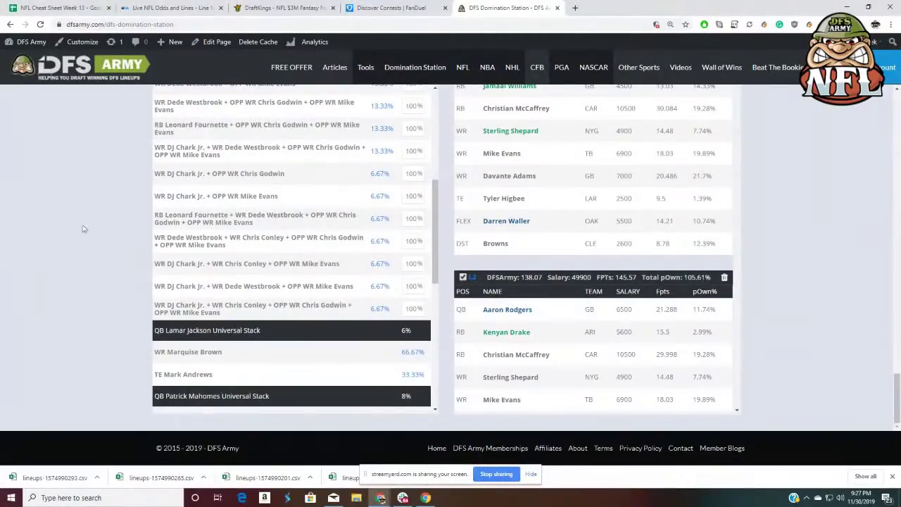
pyautogui.scroll(3, 289, 214)
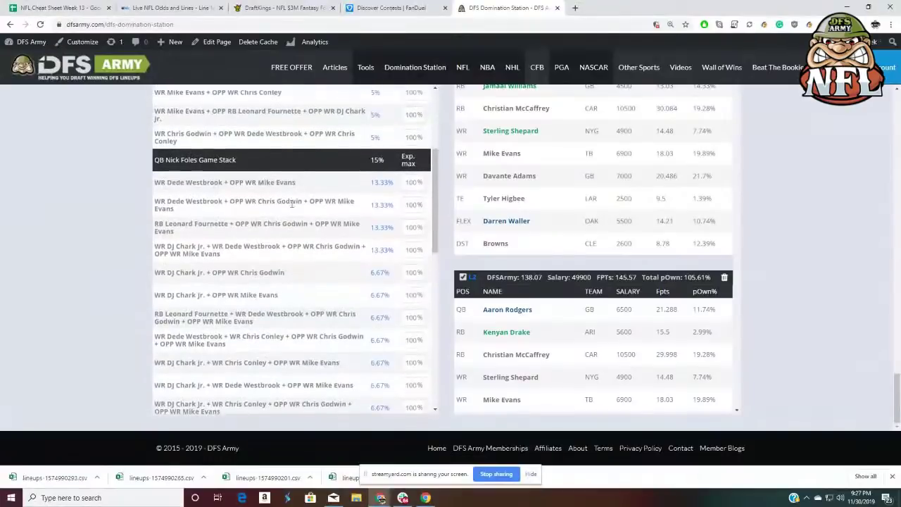
pyautogui.scroll(4, 295, 212)
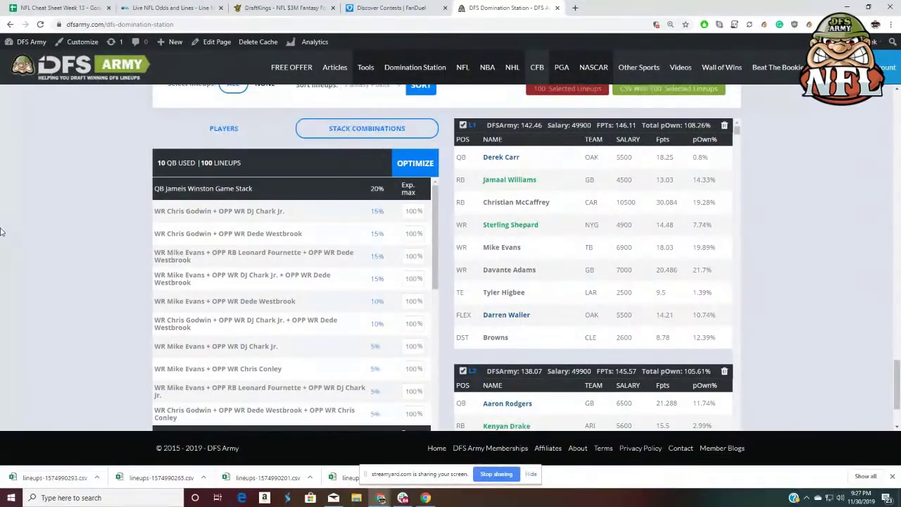
# - Add another stacking rule below the Nick Foles rule and choose Andy Dalton as its quarterback
pyautogui.scroll(5, 810, 282)
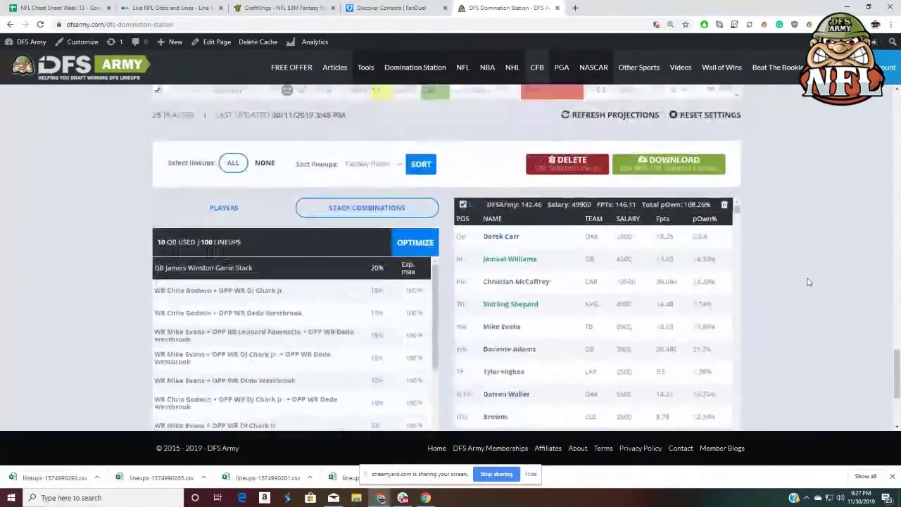
pyautogui.scroll(5, 807, 286)
pyautogui.scroll(3, 806, 287)
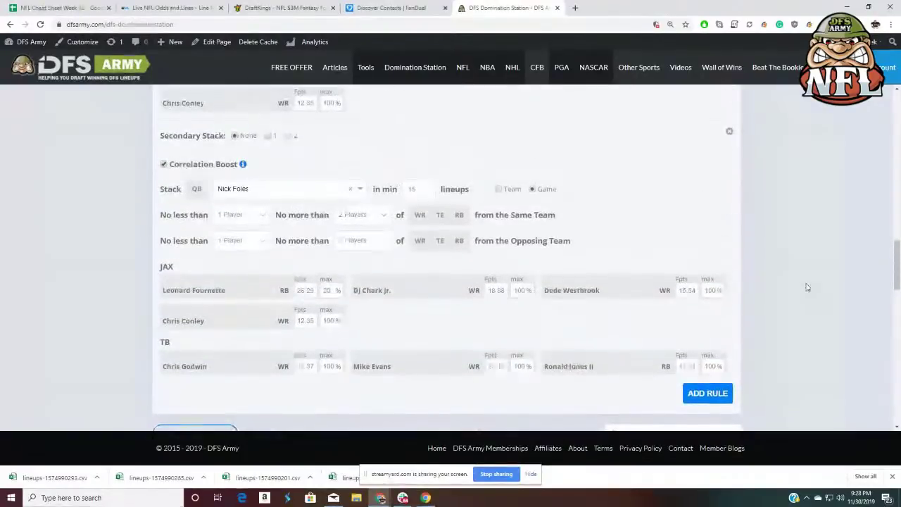
pyautogui.scroll(-1, 800, 292)
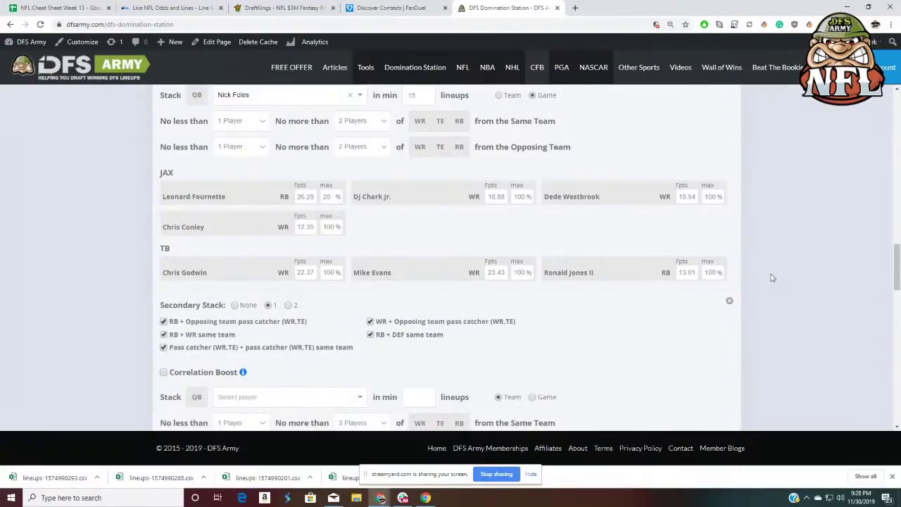
pyautogui.scroll(-2, 772, 278)
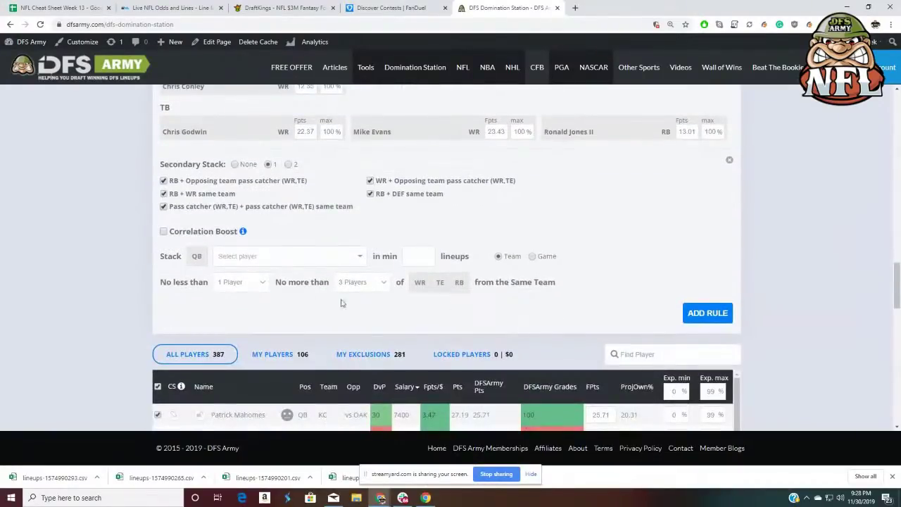
pyautogui.click(278, 259)
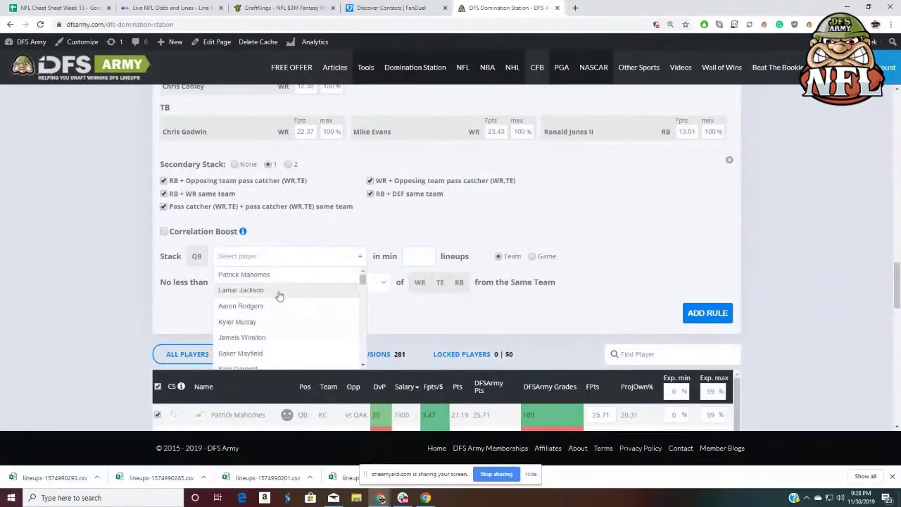
pyautogui.click(276, 262)
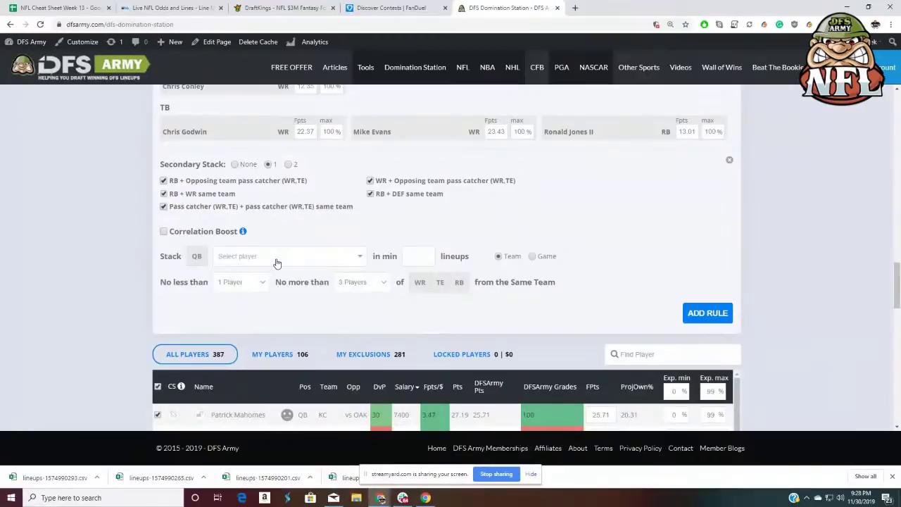
pyautogui.click(276, 263)
pyautogui.write('dal')
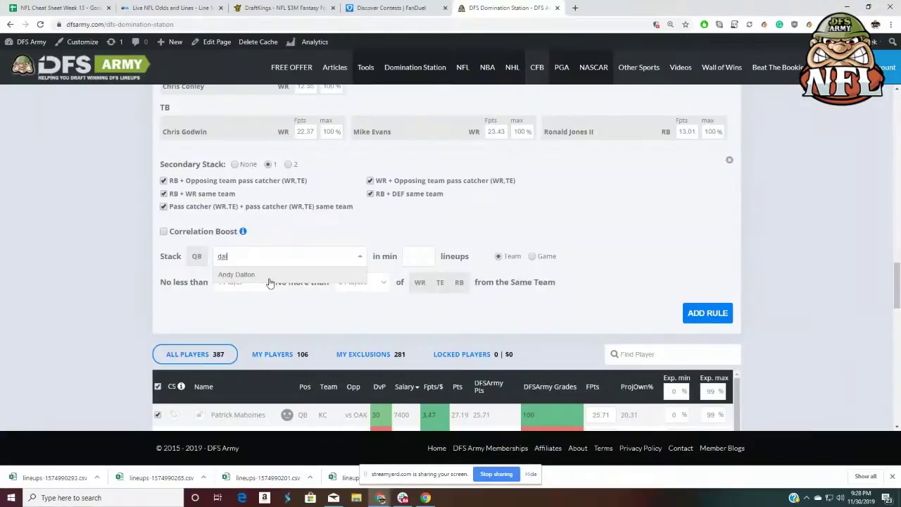
pyautogui.click(269, 280)
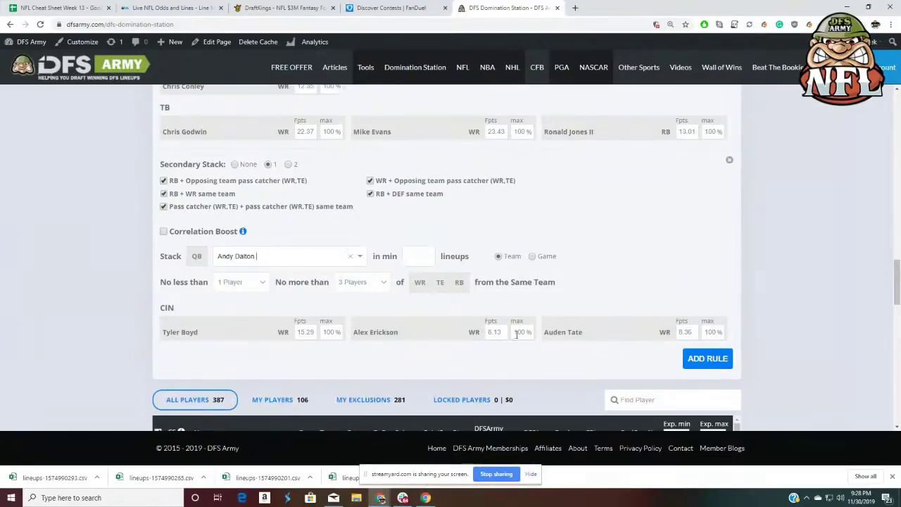
# - Enable Correlation Boost on the Andy Dalton rule and require it in a minimum of 10 lineups
pyautogui.click(164, 232)
pyautogui.scroll(-1, 634, 282)
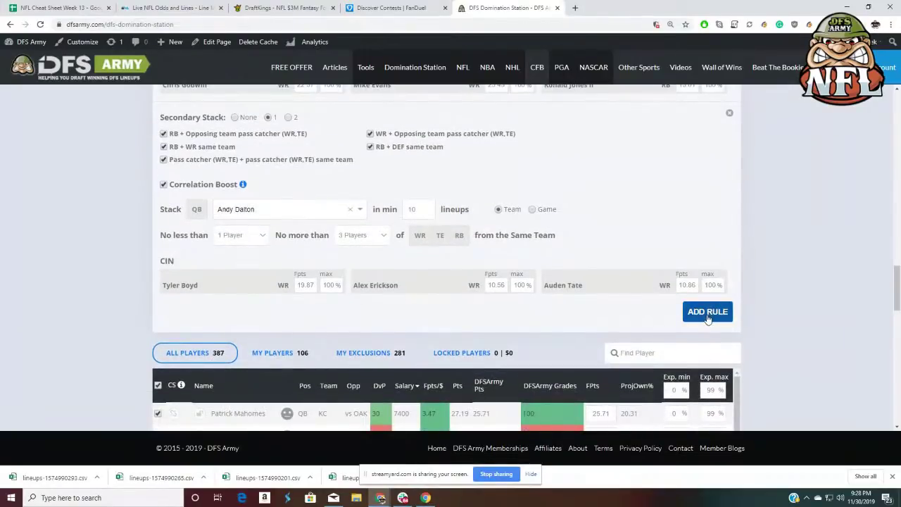
# - Add a second Andy Dalton rule as a Game stack in a minimum of 1 lineup
pyautogui.click(707, 313)
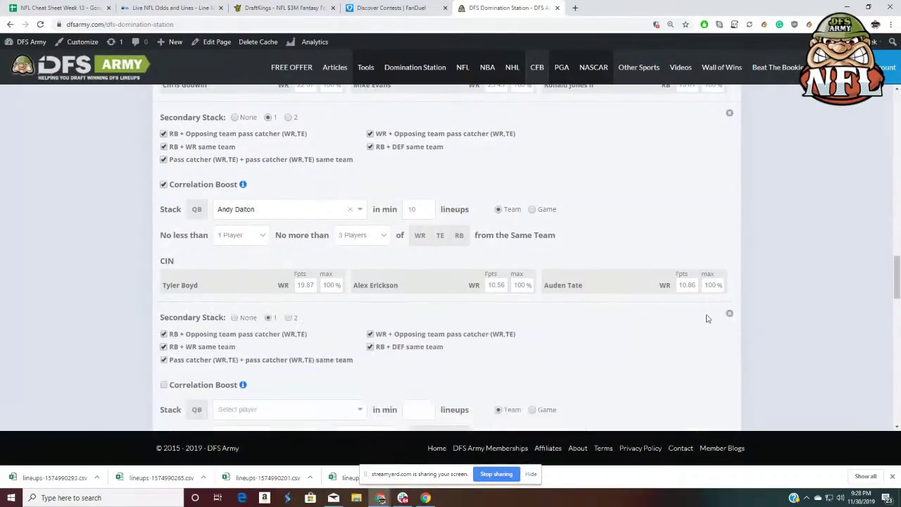
pyautogui.scroll(-2, 409, 331)
pyautogui.click(293, 316)
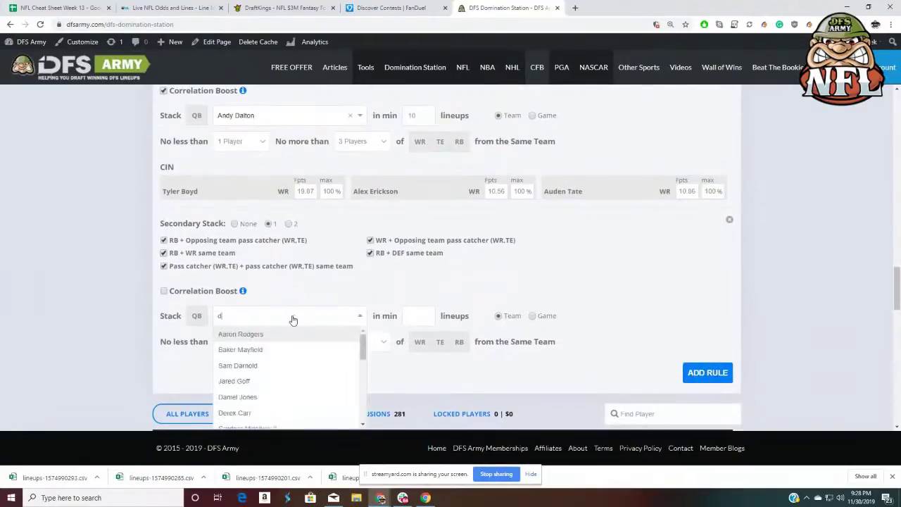
pyautogui.write('da')
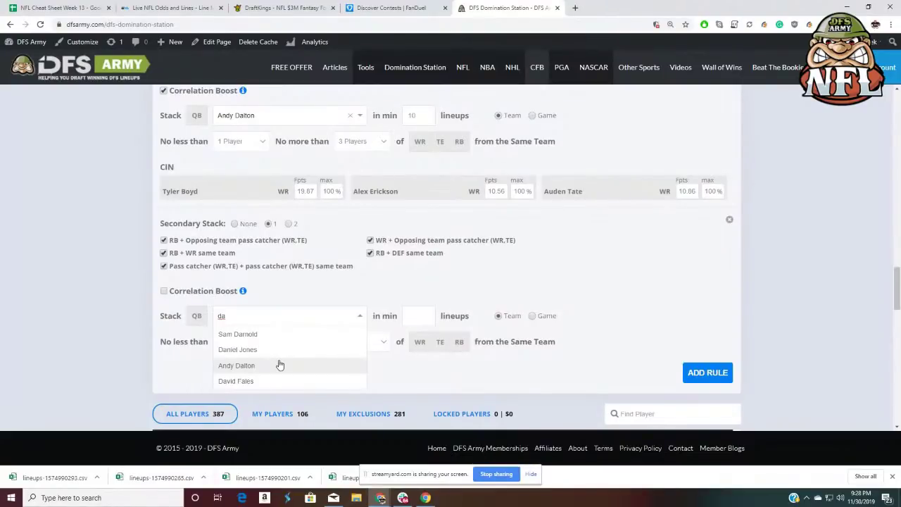
pyautogui.click(280, 364)
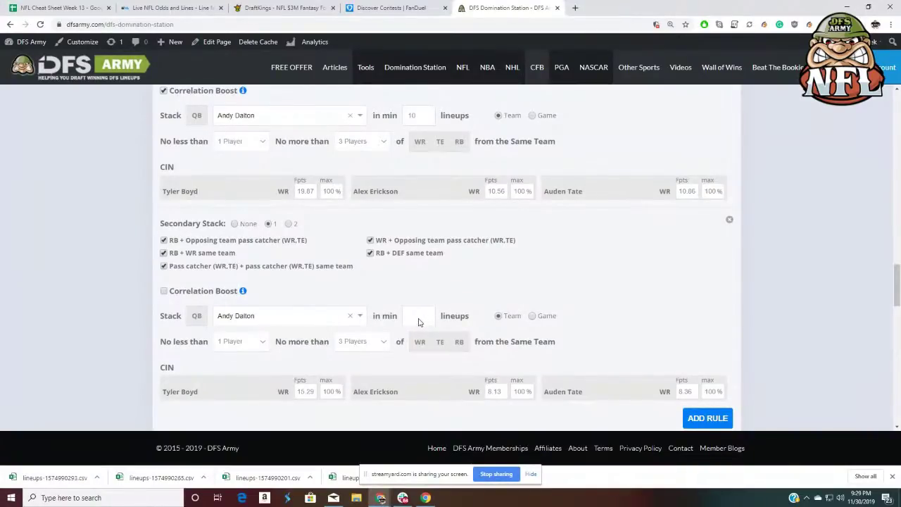
pyautogui.write('1')
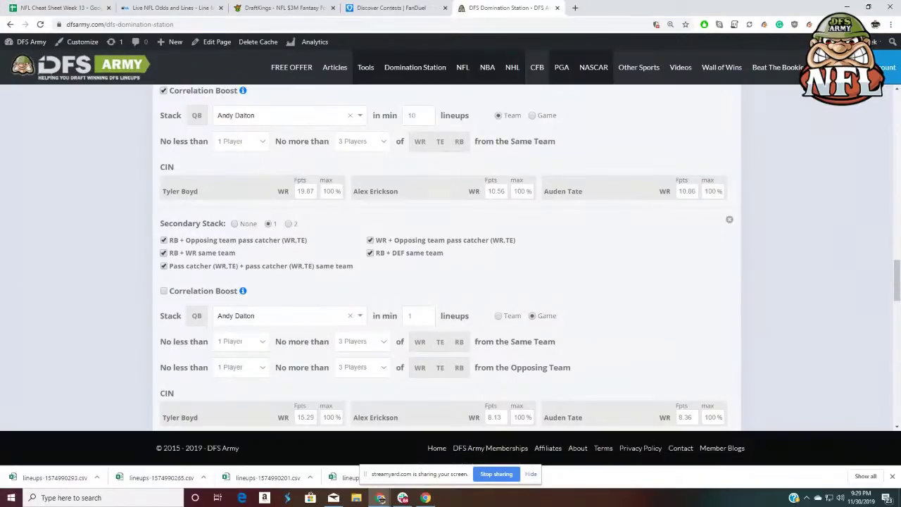
# - Filter the player table so that it lists only tight ends
pyautogui.scroll(-10, 767, 285)
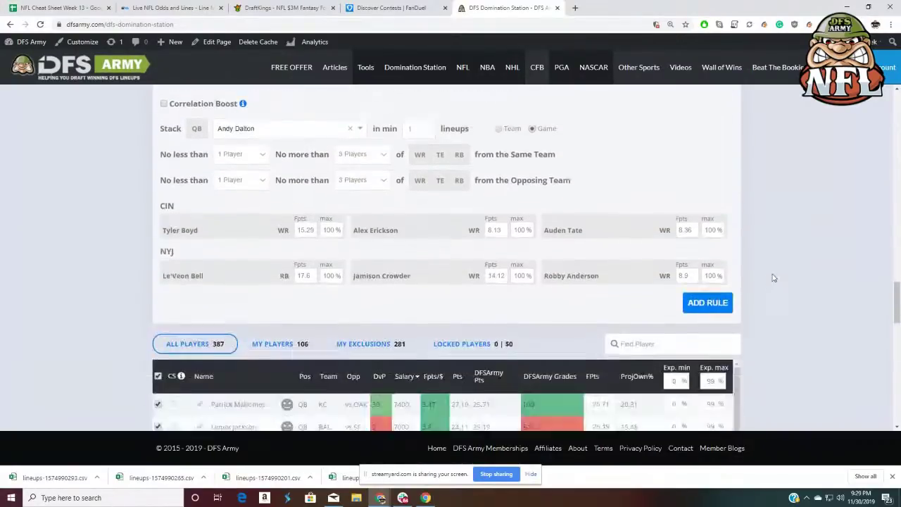
pyautogui.scroll(5, 252, 202)
pyautogui.scroll(-8, 92, 168)
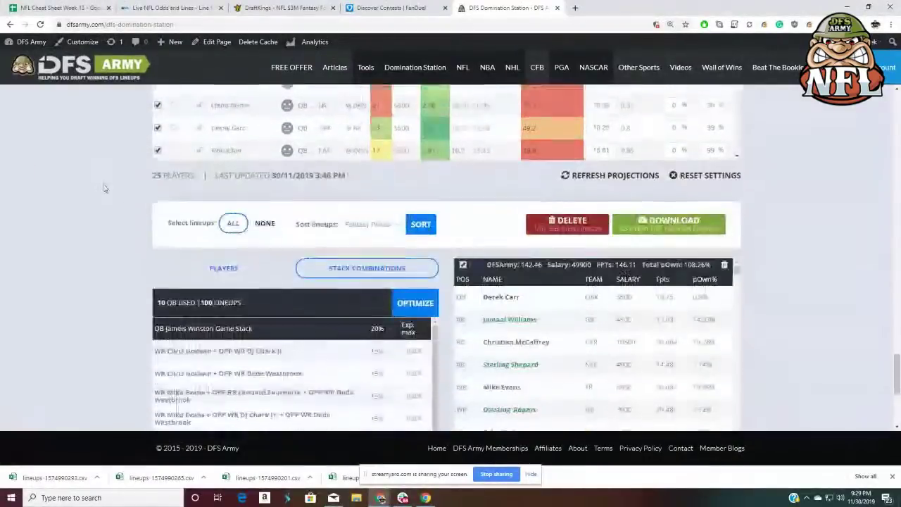
pyautogui.scroll(15, 120, 187)
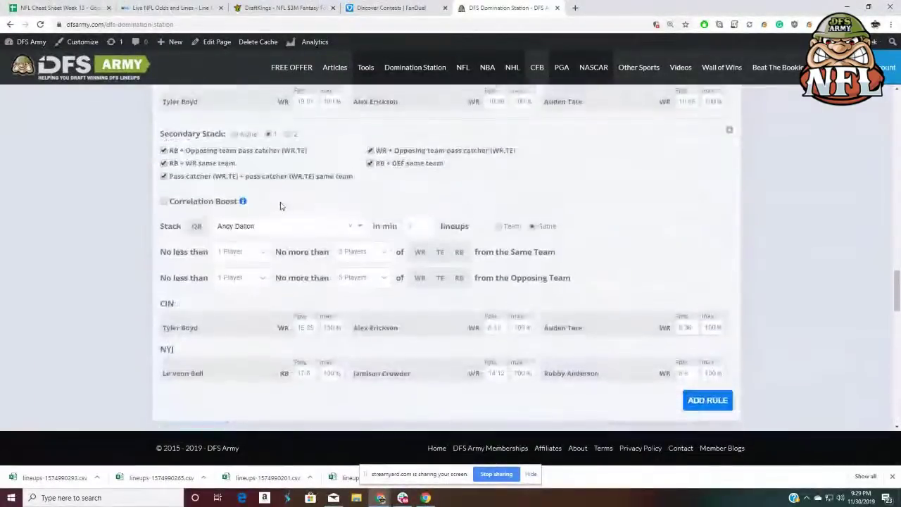
pyautogui.scroll(10, 284, 210)
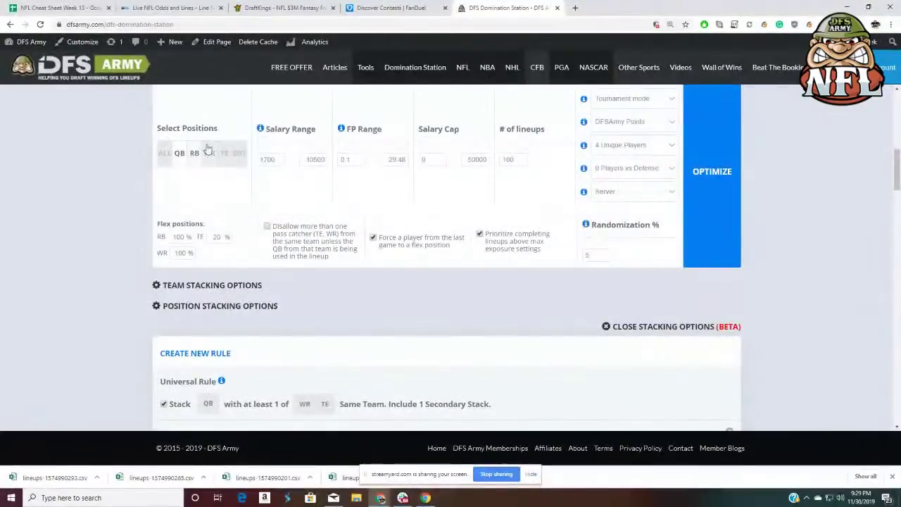
pyautogui.scroll(-10, 30, 235)
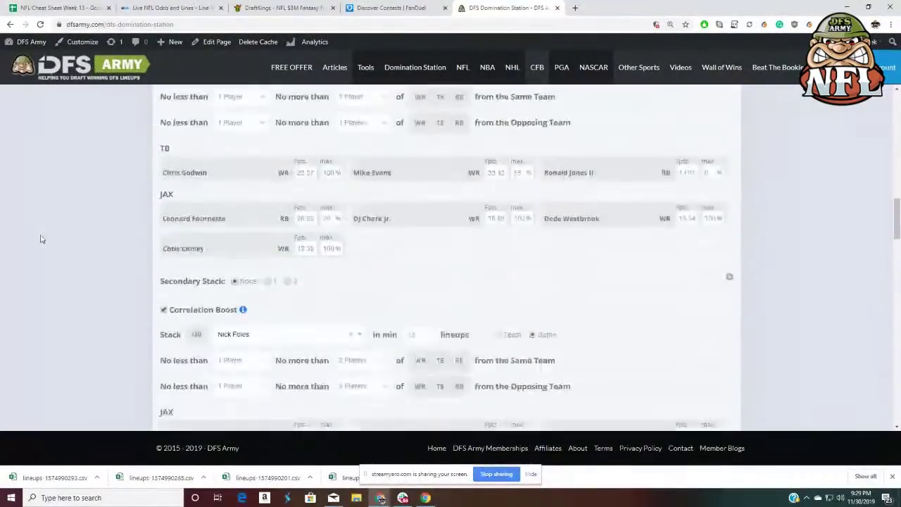
pyautogui.scroll(-12, 59, 231)
pyautogui.scroll(3, 259, 261)
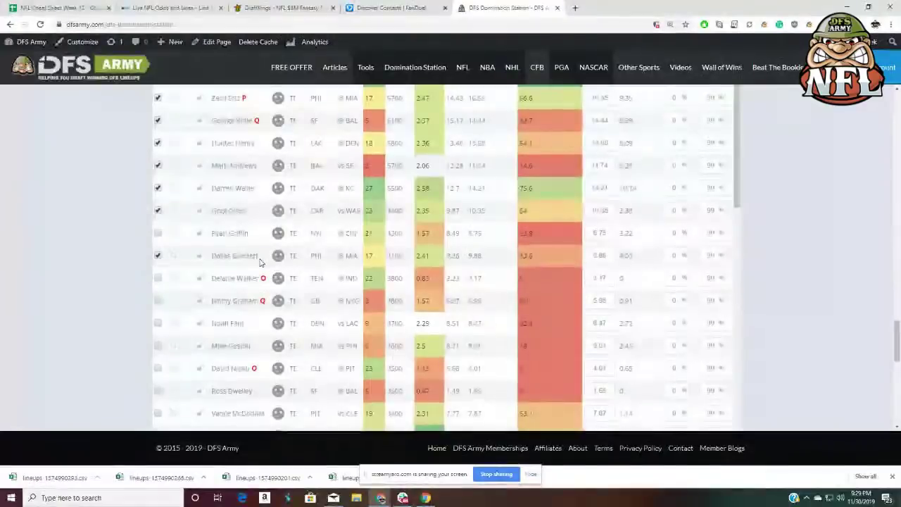
# - Include tight ends Noah Fant and Tyler Eifert in the player pool
pyautogui.scroll(1, 259, 262)
pyautogui.scroll(-3, 275, 303)
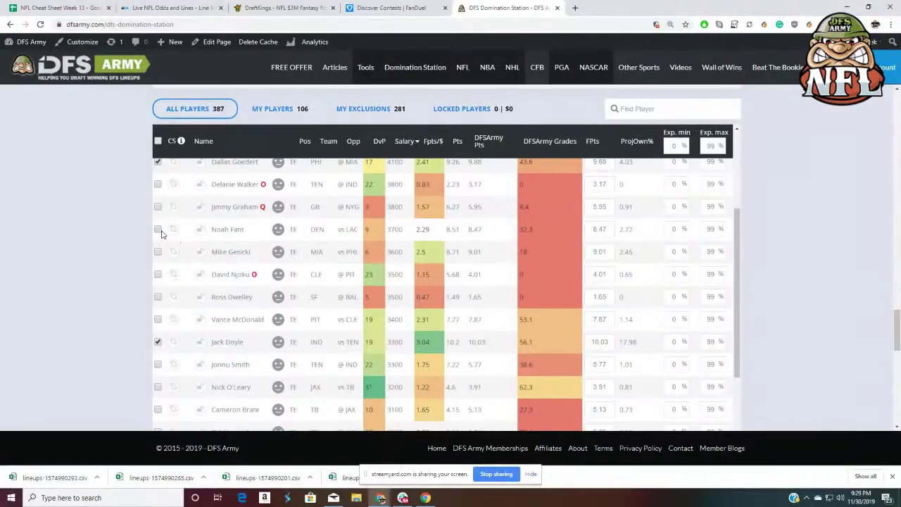
pyautogui.click(160, 231)
pyautogui.scroll(-3, 261, 281)
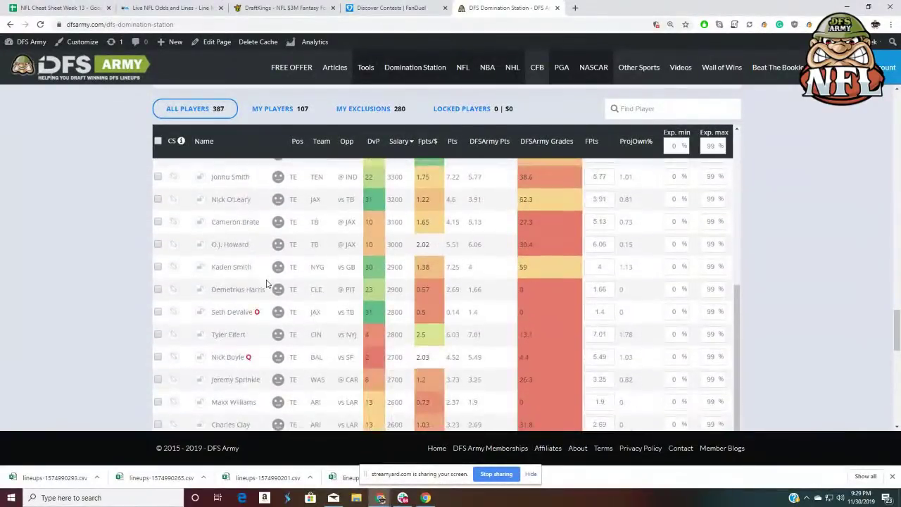
pyautogui.keyDown('shift'); pyautogui.click(156, 335); pyautogui.keyUp('shift')
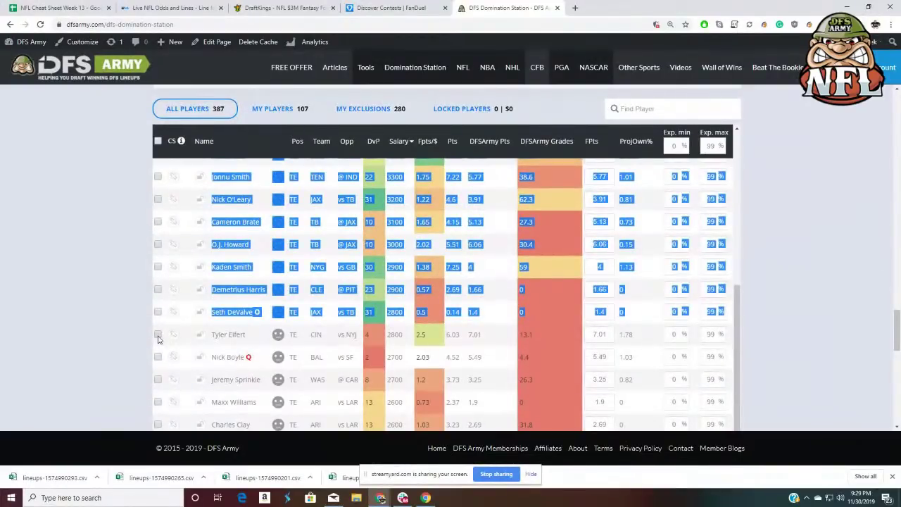
pyautogui.scroll(1, 158, 339)
pyautogui.click(158, 395)
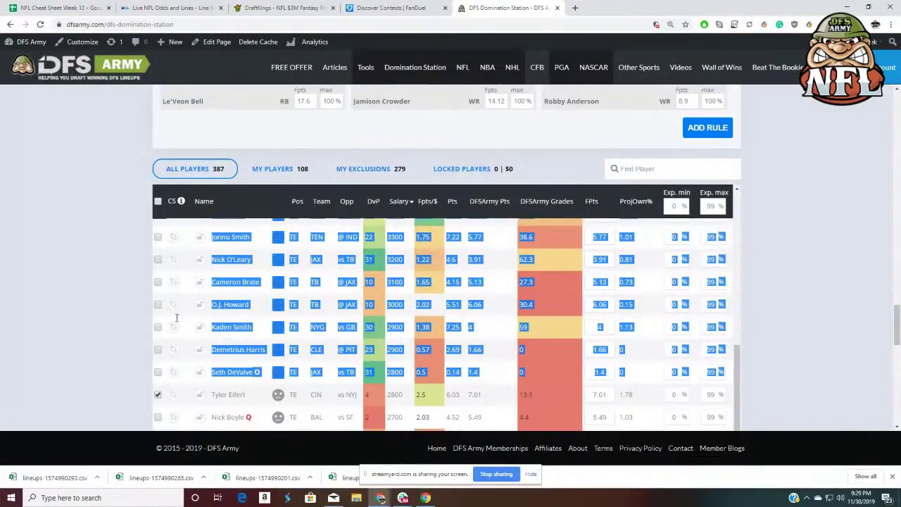
pyautogui.click(609, 340)
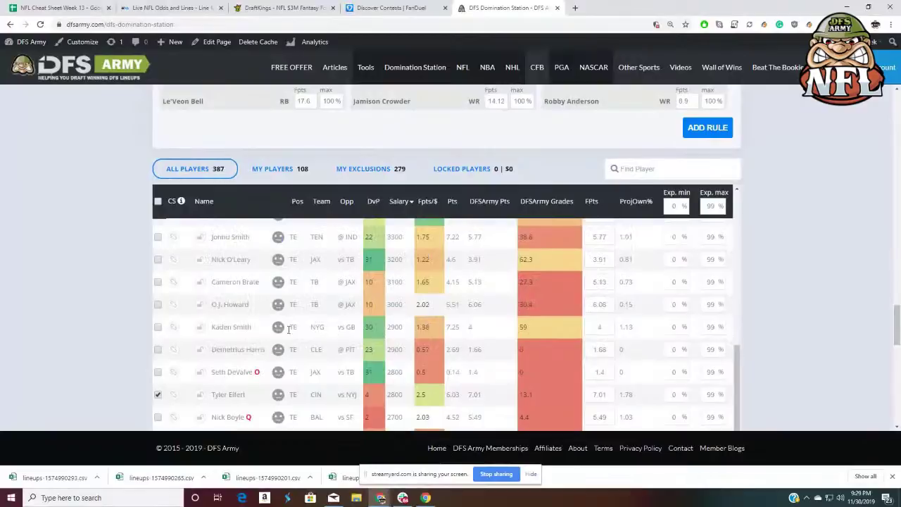
# - Turn on the CS option for tight ends Ryan Griffin and Tyler Eifert so the Andy Dalton stacks can use them
pyautogui.scroll(3, 248, 326)
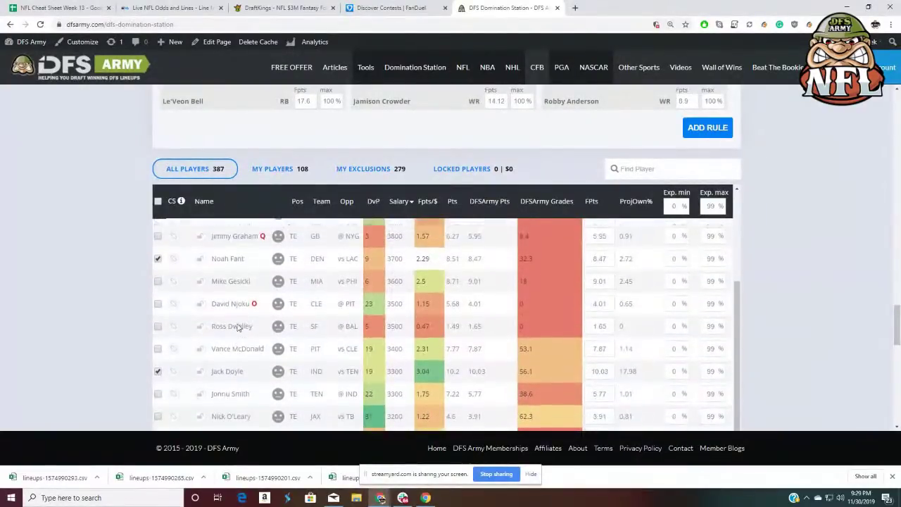
pyautogui.scroll(2, 204, 313)
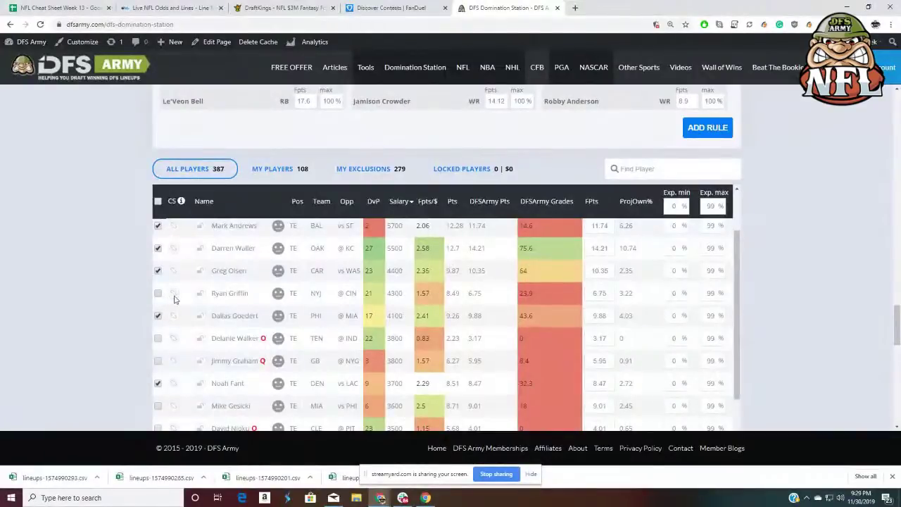
pyautogui.click(175, 297)
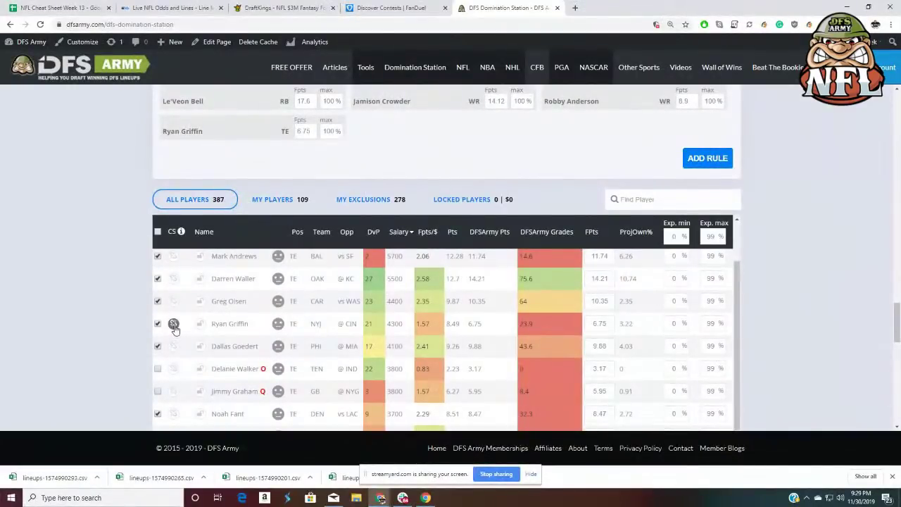
pyautogui.scroll(-5, 219, 330)
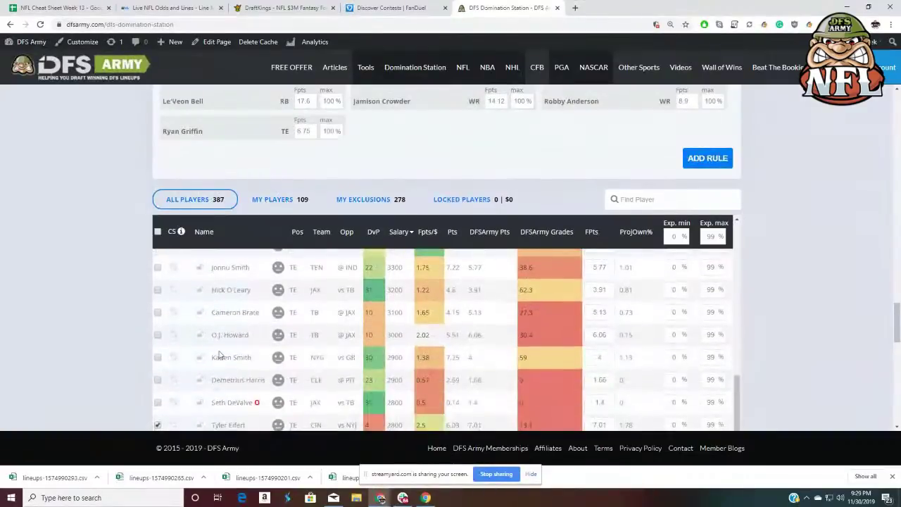
pyautogui.scroll(-2, 220, 356)
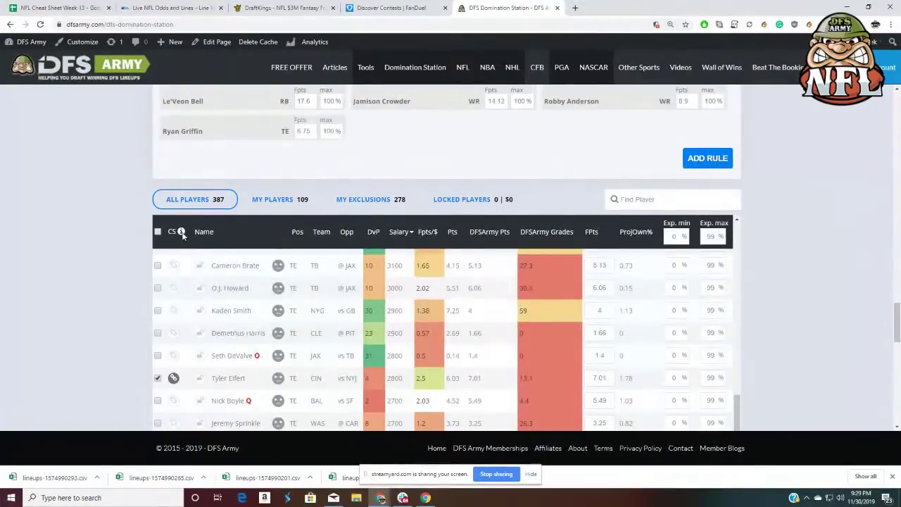
pyautogui.moveTo(182, 235)
# - Set the Andy Dalton Game rule to no secondary stack, Correlation Boost, at most 2 players from each team and a minimum of 10 lineups
pyautogui.scroll(5, 231, 197)
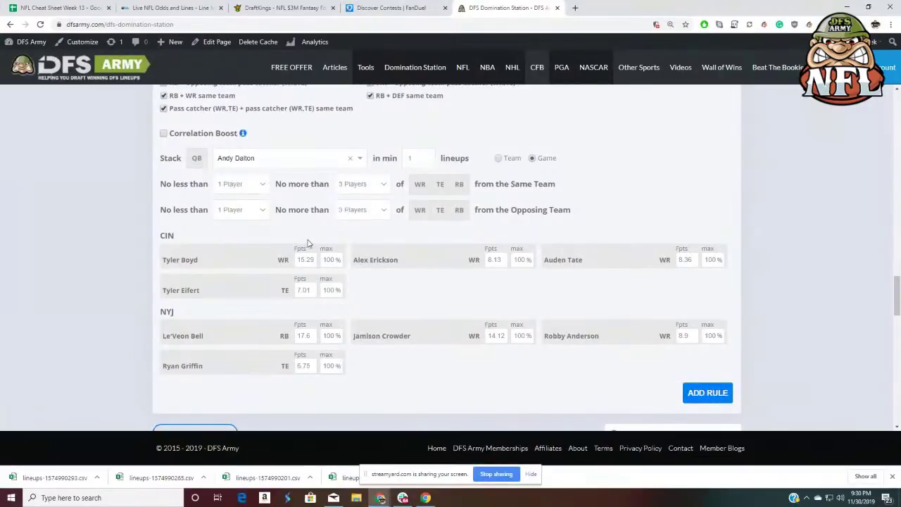
pyautogui.scroll(1, 370, 218)
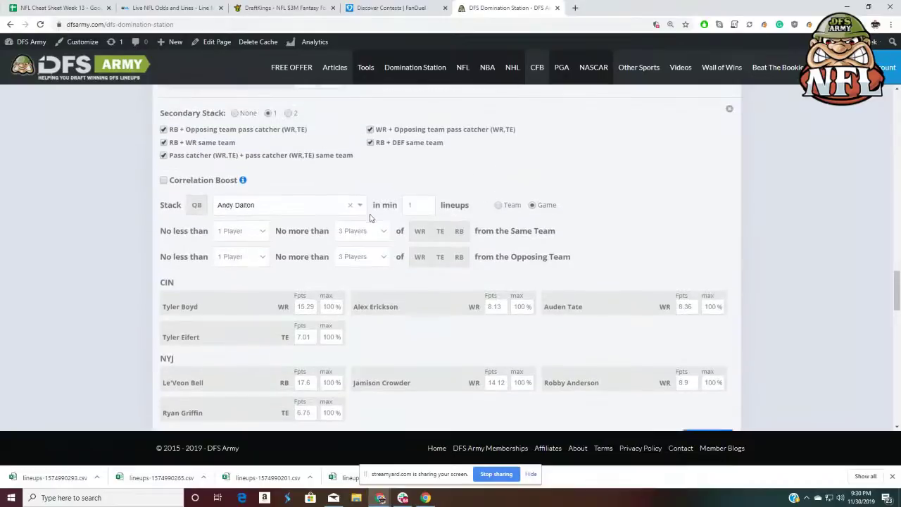
pyautogui.click(371, 234)
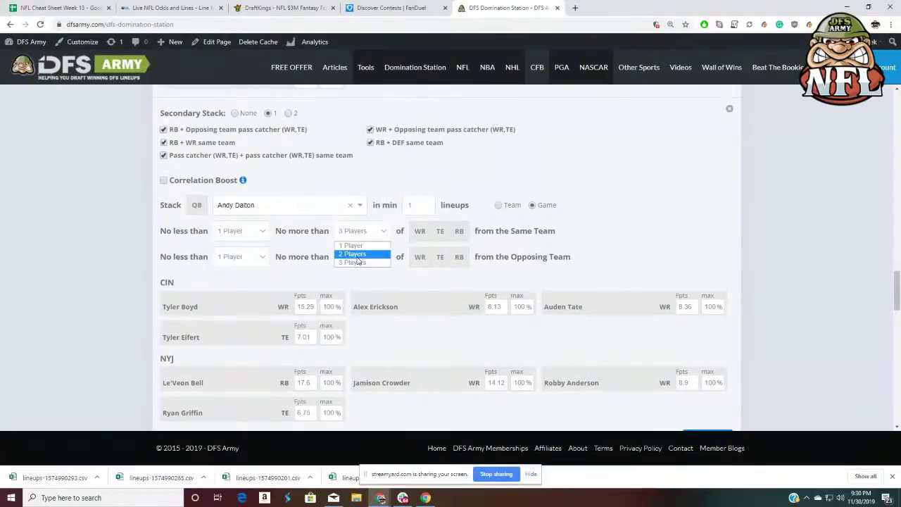
pyautogui.click(355, 255)
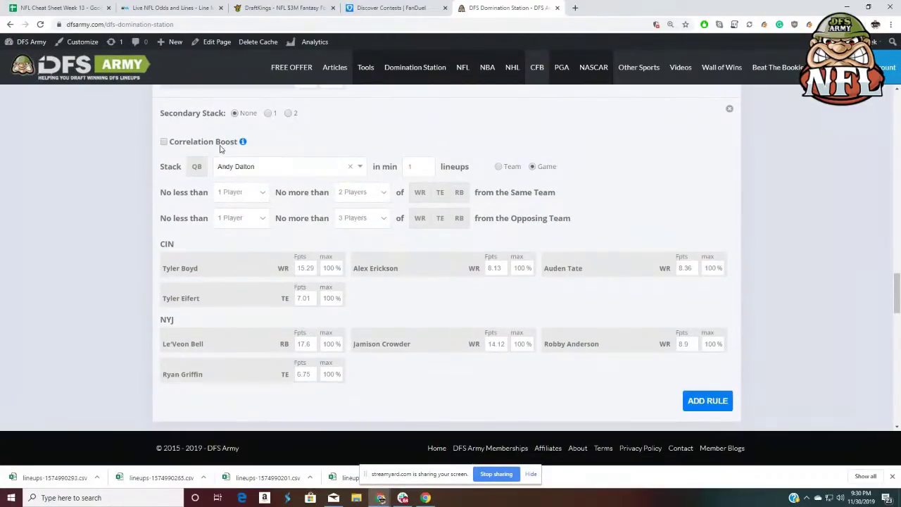
pyautogui.click(164, 142)
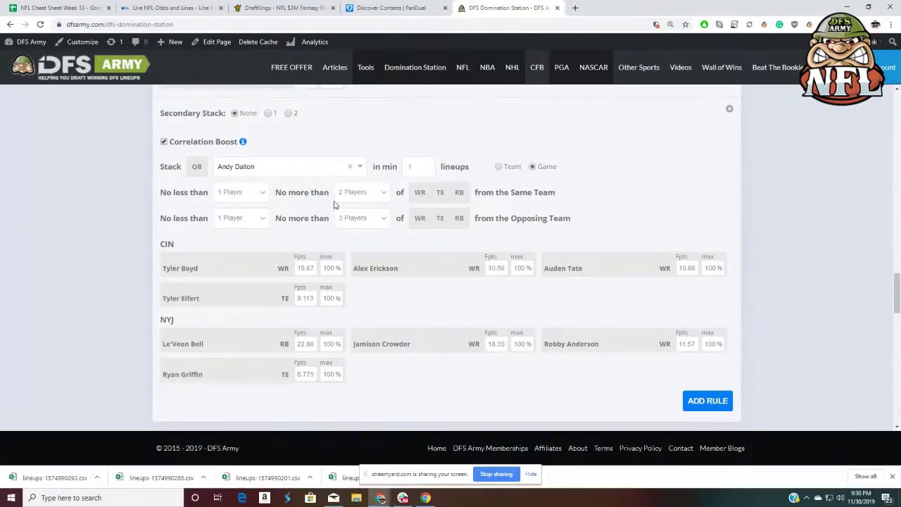
pyautogui.click(373, 219)
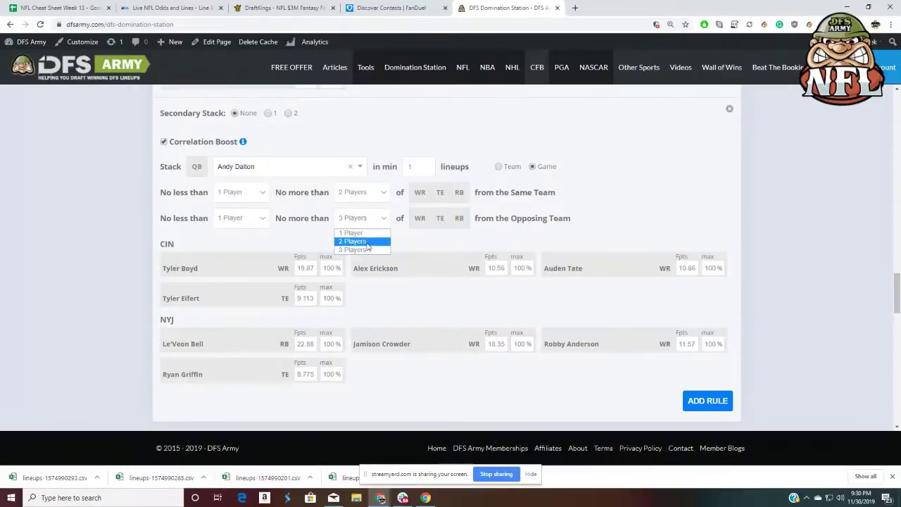
pyautogui.click(366, 242)
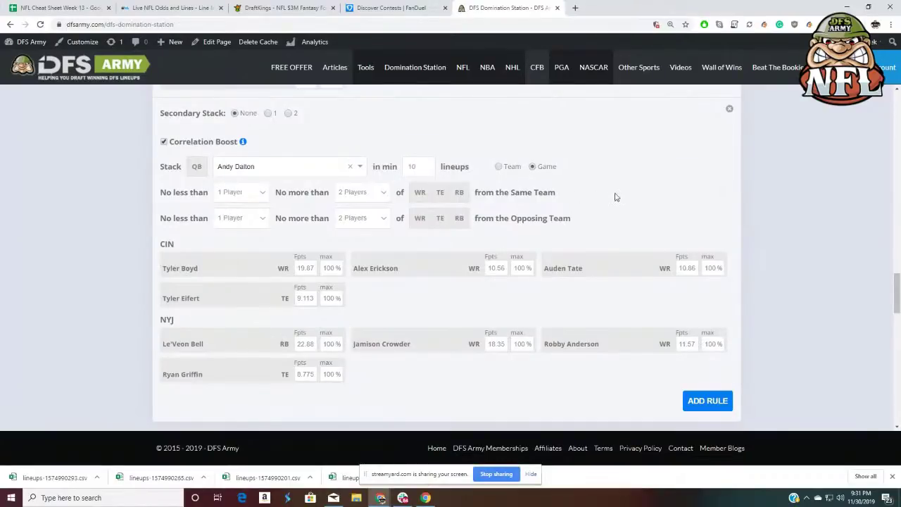
# - Limit the Andy Dalton Team rule to no more than 2 players from the same team
pyautogui.scroll(4, 616, 197)
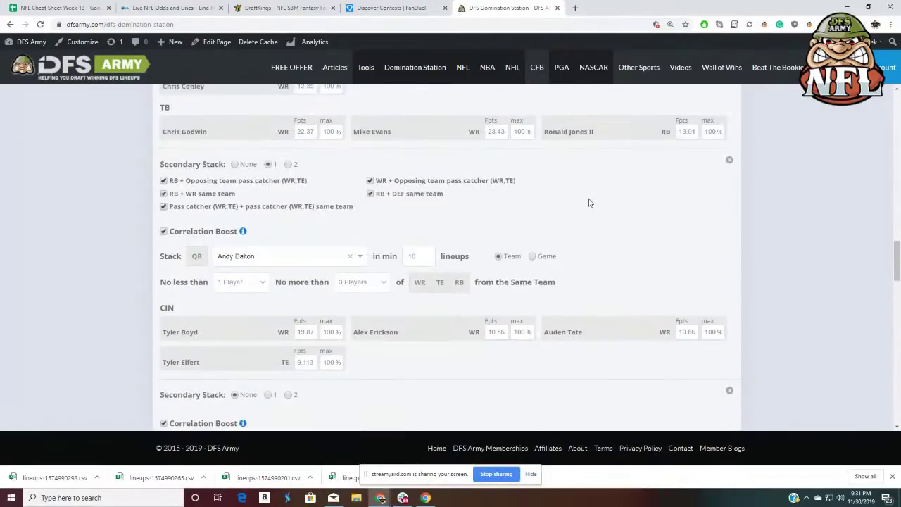
pyautogui.scroll(-2, 554, 222)
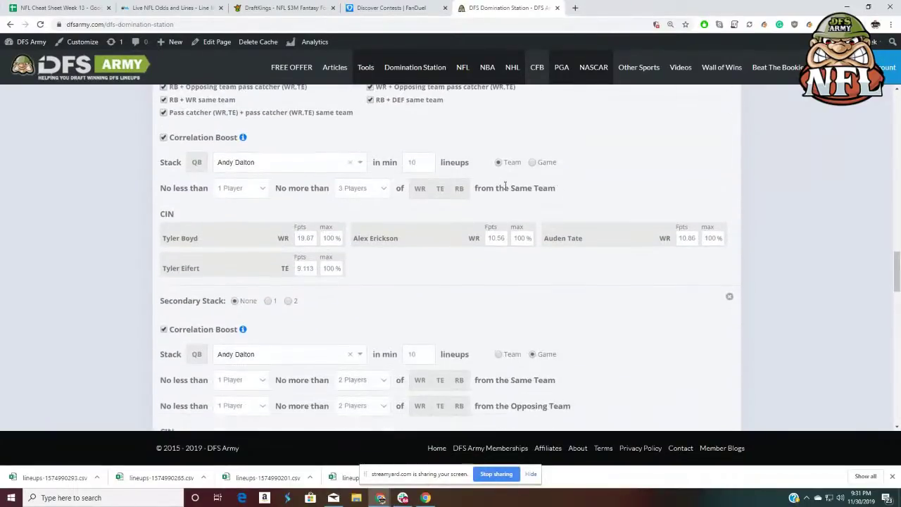
pyautogui.click(371, 187)
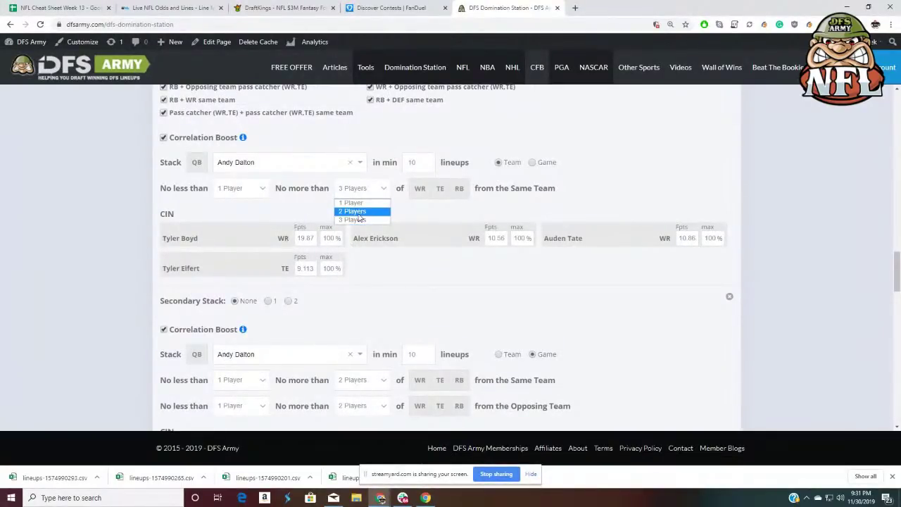
pyautogui.click(358, 213)
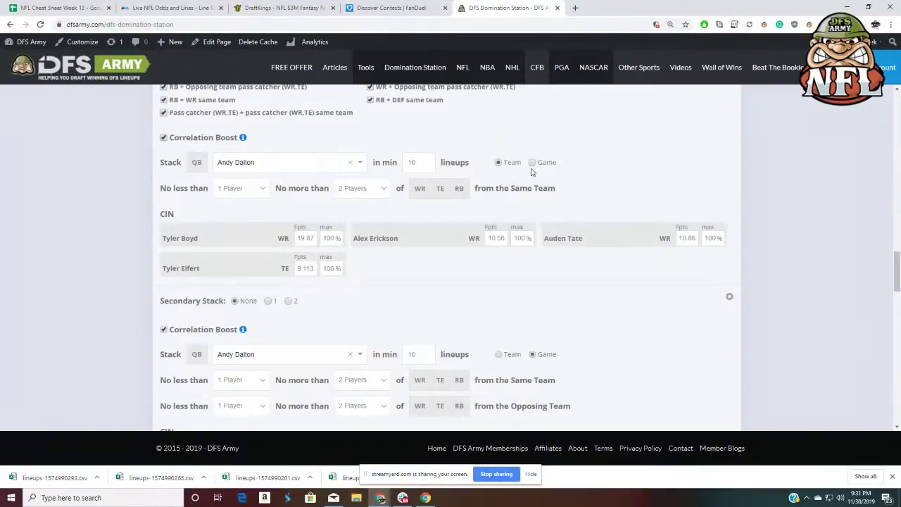
pyautogui.scroll(1, 249, 155)
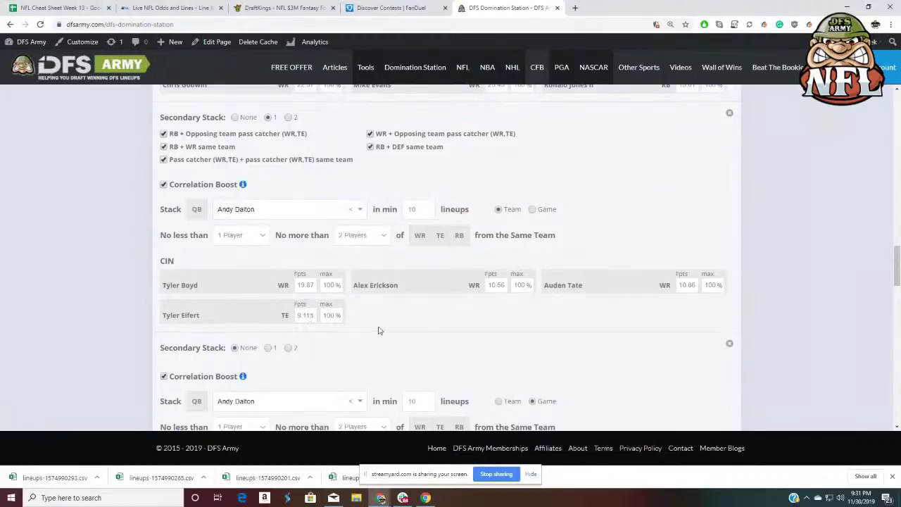
pyautogui.scroll(-2, 573, 316)
pyautogui.scroll(-15, 767, 296)
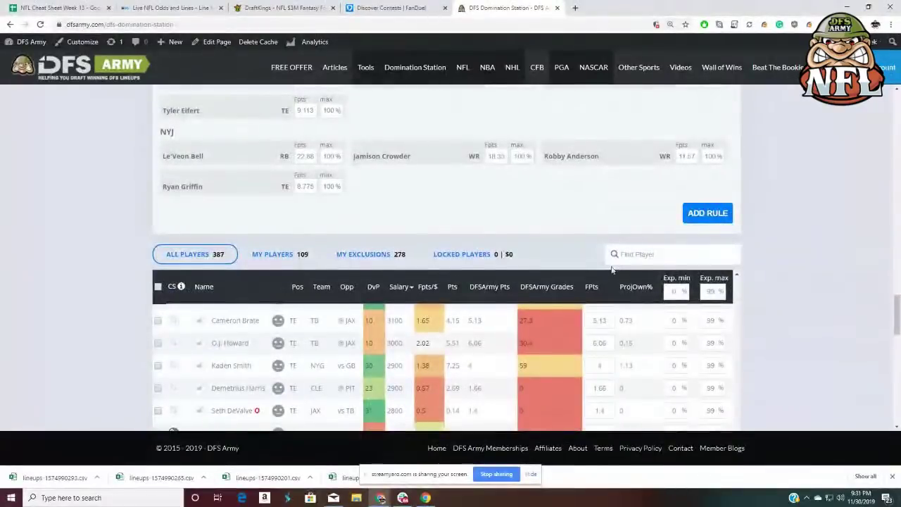
# - Run the optimizer again to generate 100 lineups with the current player pool and stacking rules
pyautogui.scroll(1, 767, 296)
pyautogui.scroll(-10, 677, 308)
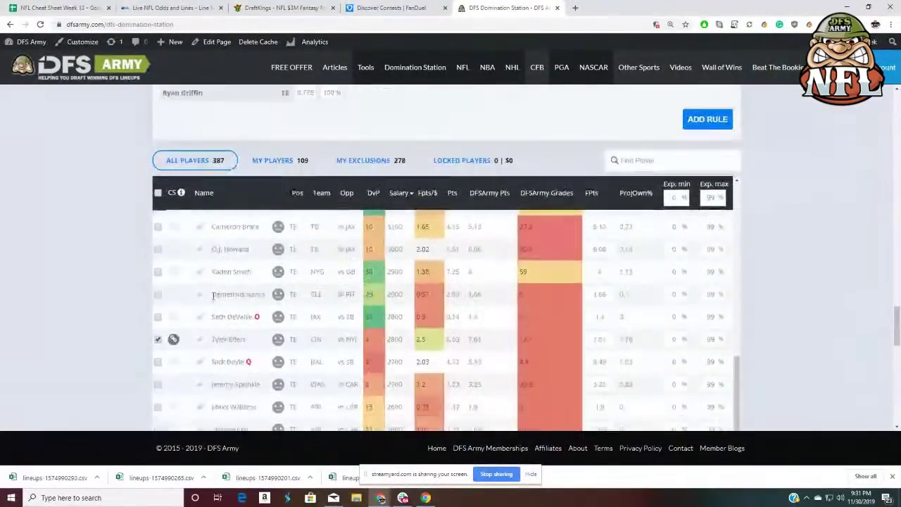
pyautogui.click(402, 266)
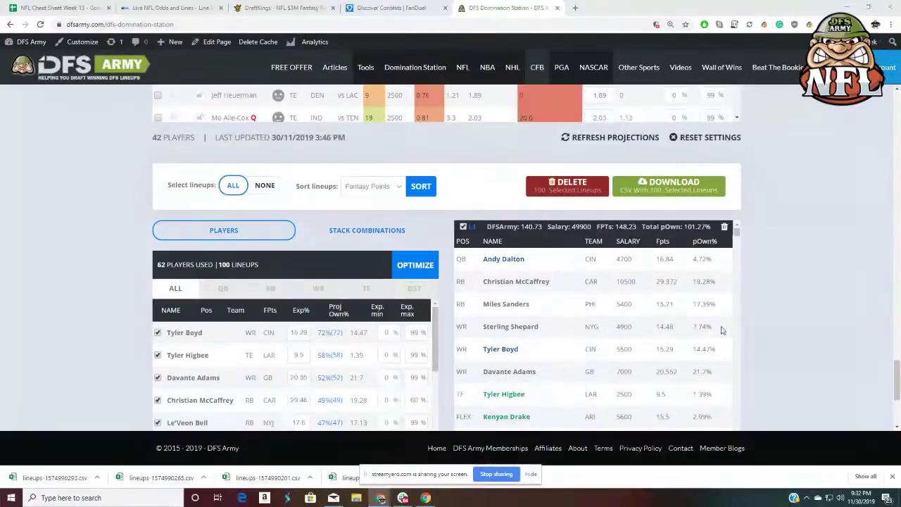
# - Among the running backs used, set the projected points for Leonard Fournette to 19 and for Le'Veon Bell to 16.5
pyautogui.scroll(-2, 766, 307)
pyautogui.scroll(-2, 766, 308)
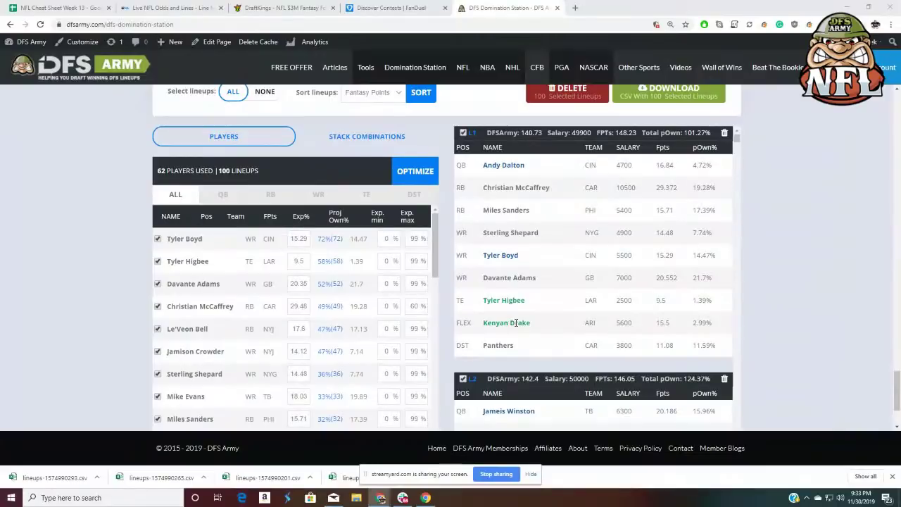
pyautogui.click(271, 197)
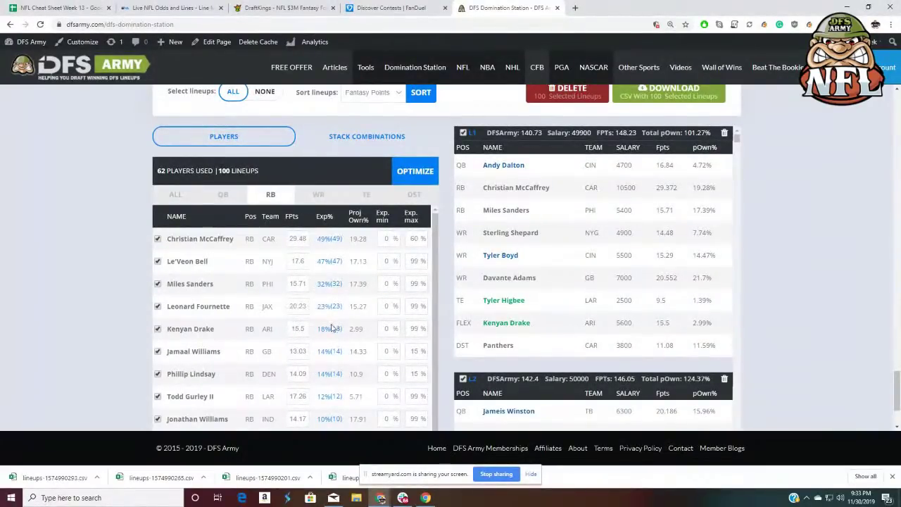
pyautogui.doubleClick(297, 306)
pyautogui.write('19')
pyautogui.click(301, 261)
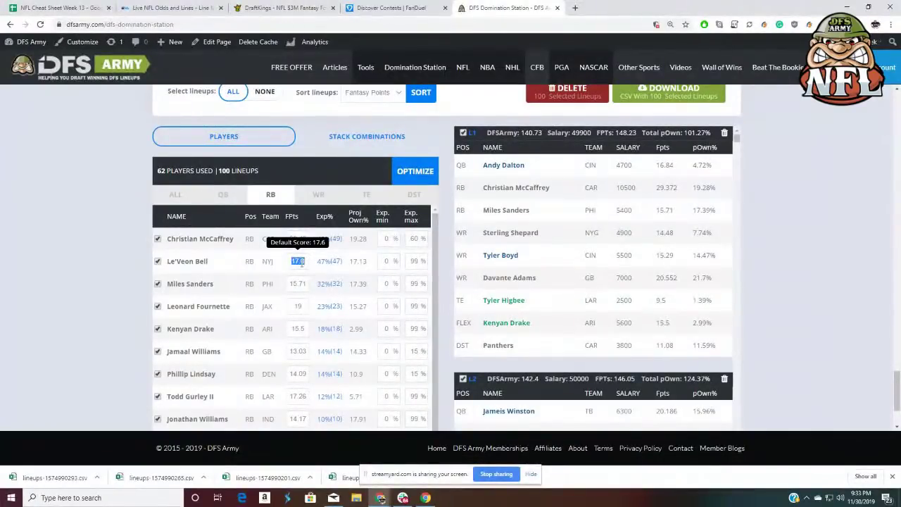
pyautogui.write('1')
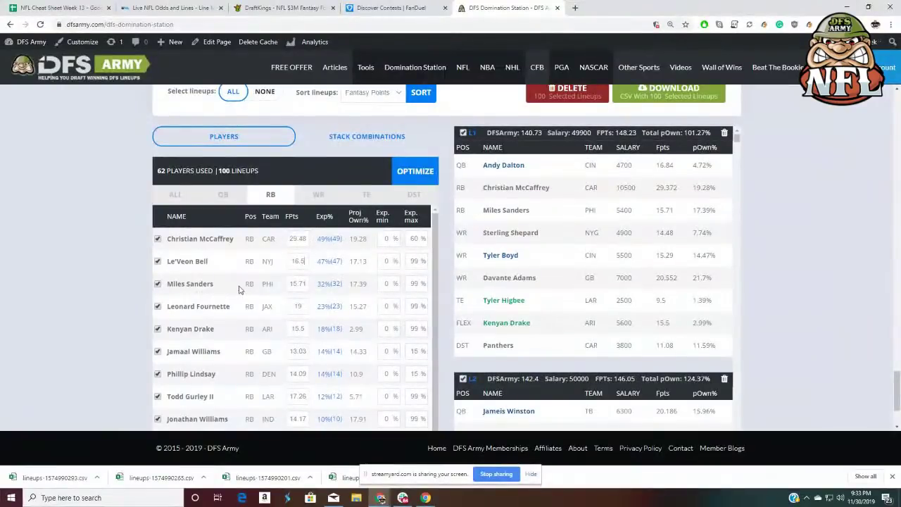
# - Examine the running back exposures and the quarterback stack combinations with their exposure percentages
pyautogui.scroll(-1, 239, 290)
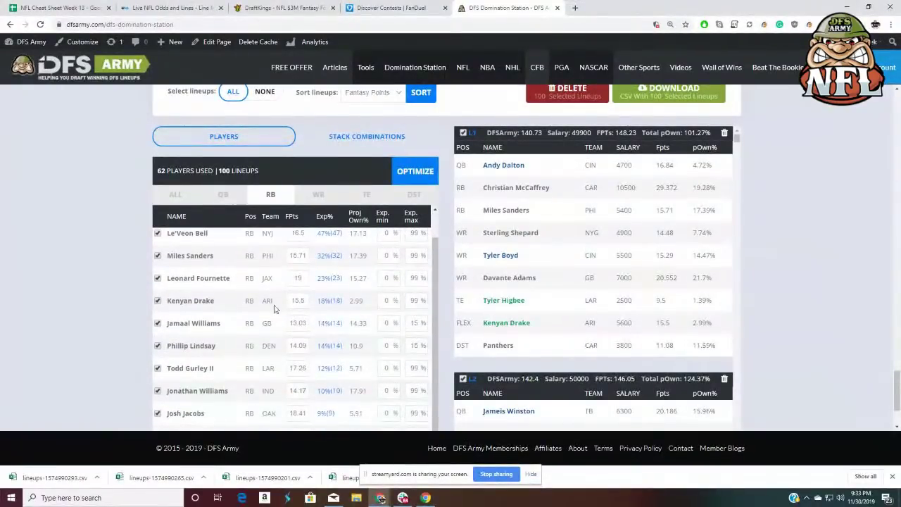
pyautogui.scroll(-2, 240, 292)
pyautogui.scroll(1, 324, 320)
pyautogui.scroll(3, 337, 316)
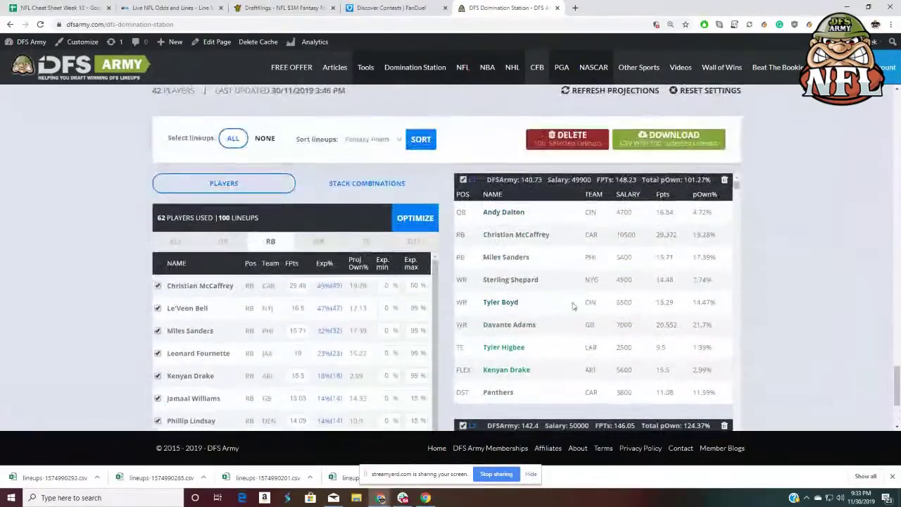
pyautogui.scroll(3, 751, 256)
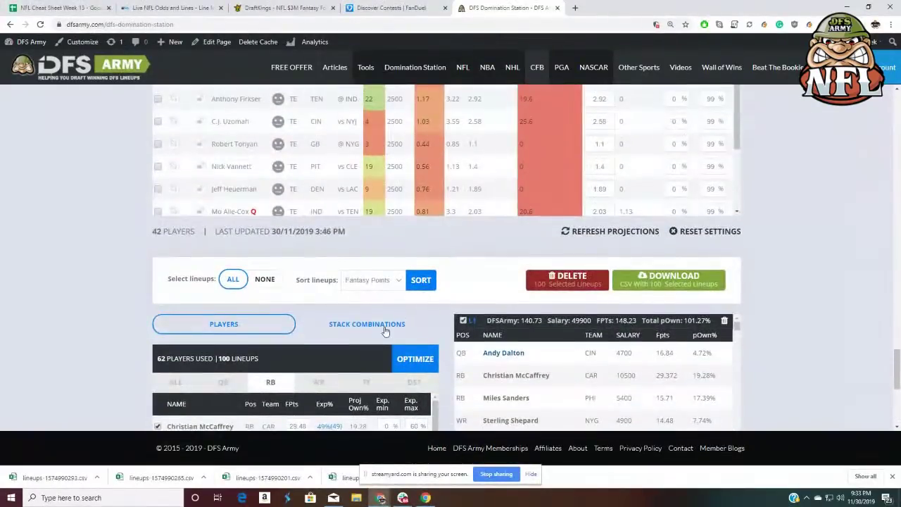
pyautogui.click(385, 325)
pyautogui.scroll(-4, 129, 266)
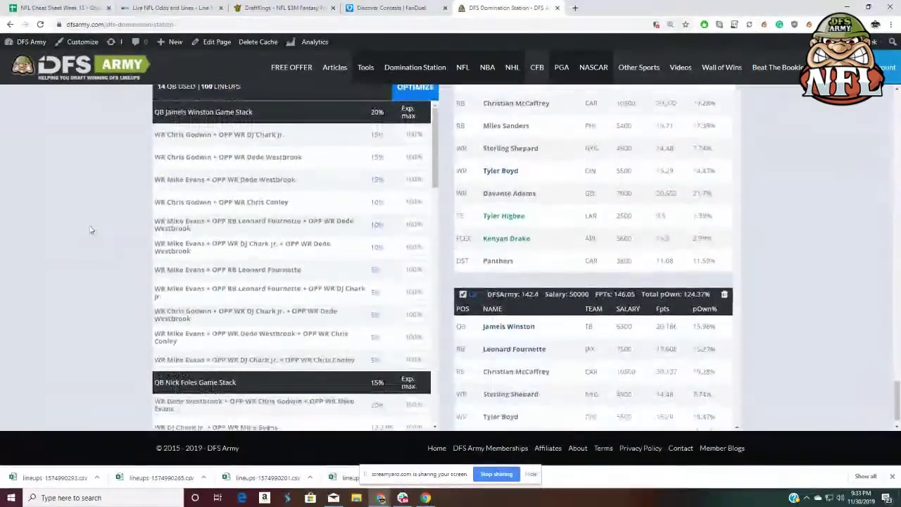
pyautogui.scroll(-3, 194, 213)
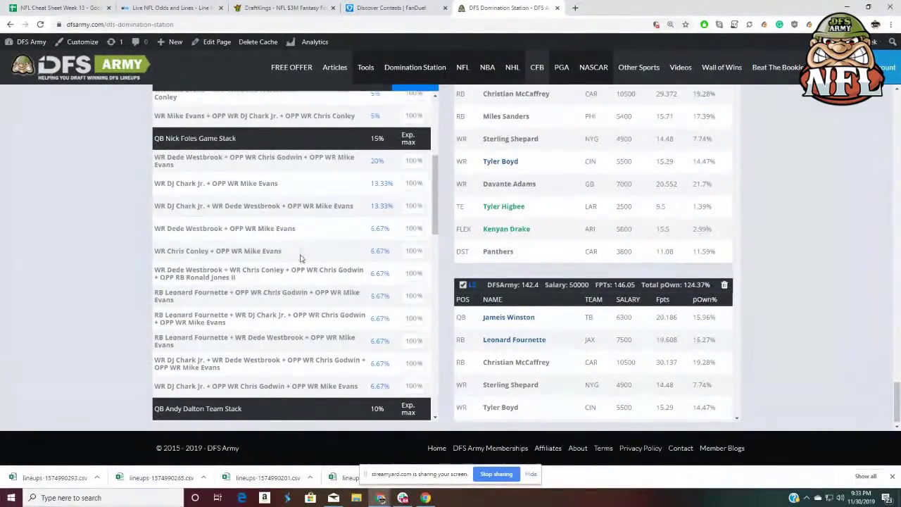
pyautogui.scroll(-3, 301, 259)
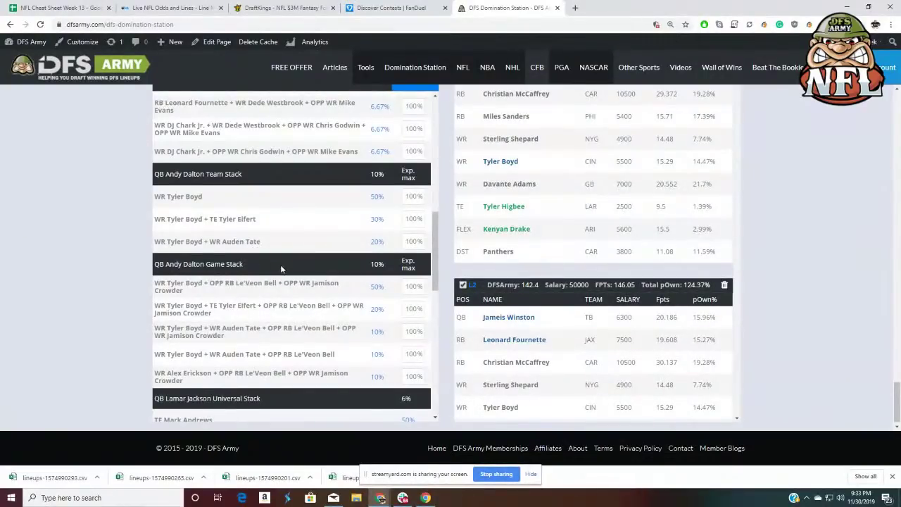
pyautogui.scroll(-1, 280, 269)
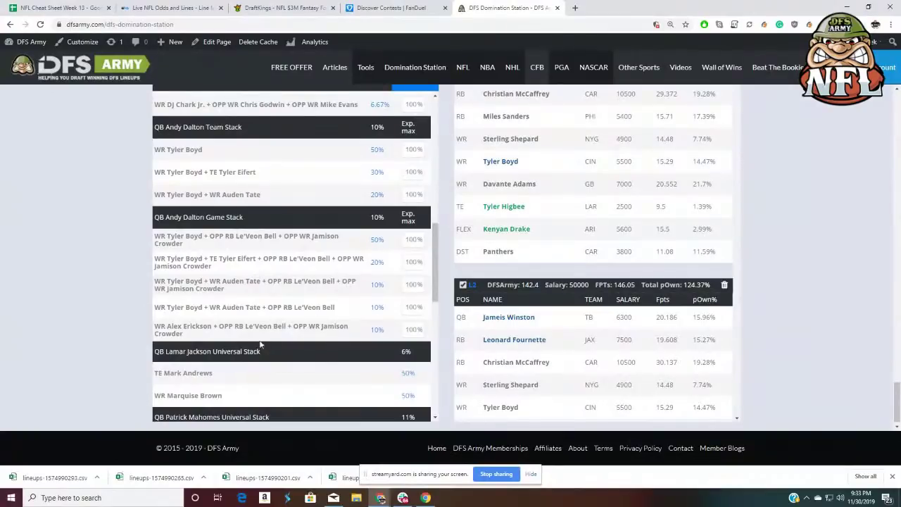
pyautogui.scroll(-3, 308, 304)
# - In the Andy Dalton game stack, cap the Tyler Boyd, Le'Veon Bell and Jamison Crowder combination at 20% maximum exposure
pyautogui.scroll(3, 308, 304)
pyautogui.doubleClick(407, 240)
pyautogui.write('20')
# - Examine the universal stack combinations, the existing stacking rules and the optimizer settings
pyautogui.scroll(-3, 162, 259)
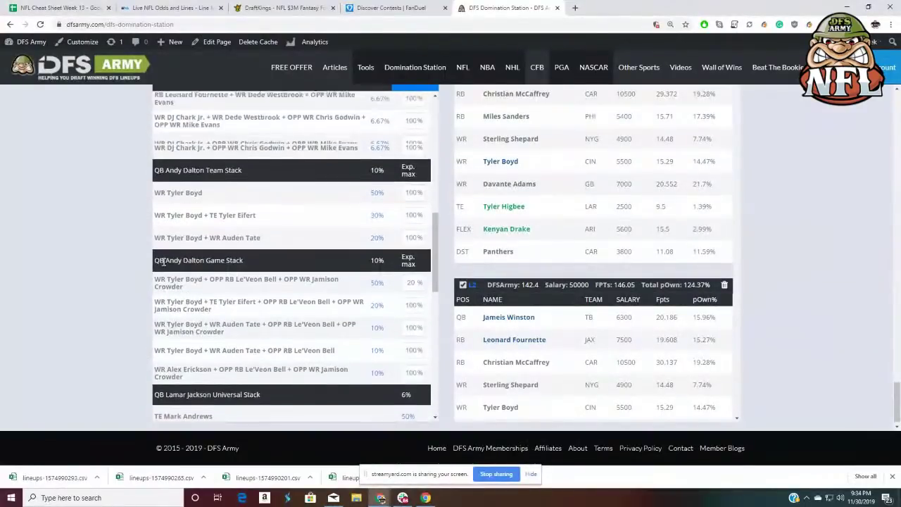
pyautogui.scroll(-4, 211, 266)
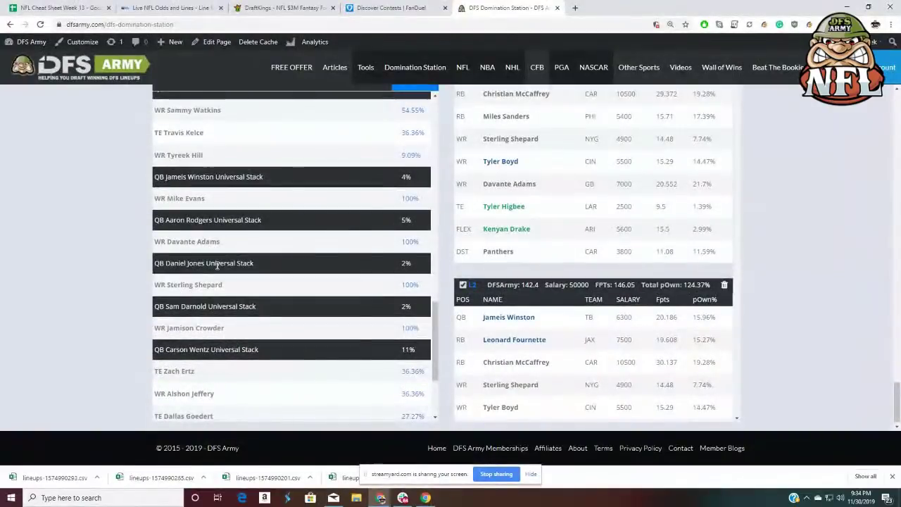
pyautogui.scroll(-3, 255, 279)
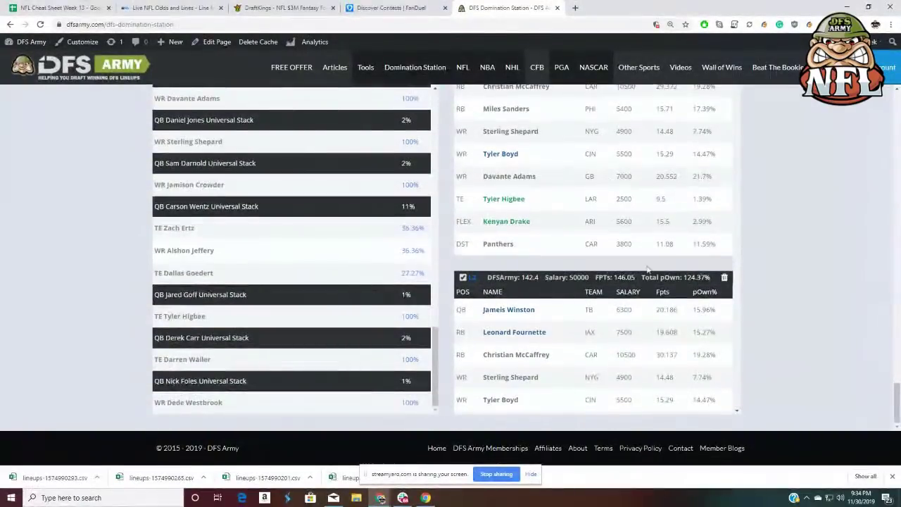
pyautogui.scroll(3, 776, 259)
pyautogui.scroll(12, 777, 259)
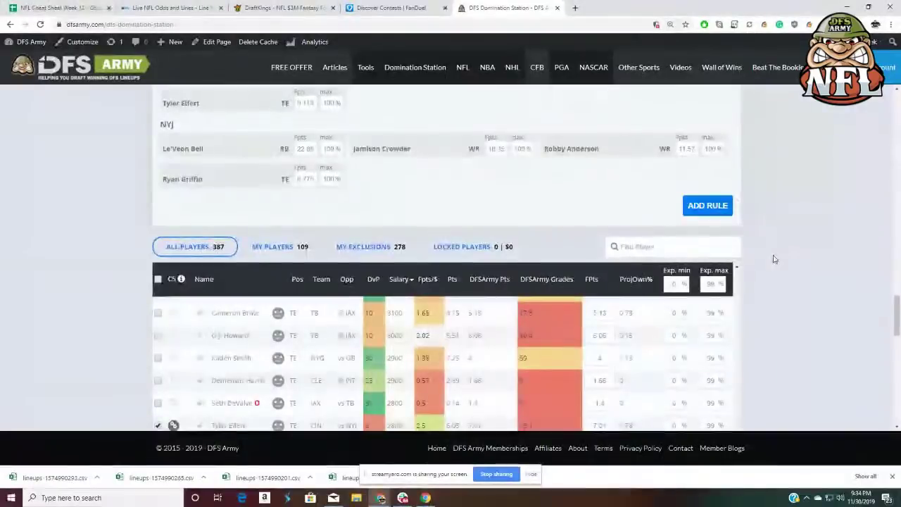
pyautogui.scroll(3, 346, 241)
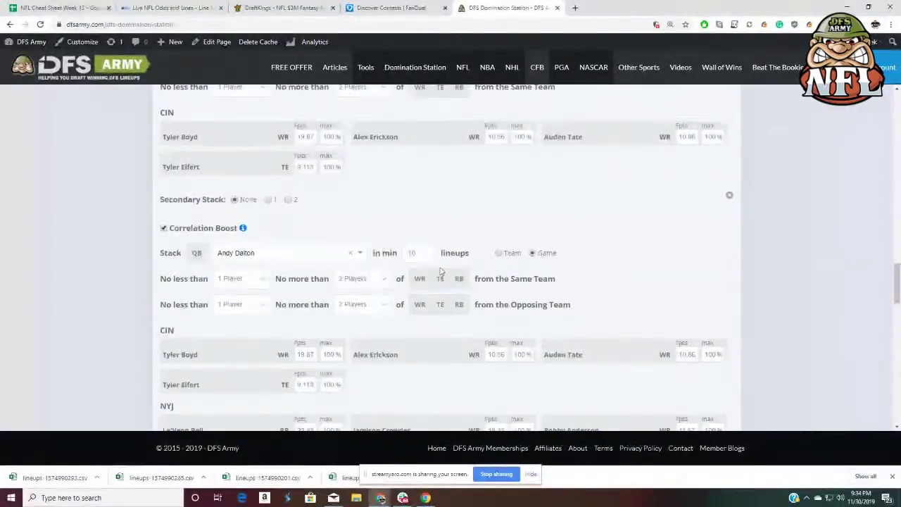
pyautogui.scroll(3, 444, 271)
pyautogui.scroll(3, 451, 267)
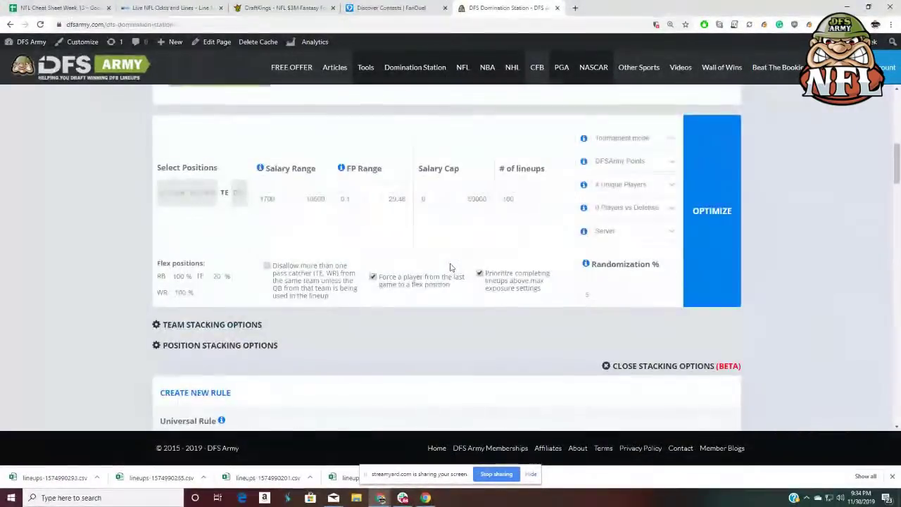
# - Add a team stacking rule for quarterback Patrick Mahomes in a minimum of 20 lineups
pyautogui.scroll(-6, 447, 246)
pyautogui.scroll(-10, 448, 243)
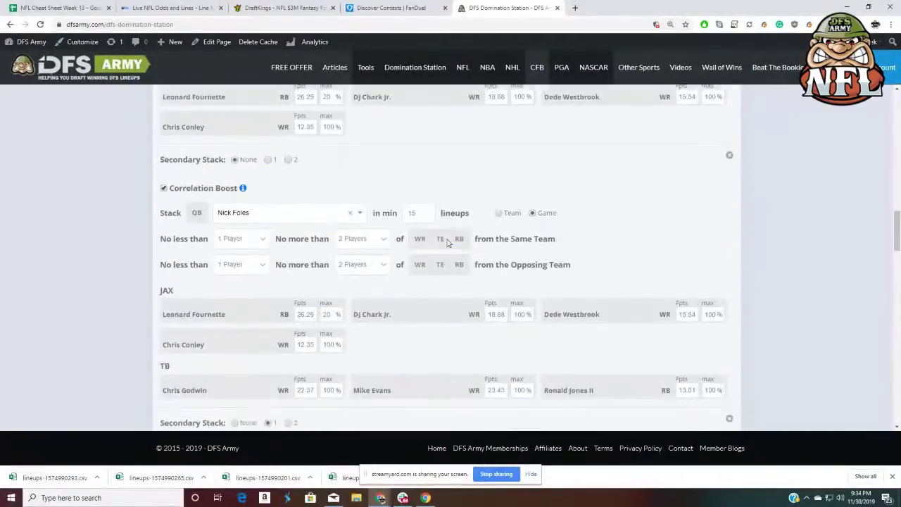
pyautogui.scroll(-5, 454, 225)
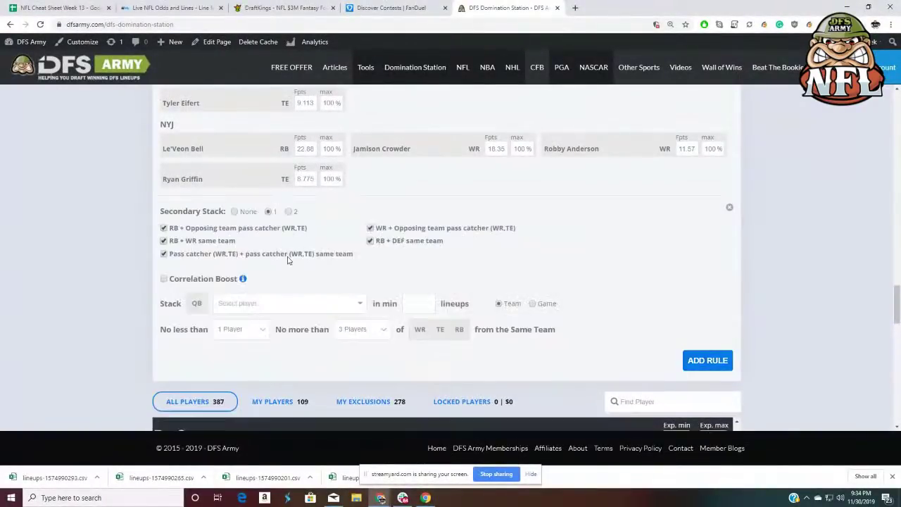
pyautogui.click(243, 304)
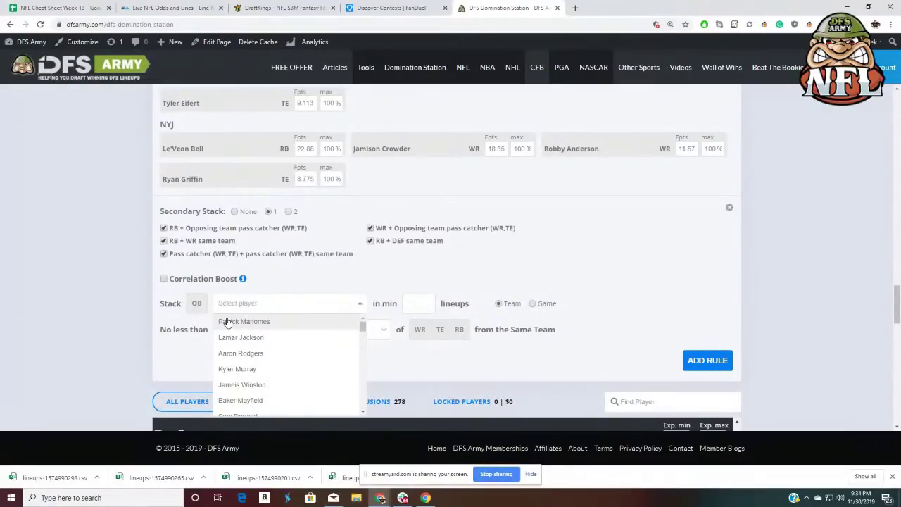
pyautogui.click(227, 323)
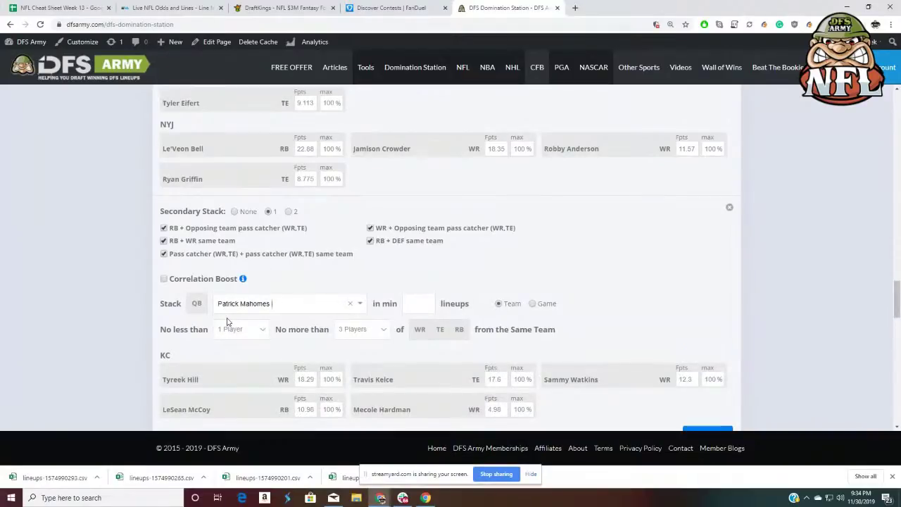
pyautogui.click(416, 304)
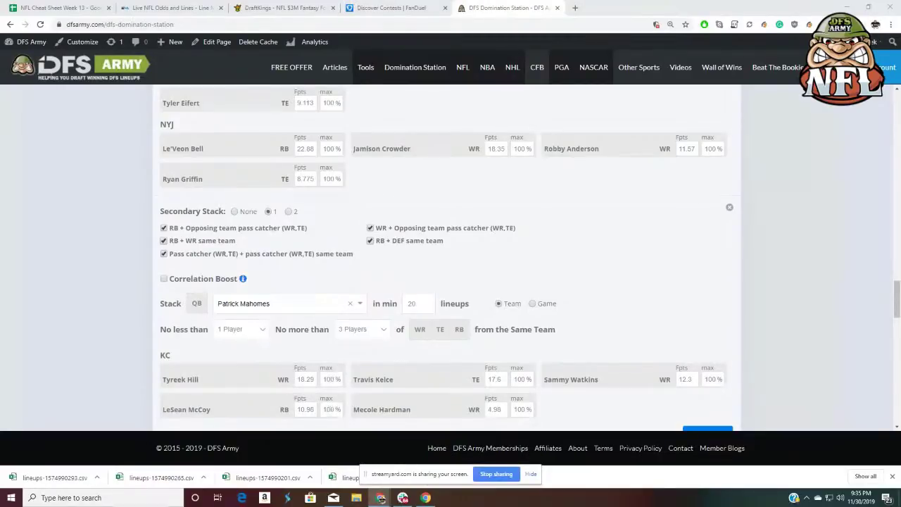
# - Enable Correlation Boost on the Patrick Mahomes rule and allow no more than 1 player from the same team
pyautogui.scroll(-1, 452, 316)
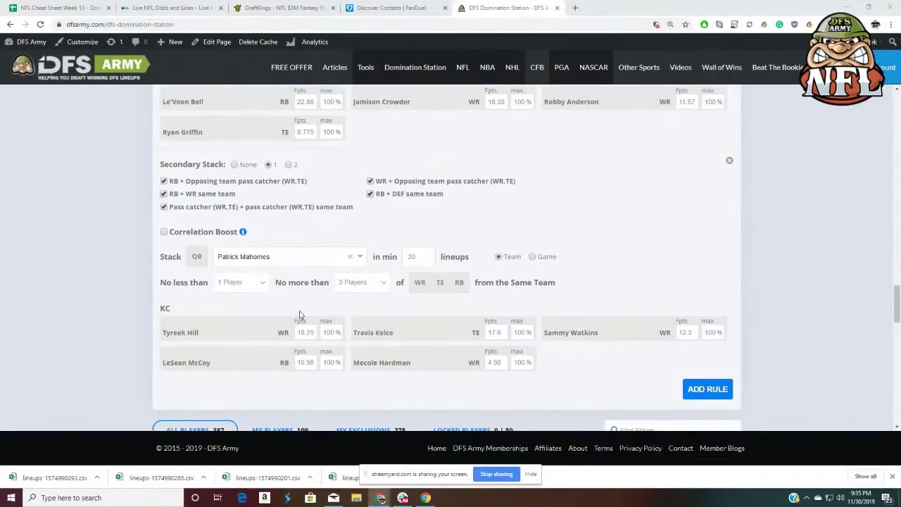
pyautogui.click(164, 236)
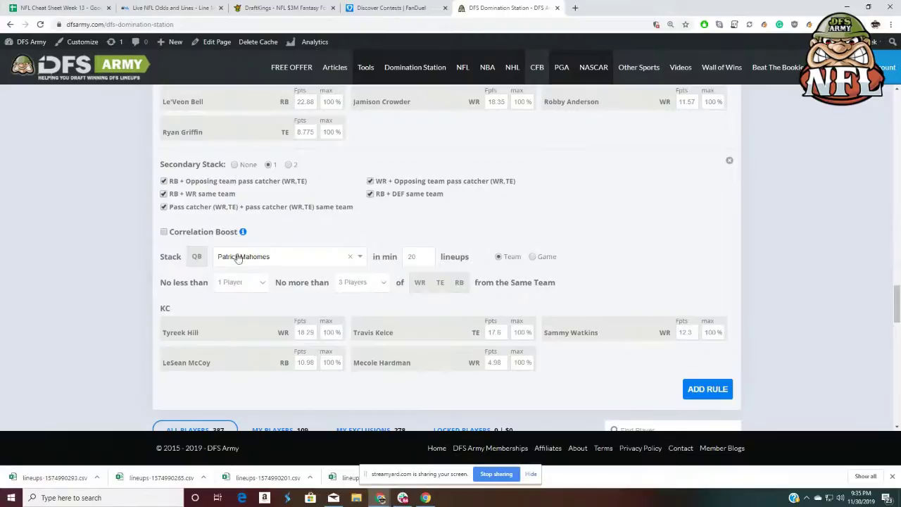
pyautogui.click(384, 285)
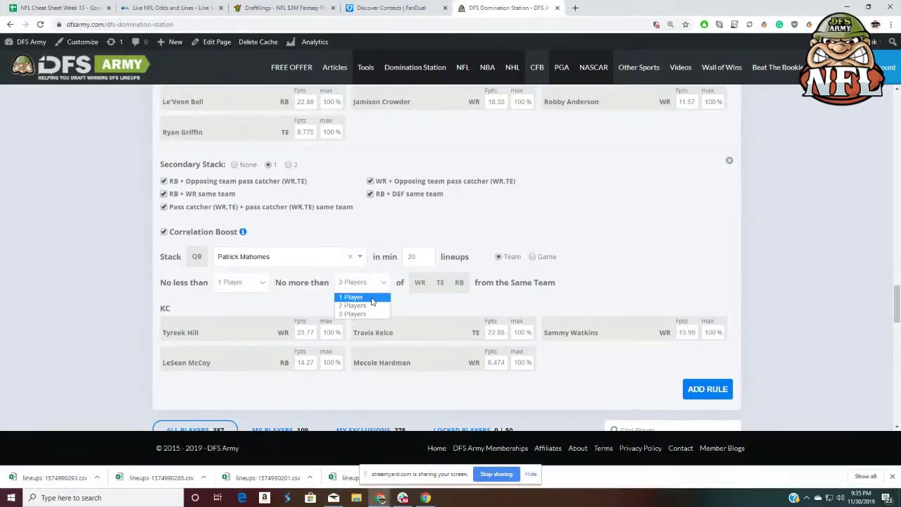
pyautogui.click(372, 298)
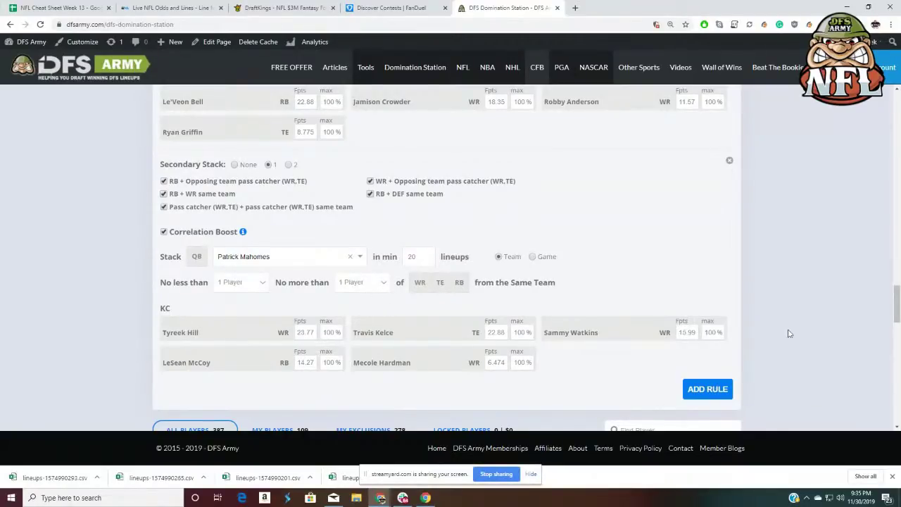
# - Allow up to 2 same-team players in the Patrick Mahomes stack and set LeSean McCoy's maximum to 0%
pyautogui.scroll(1, 790, 342)
pyautogui.scroll(5, 790, 342)
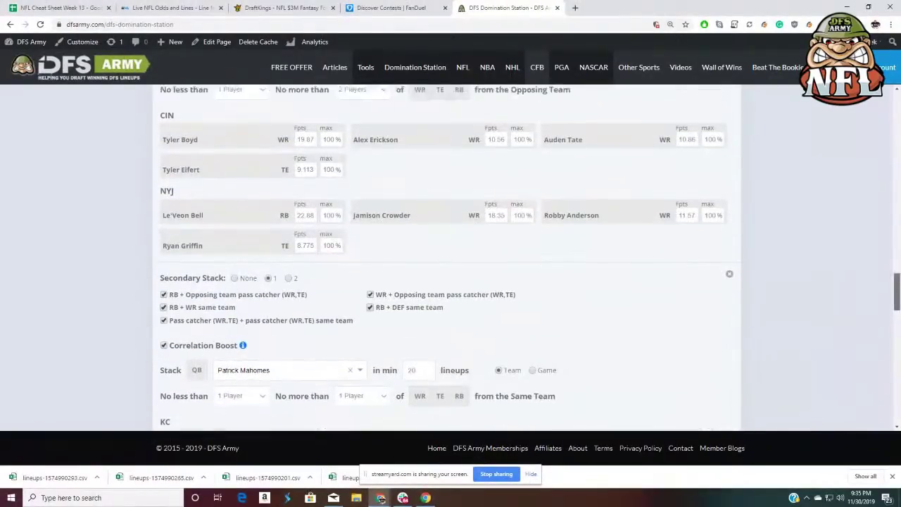
pyautogui.moveTo(897, 163); pyautogui.dragTo(897, 308)
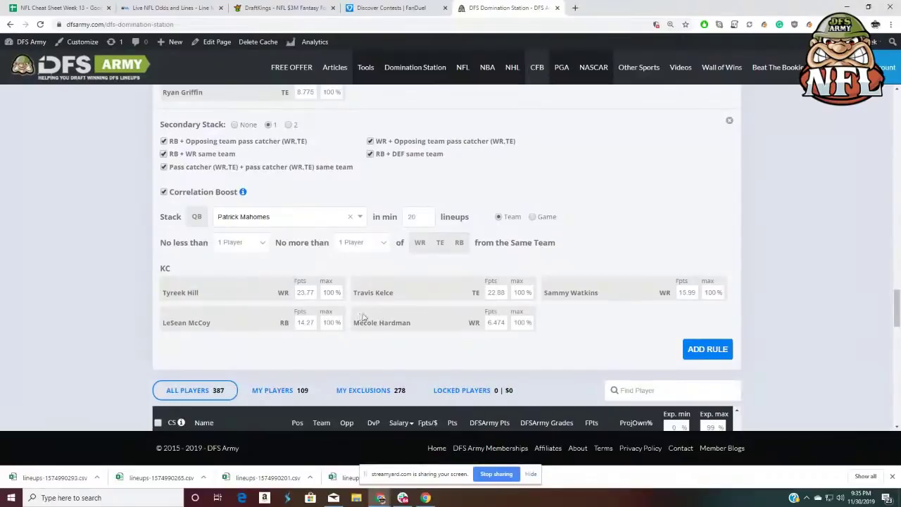
pyautogui.click(353, 241)
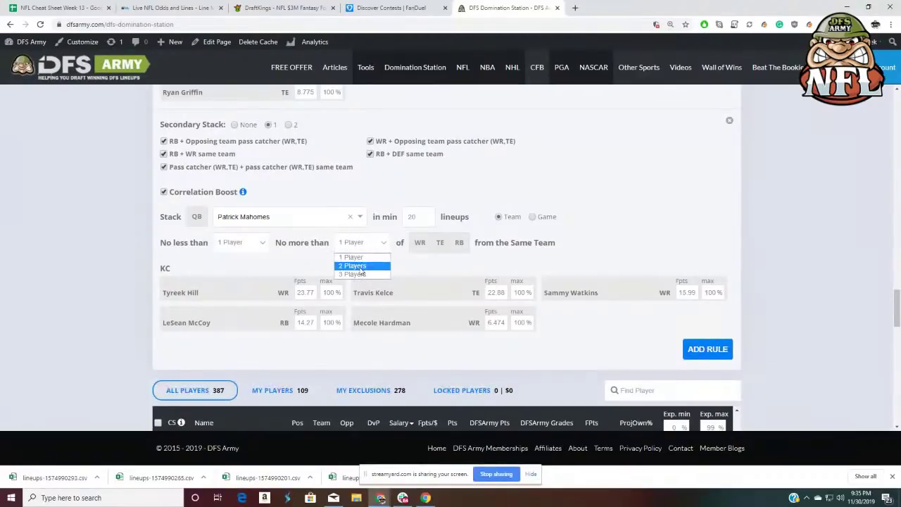
pyautogui.click(359, 266)
pyautogui.doubleClick(327, 323)
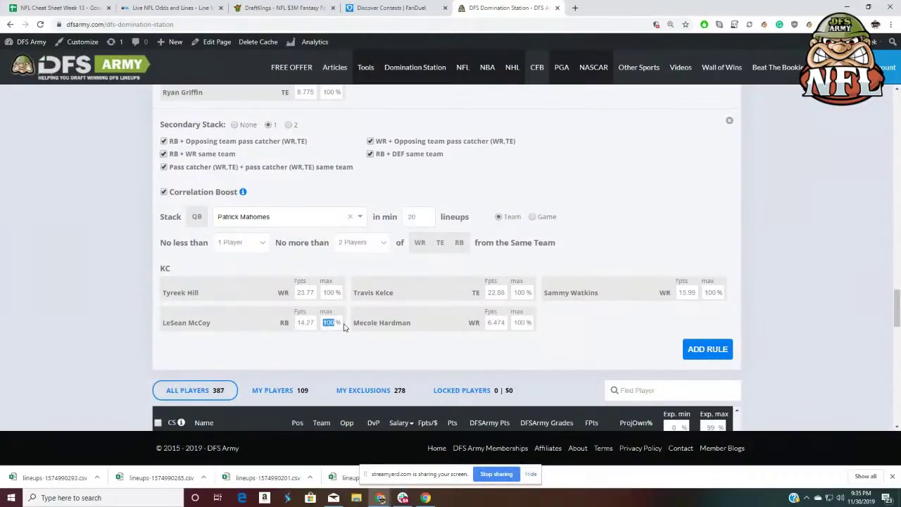
pyautogui.write('0')
# - Limit the Patrick Mahomes stack to no more than 1 player and set Tyreek Hill's projected points to 26.5
pyautogui.click(376, 245)
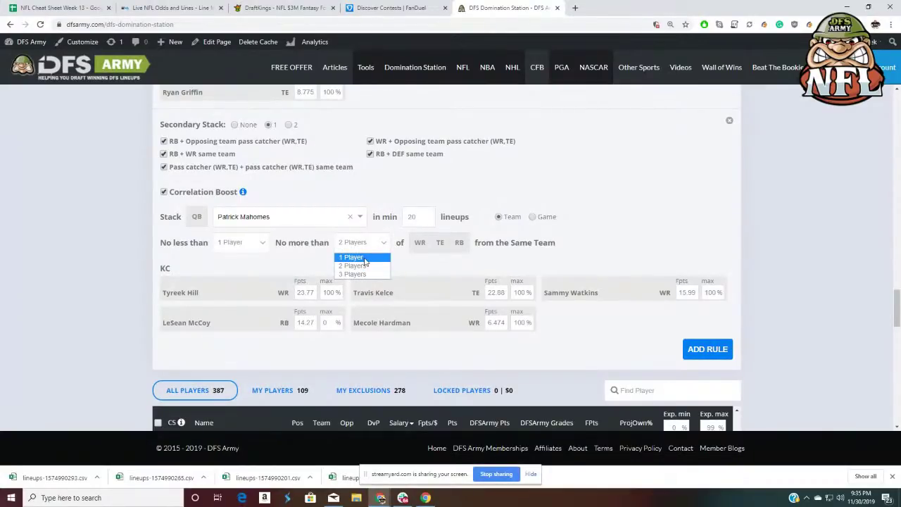
pyautogui.click(364, 258)
pyautogui.doubleClick(518, 292)
pyautogui.doubleClick(309, 292)
pyautogui.click(309, 292)
pyautogui.doubleClick(311, 292)
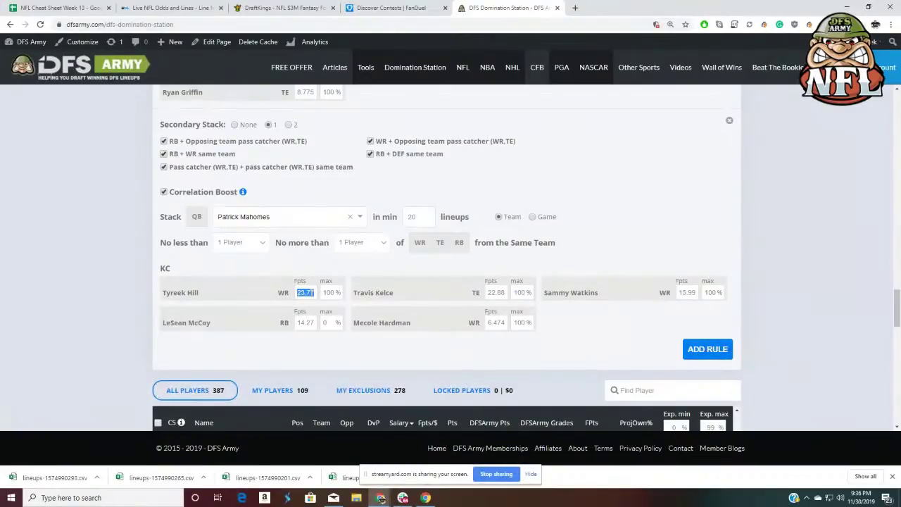
pyautogui.write('26')
# - In the Patrick Mahomes stack, set Travis Kelce's maximum to 60% and Sammy Watkins's maximum to 30%
pyautogui.doubleClick(520, 292)
pyautogui.write('60')
pyautogui.doubleClick(707, 292)
pyautogui.write('30')
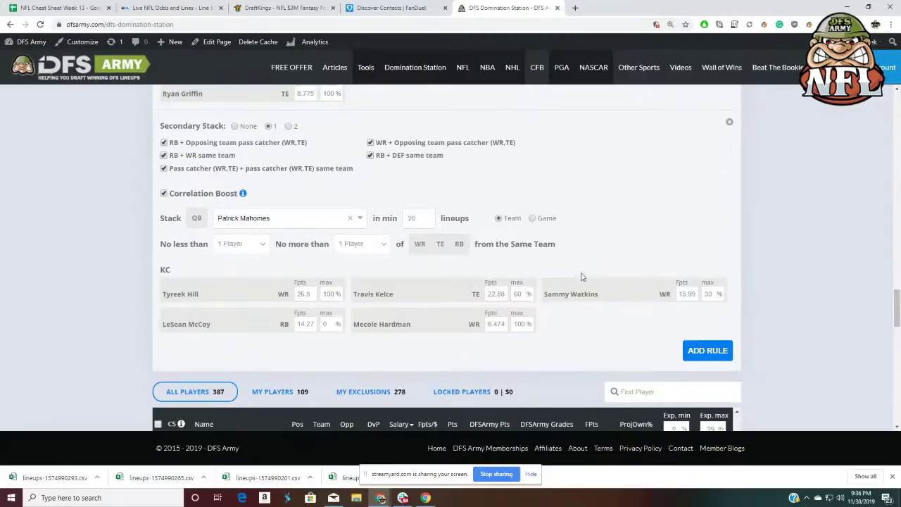
# - Add a team stack rule for Jared Goff in at least 15 lineups with Correlation Boost enabled
pyautogui.scroll(2, 577, 276)
pyautogui.scroll(-4, 574, 276)
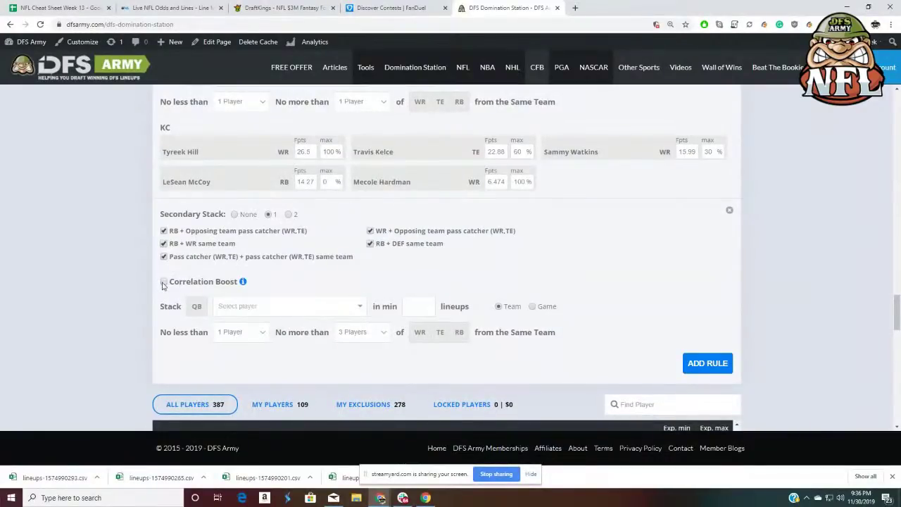
pyautogui.click(276, 307)
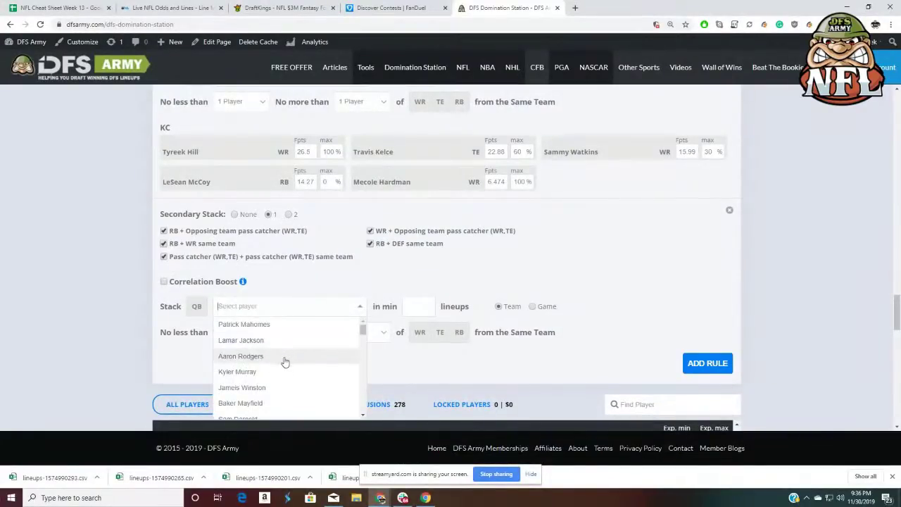
pyautogui.scroll(-1, 284, 366)
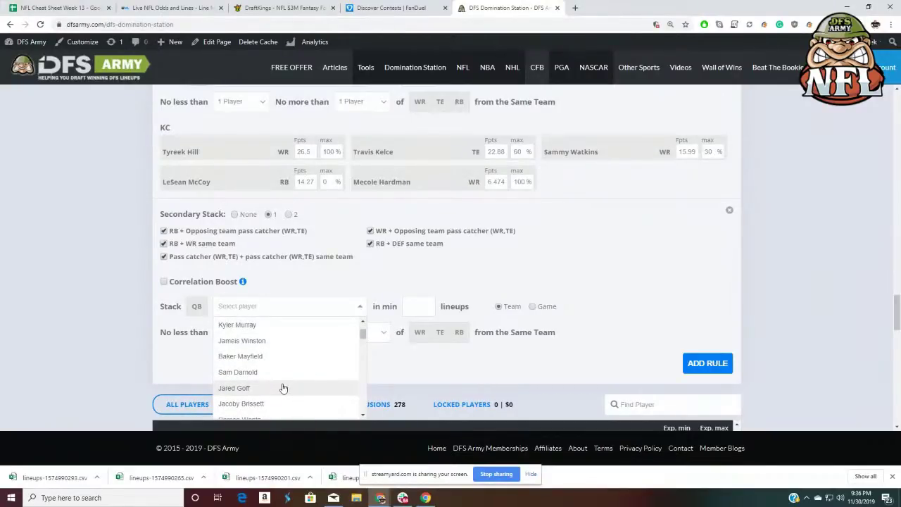
pyautogui.click(283, 388)
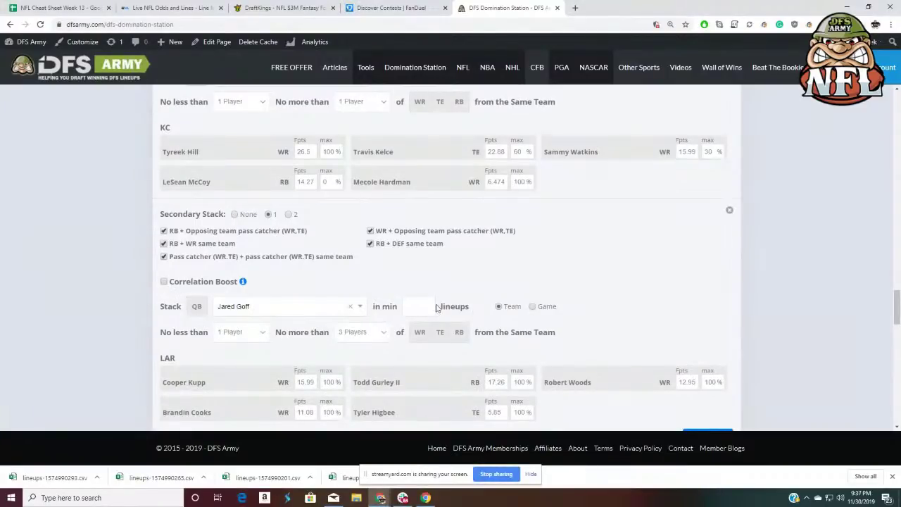
pyautogui.write('15')
pyautogui.scroll(-5, 559, 299)
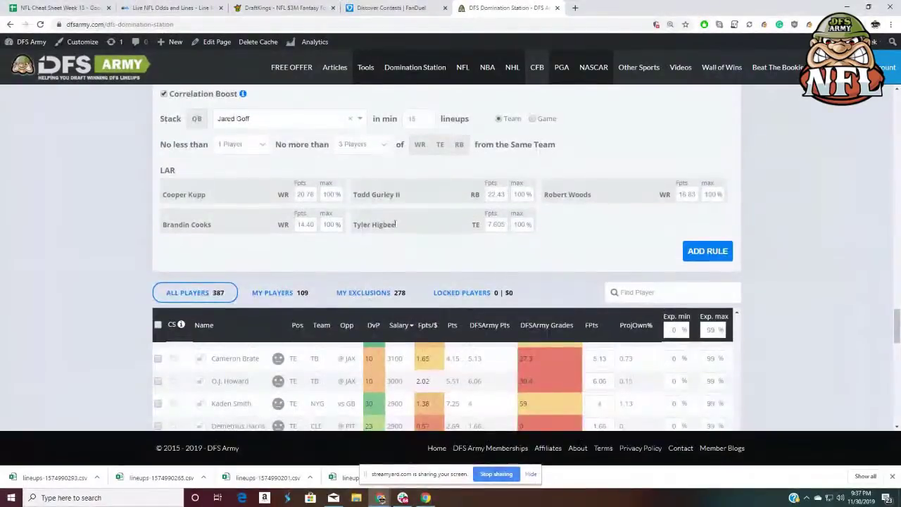
# - Limit the Jared Goff stack to no more than 2 same-team players and set Todd Gurley II's maximum to 0%
pyautogui.scroll(1, 422, 232)
pyautogui.click(361, 191)
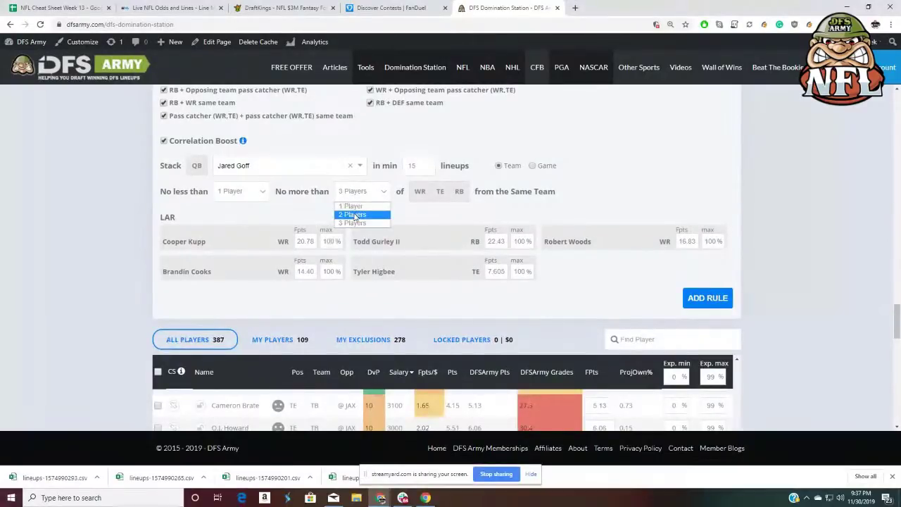
pyautogui.click(354, 215)
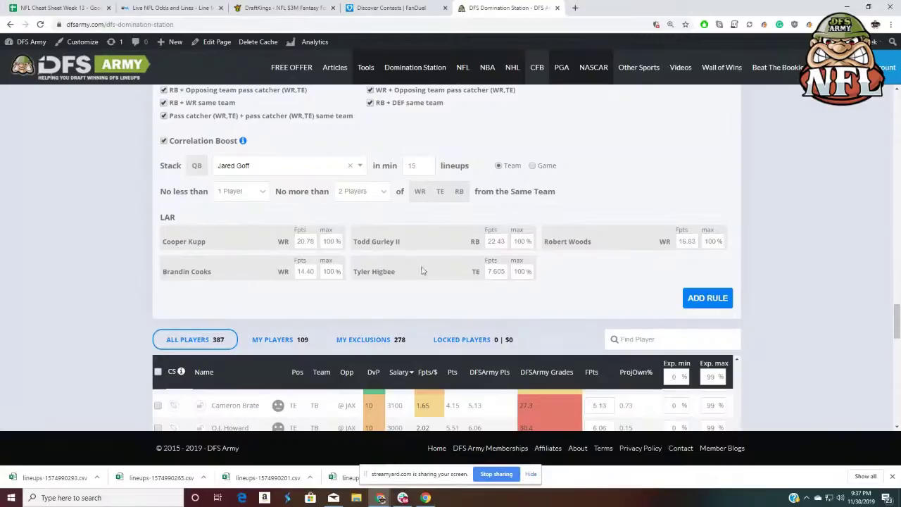
pyautogui.doubleClick(519, 242)
pyautogui.write('0')
pyautogui.scroll(-1, 624, 317)
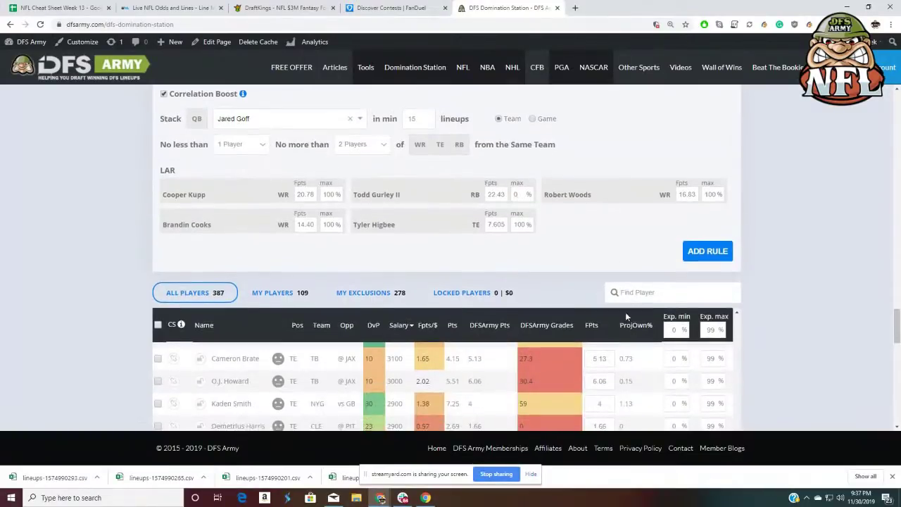
# - Check the Patrick Mahomes and Jared Goff stack rules and run the optimizer for 100 lineups
pyautogui.scroll(3, 625, 312)
pyautogui.scroll(-1, 725, 286)
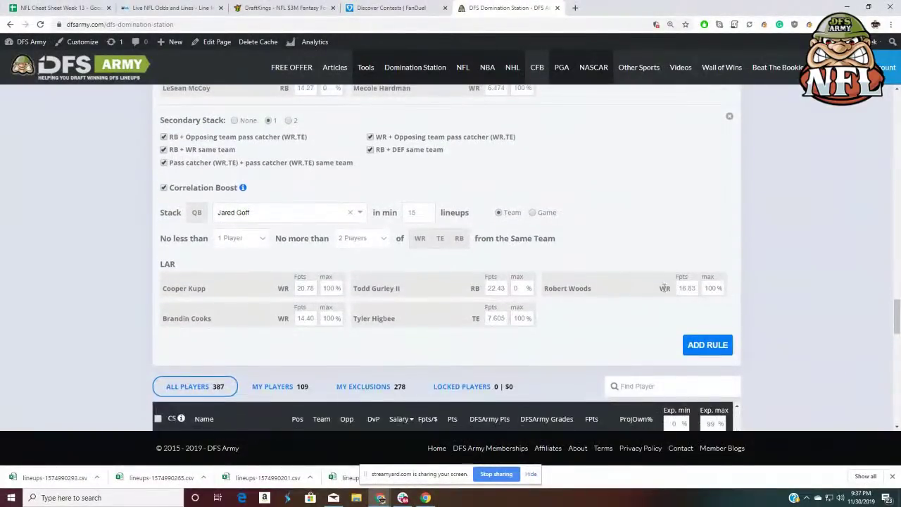
pyautogui.scroll(-3, 741, 285)
pyautogui.scroll(4, 325, 198)
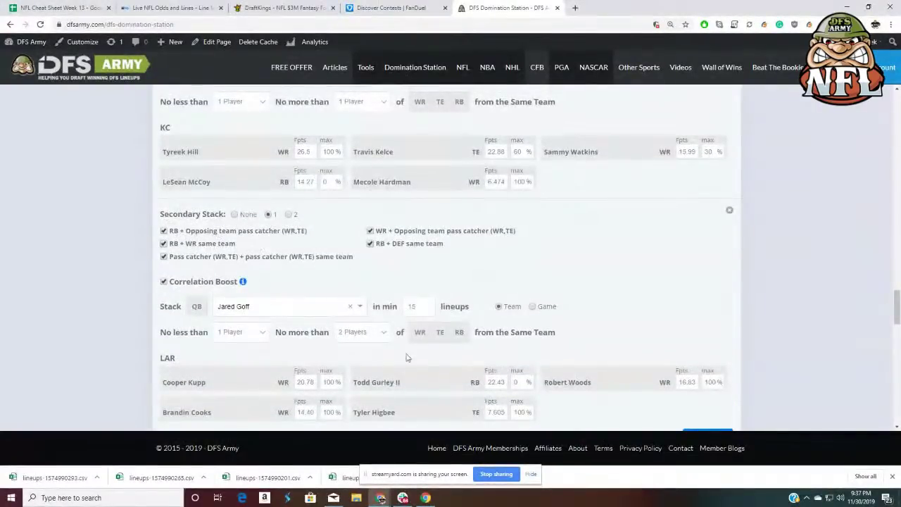
pyautogui.scroll(-5, 895, 314)
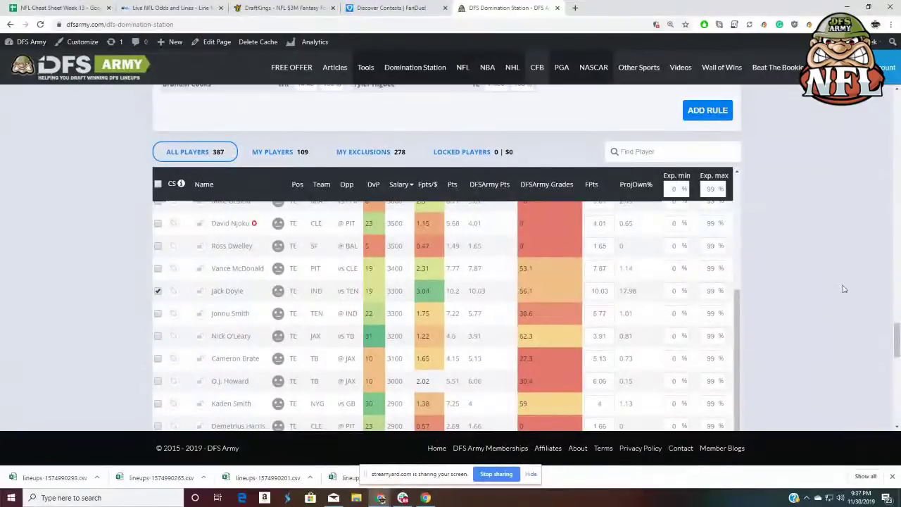
pyautogui.scroll(-2, 790, 233)
pyautogui.scroll(-10, 788, 235)
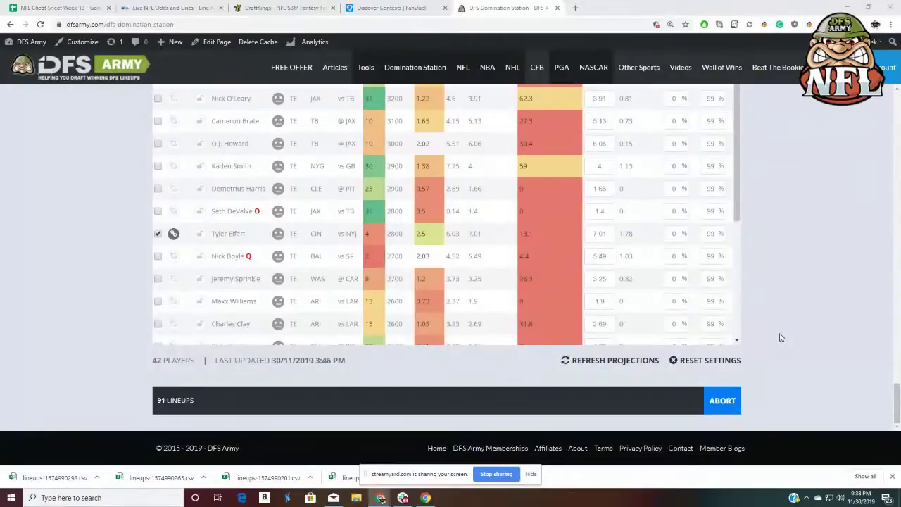
# - Review the generated lineups and show the player exposures for running backs only
pyautogui.scroll(10, 354, 232)
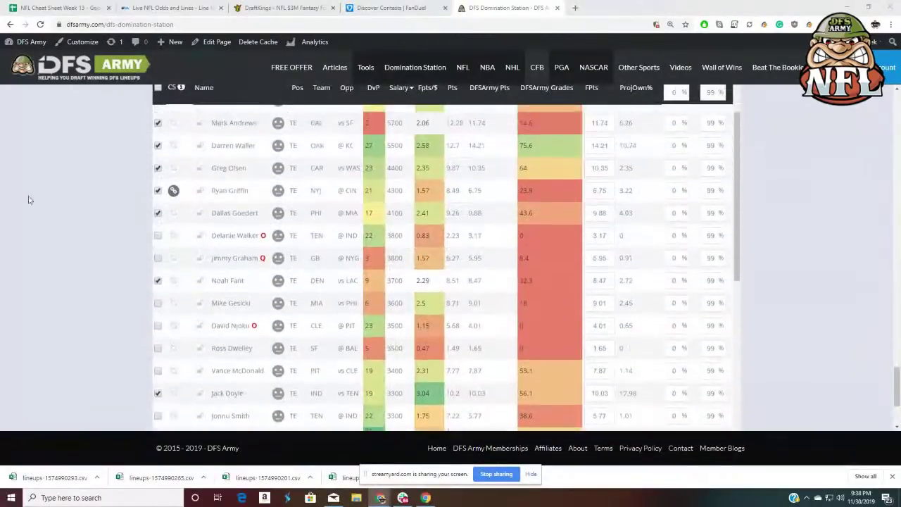
pyautogui.scroll(10, 80, 207)
pyautogui.scroll(-6, 101, 217)
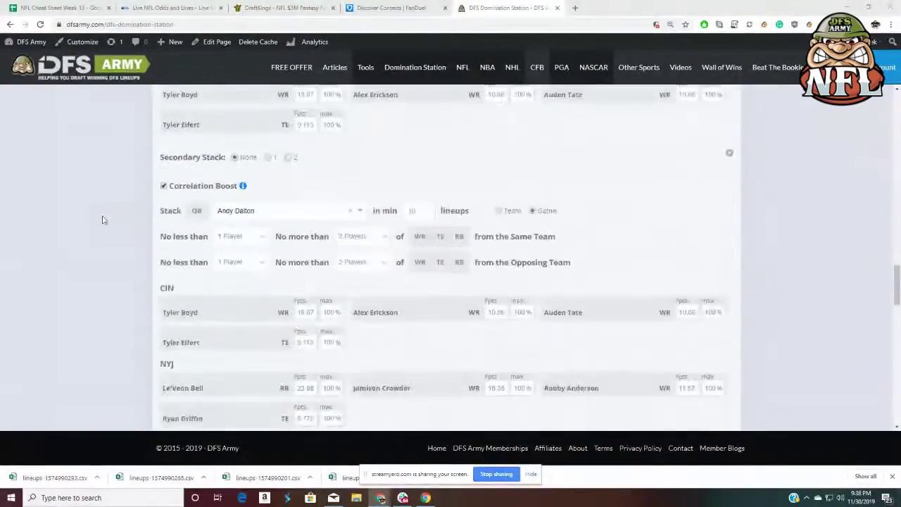
pyautogui.scroll(-8, 116, 222)
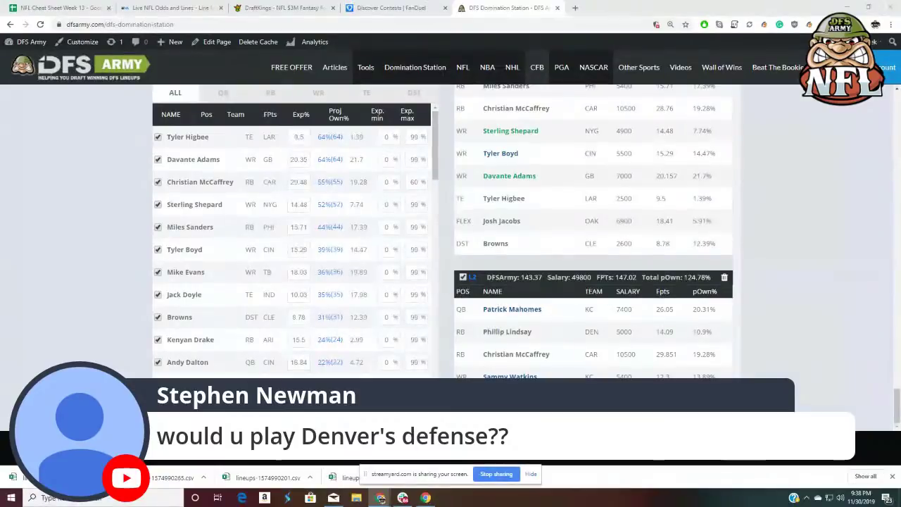
pyautogui.scroll(2, 52, 151)
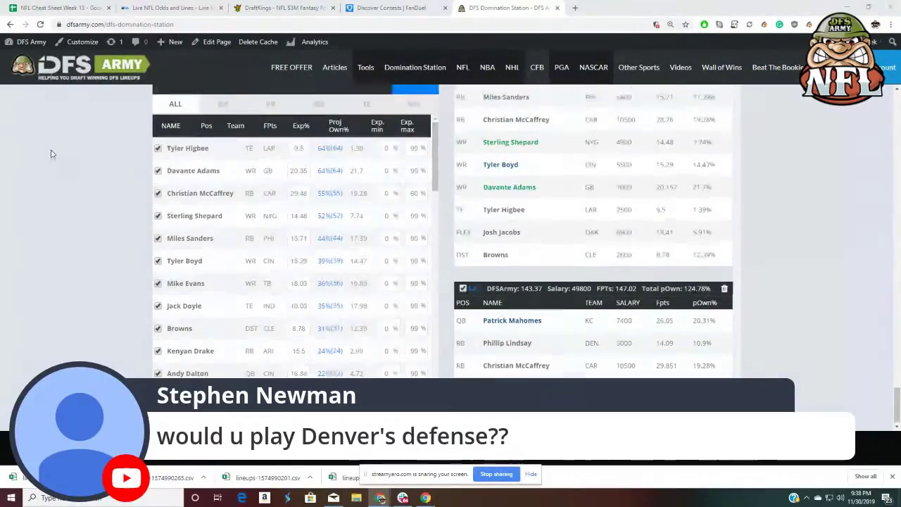
pyautogui.click(268, 189)
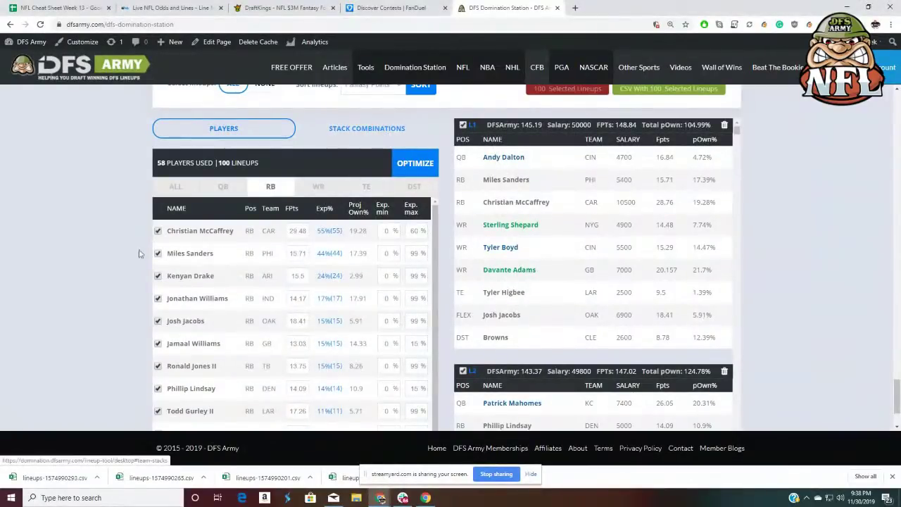
# - Examine the stack combinations and their exposure percentages for every quarterback used in the generated lineups
pyautogui.scroll(-5, 280, 243)
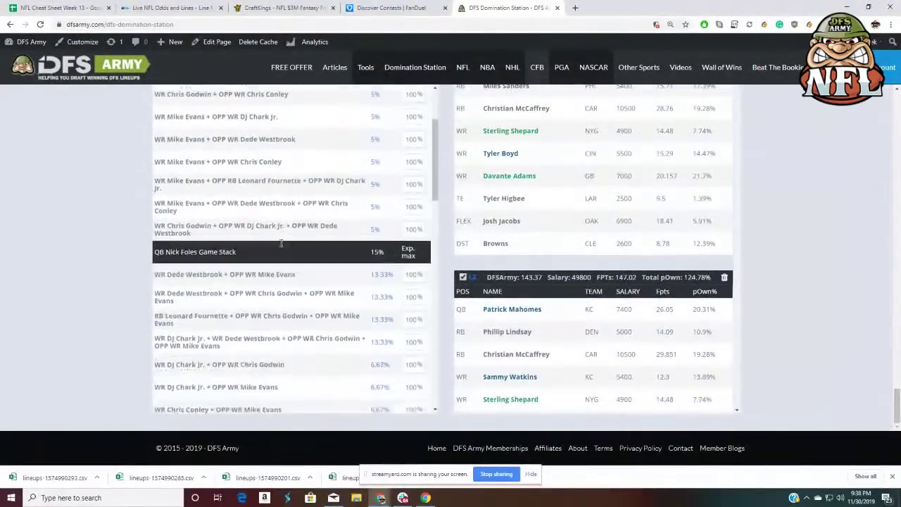
pyautogui.scroll(-6, 281, 244)
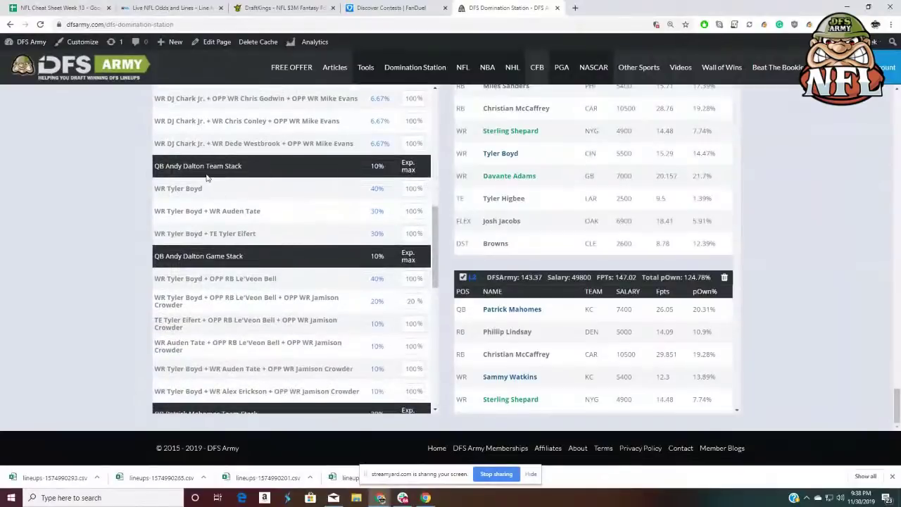
pyautogui.scroll(-3, 264, 208)
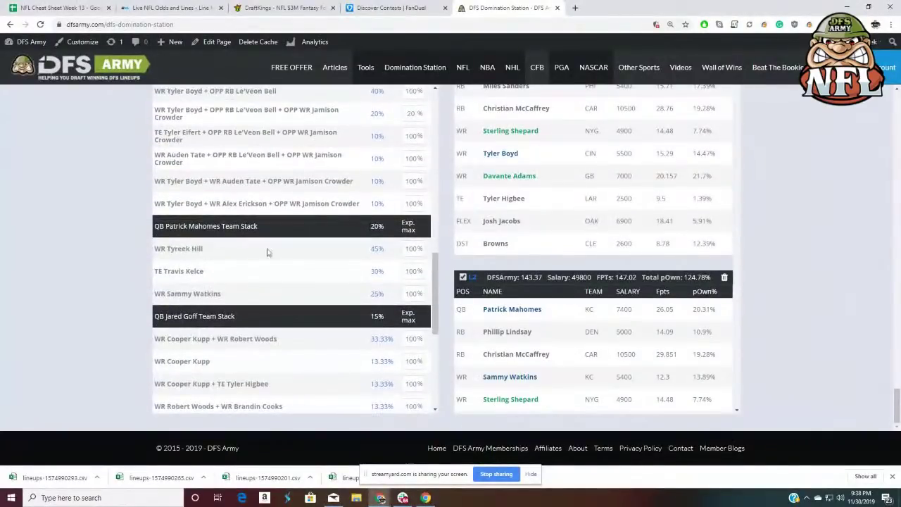
pyautogui.scroll(-2, 268, 252)
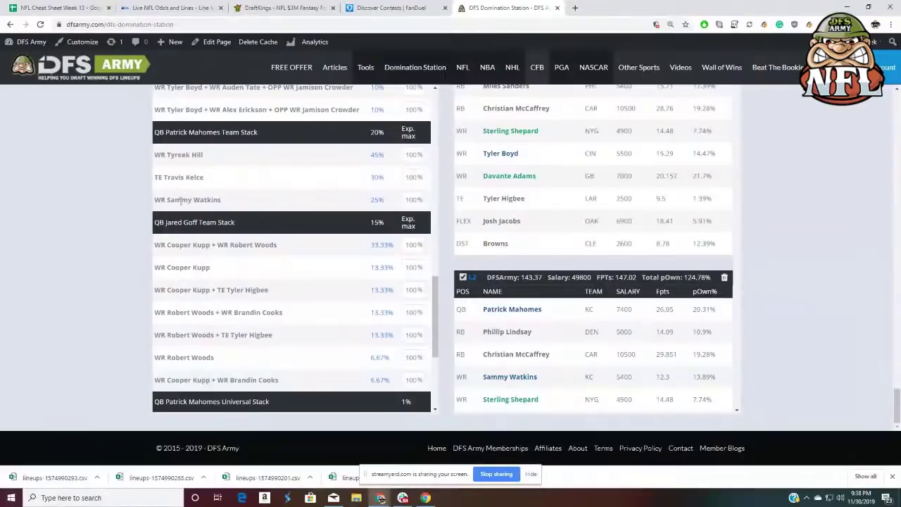
pyautogui.scroll(-2, 246, 190)
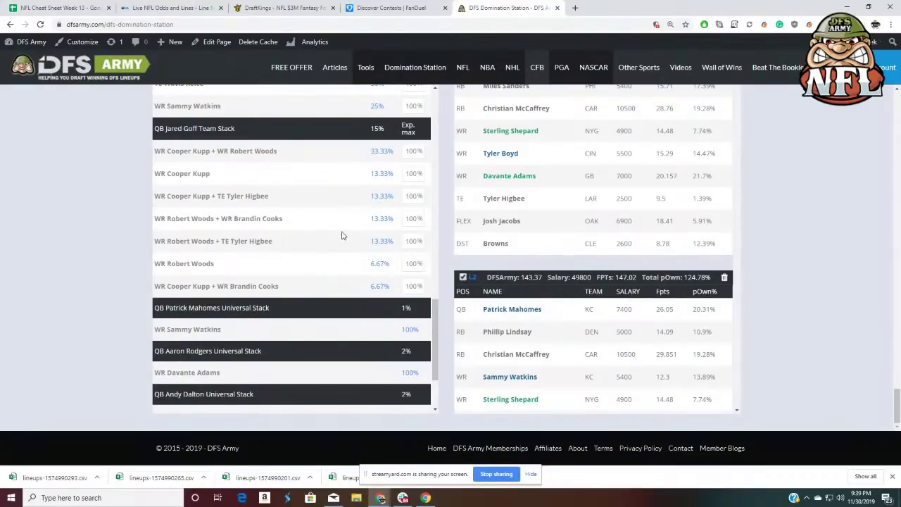
pyautogui.scroll(-3, 341, 236)
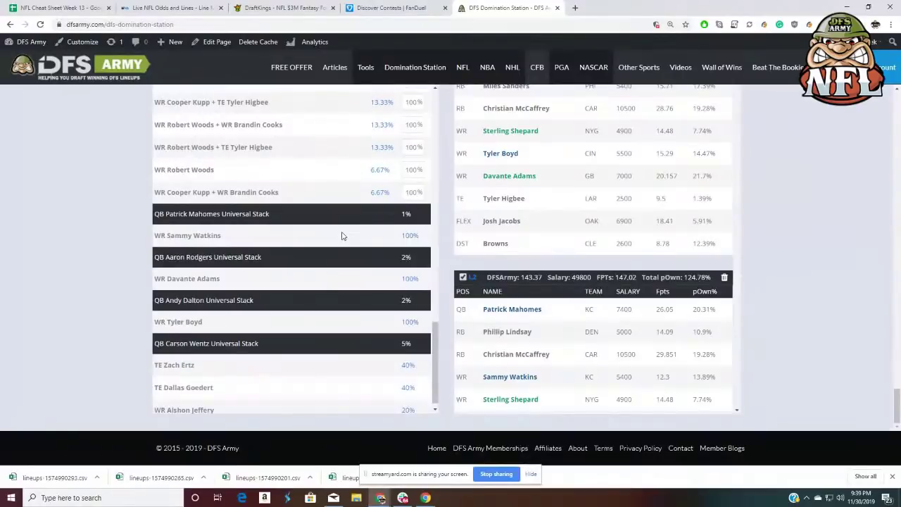
pyautogui.scroll(-1, 341, 236)
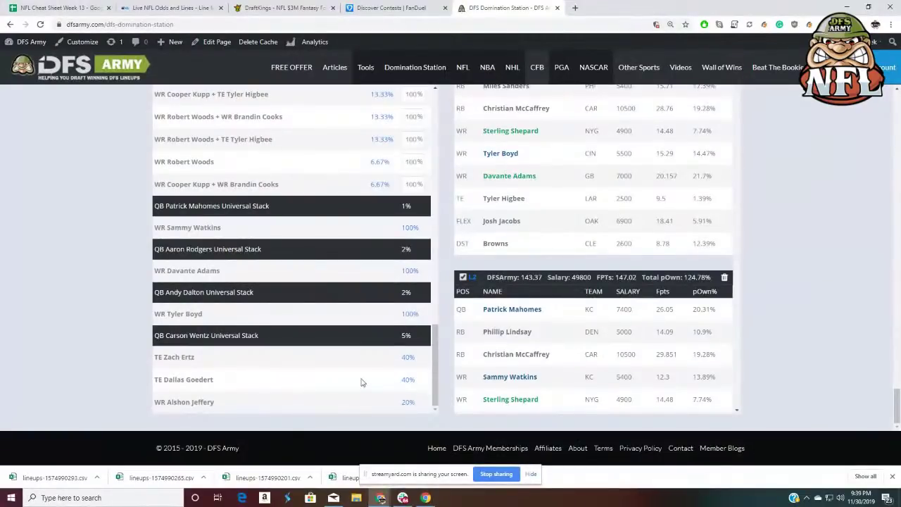
pyautogui.scroll(1, 347, 354)
pyautogui.scroll(1, 349, 354)
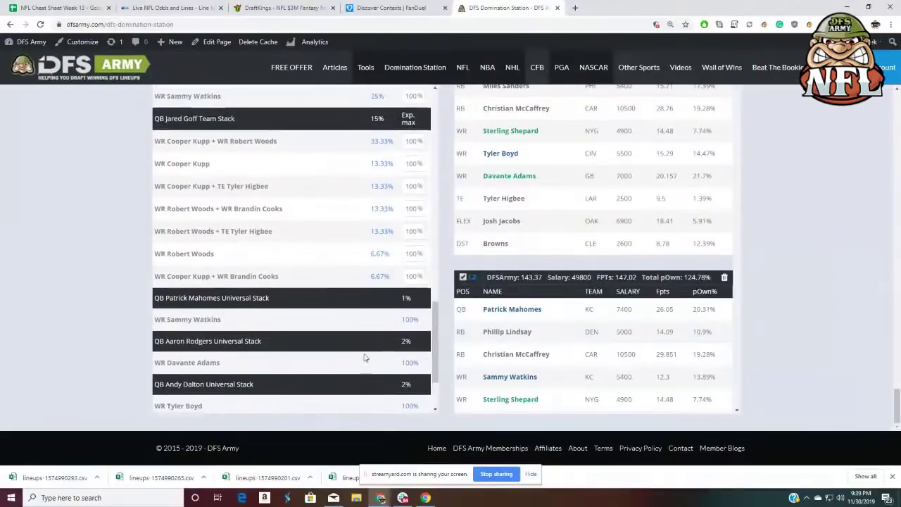
pyautogui.scroll(-1, 363, 357)
pyautogui.scroll(2, 363, 357)
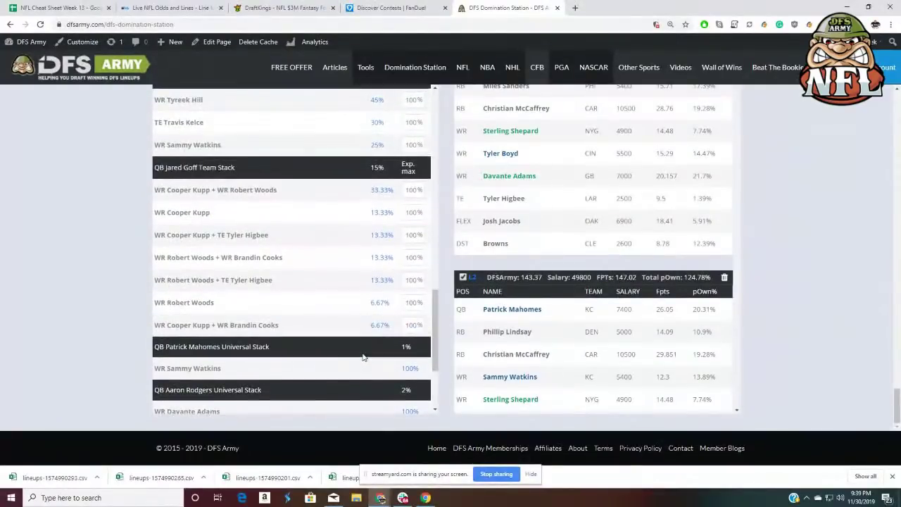
# - Add another stack rule below the existing Jared Goff team stack and choose Jared Goff as its quarterback
pyautogui.scroll(10, 363, 356)
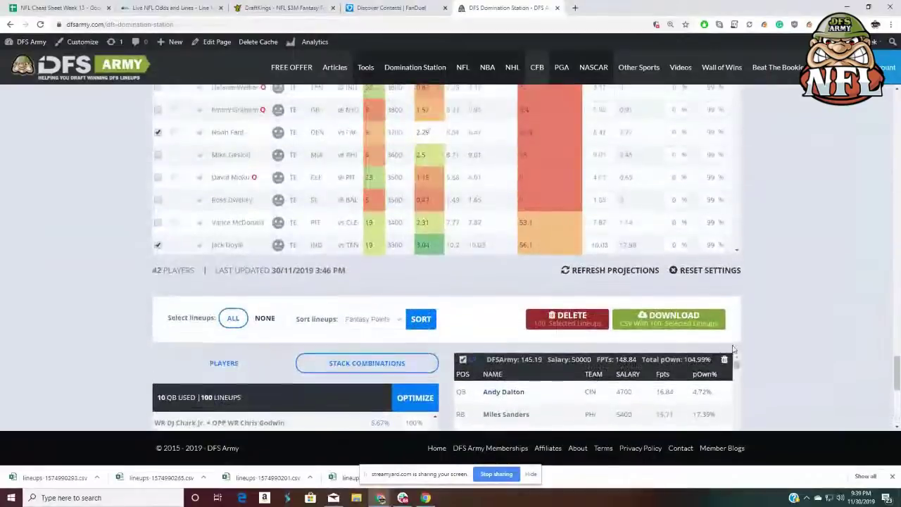
pyautogui.scroll(4, 830, 353)
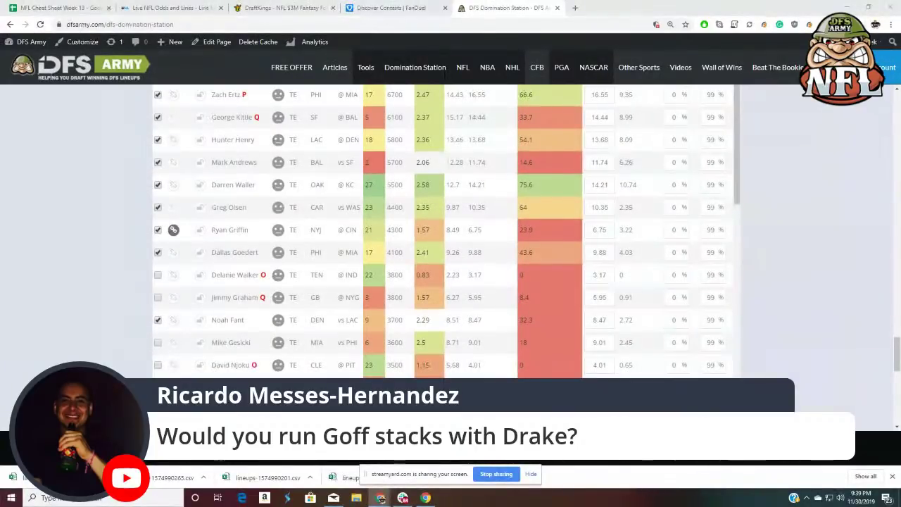
pyautogui.scroll(8, 845, 259)
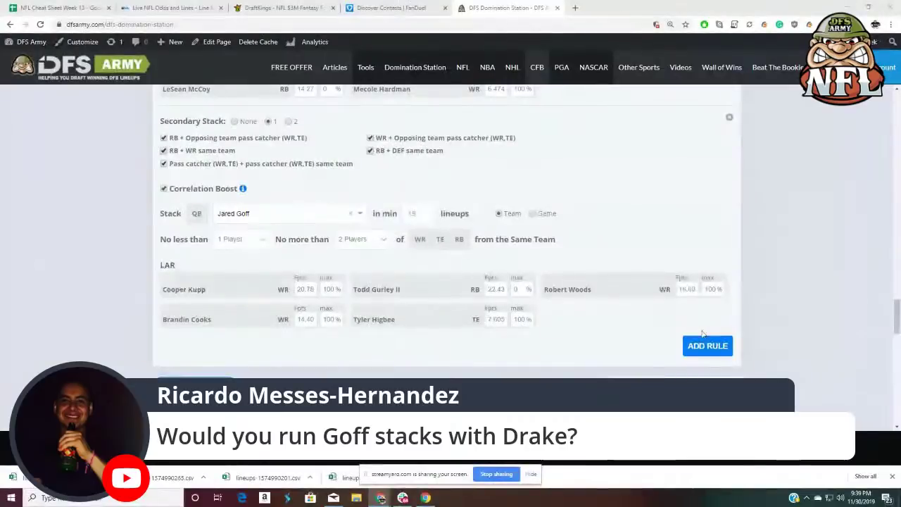
pyautogui.click(685, 361)
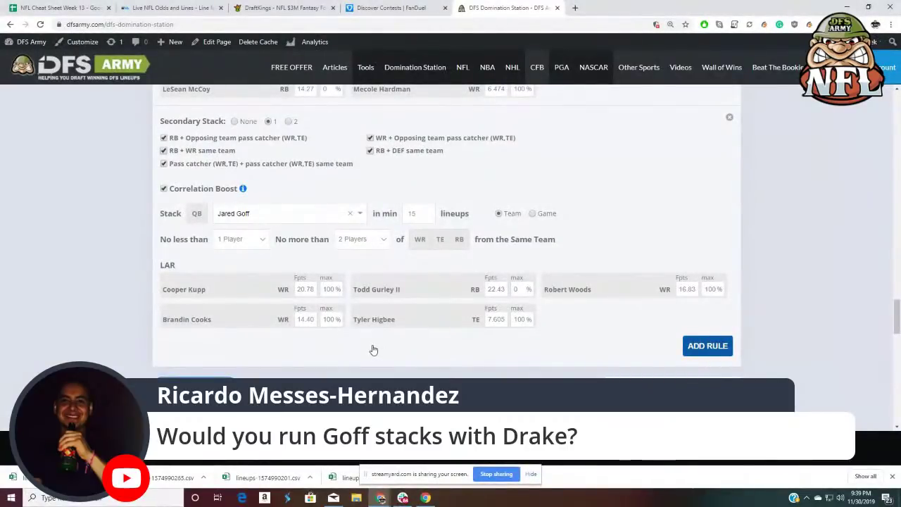
pyautogui.scroll(-3, 377, 349)
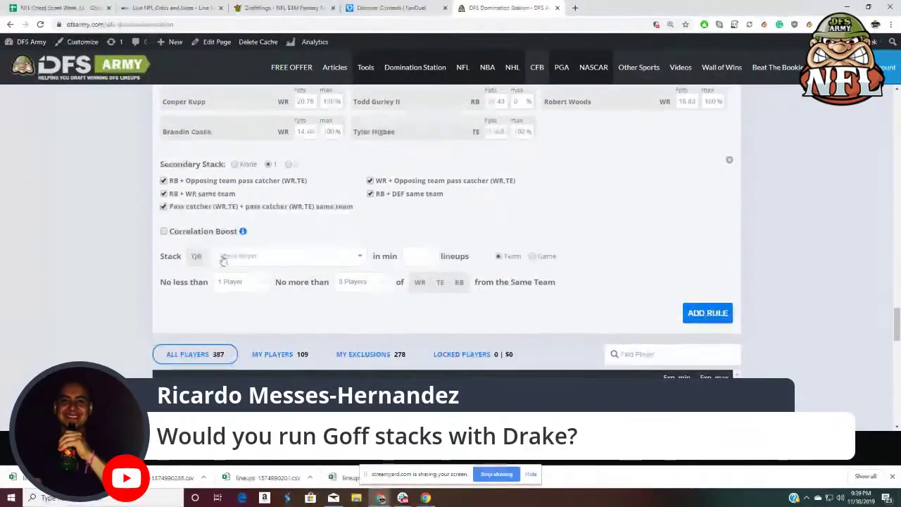
pyautogui.click(273, 257)
pyautogui.write('goff')
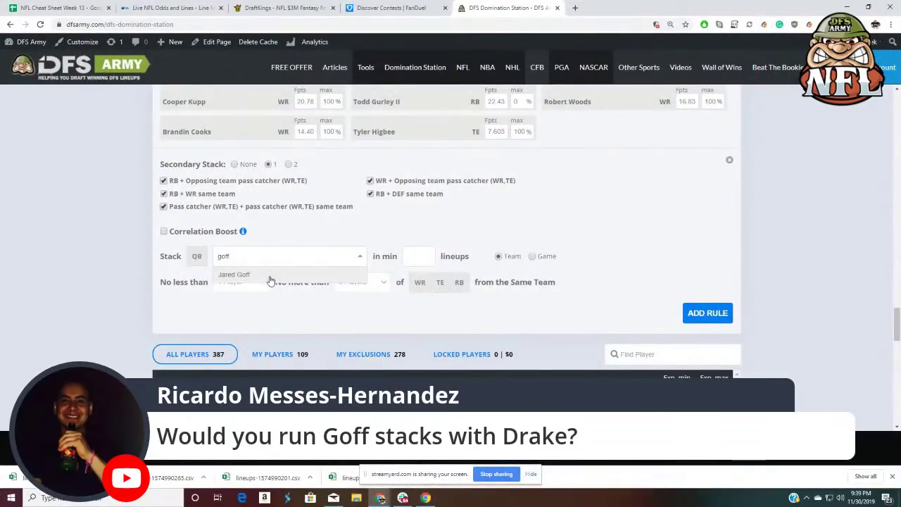
pyautogui.click(271, 277)
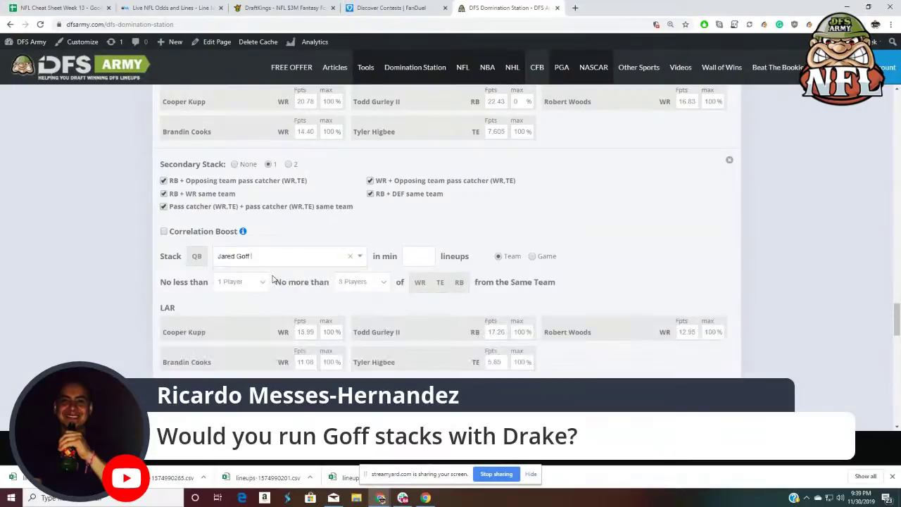
# - Make the new Jared Goff stack rule a game stack used in a minimum of 10 lineups
pyautogui.click(415, 255)
pyautogui.write('10')
pyautogui.click(533, 256)
pyautogui.scroll(-2, 580, 239)
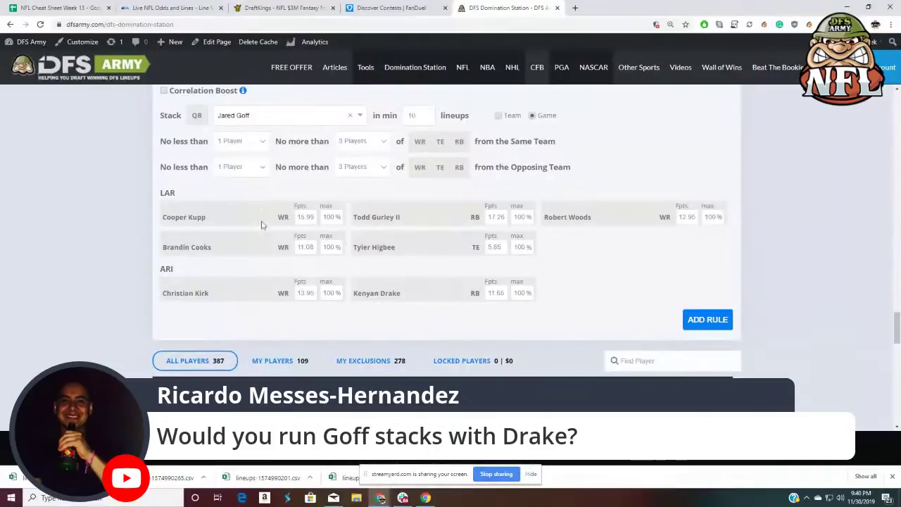
# - Limit the Goff game stack to no more than 2 players from each team and set Todd Gurley II's maximum exposure to 0%
pyautogui.click(360, 142)
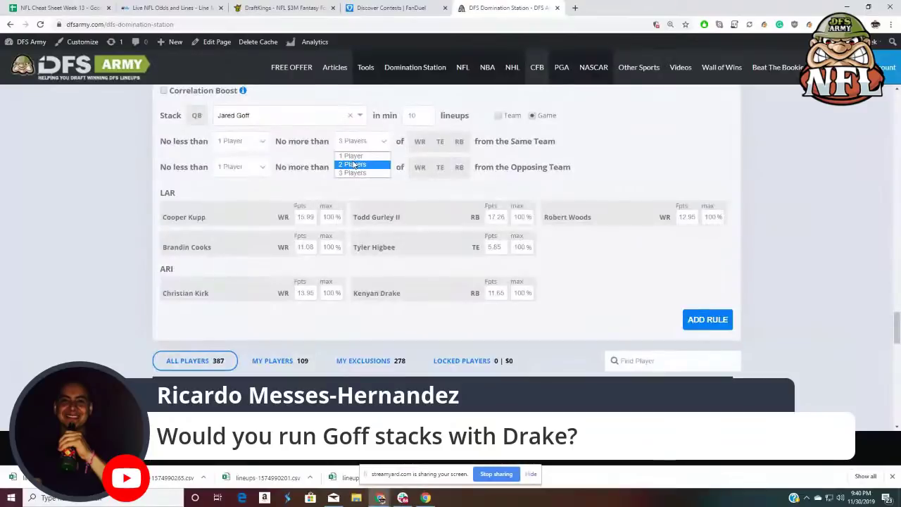
pyautogui.click(355, 164)
pyautogui.click(355, 169)
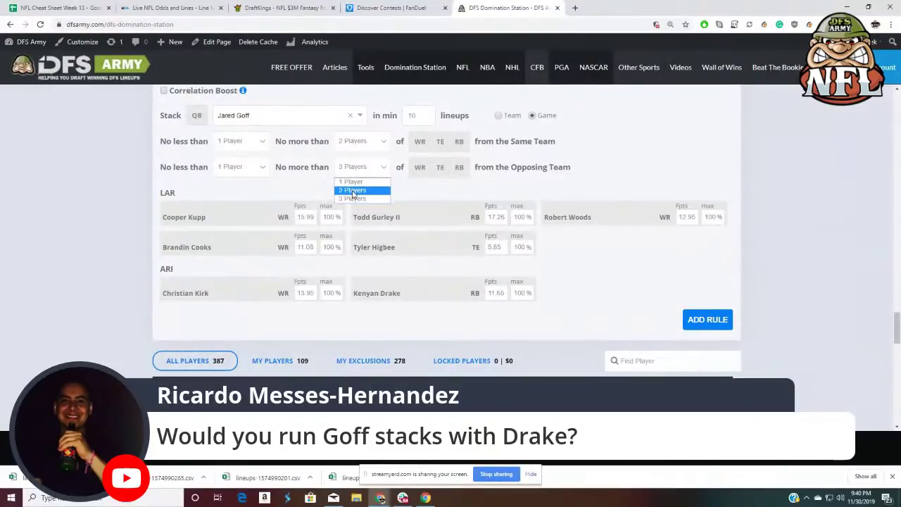
pyautogui.click(517, 217)
pyautogui.doubleClick(518, 217)
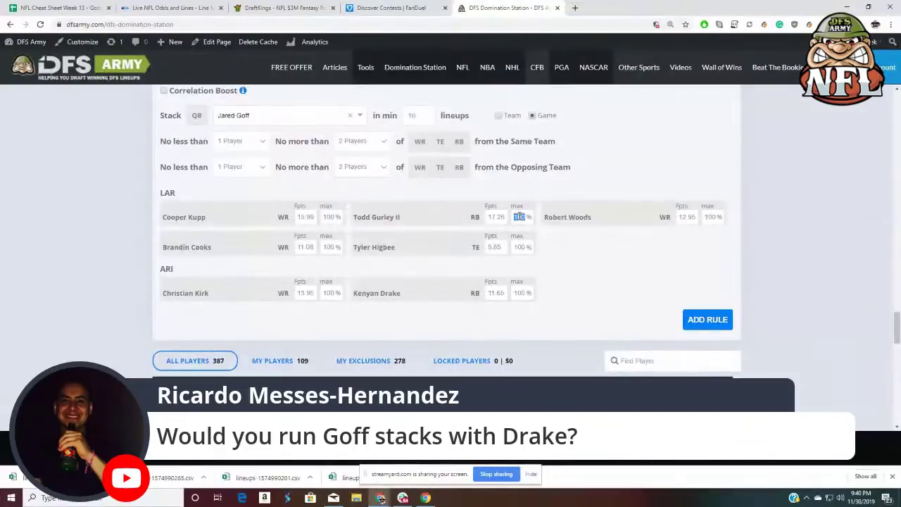
pyautogui.write('0')
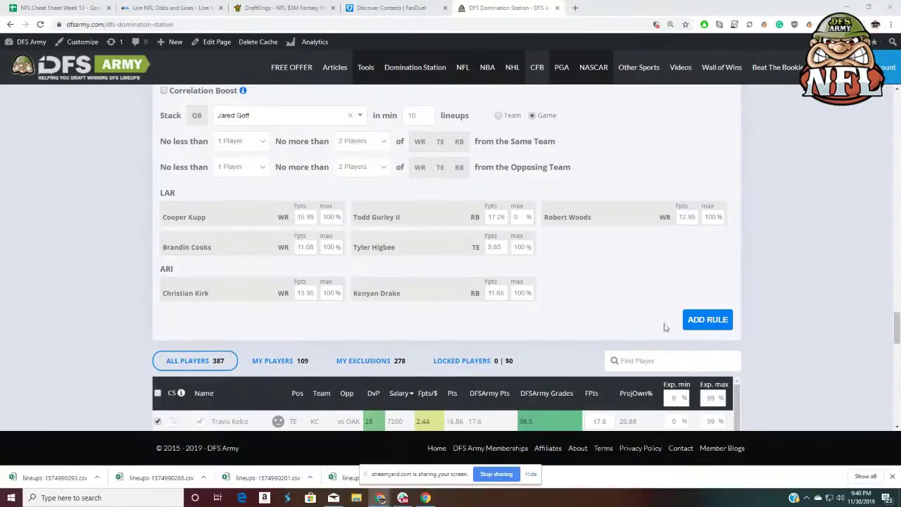
# - Run the optimizer for 100 lineups with the Jared Goff game stack rule included
pyautogui.scroll(-12, 803, 303)
pyautogui.scroll(4, 803, 306)
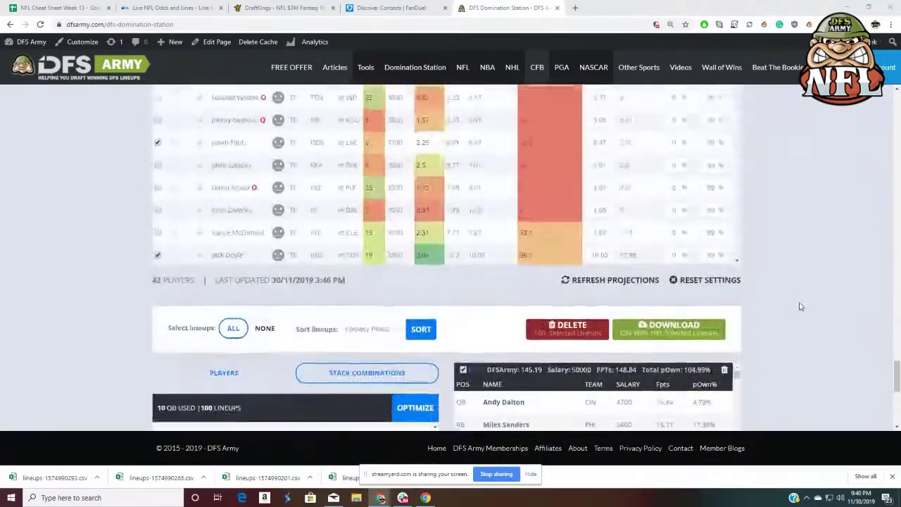
pyautogui.scroll(-5, 800, 307)
pyautogui.click(405, 184)
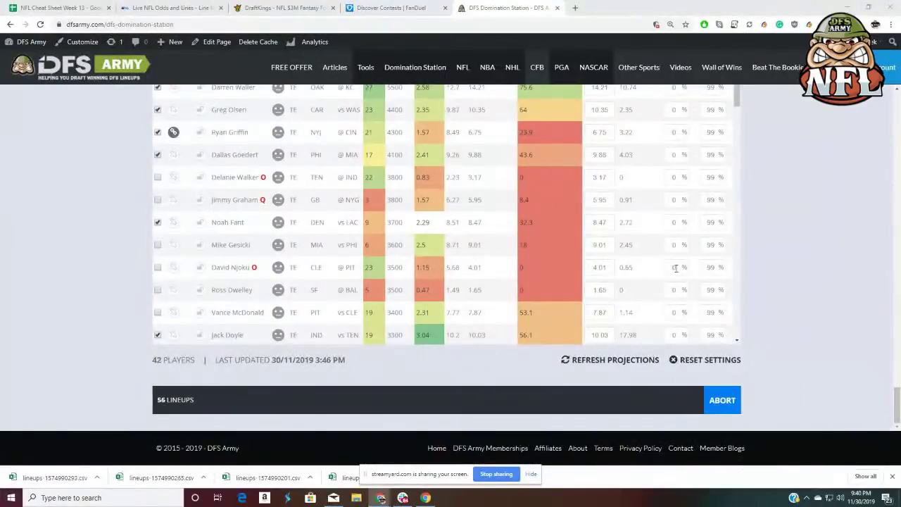
# - Review the settings of all quarterback stack rules, from Jared Goff up to Jameis Winston, while the lineups generate
pyautogui.scroll(10, 817, 257)
pyautogui.scroll(10, 589, 317)
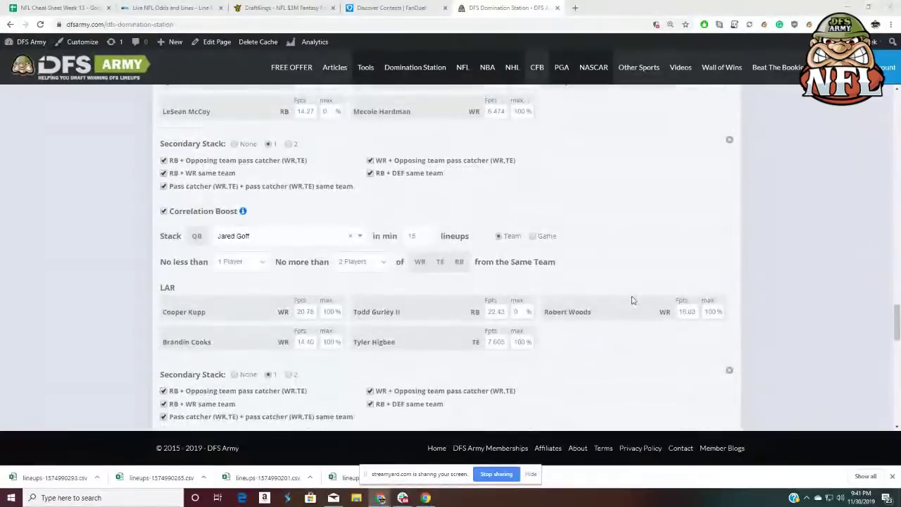
pyautogui.scroll(10, 640, 311)
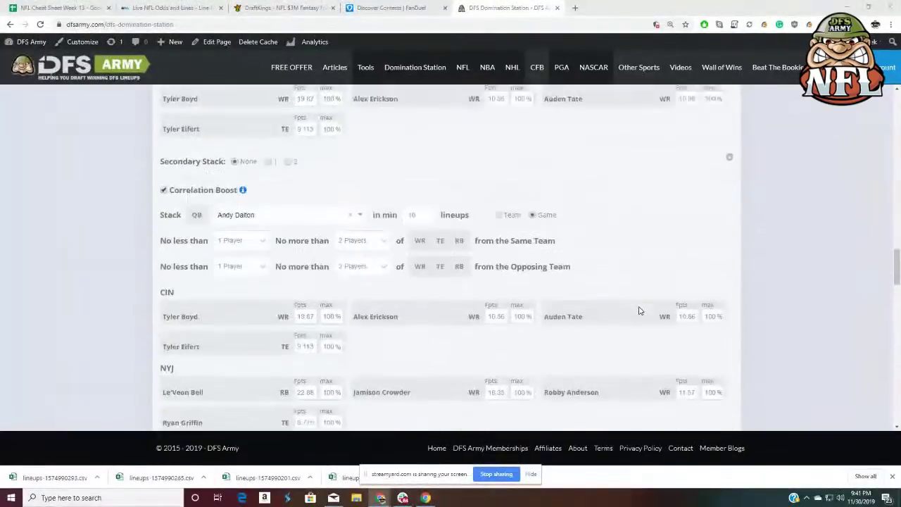
pyautogui.scroll(10, 640, 311)
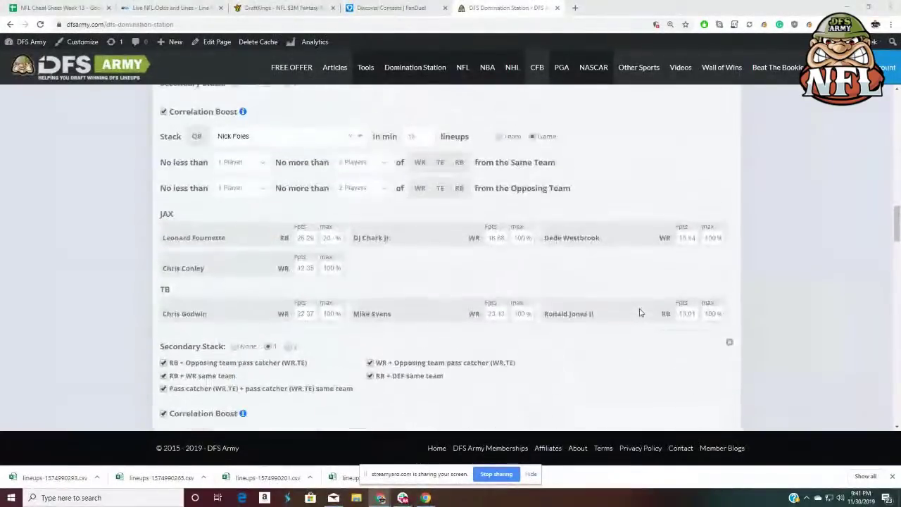
pyautogui.scroll(3, 641, 315)
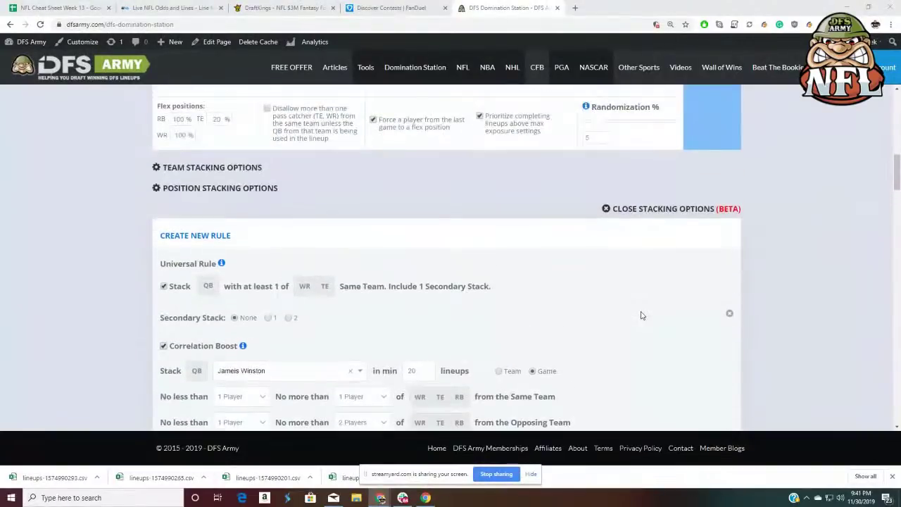
pyautogui.scroll(-6, 641, 314)
pyautogui.scroll(-1, 767, 320)
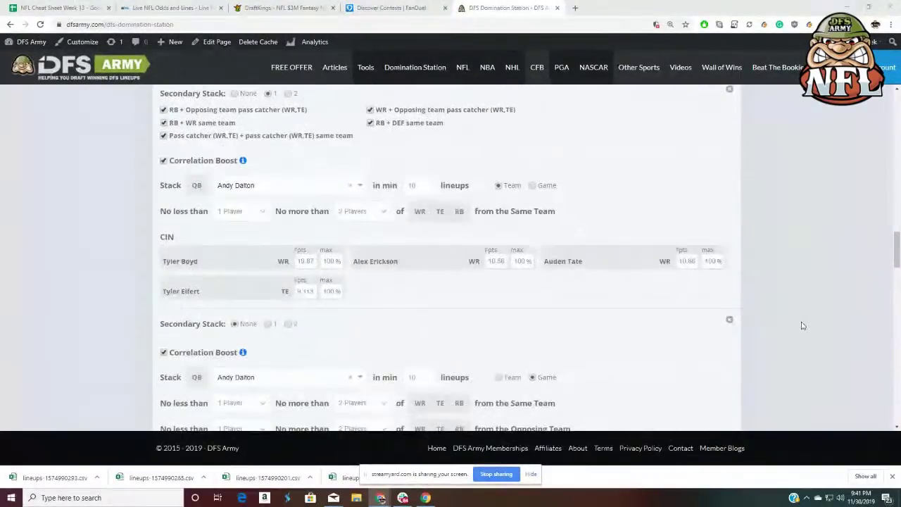
pyautogui.scroll(-12, 801, 326)
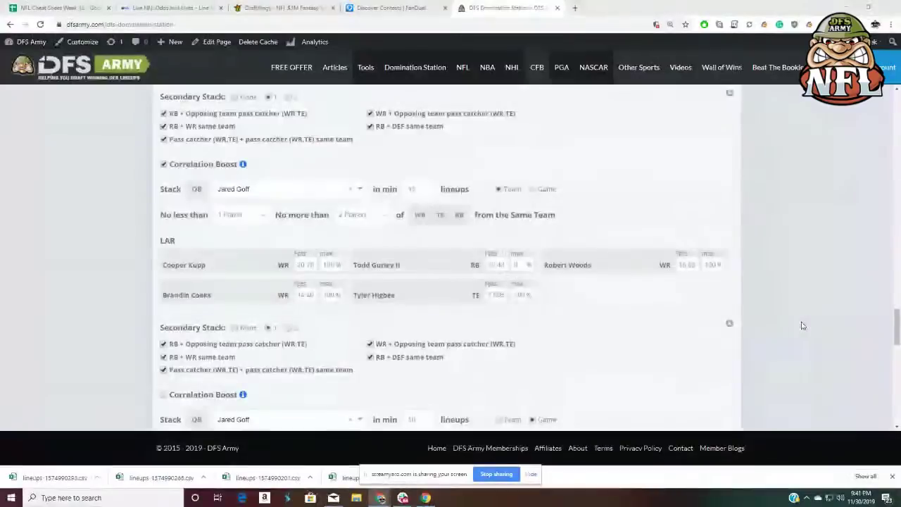
pyautogui.scroll(-10, 802, 325)
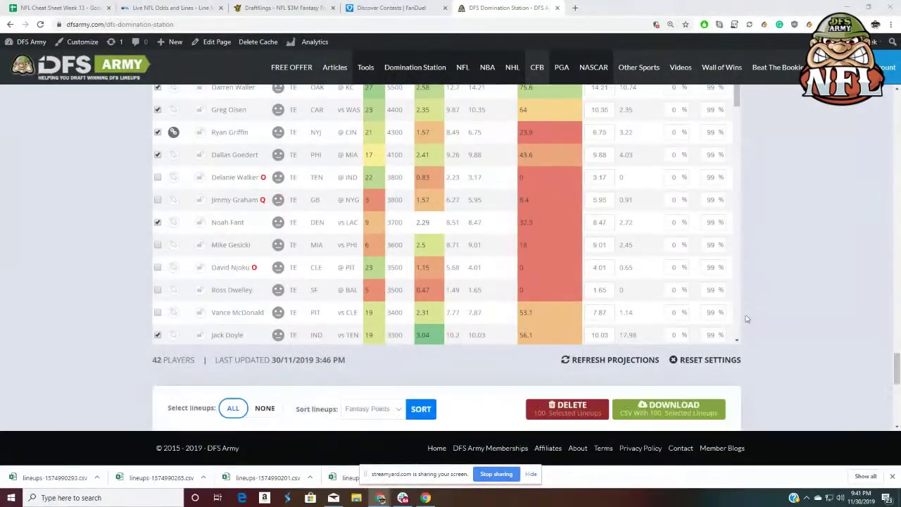
# - Show the stack combinations of the generated lineups and examine those in the Jared Goff game stack
pyautogui.scroll(-3, 810, 322)
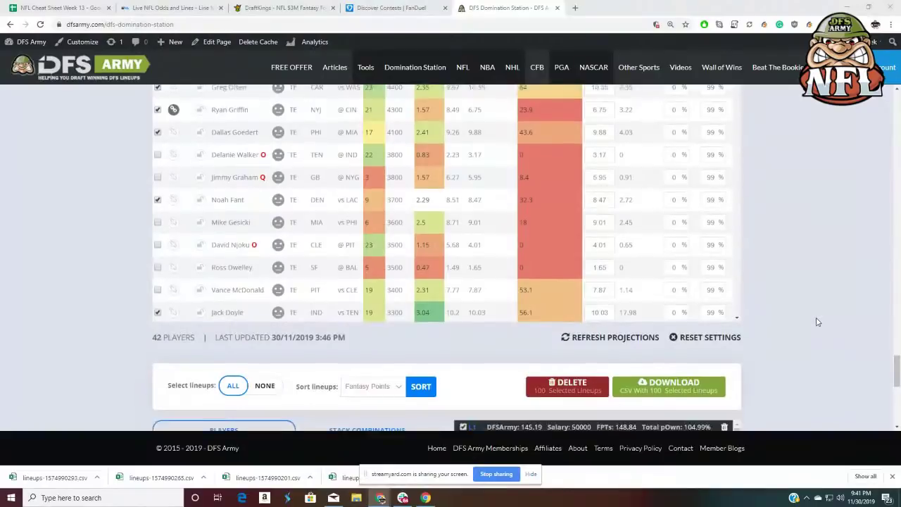
pyautogui.scroll(-2, 816, 321)
pyautogui.scroll(1, 816, 321)
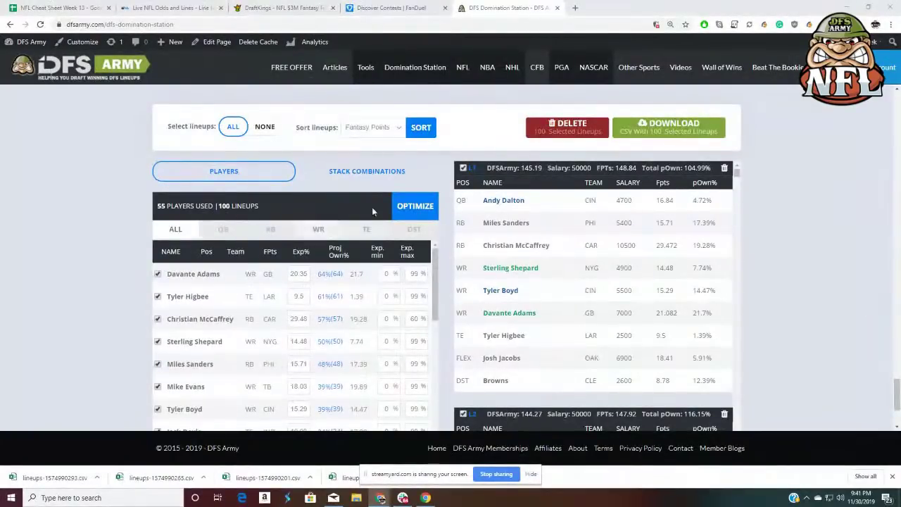
pyautogui.click(399, 173)
pyautogui.scroll(-10, 226, 248)
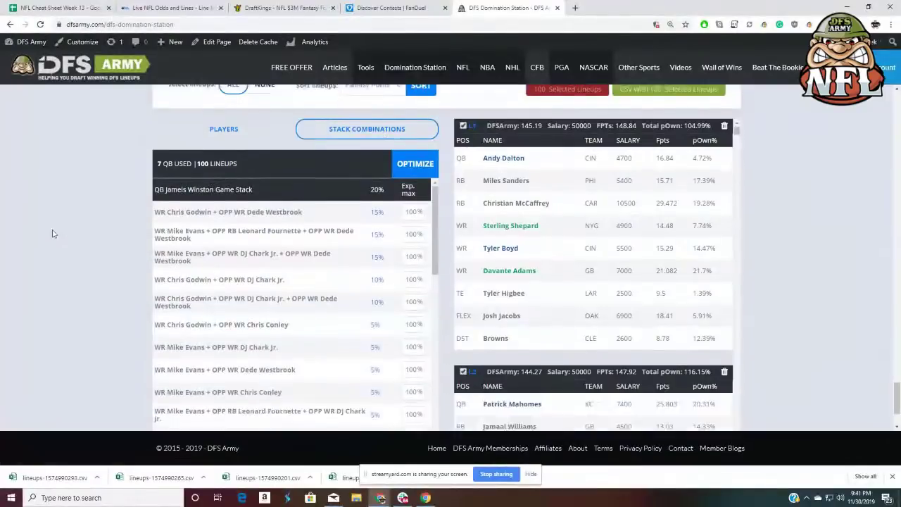
pyautogui.scroll(-5, 226, 248)
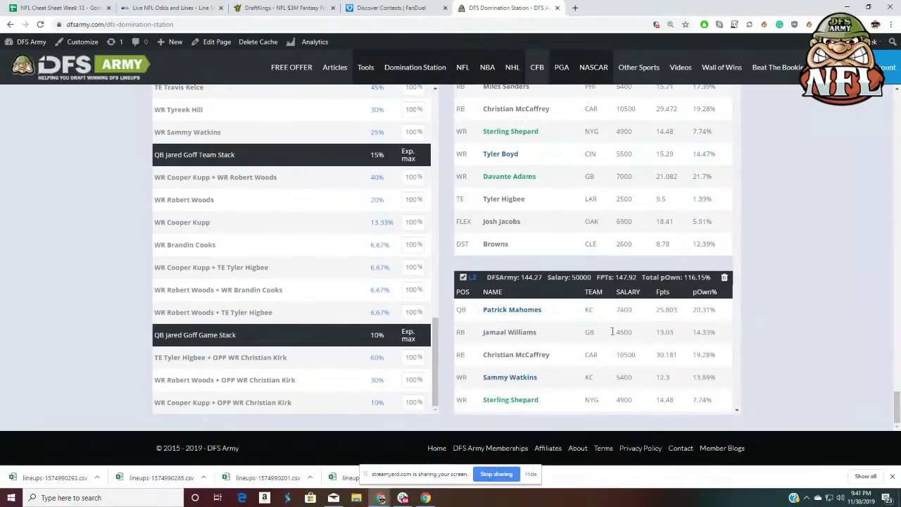
# - Turn on the correlation boost for the Jared Goff game stack rule
pyautogui.scroll(1, 784, 299)
pyautogui.scroll(10, 784, 299)
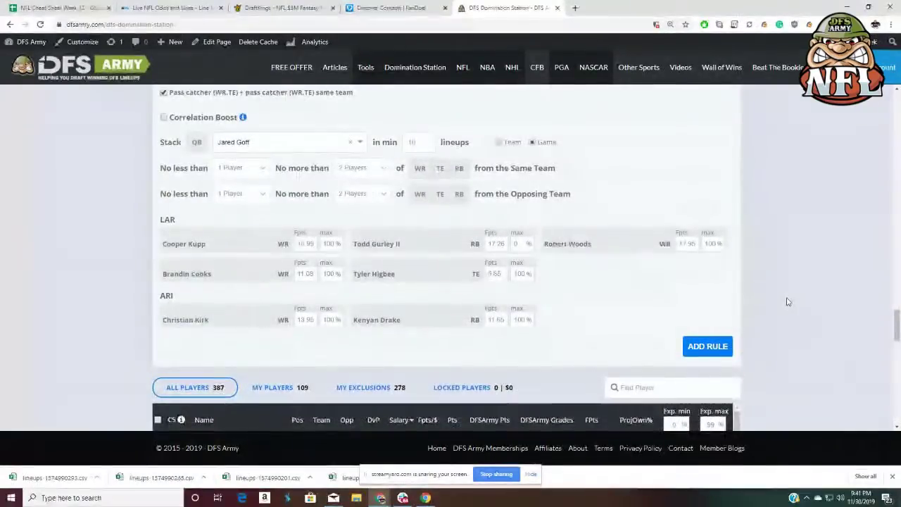
pyautogui.scroll(1, 187, 119)
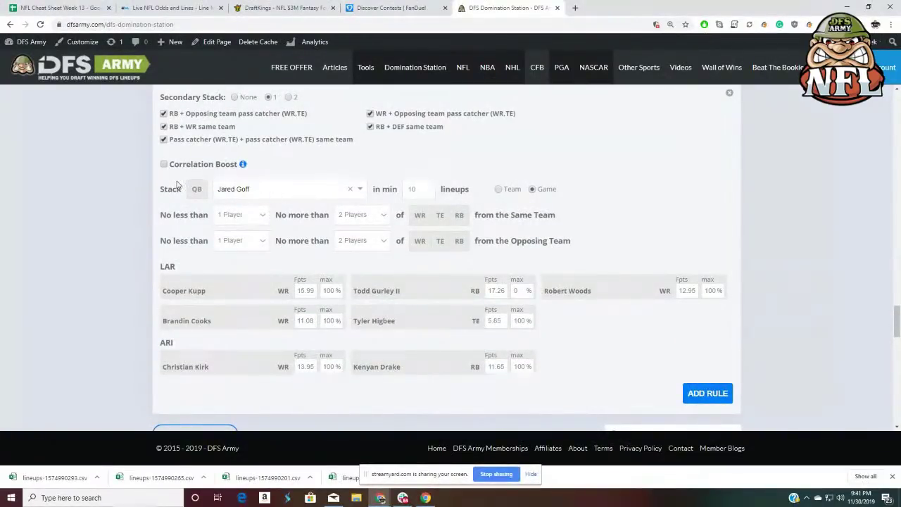
pyautogui.click(163, 163)
# - Try a minimum of 2 players for the same team and for the opposing team in the Goff game stack, restoring each to 1 player
pyautogui.click(246, 218)
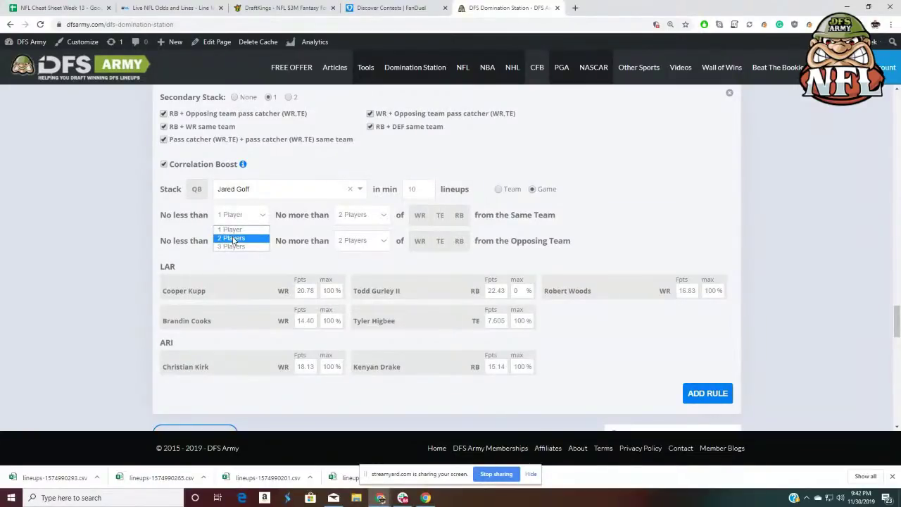
pyautogui.click(233, 240)
pyautogui.click(246, 216)
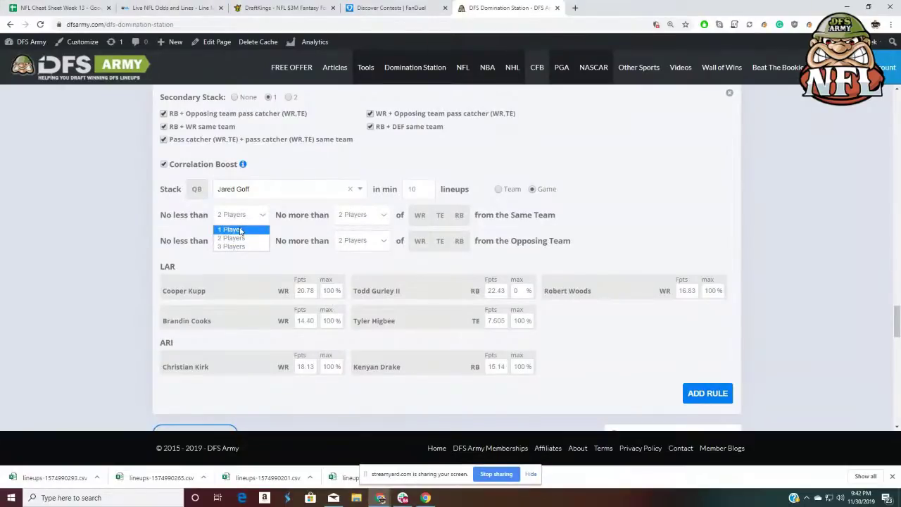
pyautogui.click(239, 230)
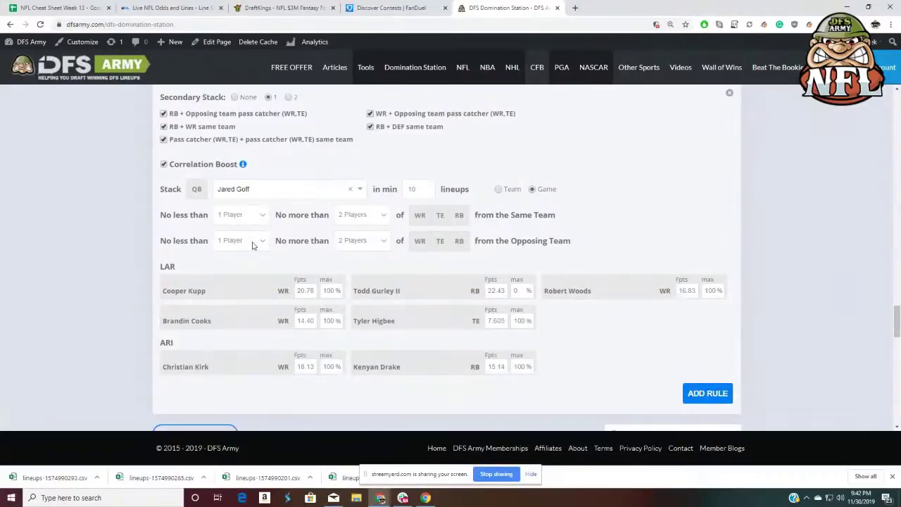
pyautogui.click(255, 242)
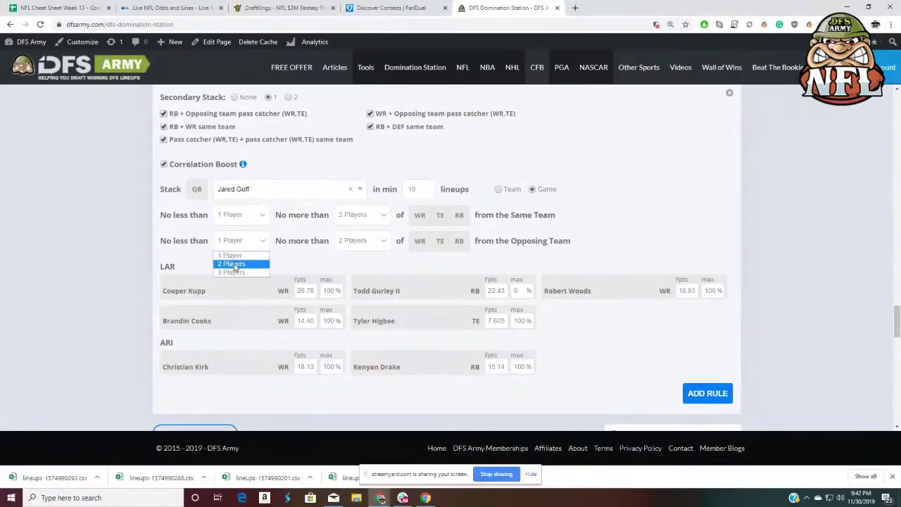
pyautogui.click(236, 264)
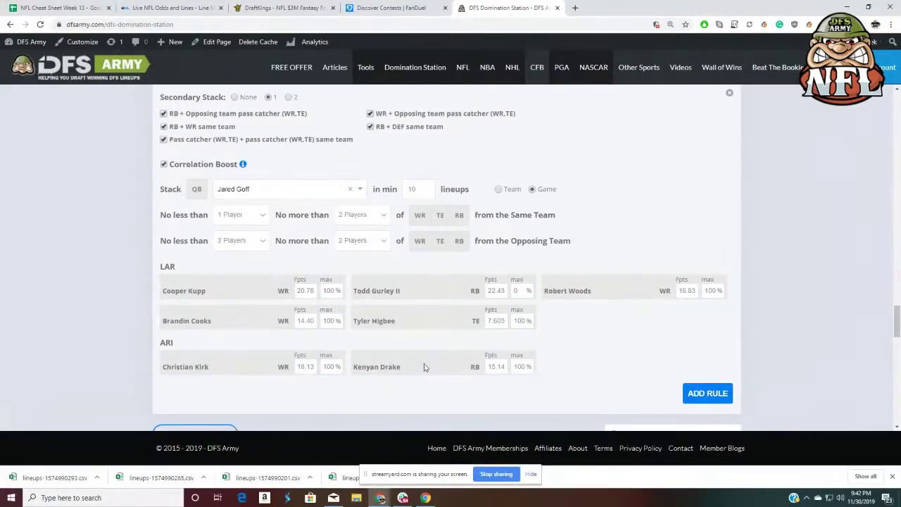
pyautogui.click(260, 243)
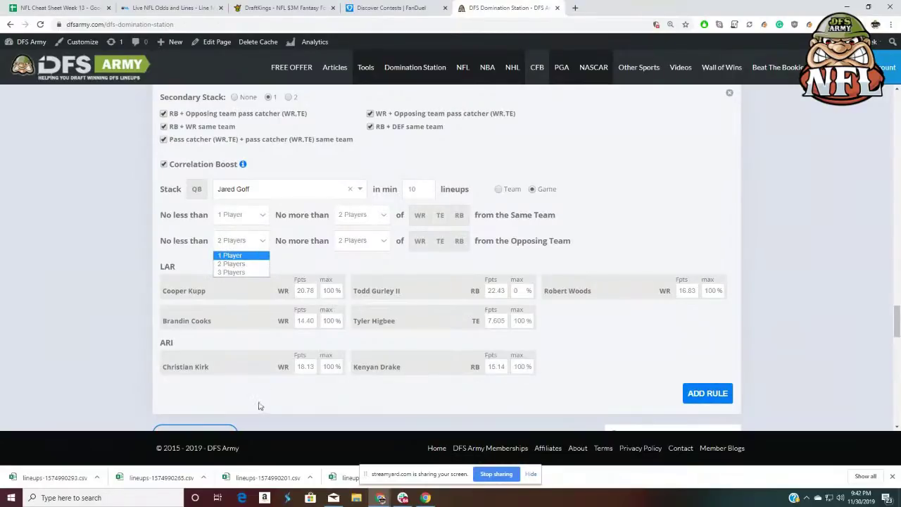
pyautogui.press('Return')
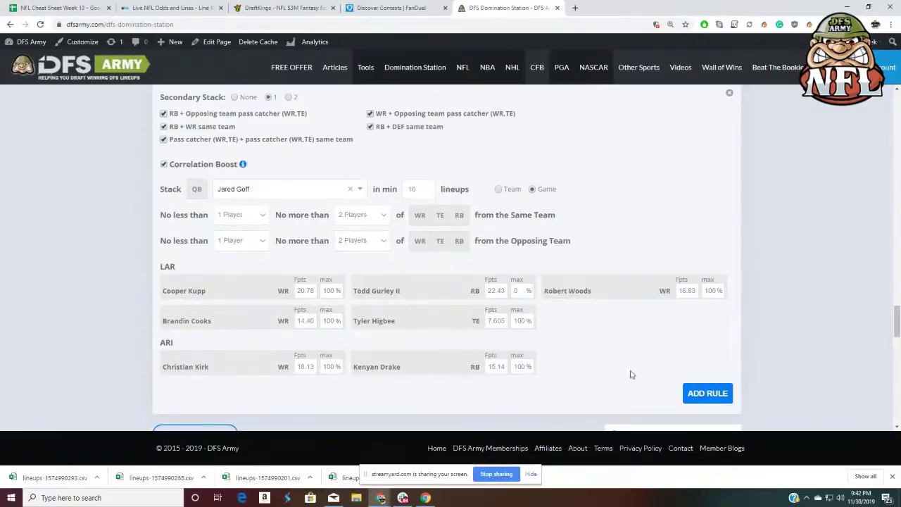
# - Rerun the optimizer for 100 lineups with the correlation boost applied to the Goff game stack
pyautogui.scroll(-4, 819, 331)
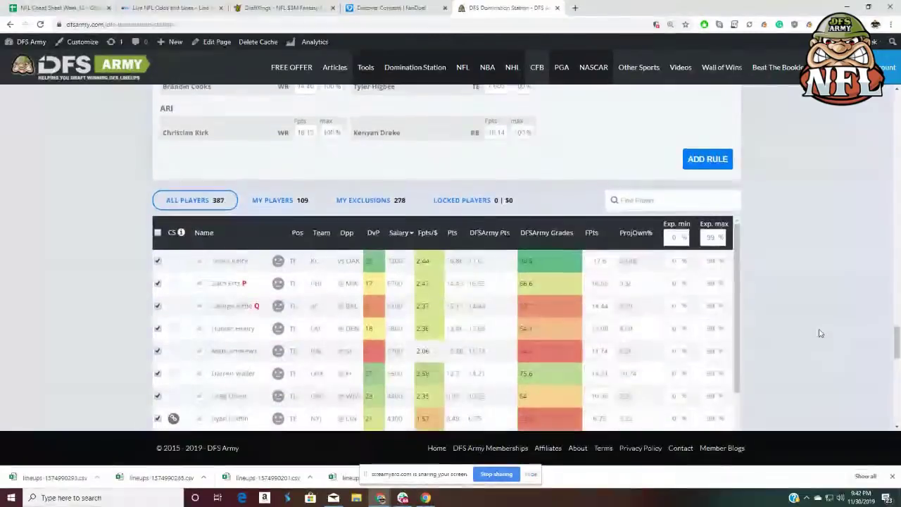
pyautogui.scroll(8, 819, 333)
pyautogui.scroll(-10, 818, 333)
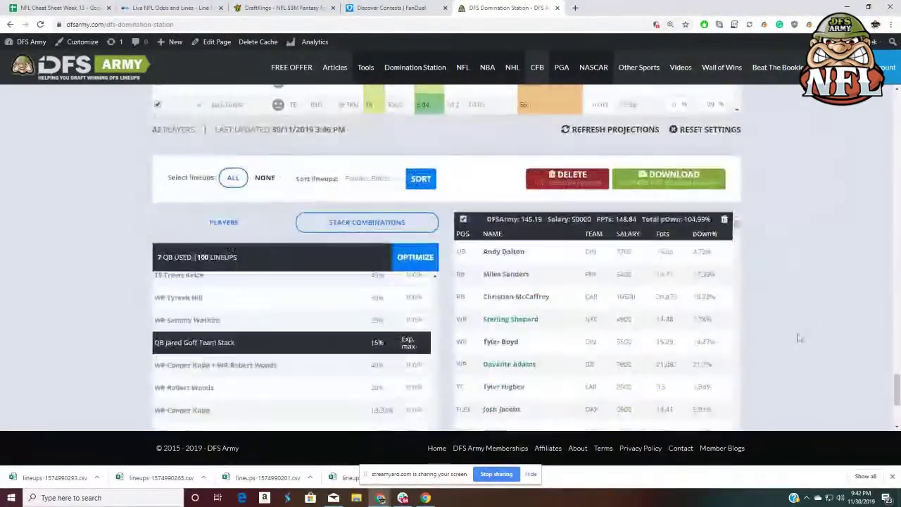
pyautogui.click(416, 256)
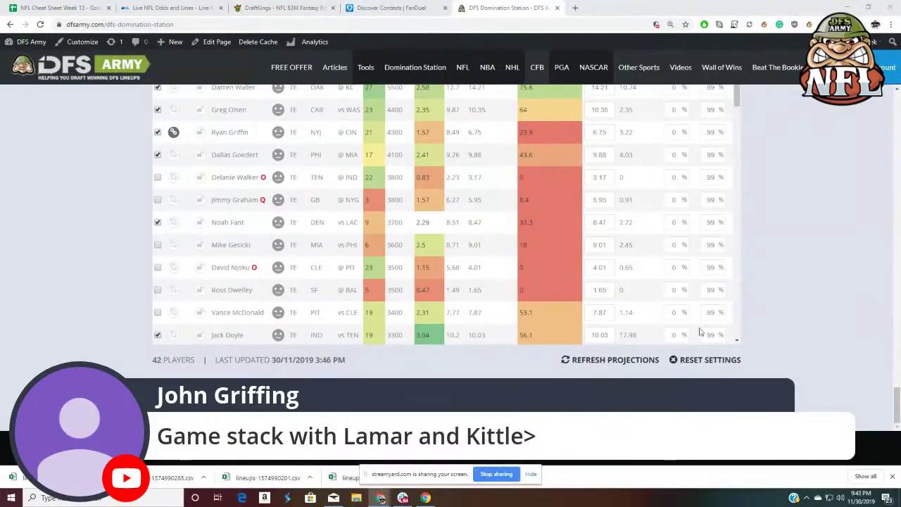
# - Show the stack combinations of the rerun lineups and examine them through to the Jared Goff game stack
pyautogui.scroll(-3, 454, 337)
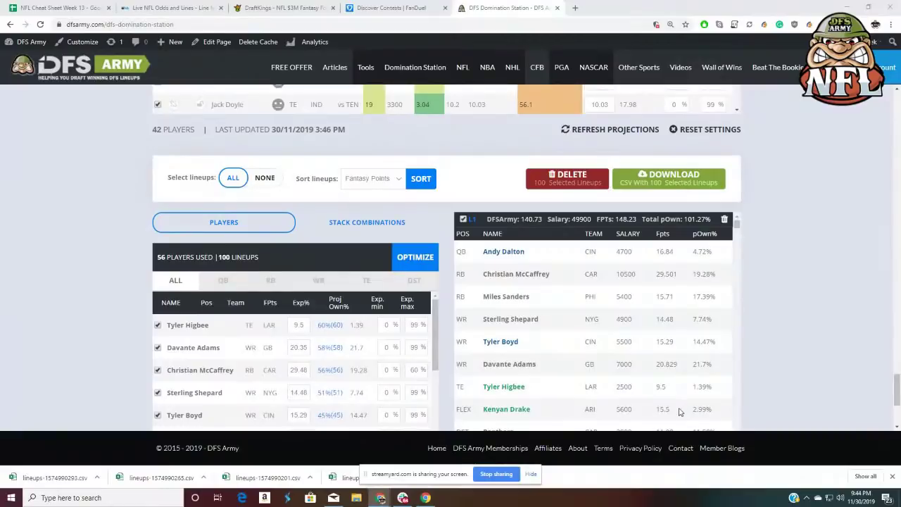
pyautogui.scroll(-1, 62, 303)
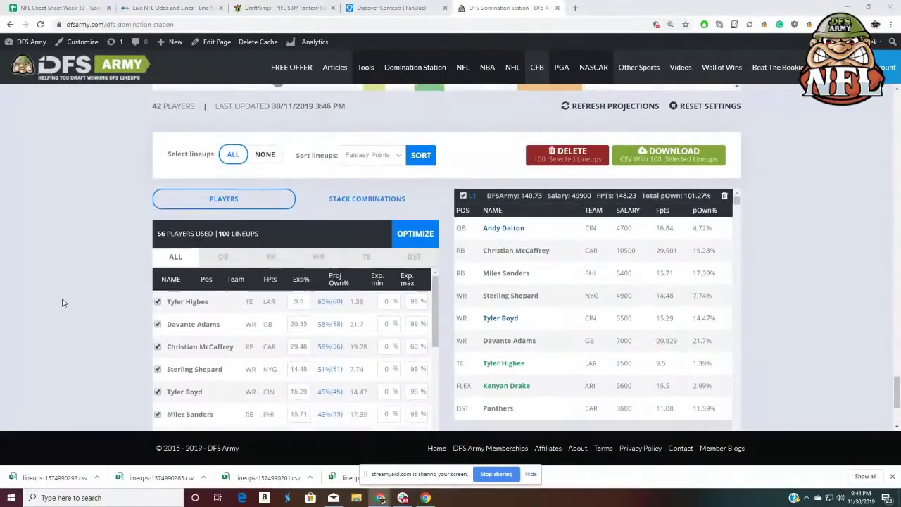
pyautogui.scroll(-3, 62, 303)
pyautogui.scroll(2, 359, 194)
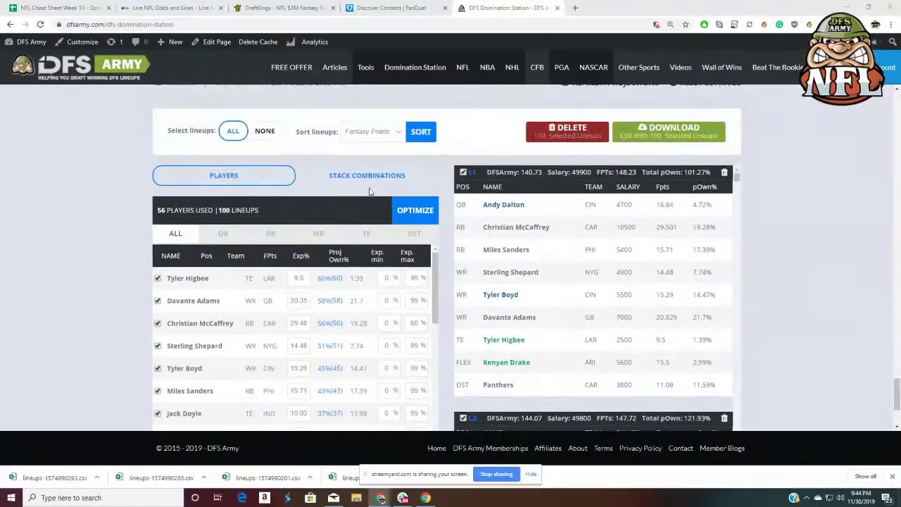
pyautogui.click(363, 176)
pyautogui.scroll(-3, 229, 250)
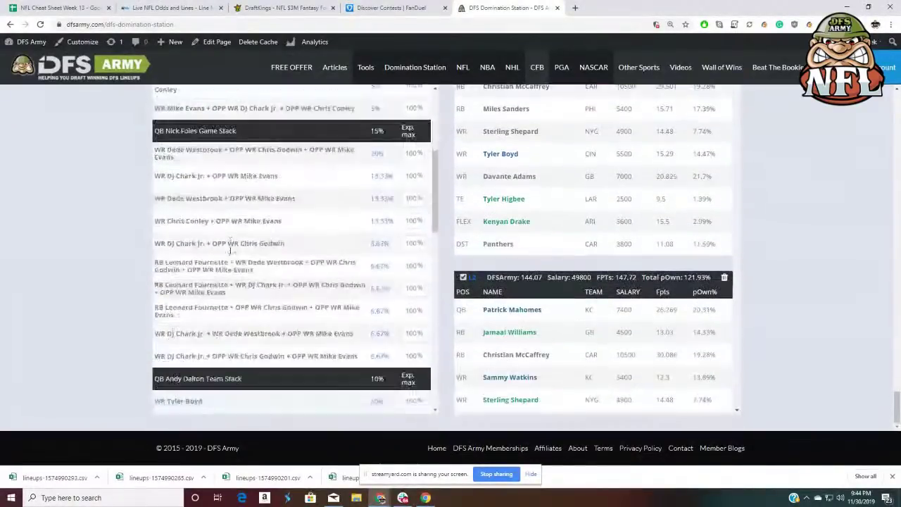
pyautogui.scroll(-6, 230, 250)
pyautogui.scroll(2, 238, 259)
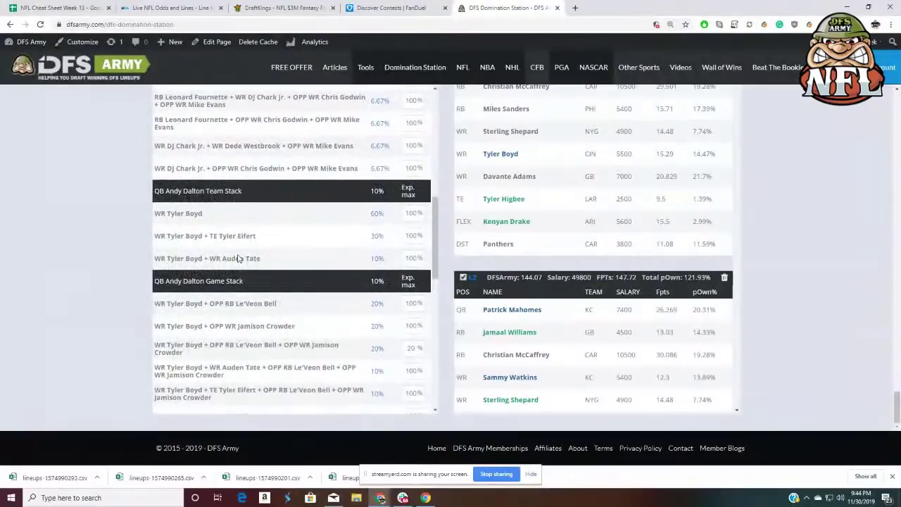
pyautogui.scroll(-10, 238, 259)
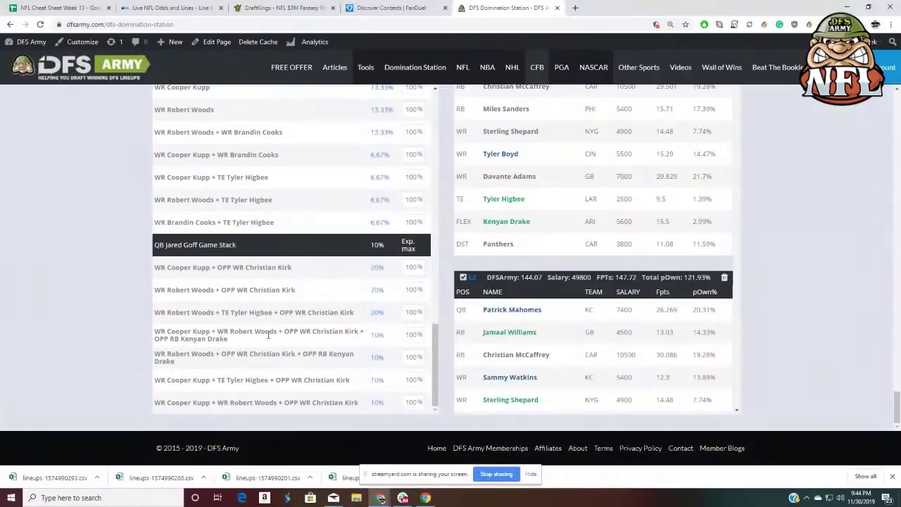
# - Review the Jared Goff team stack, Patrick Mahomes team stack and Andy Dalton game stack combinations
pyautogui.scroll(2, 267, 331)
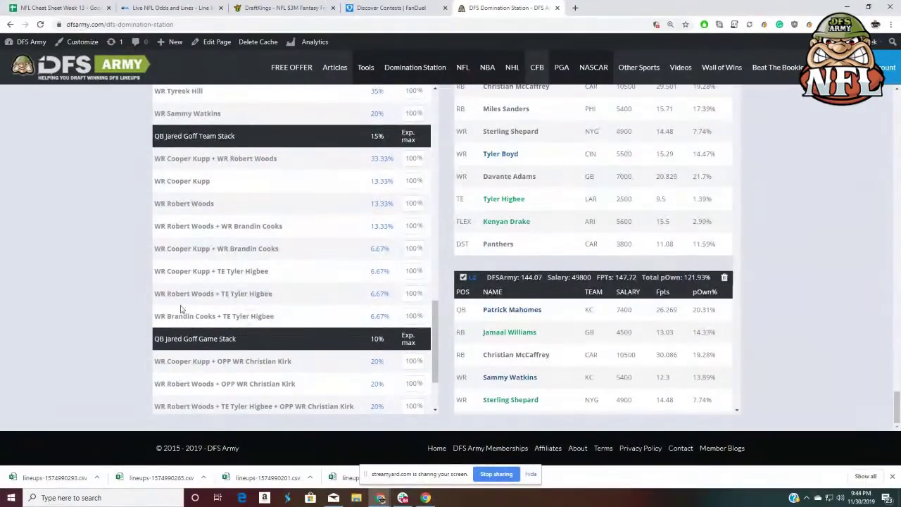
pyautogui.scroll(3, 354, 294)
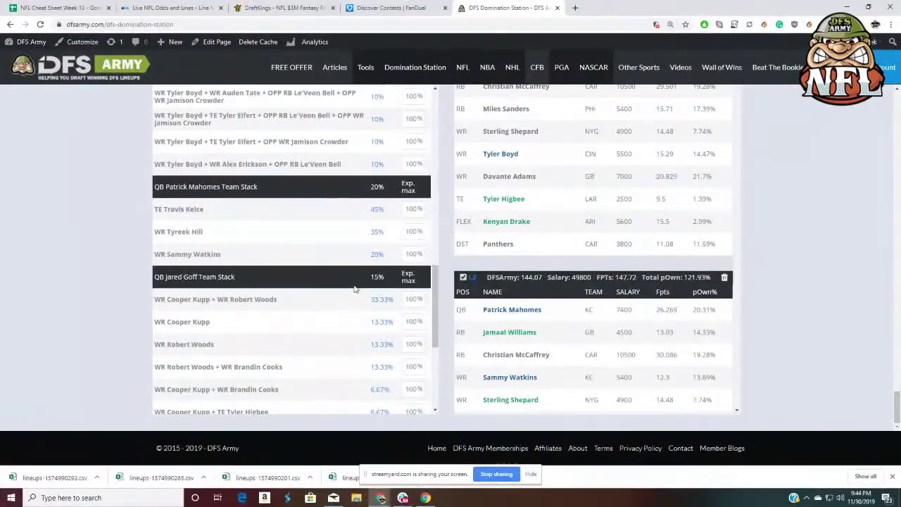
pyautogui.scroll(3, 359, 291)
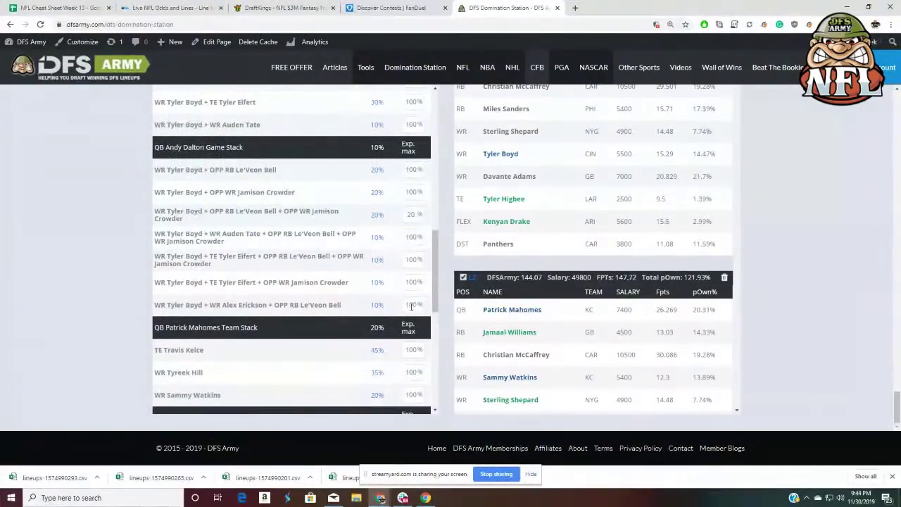
pyautogui.scroll(2, 715, 353)
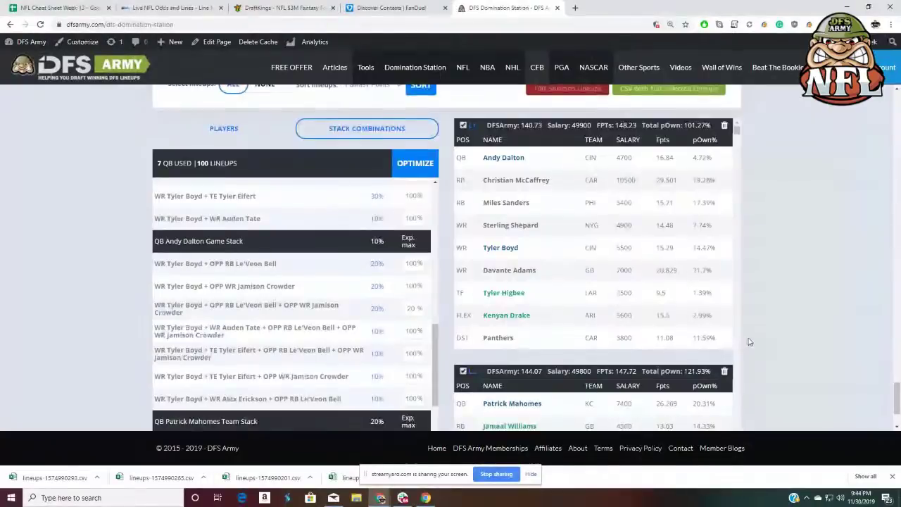
pyautogui.scroll(3, 736, 335)
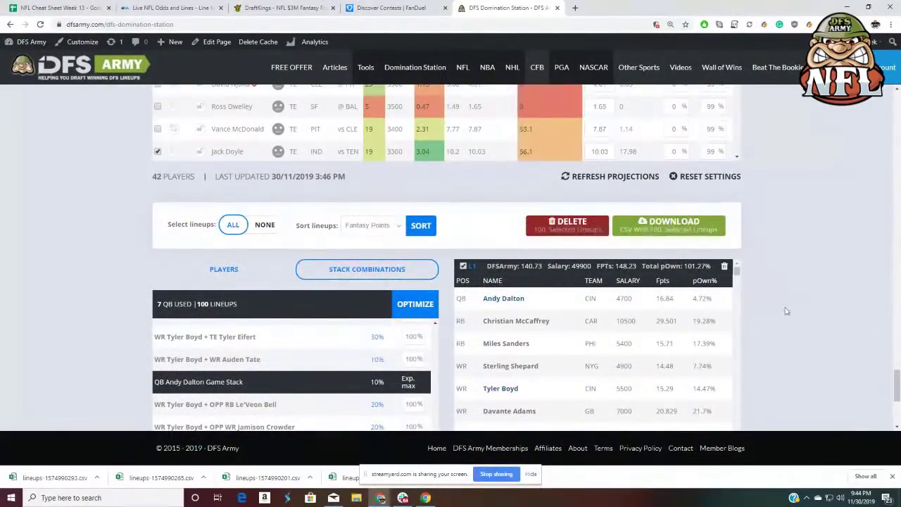
# - Look through the first generated lineups and recheck the Jared Goff game stack combinations beside them
pyautogui.scroll(-2, 786, 314)
pyautogui.scroll(-3, 786, 314)
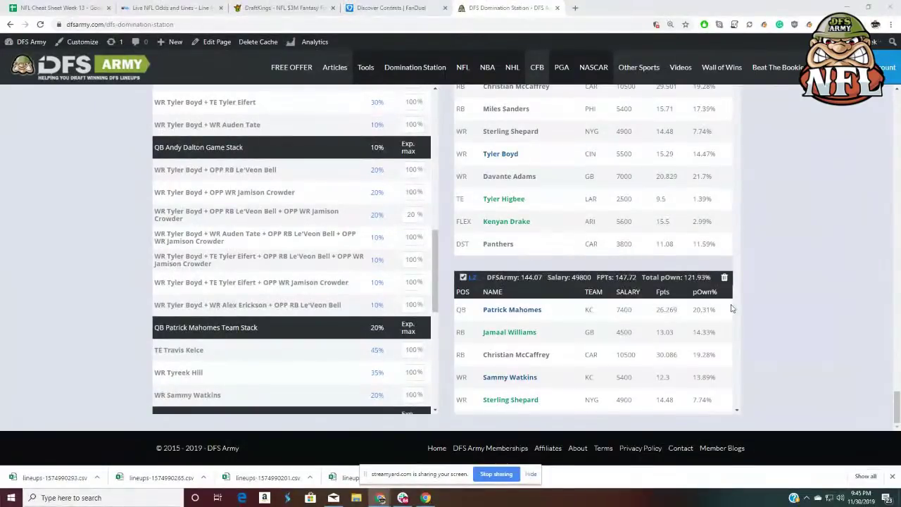
pyautogui.scroll(-2, 526, 308)
pyautogui.scroll(-1, 528, 308)
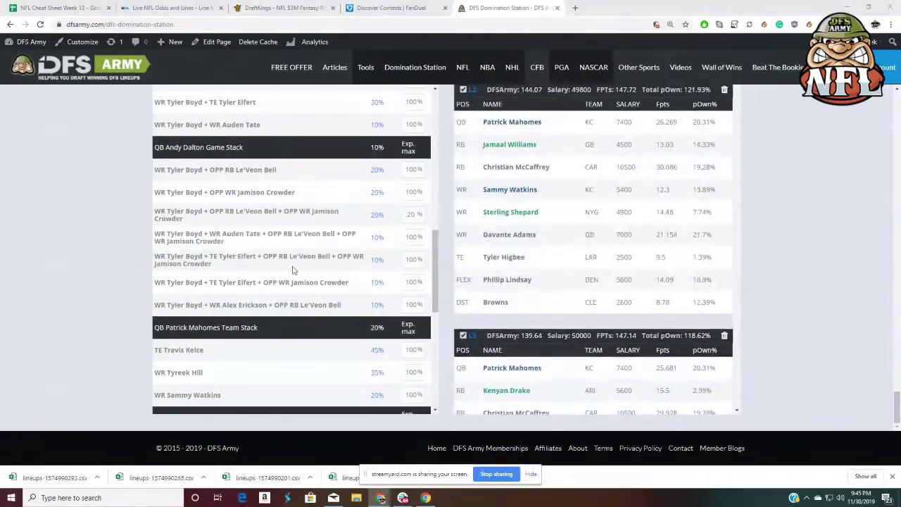
pyautogui.scroll(-4, 314, 258)
pyautogui.scroll(-1, 405, 297)
pyautogui.scroll(-5, 547, 362)
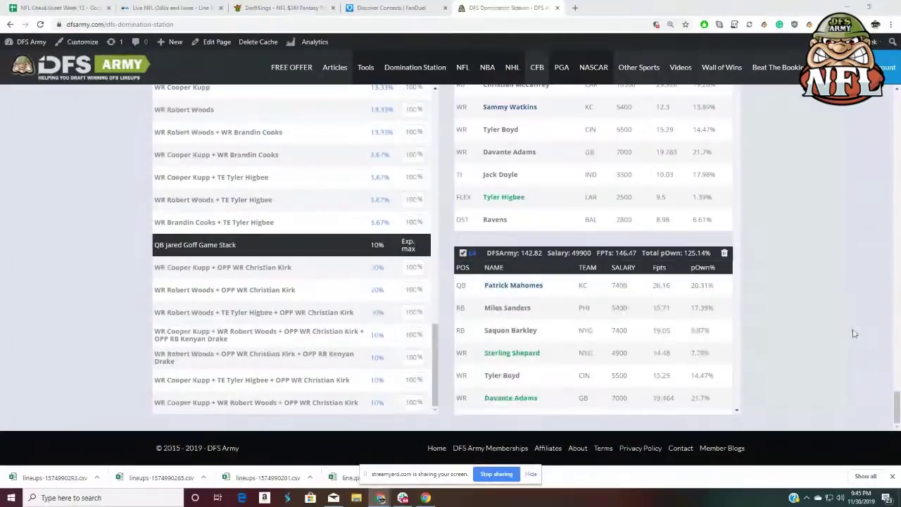
# - Review the quarterback and running back exposures across the generated lineups
pyautogui.scroll(2, 853, 333)
pyautogui.scroll(7, 627, 288)
pyautogui.click(208, 175)
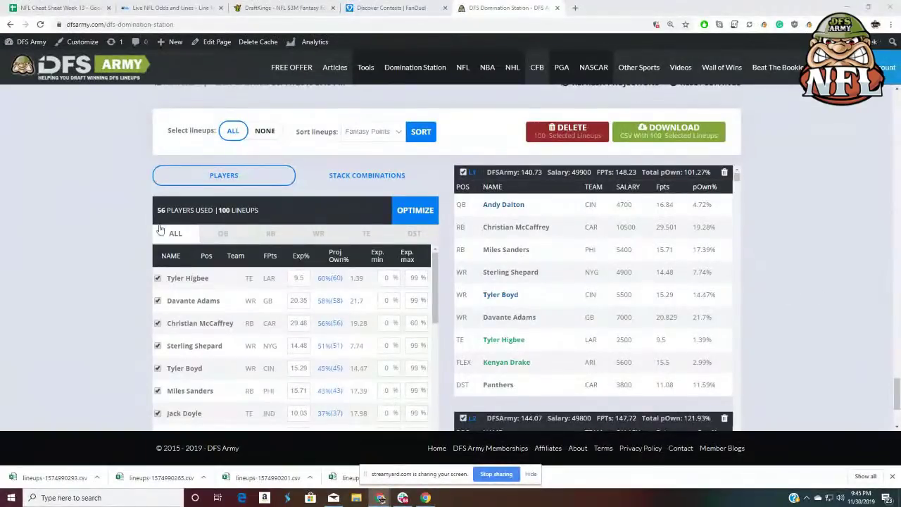
pyautogui.scroll(-2, 136, 233)
pyautogui.click(236, 140)
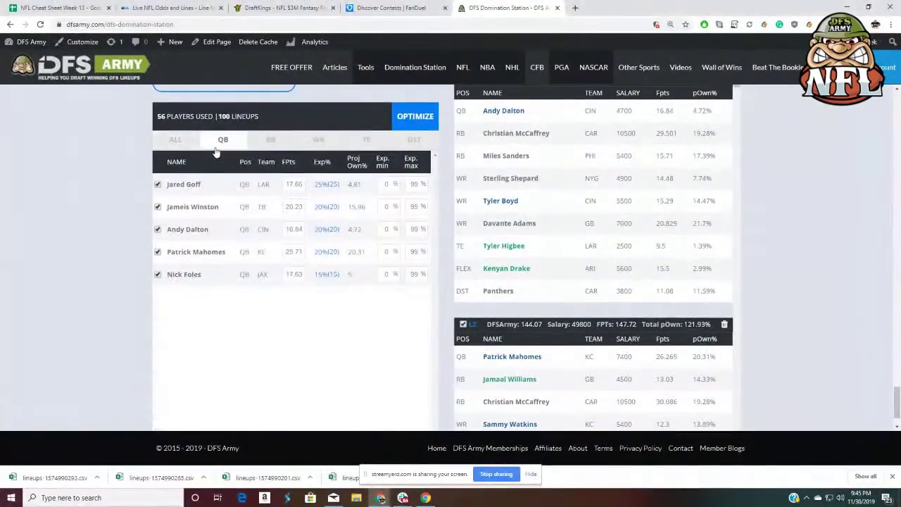
pyautogui.click(268, 141)
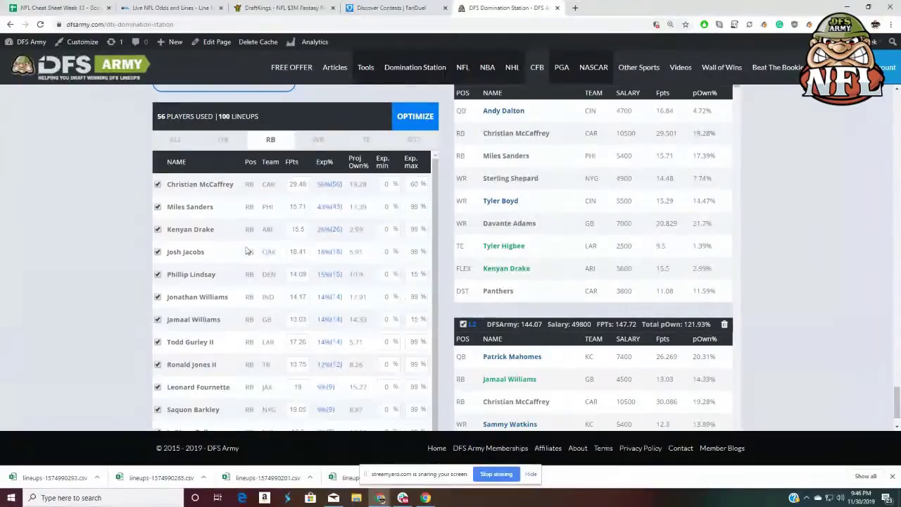
pyautogui.scroll(-1, 268, 236)
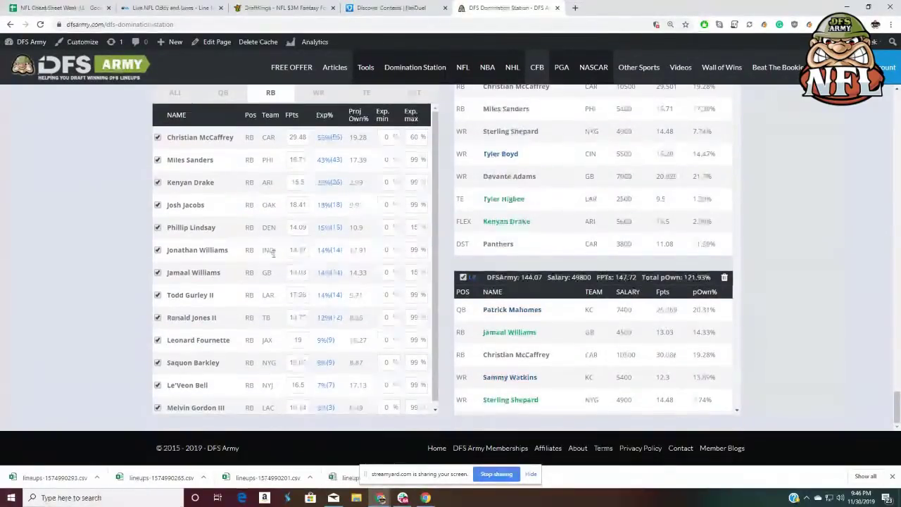
pyautogui.scroll(-1, 278, 250)
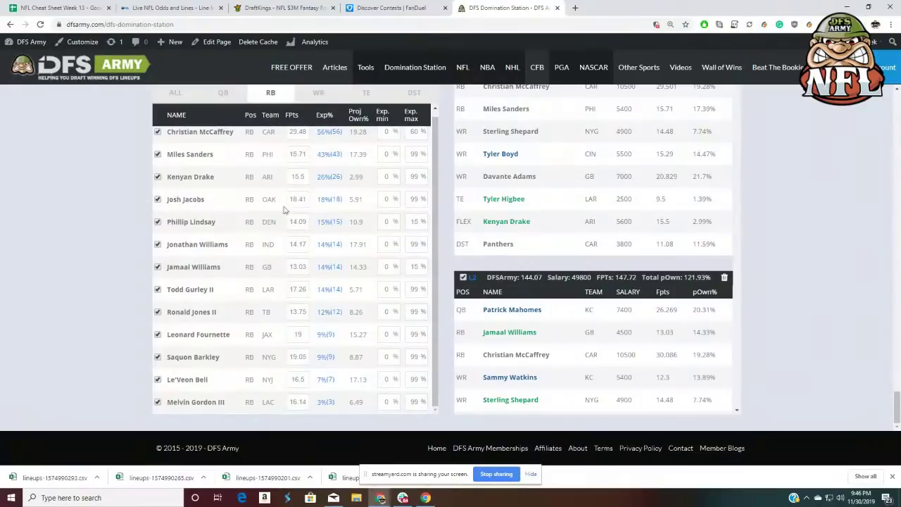
# - Set Josh Jacobs's maximum exposure to 5% in the running back exposure list
pyautogui.doubleClick(414, 200)
pyautogui.write('5')
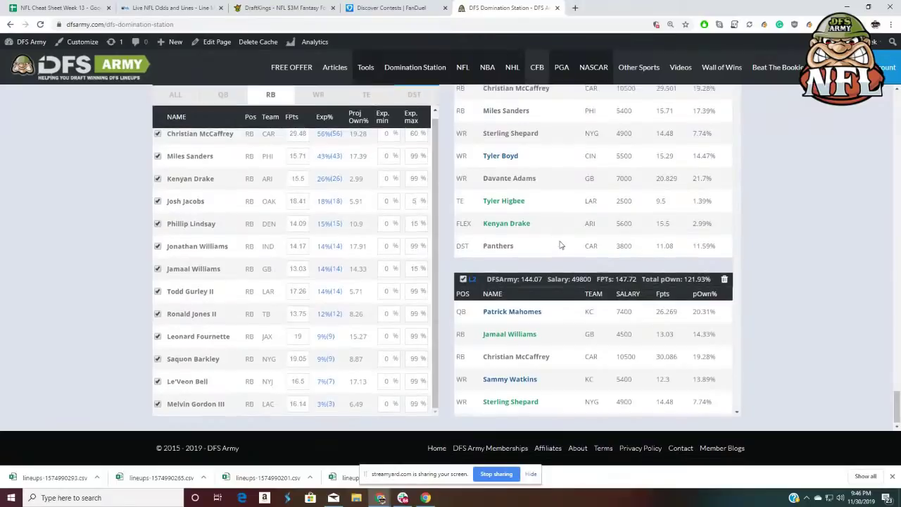
pyautogui.scroll(1, 413, 246)
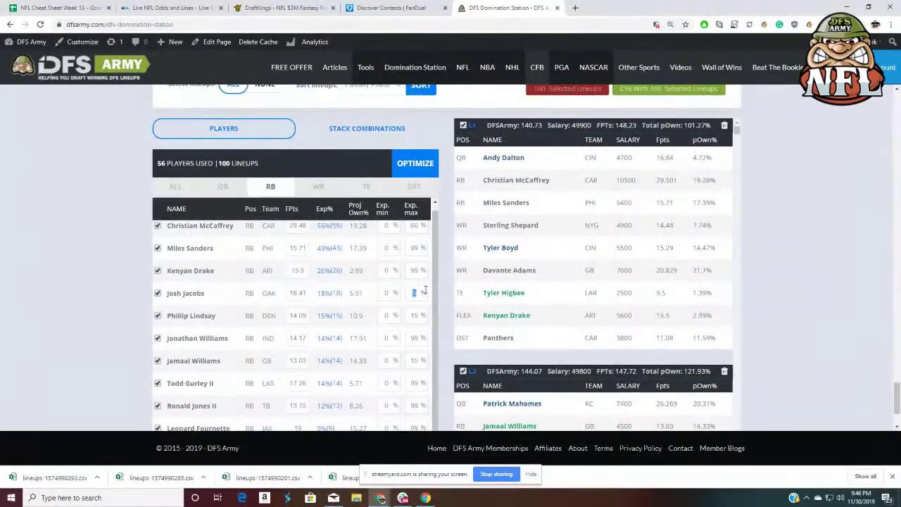
pyautogui.scroll(4, 757, 261)
pyautogui.scroll(2, 294, 234)
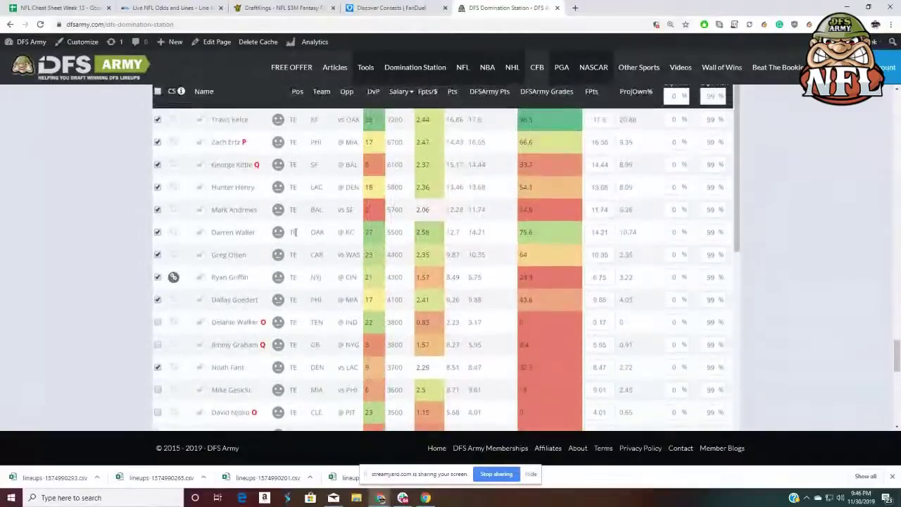
pyautogui.scroll(-6, 113, 226)
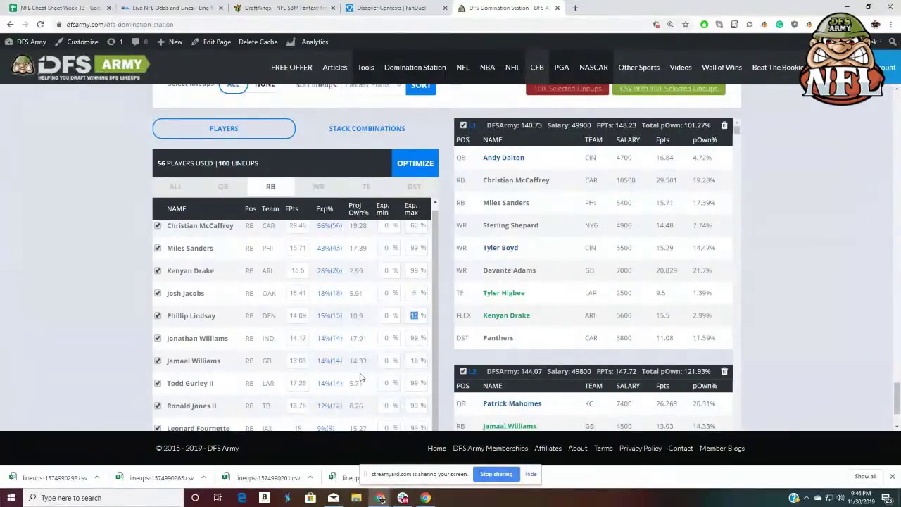
pyautogui.scroll(-2, 362, 376)
pyautogui.press('Tab')
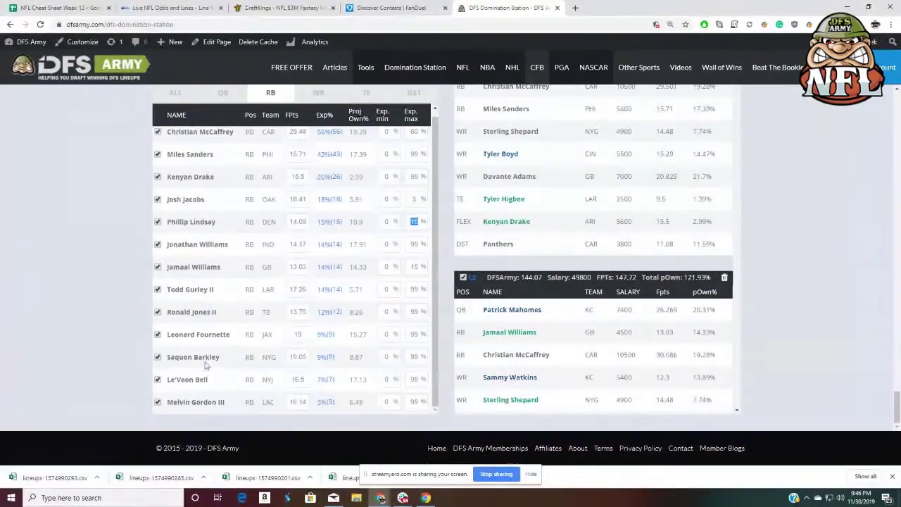
# - Find Saquon Barkley among the running backs in the player pool and rate him Love for a 10% projection boost
pyautogui.scroll(10, 686, 261)
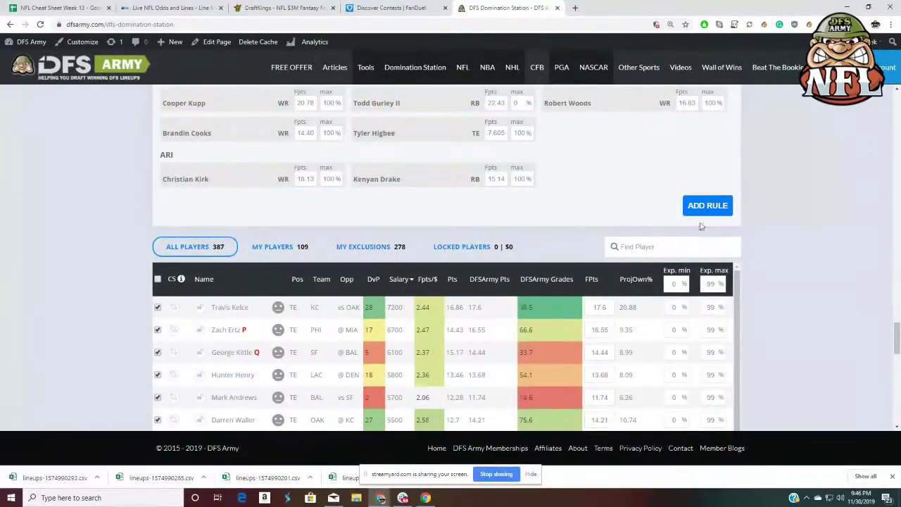
pyautogui.scroll(10, 185, 169)
pyautogui.scroll(4, 187, 221)
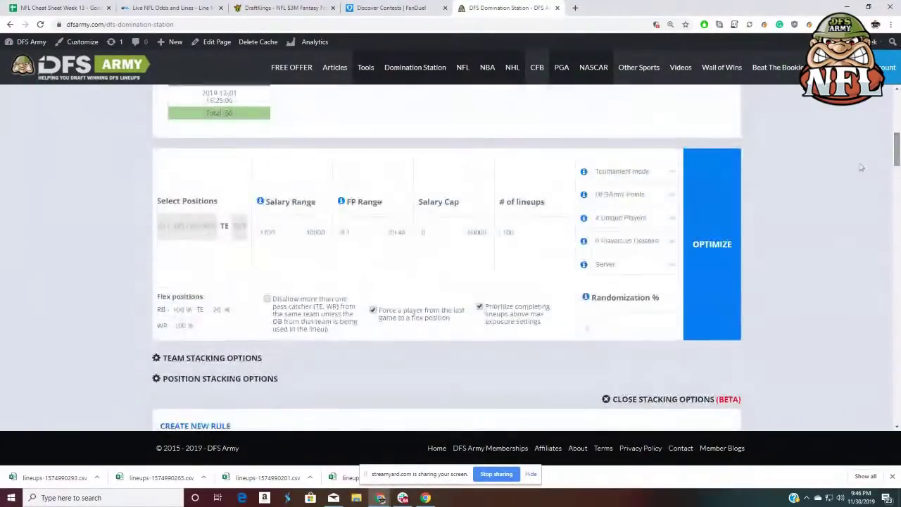
pyautogui.scroll(-3, 727, 236)
pyautogui.scroll(-10, 726, 236)
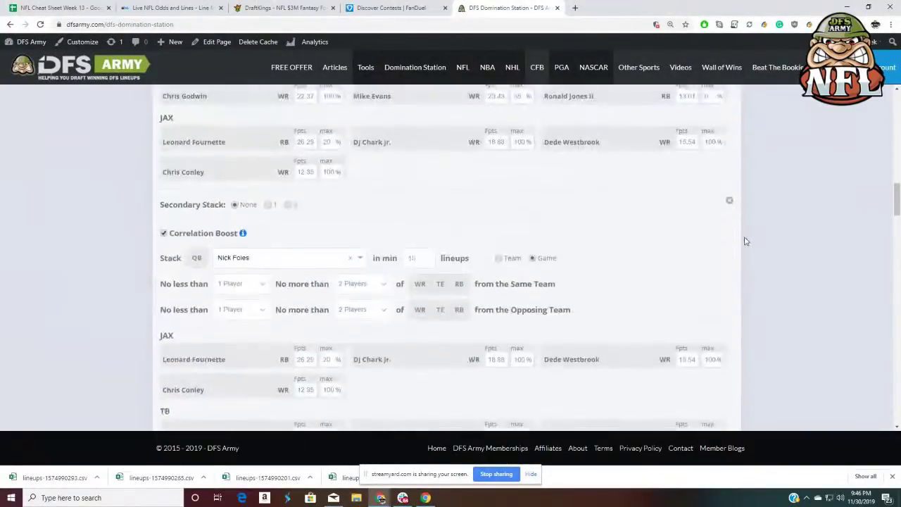
pyautogui.scroll(-6, 755, 255)
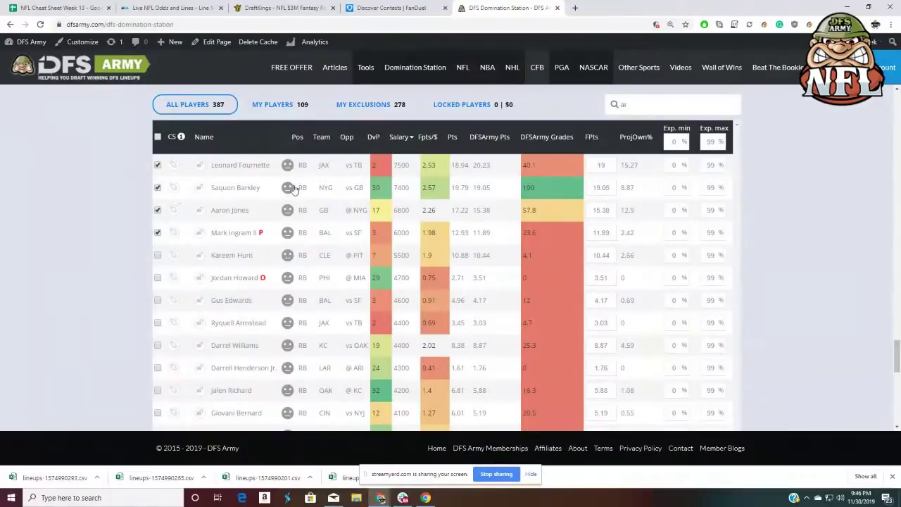
pyautogui.click(287, 209)
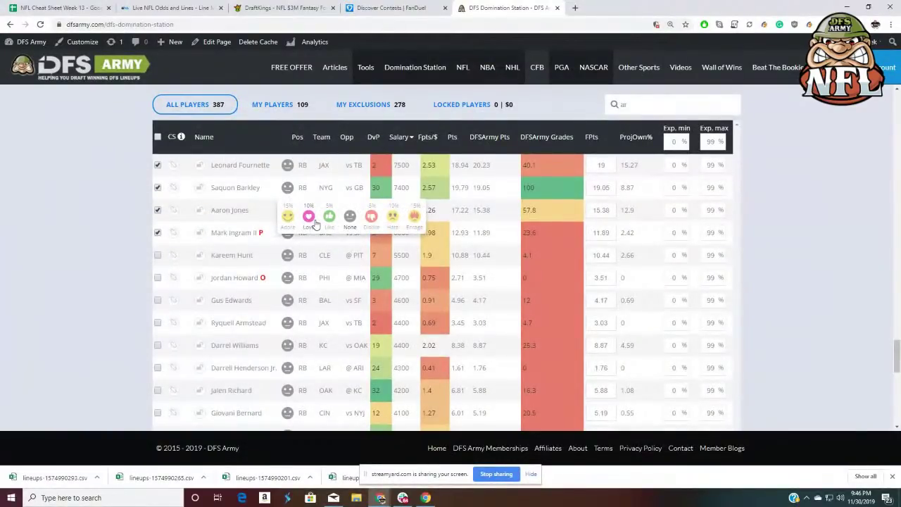
pyautogui.click(314, 222)
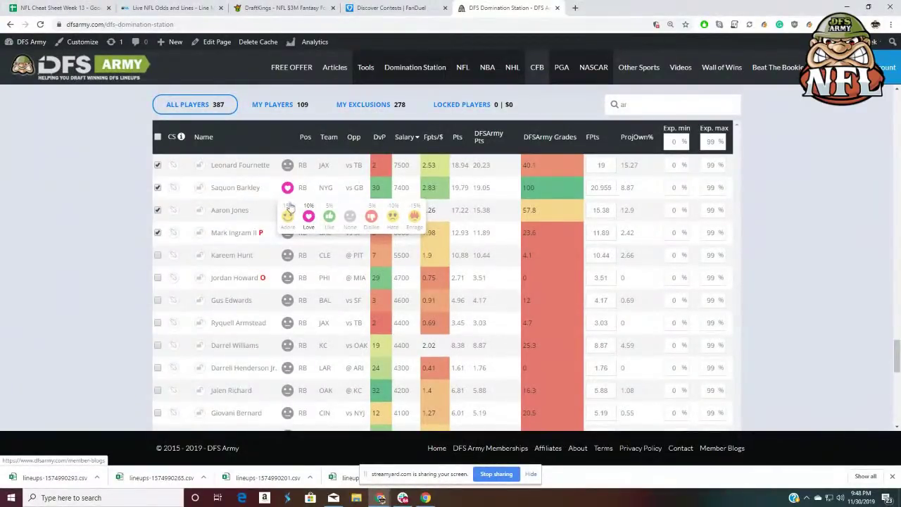
# - Check Saquon Barkley's boosted projection and compare his exposure with the other running backs in the lineups
pyautogui.doubleClick(600, 188)
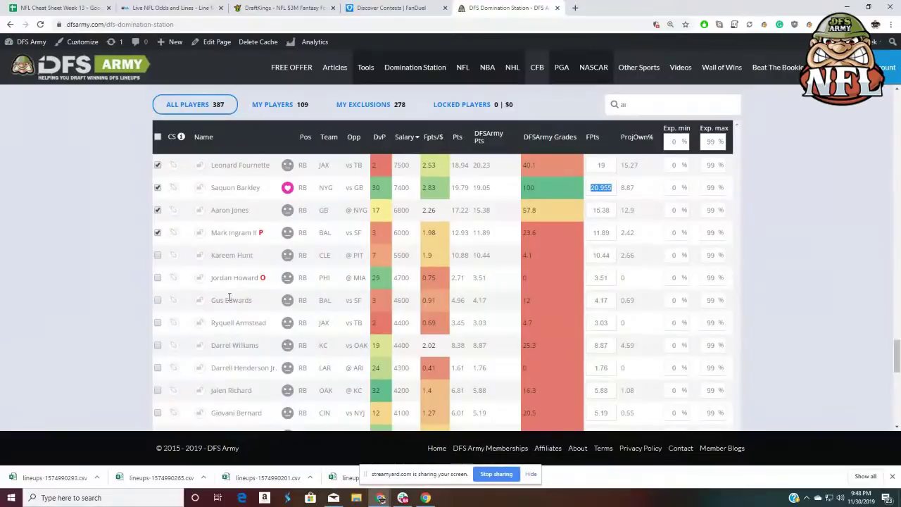
pyautogui.scroll(-3, 228, 296)
pyautogui.scroll(-2, 132, 217)
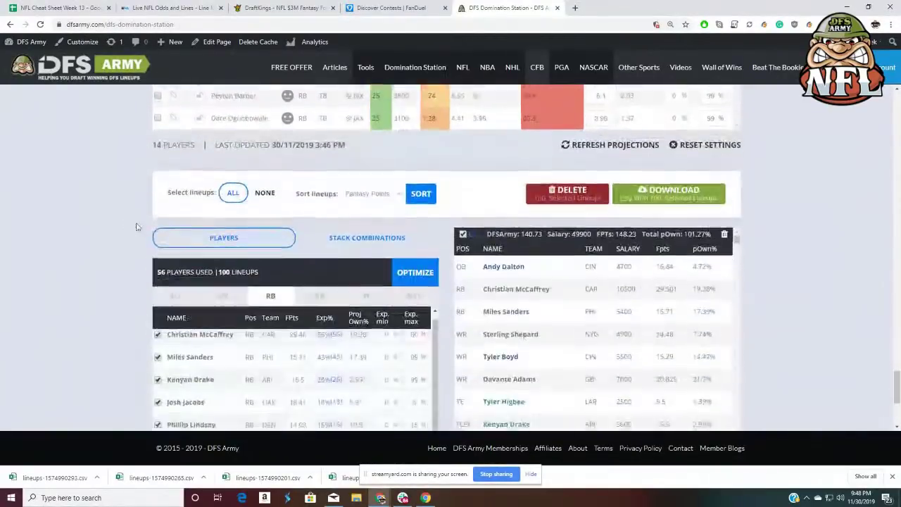
pyautogui.scroll(-3, 137, 227)
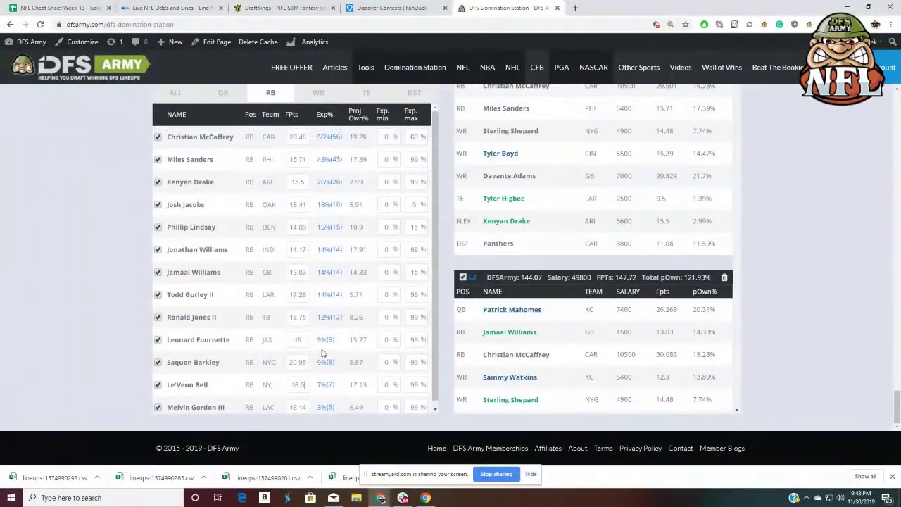
pyautogui.scroll(2, 325, 345)
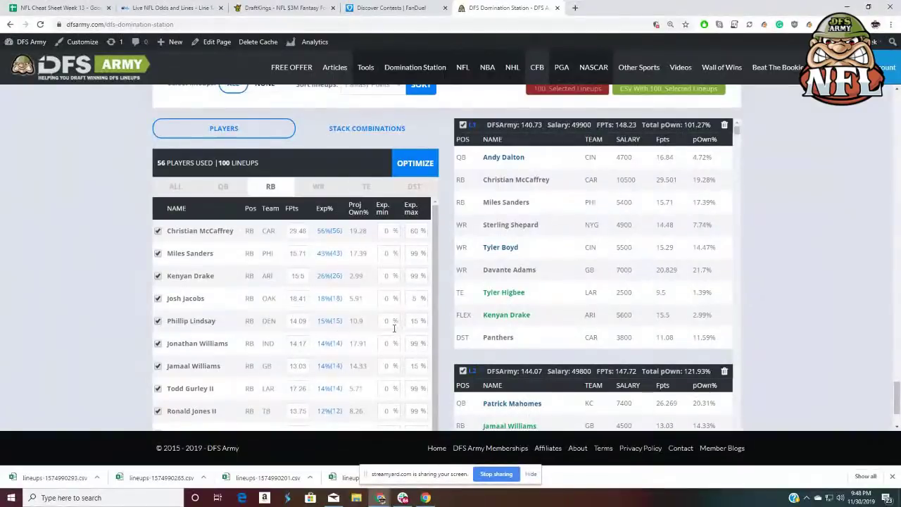
pyautogui.scroll(-2, 372, 336)
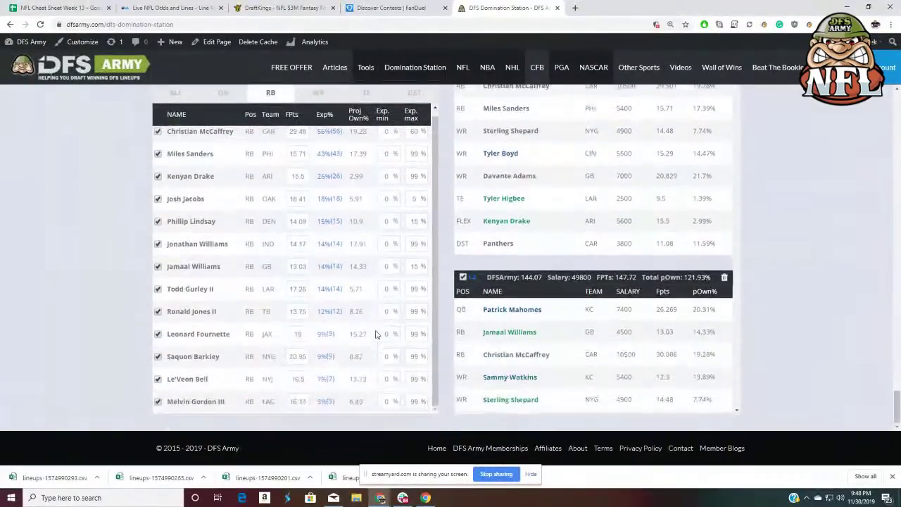
# - Set the maximum wide receiver exposures to 35% for Davante Adams, 15% for Sterling Shepard and 35% for Tyler Boyd
pyautogui.scroll(3, 348, 289)
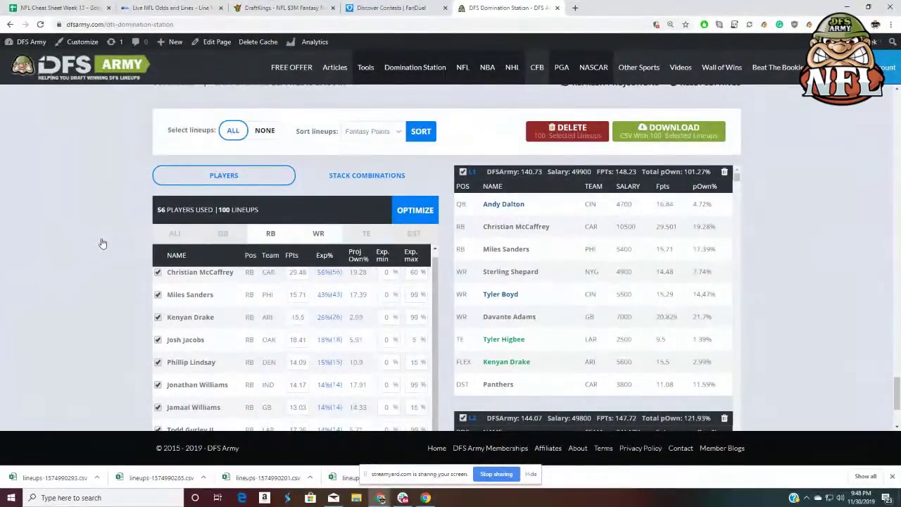
pyautogui.scroll(-2, 367, 248)
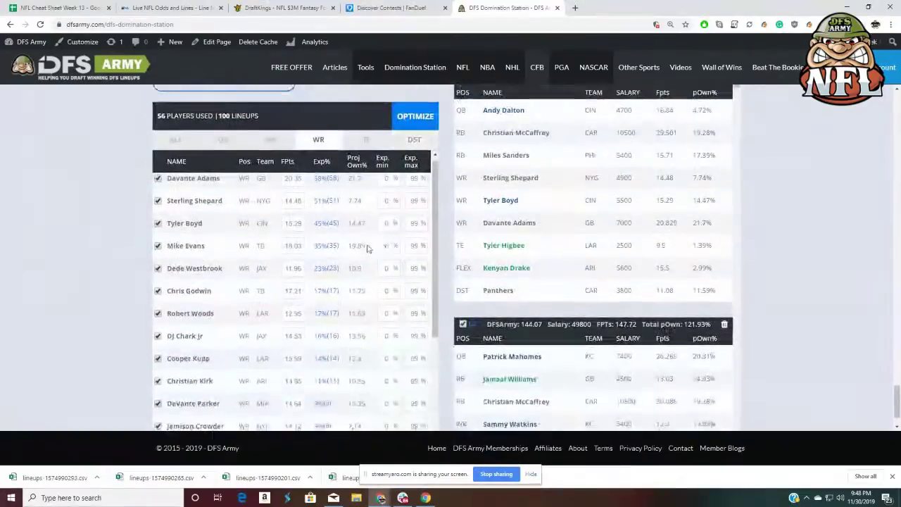
pyautogui.doubleClick(414, 179)
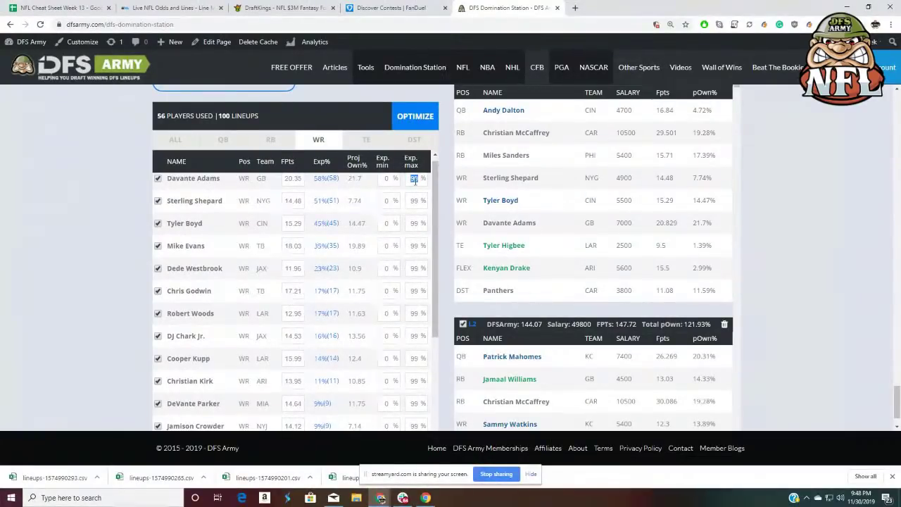
pyautogui.write('30')
pyautogui.doubleClick(414, 201)
pyautogui.write('15')
pyautogui.doubleClick(409, 225)
pyautogui.write('35')
# - Review the exposures and projections of the remaining wide receivers used across the generated lineups
pyautogui.scroll(-1, 344, 320)
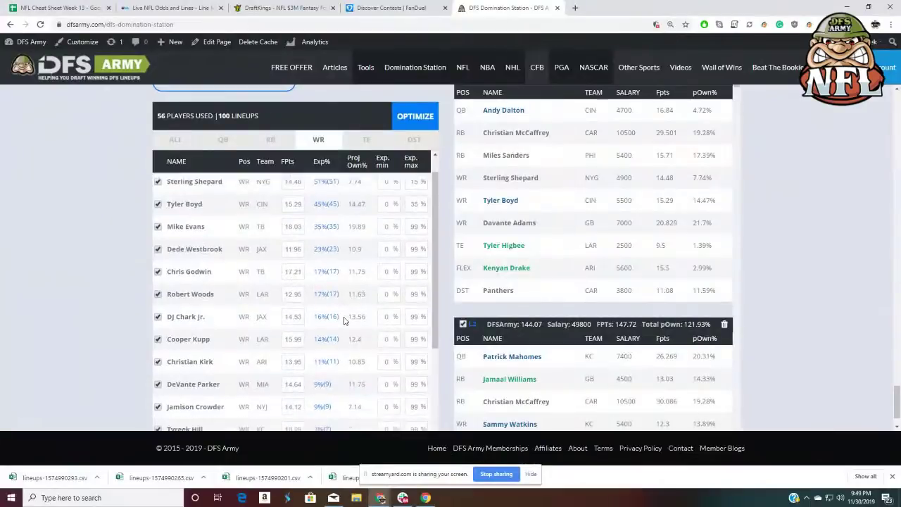
pyautogui.scroll(-1, 344, 320)
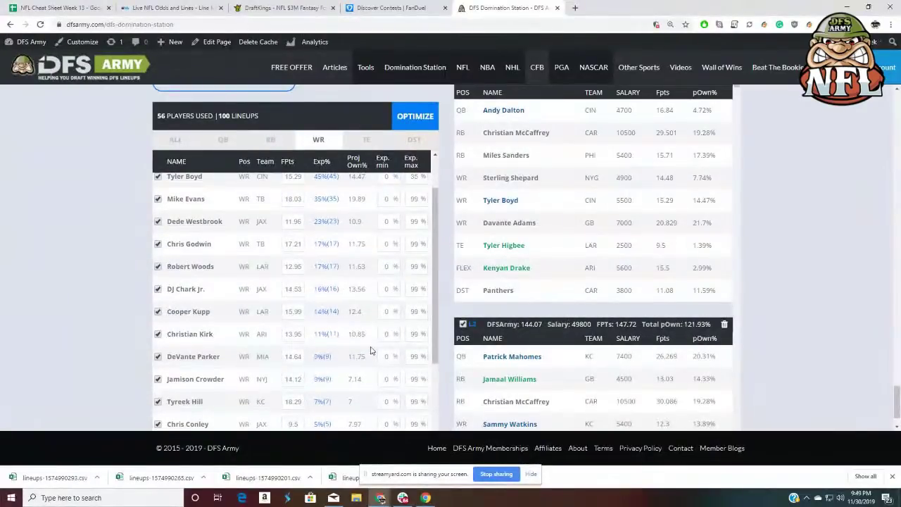
pyautogui.scroll(-3, 372, 350)
pyautogui.scroll(4, 380, 338)
pyautogui.scroll(3, 384, 333)
pyautogui.scroll(-2, 336, 288)
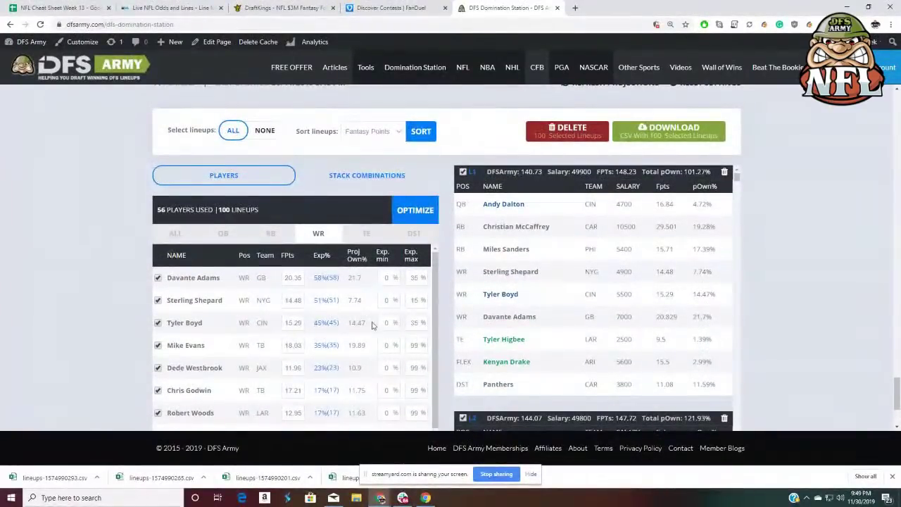
pyautogui.scroll(-3, 345, 334)
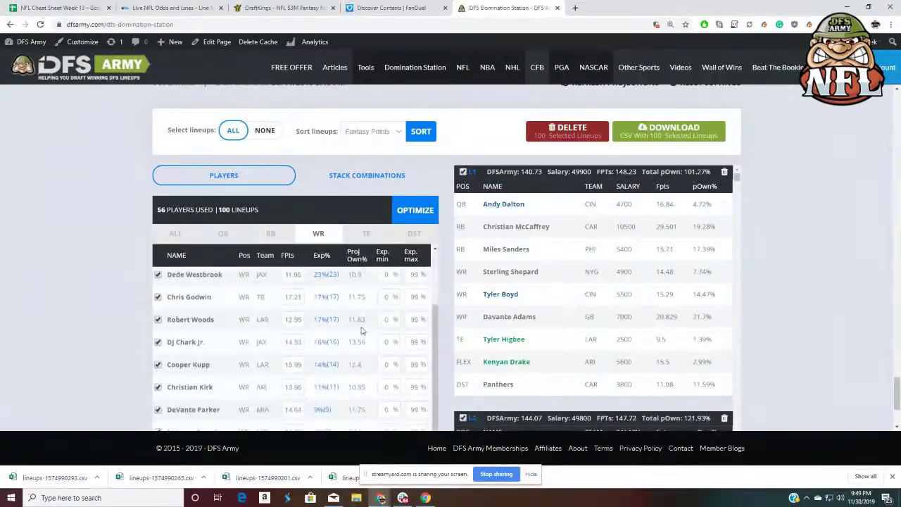
pyautogui.scroll(3, 366, 331)
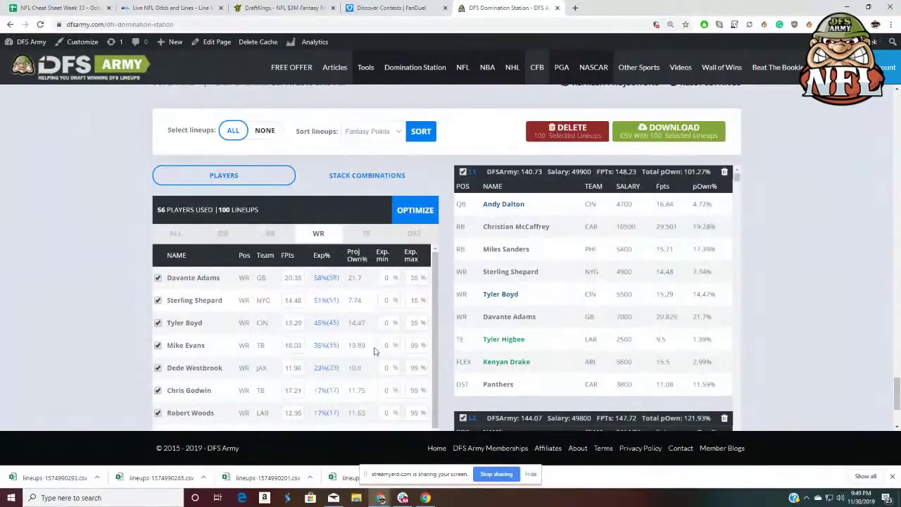
pyautogui.scroll(-2, 375, 350)
pyautogui.scroll(-2, 375, 350)
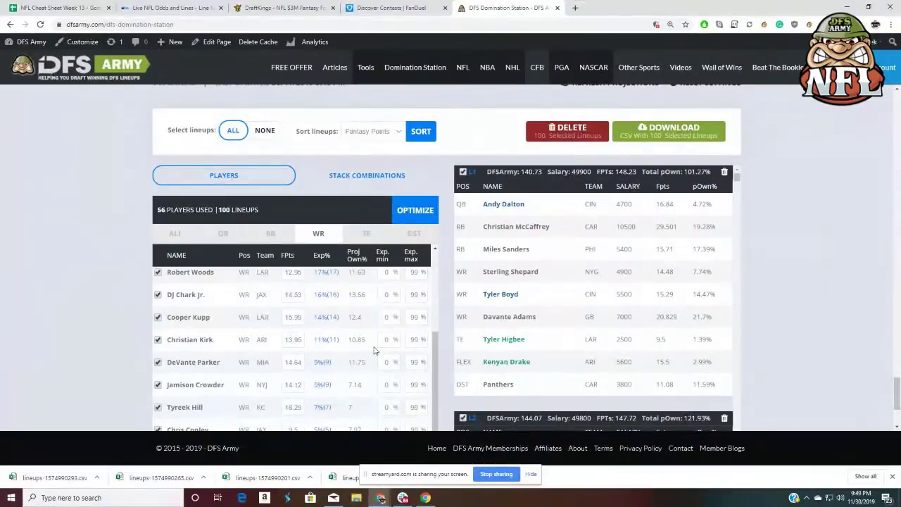
pyautogui.scroll(-2, 375, 349)
pyautogui.scroll(-2, 375, 350)
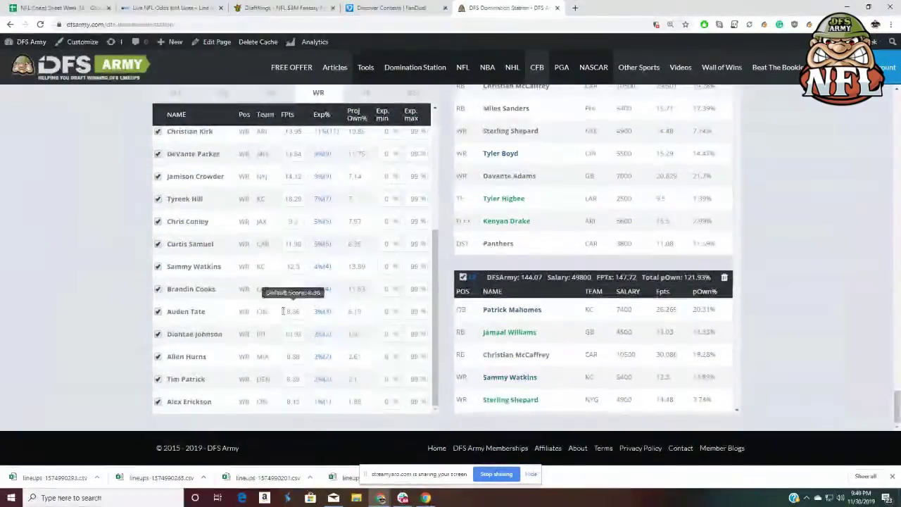
pyautogui.scroll(1, 310, 336)
pyautogui.scroll(3, 317, 331)
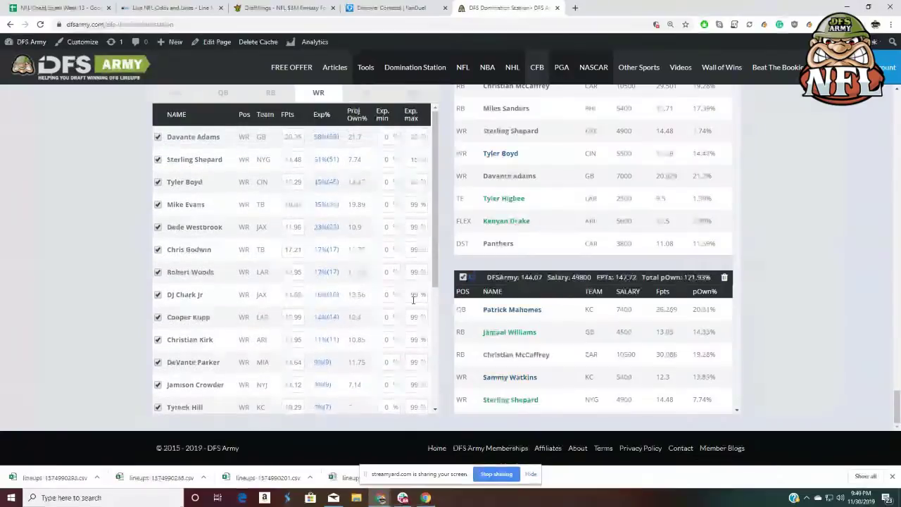
pyautogui.scroll(1, 422, 299)
pyautogui.scroll(2, 446, 287)
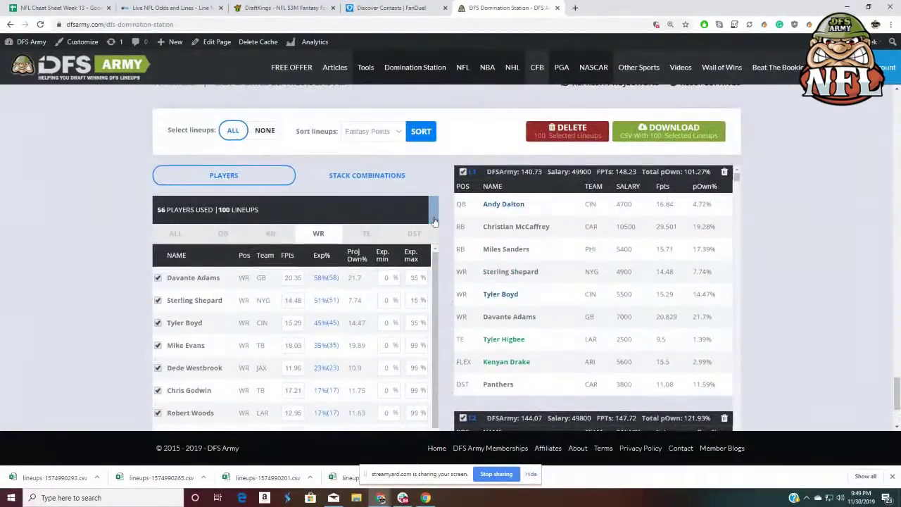
# - Rerun the optimizer with the new receiver limits and check the quarterback and running back exposures
pyautogui.click(413, 210)
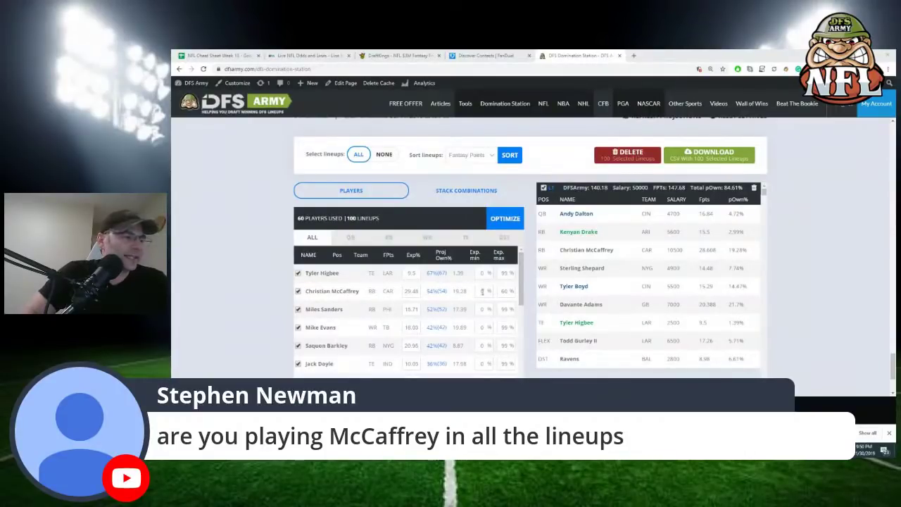
pyautogui.click(350, 237)
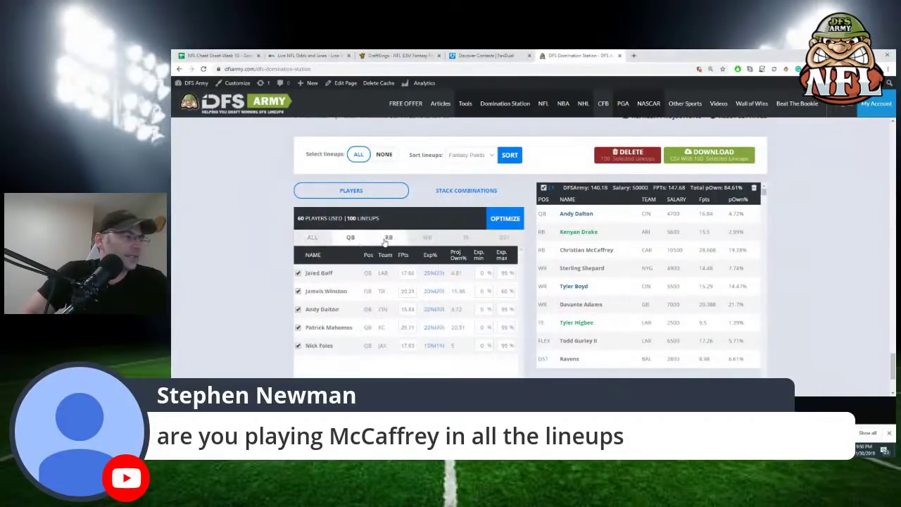
pyautogui.click(385, 238)
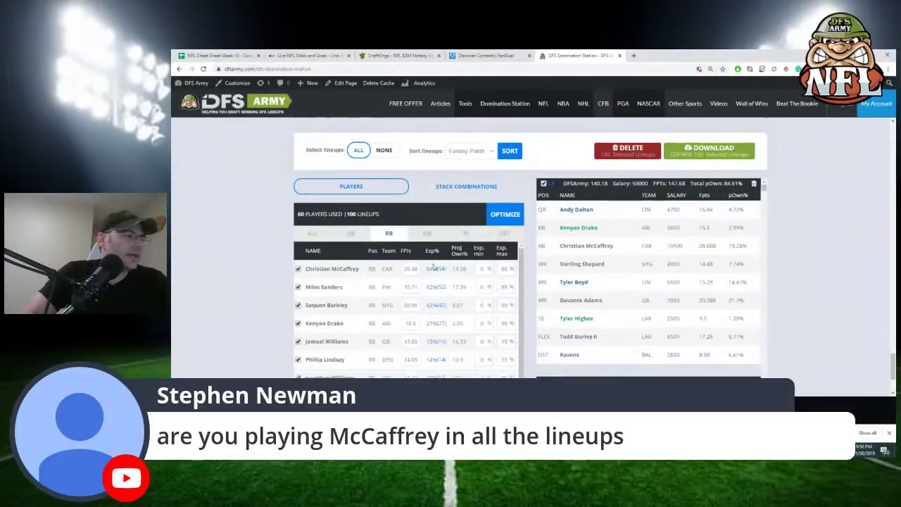
pyautogui.scroll(-1, 484, 289)
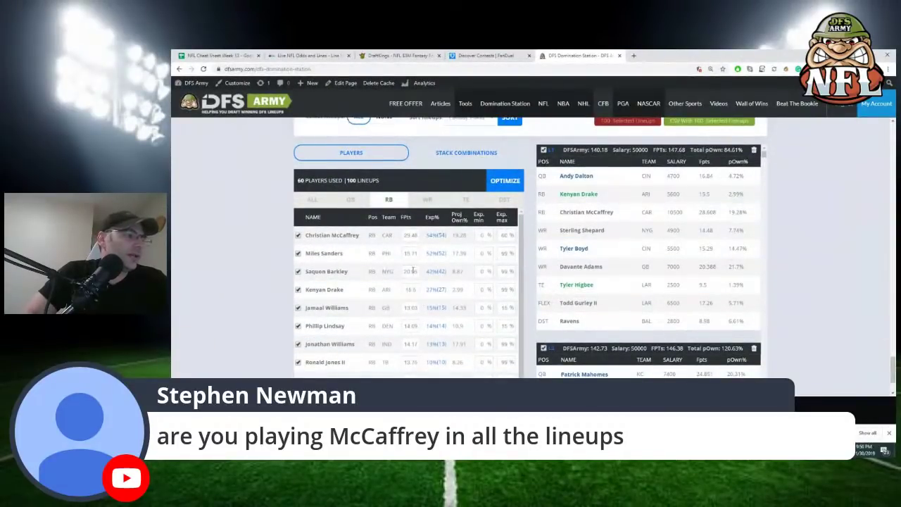
# - Set Miles Sanders's maximum exposure to 35% in the running back exposure list
pyautogui.doubleClick(503, 271)
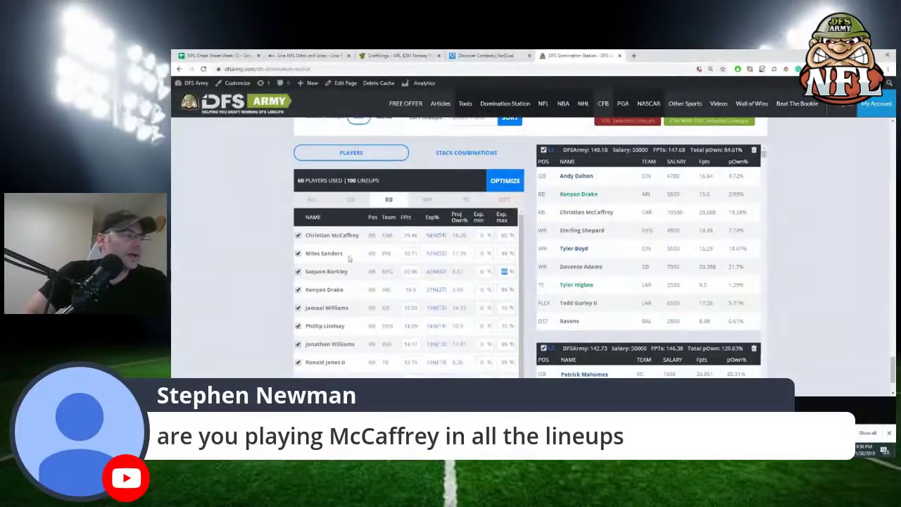
pyautogui.doubleClick(504, 252)
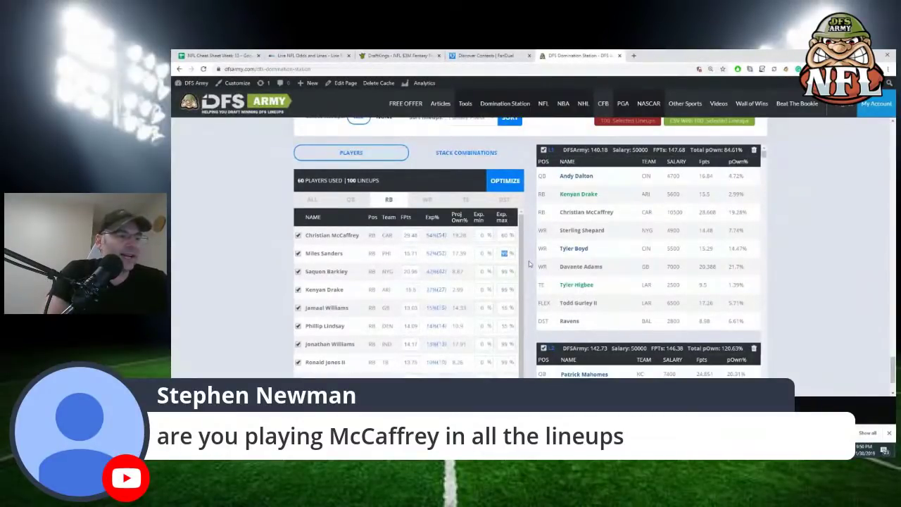
pyautogui.write('85')
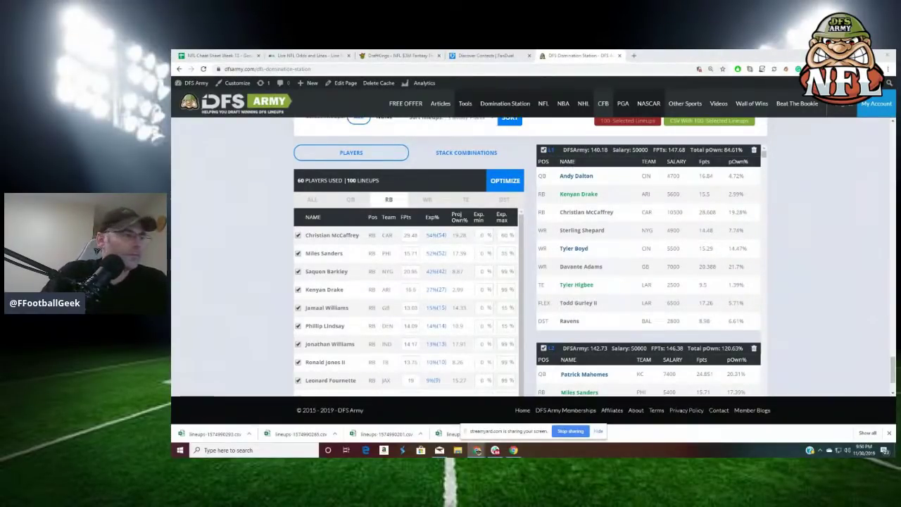
# - Review the exposures of the remaining running backs and the wide receivers, including Mike Evans, in the new lineups
pyautogui.scroll(-1, 456, 289)
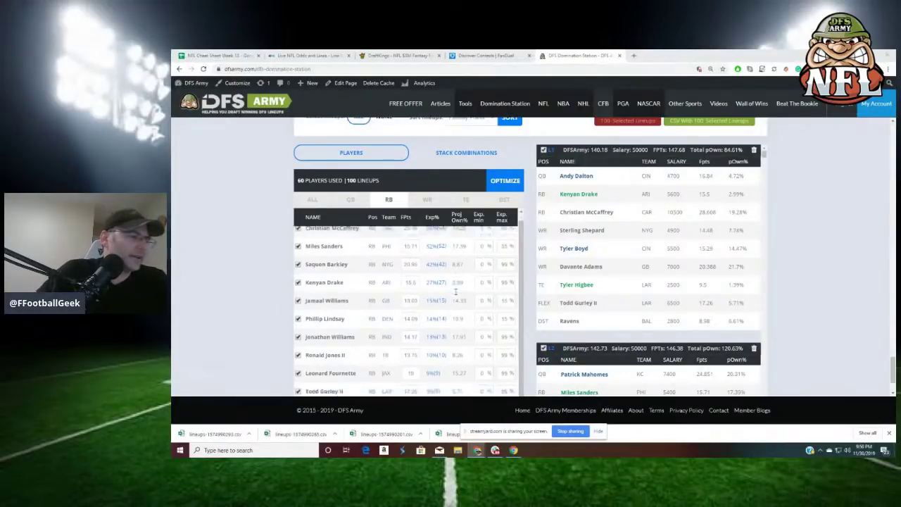
pyautogui.scroll(-1, 457, 293)
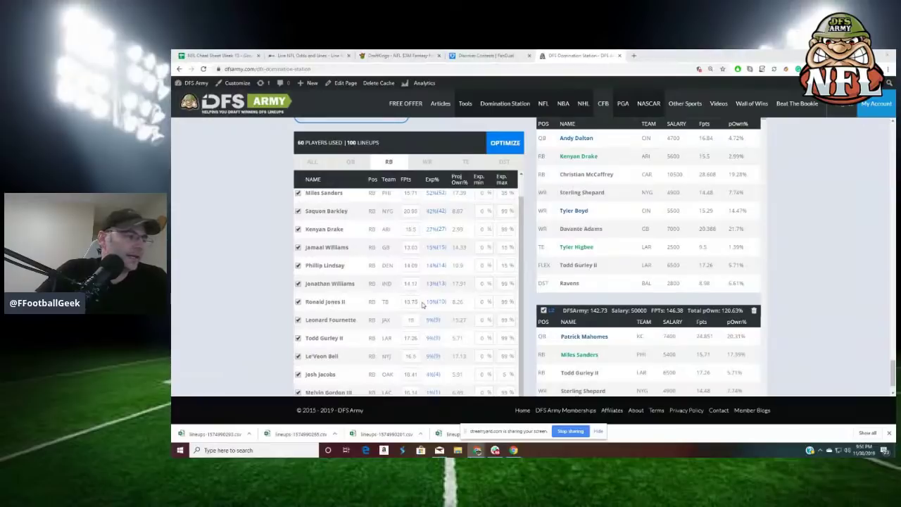
pyautogui.scroll(-1, 429, 304)
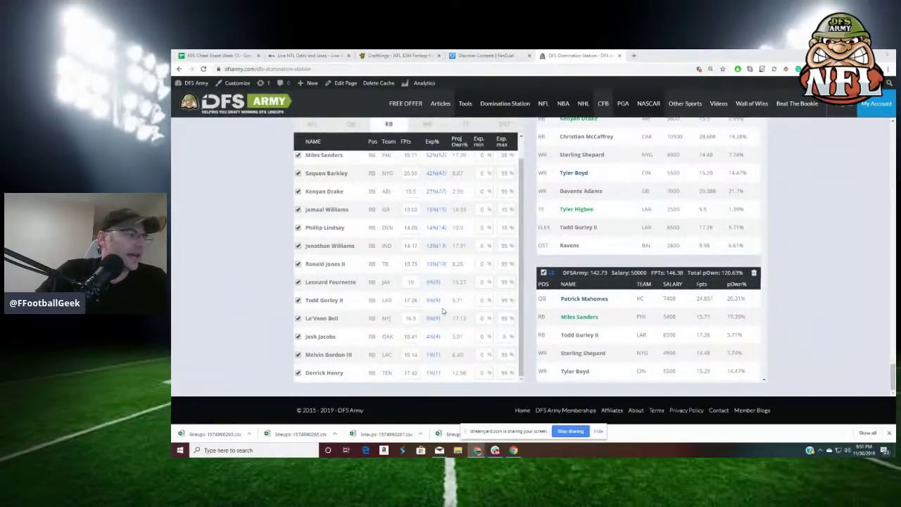
pyautogui.scroll(1, 448, 313)
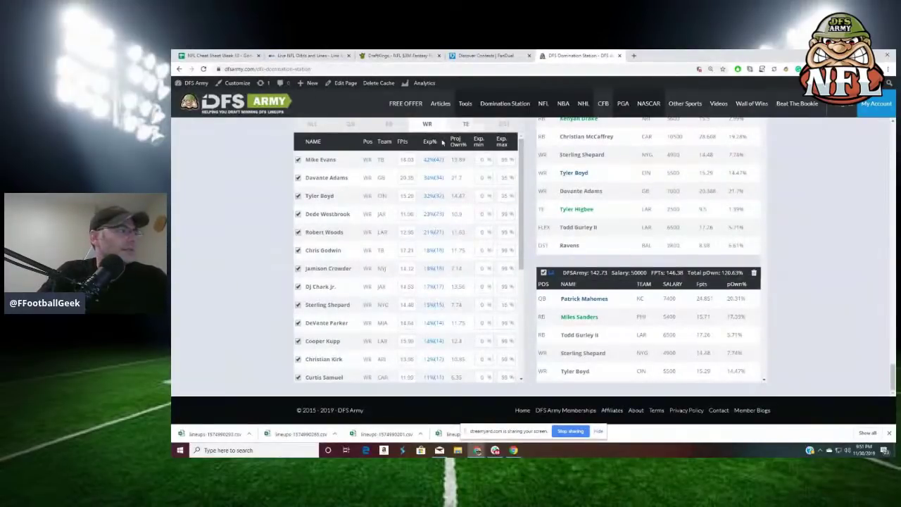
pyautogui.scroll(2, 466, 204)
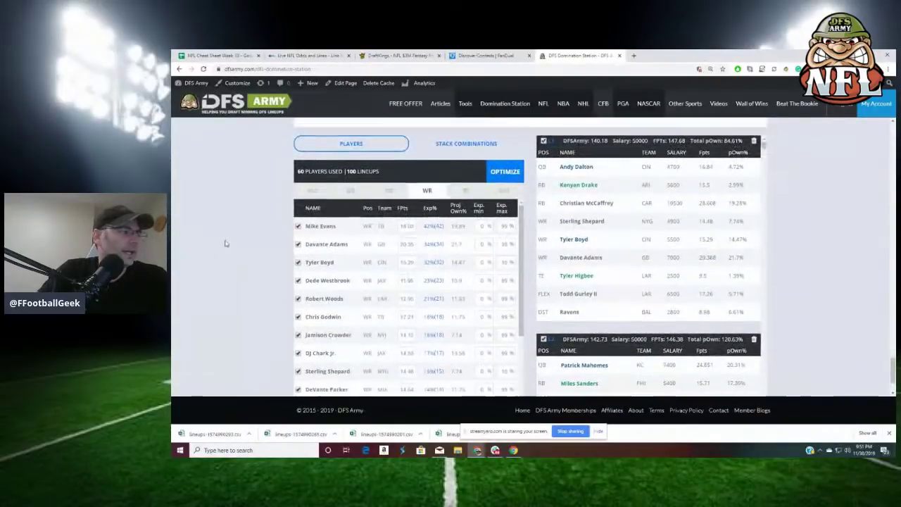
pyautogui.scroll(-1, 232, 243)
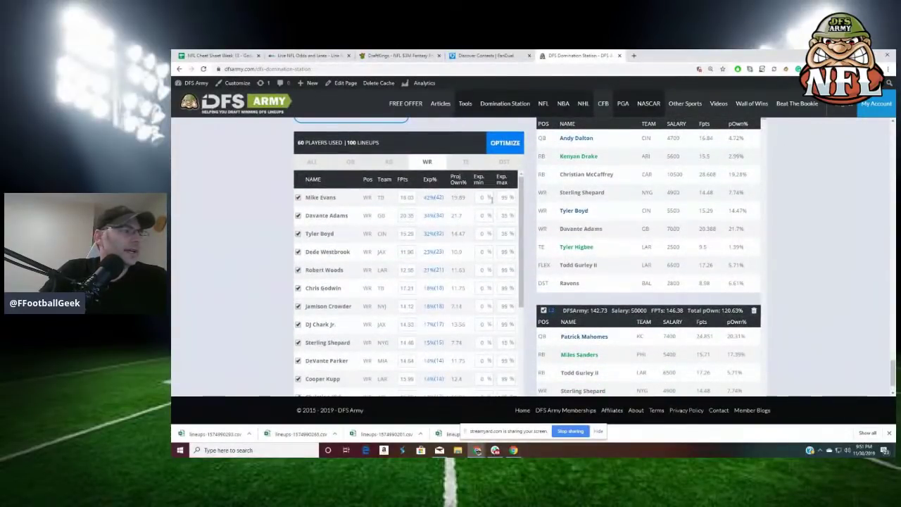
pyautogui.doubleClick(504, 197)
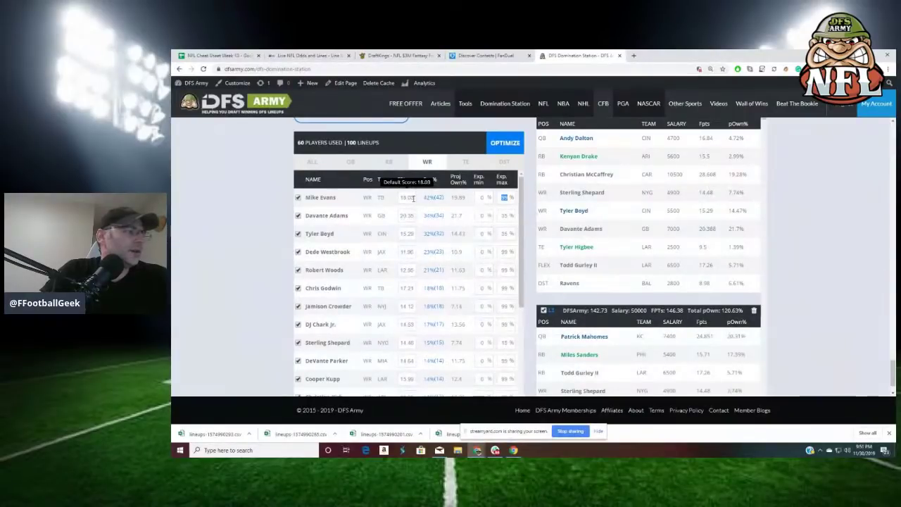
# - Clear the search filter in the player pool and give wide receiver Mike Evans the thumbs-down rating
pyautogui.scroll(10, 411, 200)
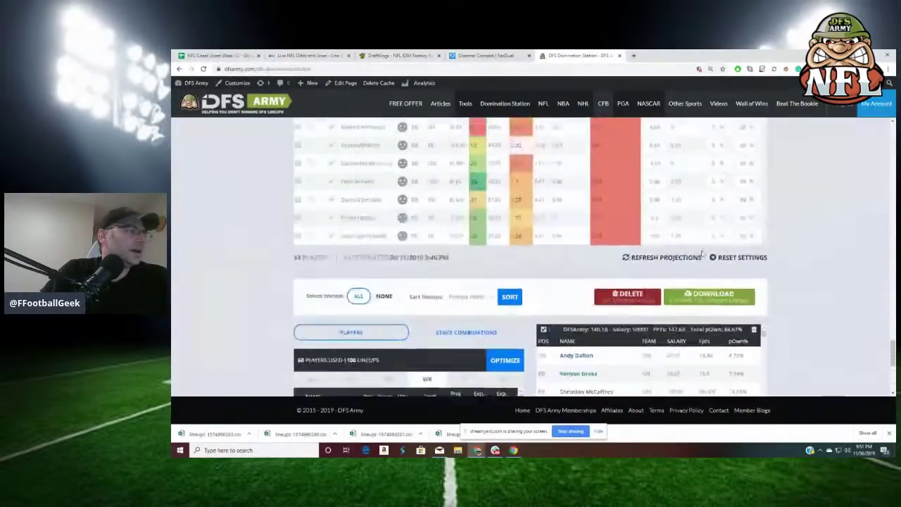
pyautogui.scroll(10, 413, 245)
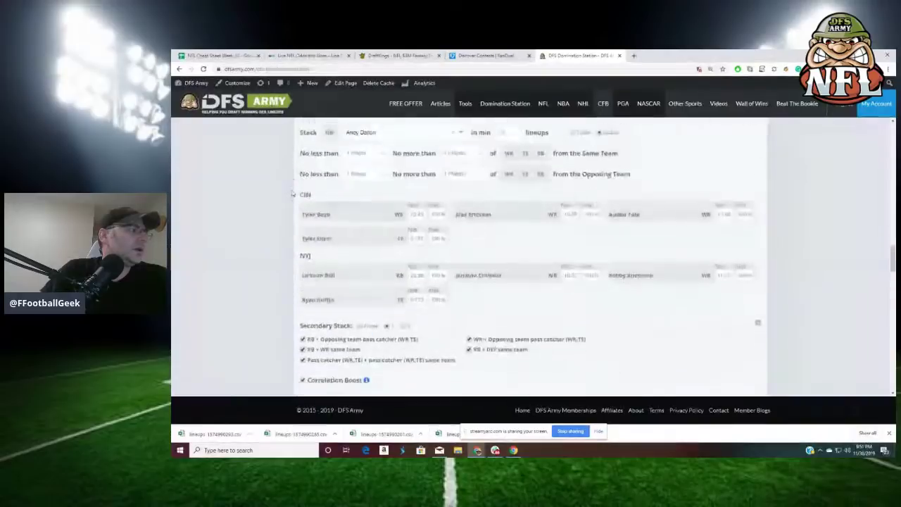
pyautogui.scroll(10, 323, 208)
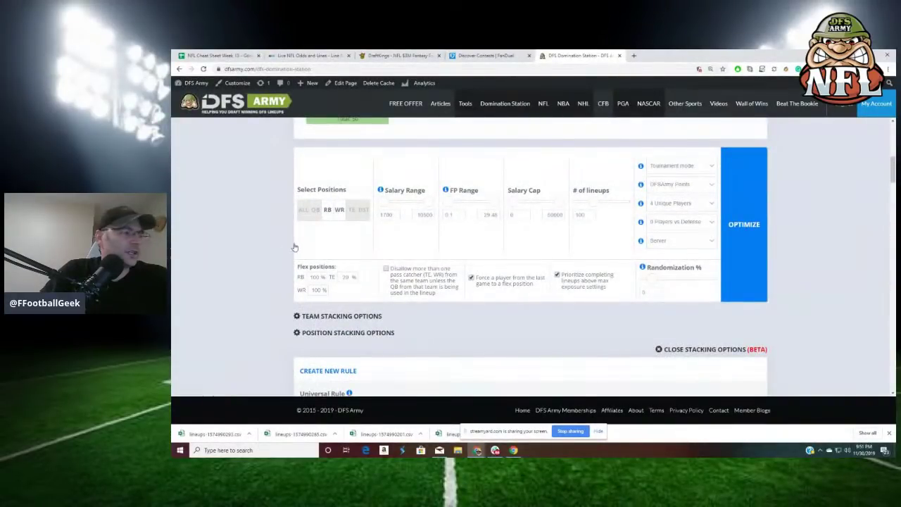
pyautogui.scroll(-10, 348, 247)
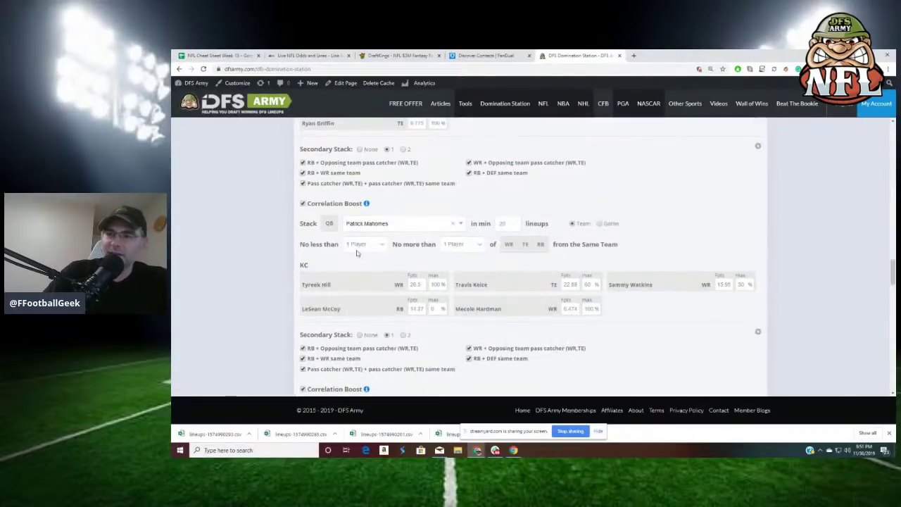
pyautogui.scroll(-10, 356, 254)
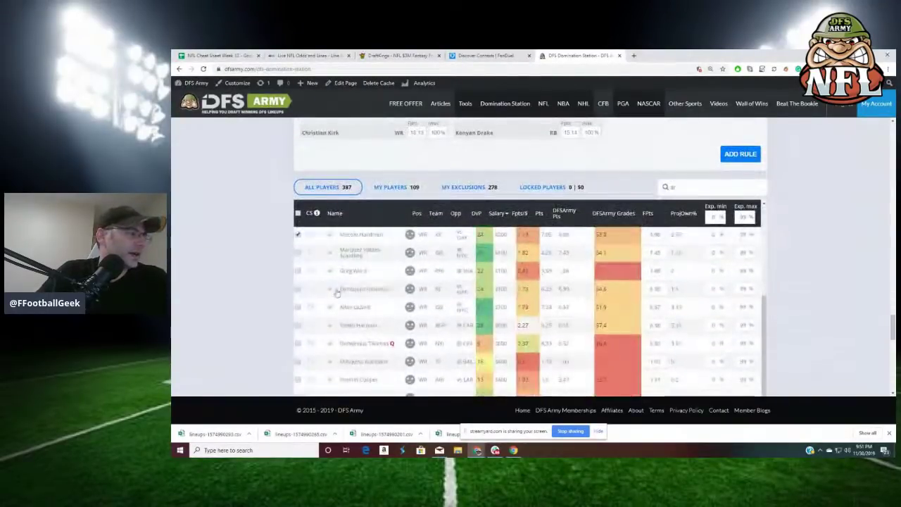
pyautogui.scroll(4, 337, 293)
pyautogui.scroll(3, 211, 243)
pyautogui.scroll(-4, 204, 235)
pyautogui.scroll(3, 411, 341)
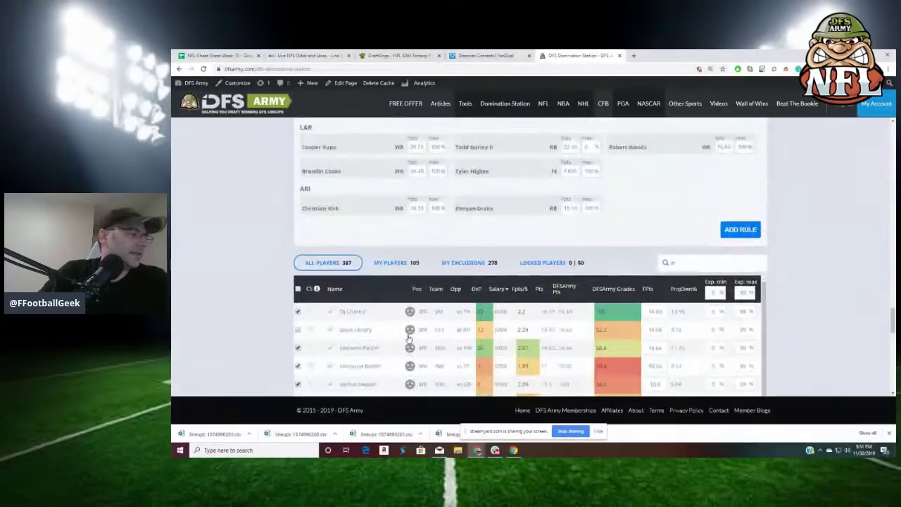
pyautogui.scroll(-3, 409, 340)
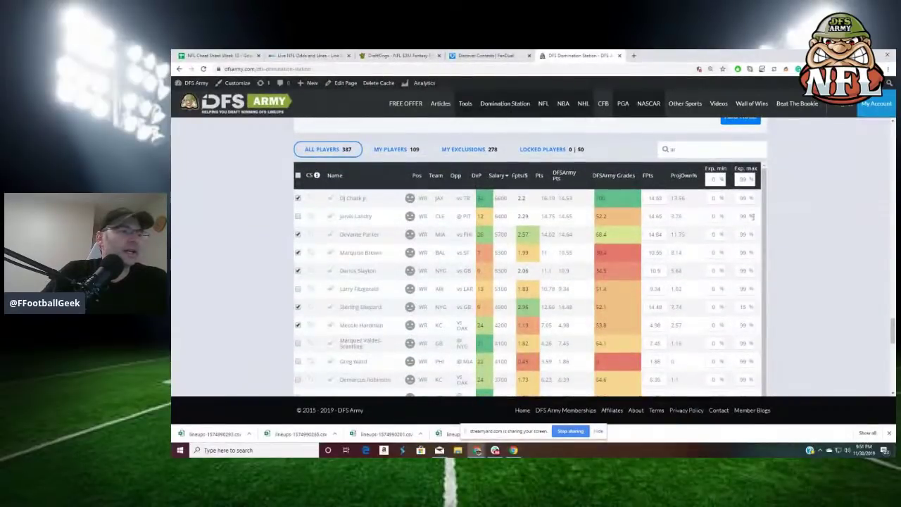
pyautogui.doubleClick(702, 147)
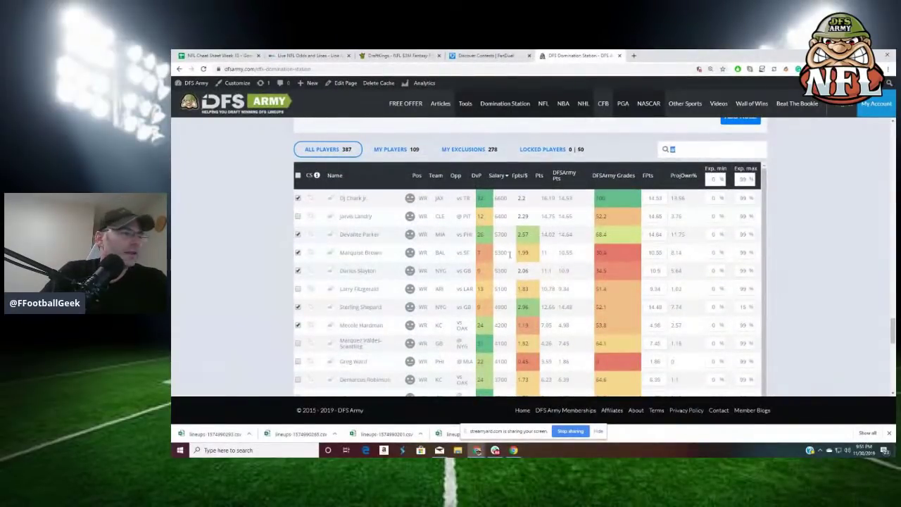
pyautogui.press('BackSpace')
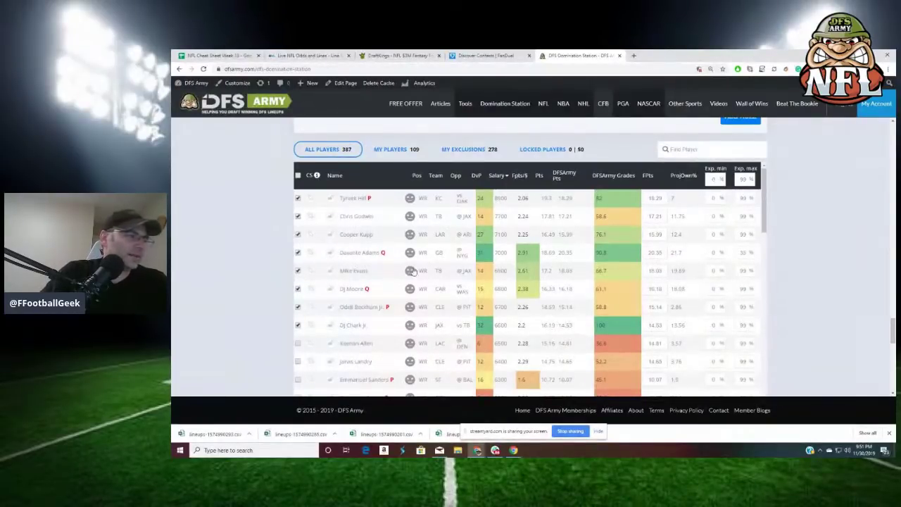
pyautogui.click(409, 288)
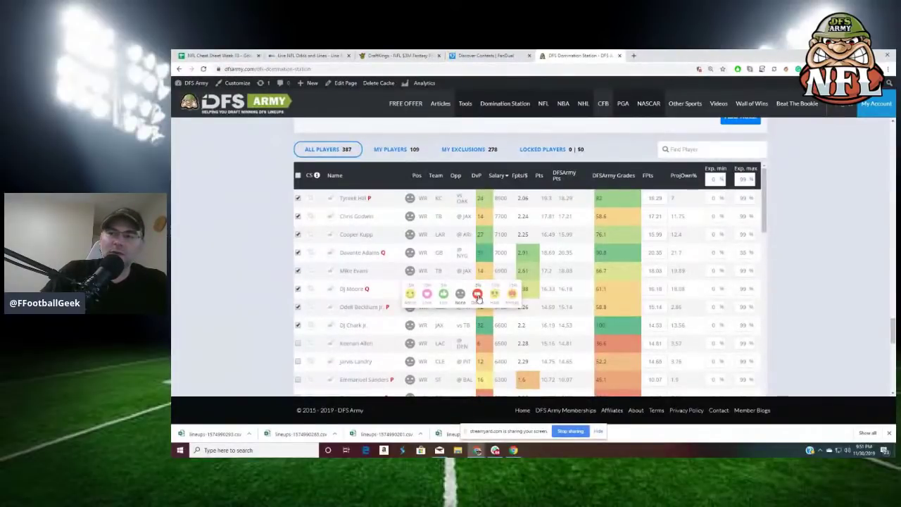
pyautogui.click(477, 295)
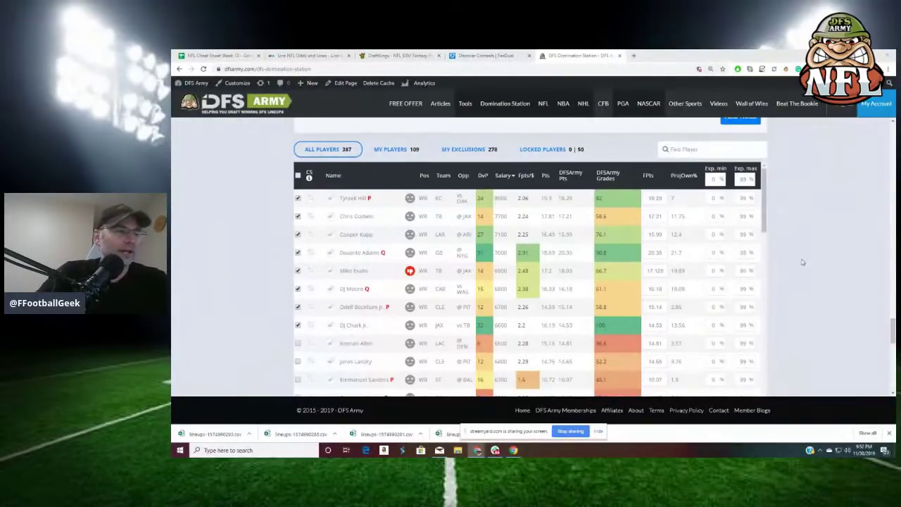
# - Set Jamison Crowder's projected fantasy points to 13.75 in the wide receiver exposure list
pyautogui.scroll(-1, 650, 303)
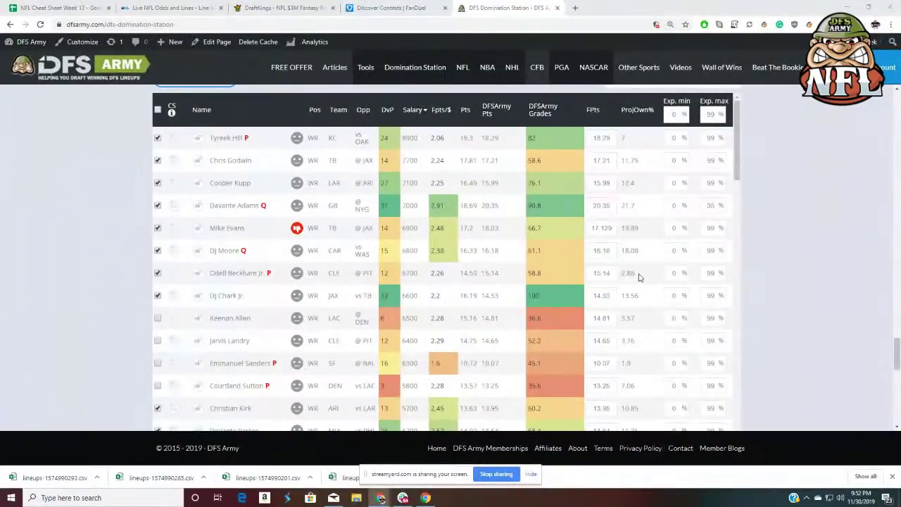
pyautogui.scroll(-10, 824, 271)
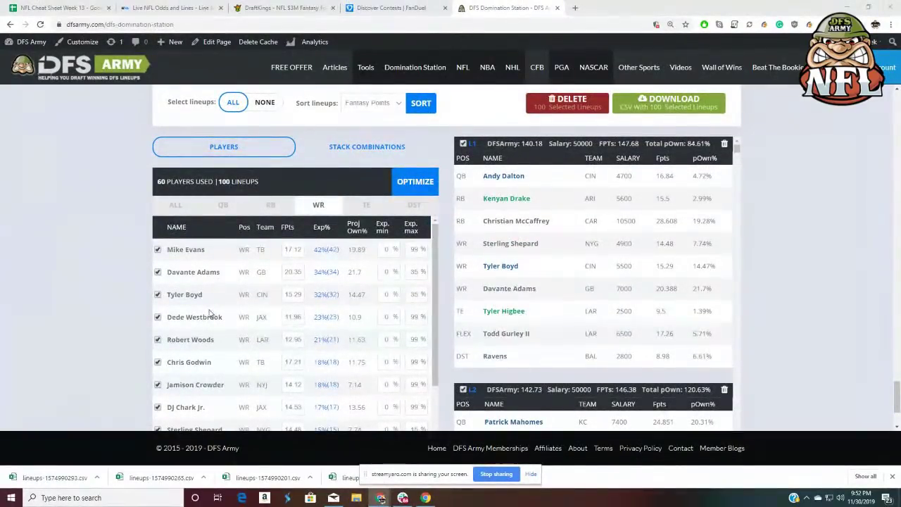
pyautogui.scroll(-1, 208, 315)
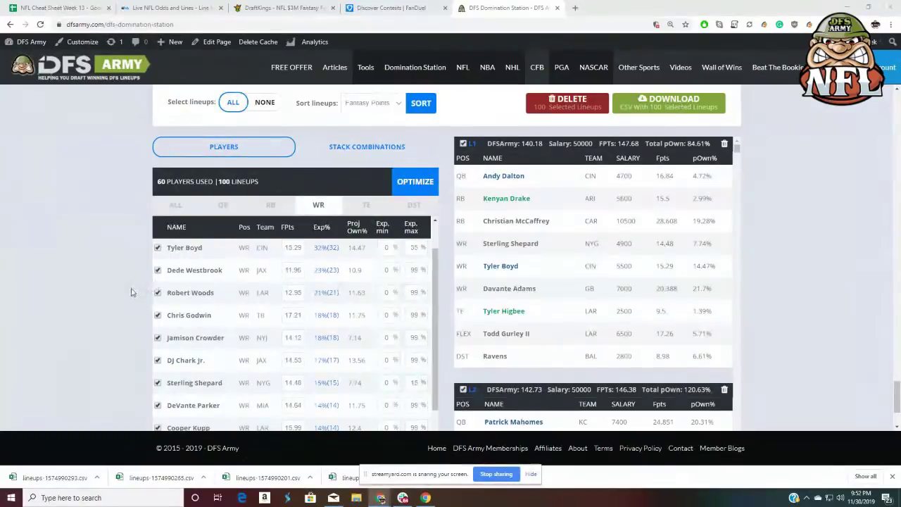
pyautogui.scroll(-2, 133, 292)
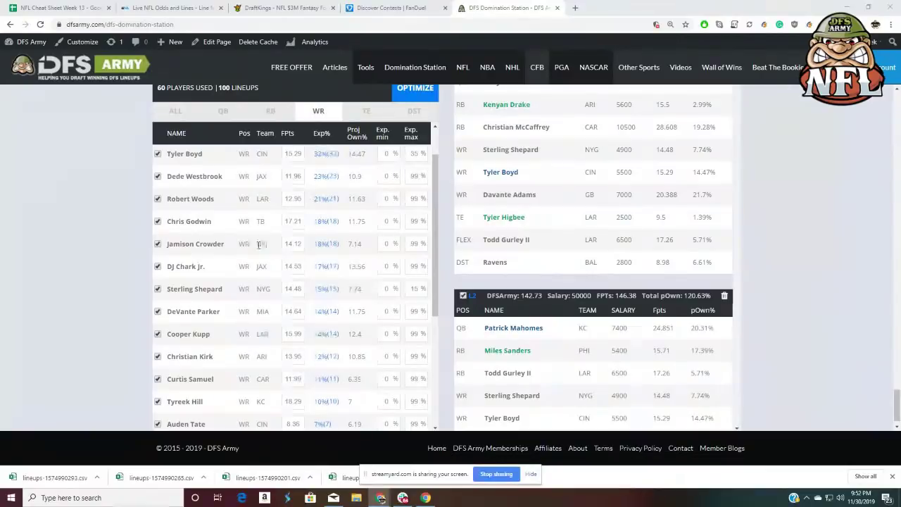
pyautogui.click(298, 243)
pyautogui.write('15')
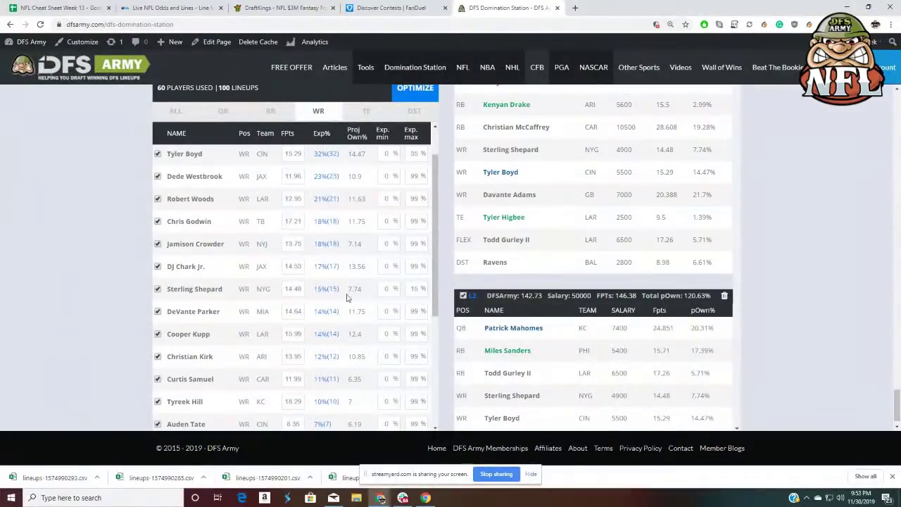
pyautogui.press('Tab')
# - Review the exposures of the remaining wide receivers, the tight ends including Tyler Higbee, and the defenses
pyautogui.scroll(-5, 362, 328)
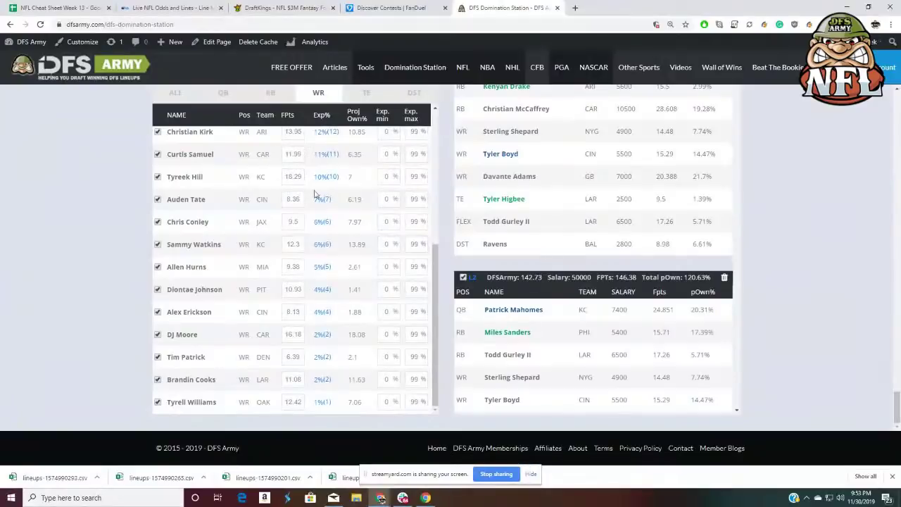
pyautogui.scroll(2, 312, 240)
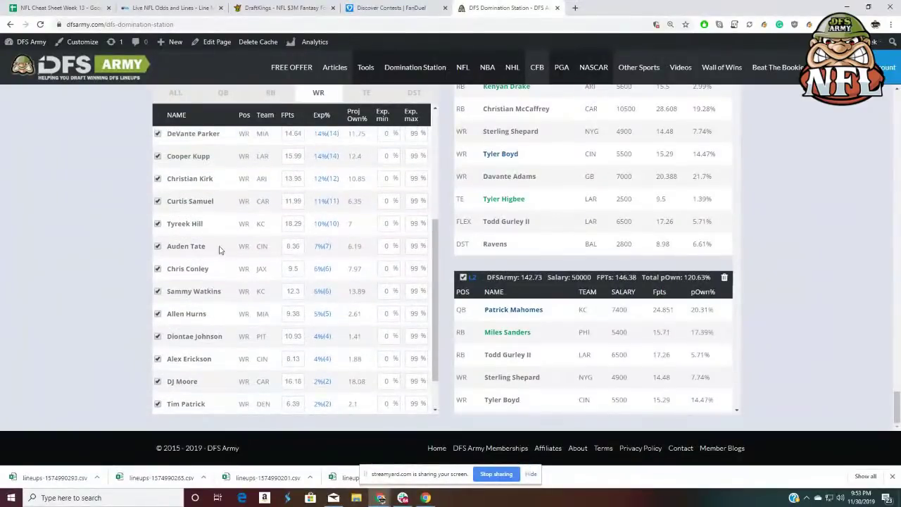
pyautogui.scroll(2, 308, 255)
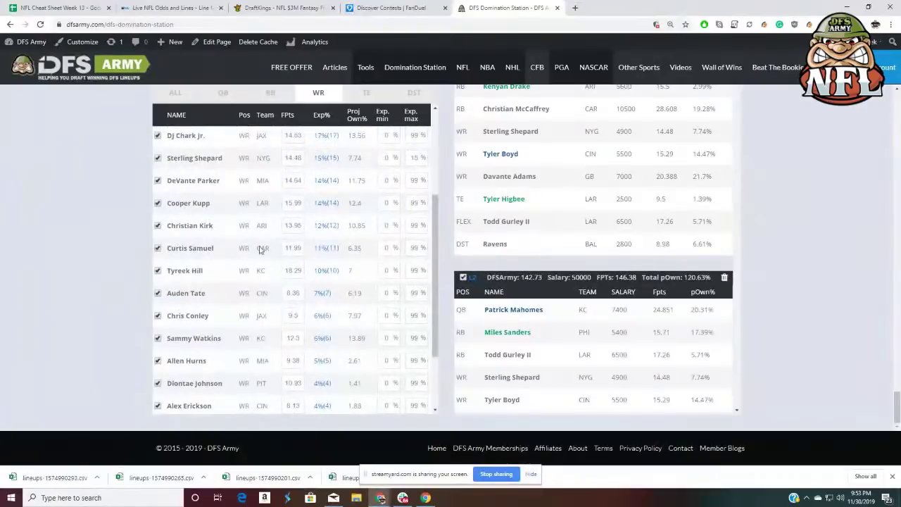
pyautogui.scroll(5, 320, 246)
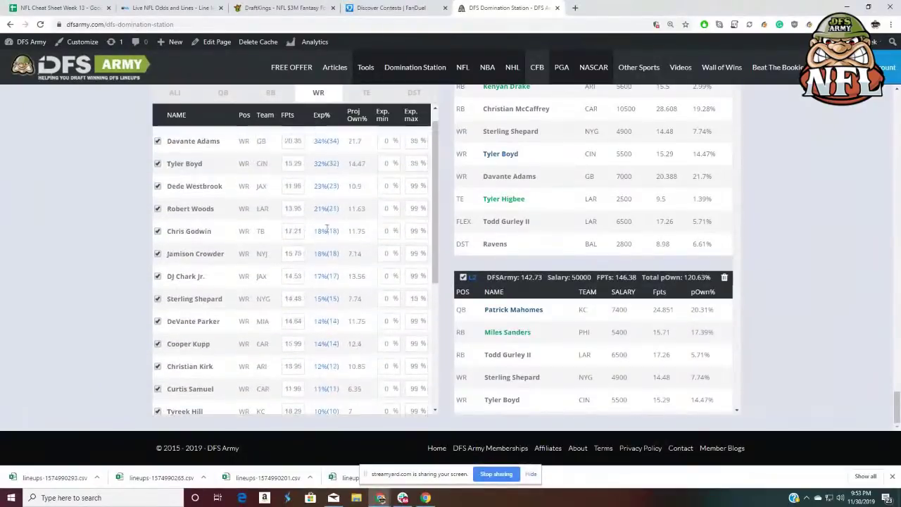
pyautogui.click(366, 94)
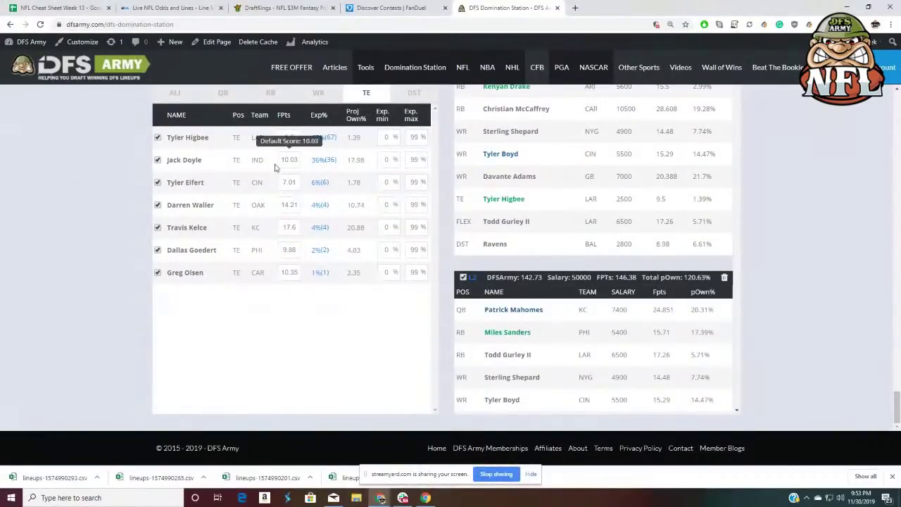
pyautogui.doubleClick(412, 137)
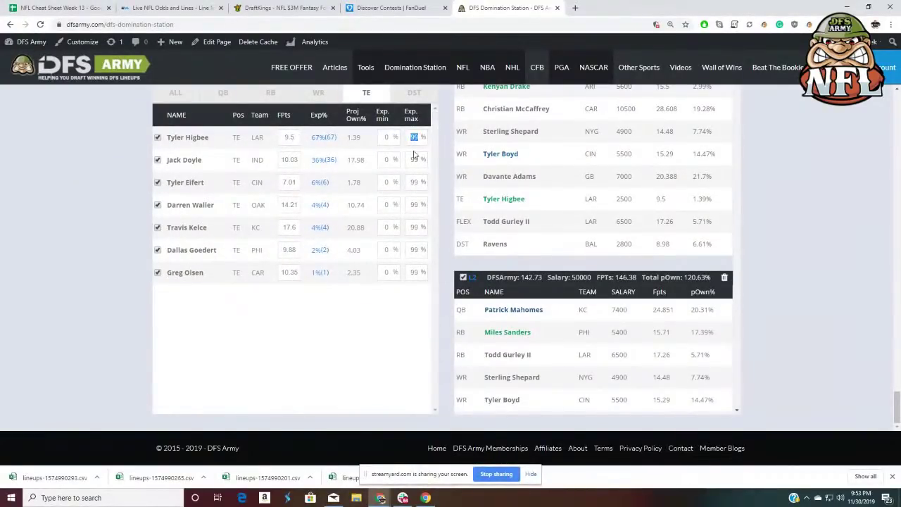
pyautogui.click(296, 139)
pyautogui.click(414, 96)
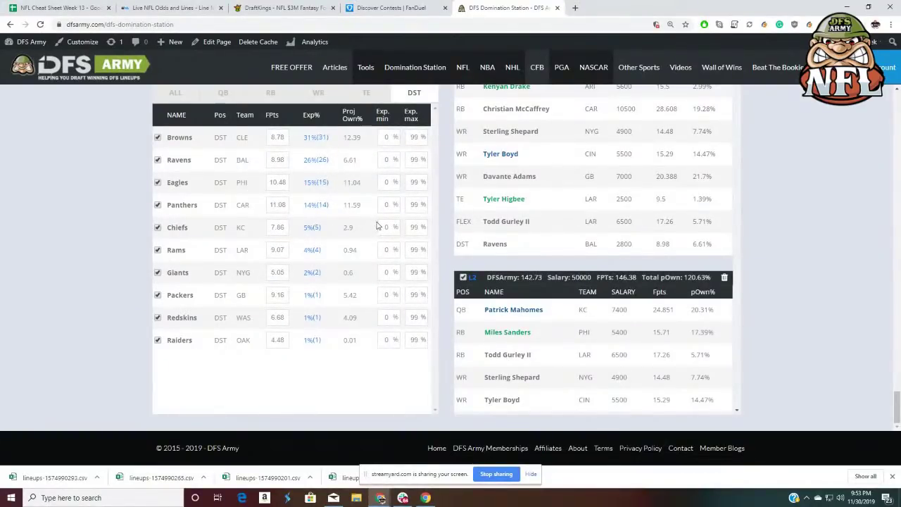
pyautogui.scroll(2, 394, 204)
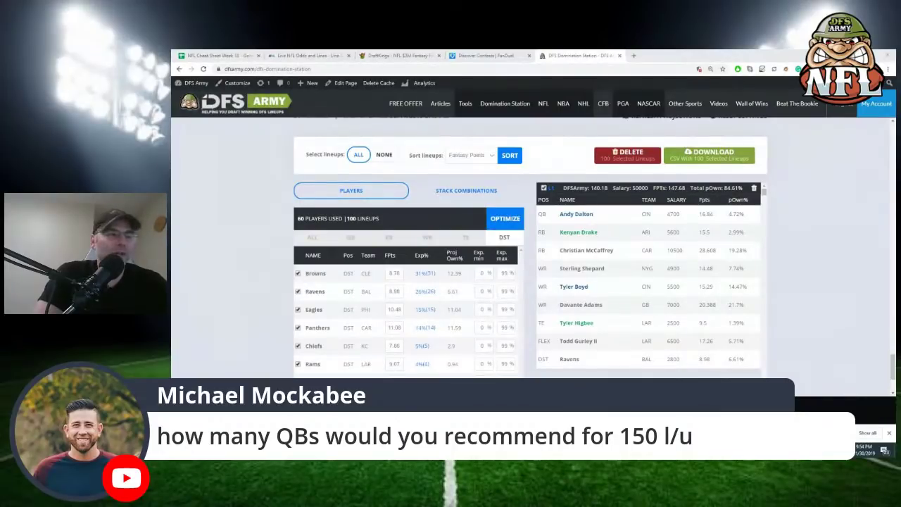
pyautogui.scroll(15, 834, 222)
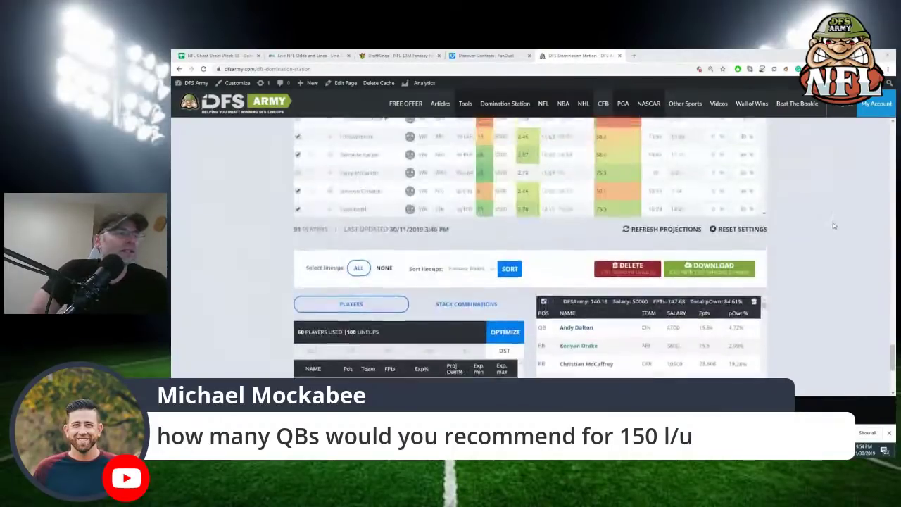
pyautogui.scroll(-3, 845, 222)
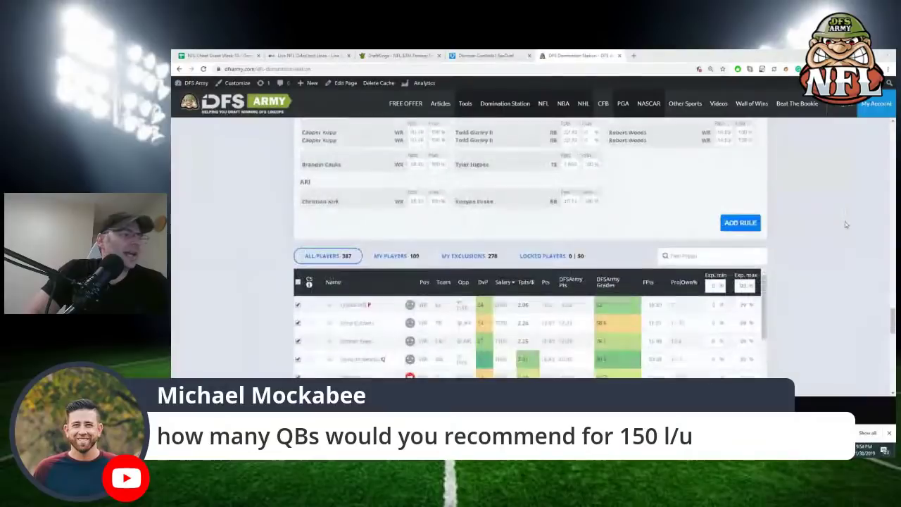
pyautogui.scroll(15, 824, 284)
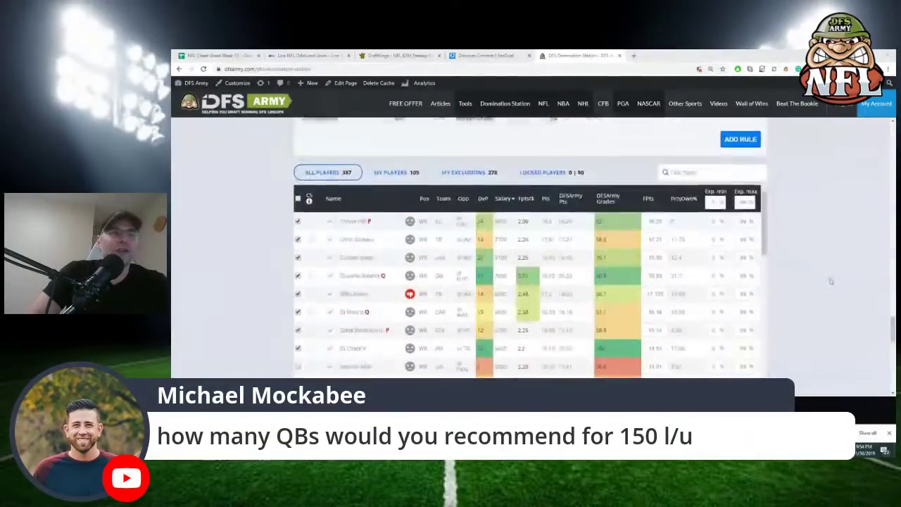
pyautogui.scroll(-15, 838, 261)
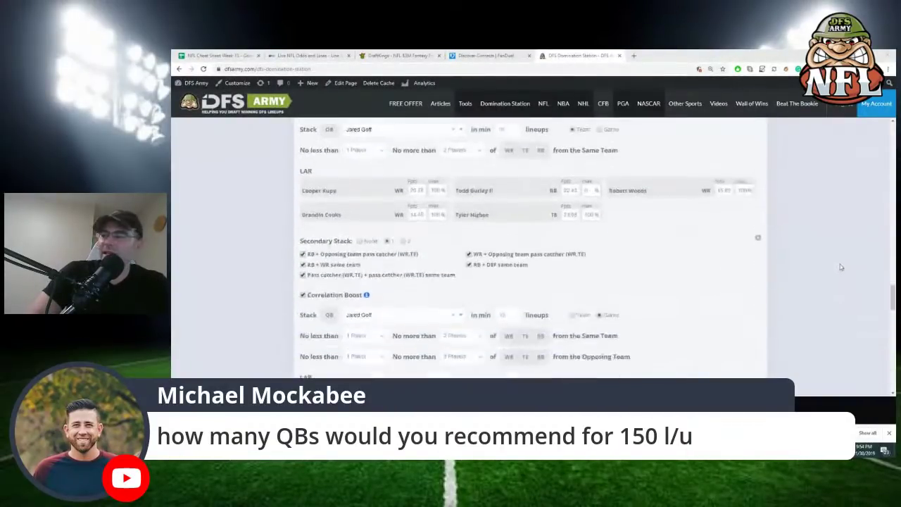
pyautogui.scroll(-3, 843, 281)
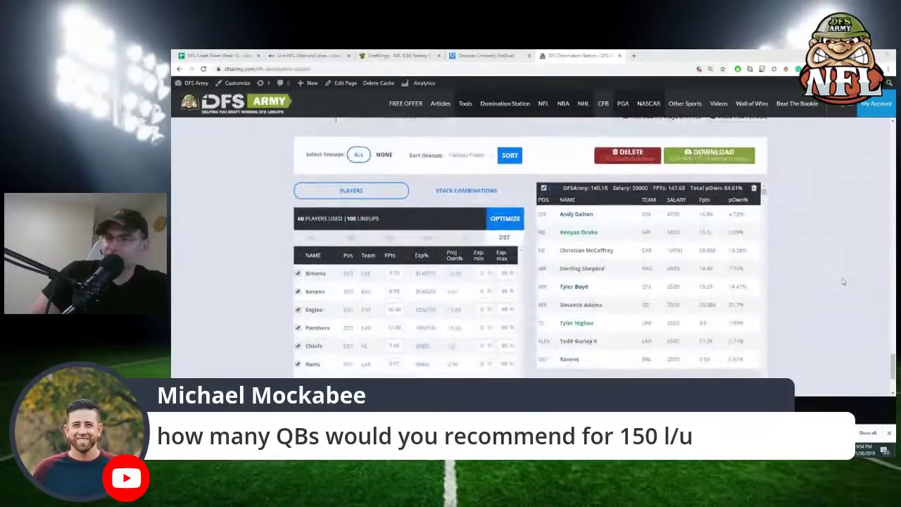
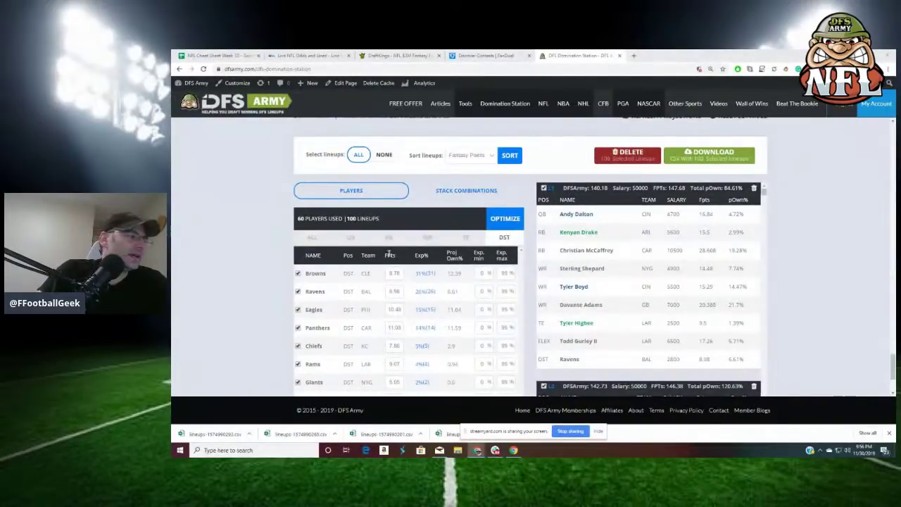
# - Recheck the wide receiver exposures from Mike Evans down to the least-used receivers, and bring up the tight end exposures
pyautogui.click(427, 237)
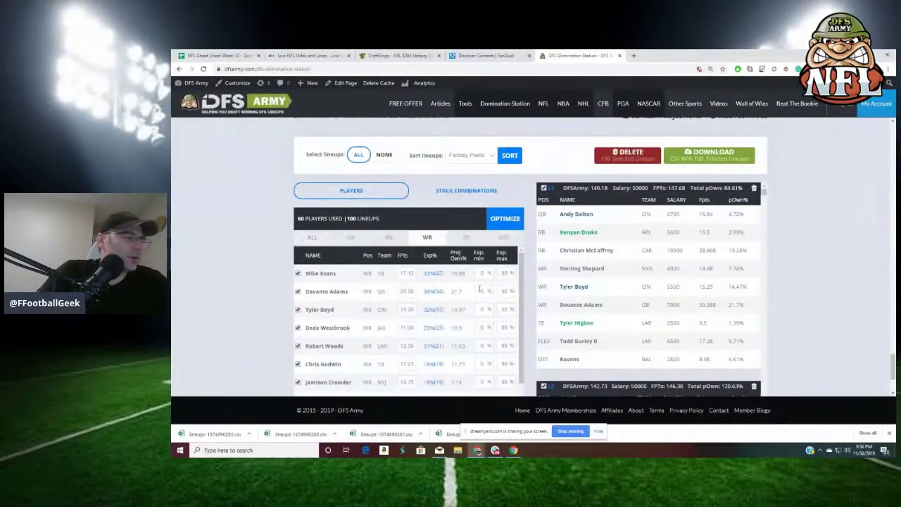
pyautogui.scroll(-1, 493, 282)
pyautogui.scroll(1, 489, 272)
pyautogui.scroll(-1, 256, 209)
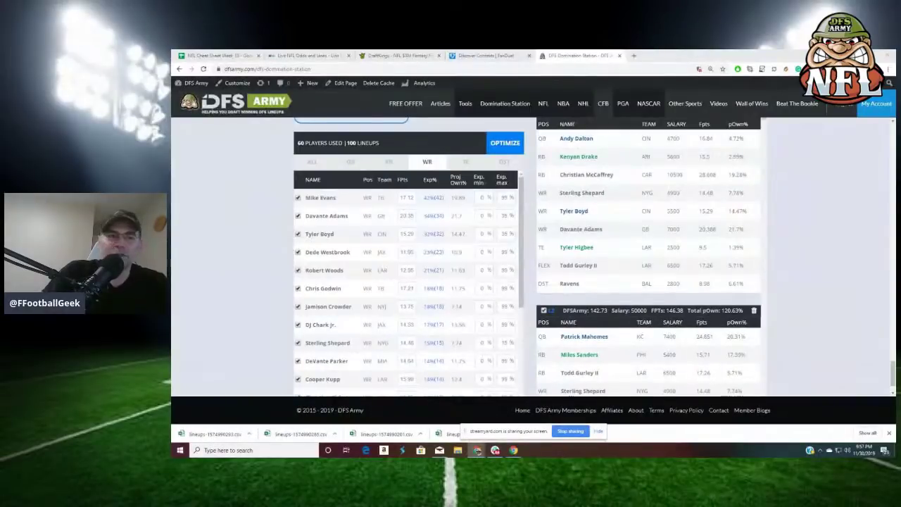
pyautogui.scroll(-1, 365, 283)
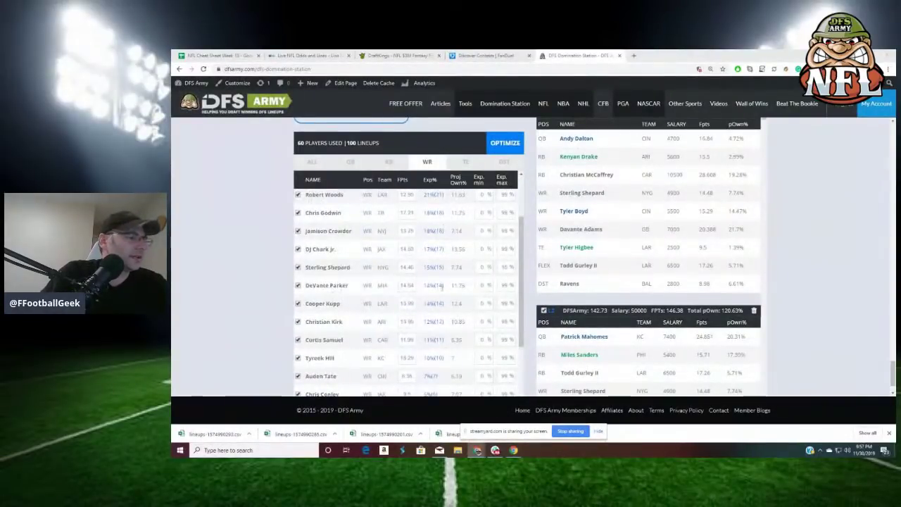
pyautogui.scroll(-2, 465, 301)
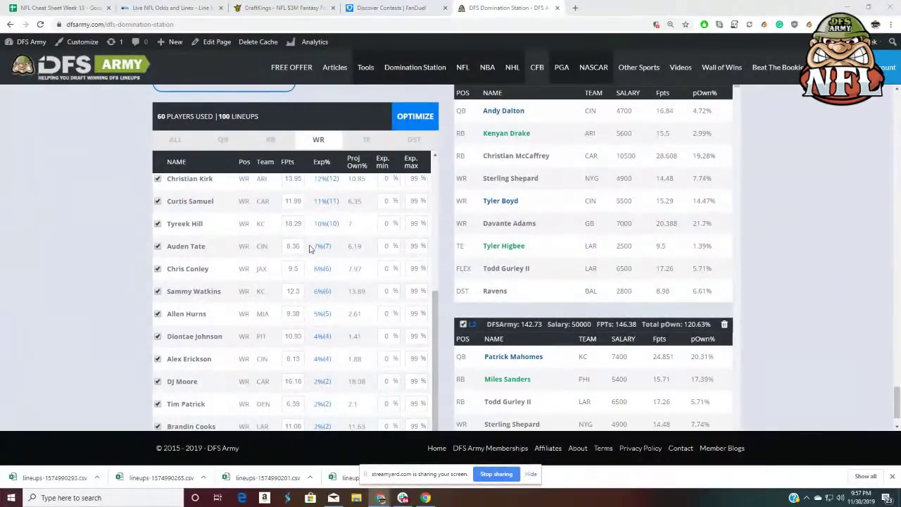
pyautogui.click(366, 141)
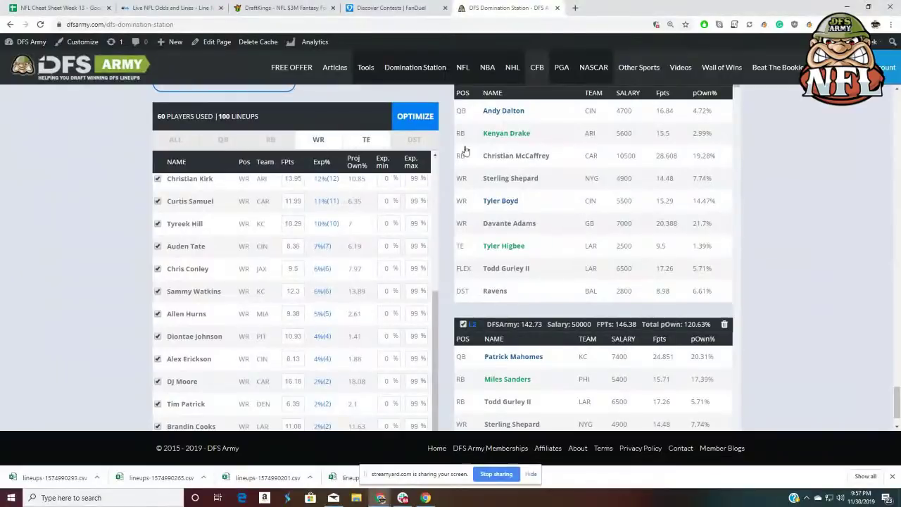
# - Check the defense and wide receiver exposures, and give DJ Chark Jr. the Like rating in the player pool
pyautogui.click(413, 140)
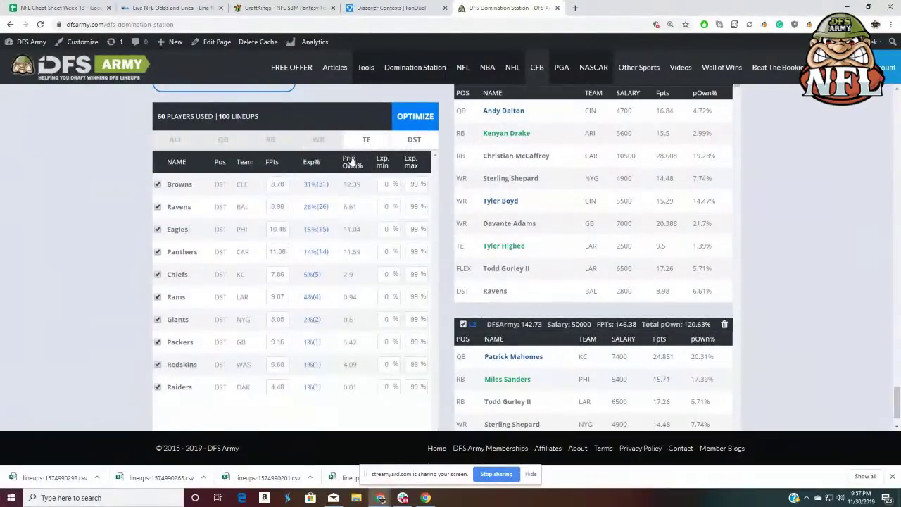
pyautogui.click(366, 140)
pyautogui.click(319, 141)
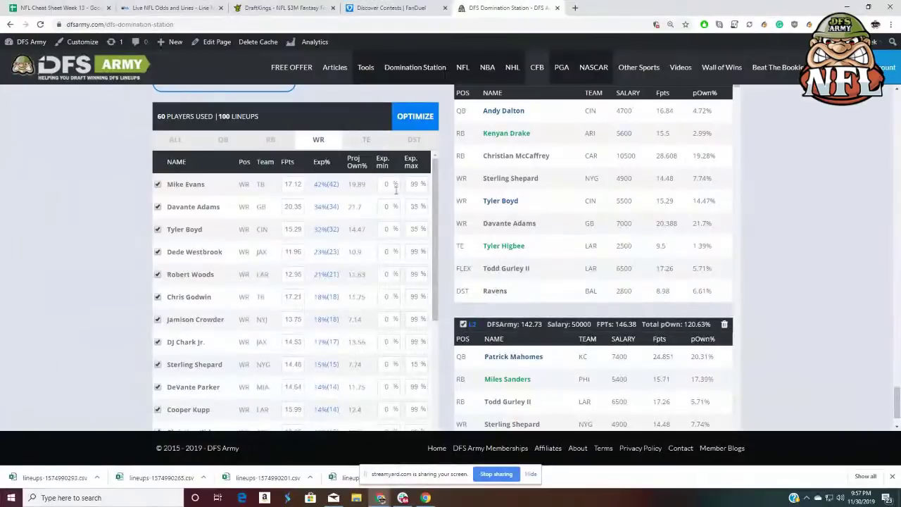
pyautogui.scroll(-4, 351, 288)
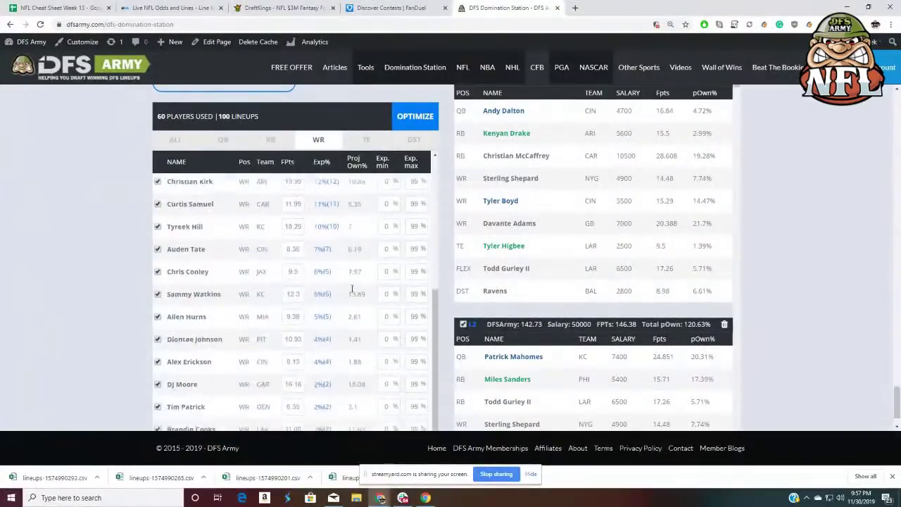
pyautogui.scroll(10, 809, 255)
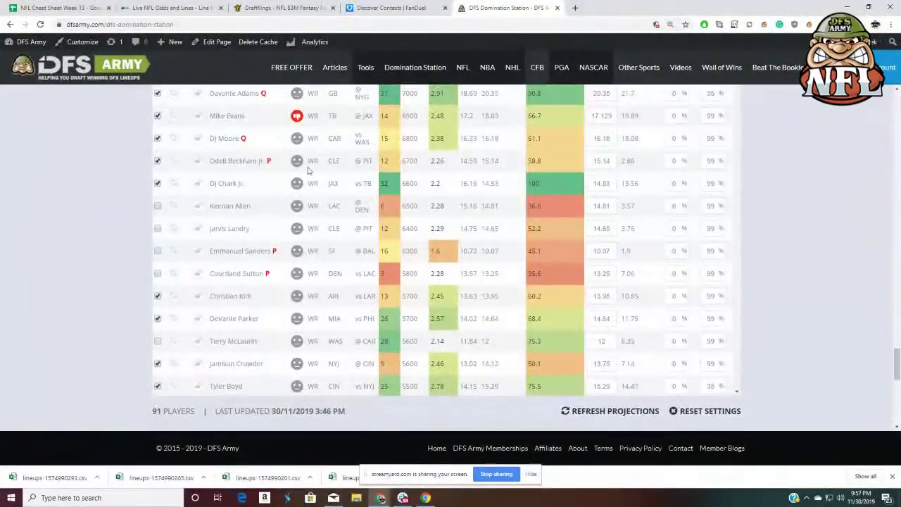
pyautogui.scroll(2, 307, 169)
pyautogui.moveTo(297, 284)
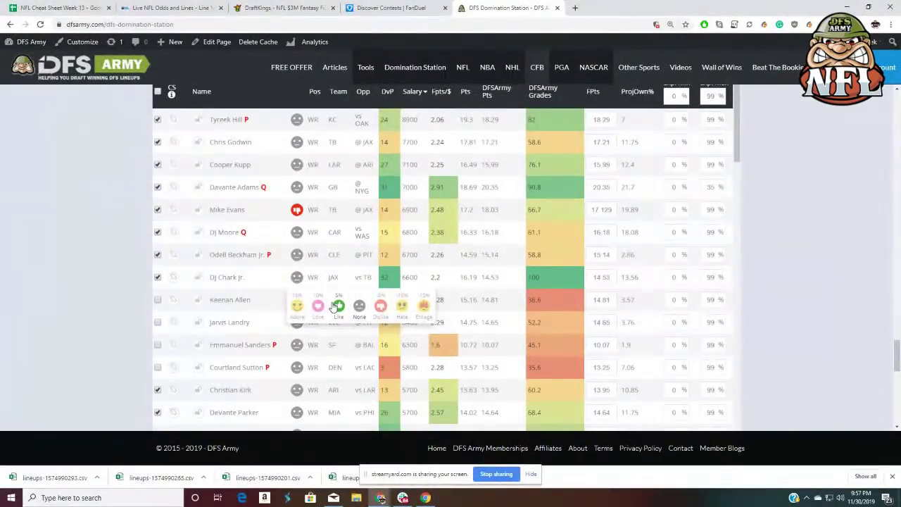
pyautogui.click(333, 308)
pyautogui.scroll(2, 327, 247)
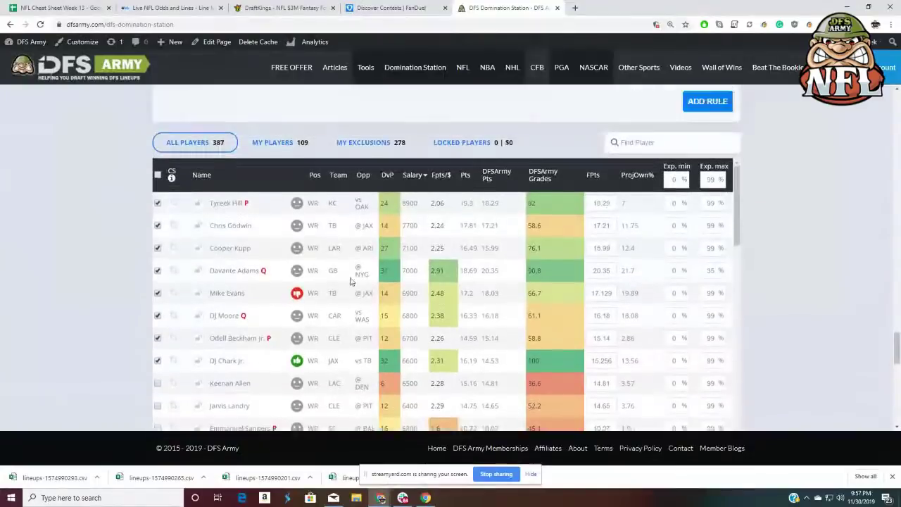
# - Give New York Giants wide receiver Darius Slayton the Like rating in the player pool
pyautogui.scroll(-4, 327, 248)
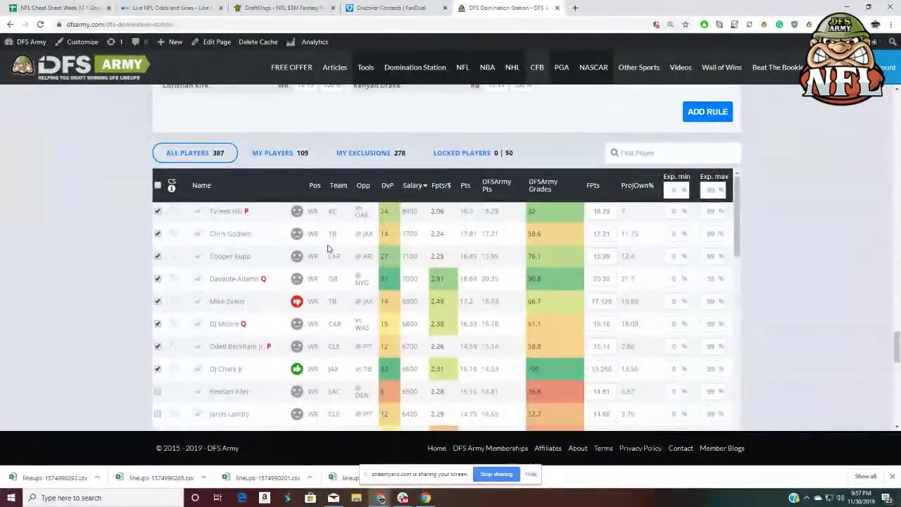
pyautogui.scroll(-4, 227, 274)
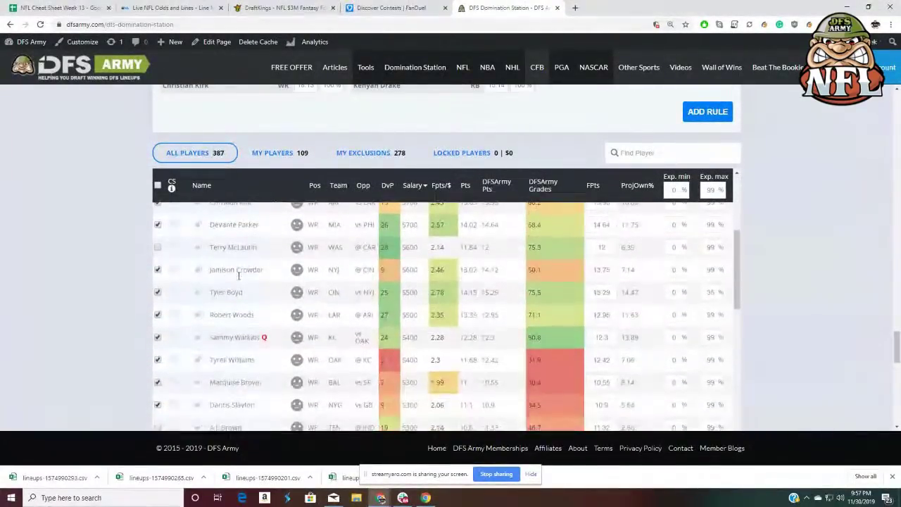
pyautogui.scroll(-2, 260, 289)
pyautogui.scroll(2, 264, 287)
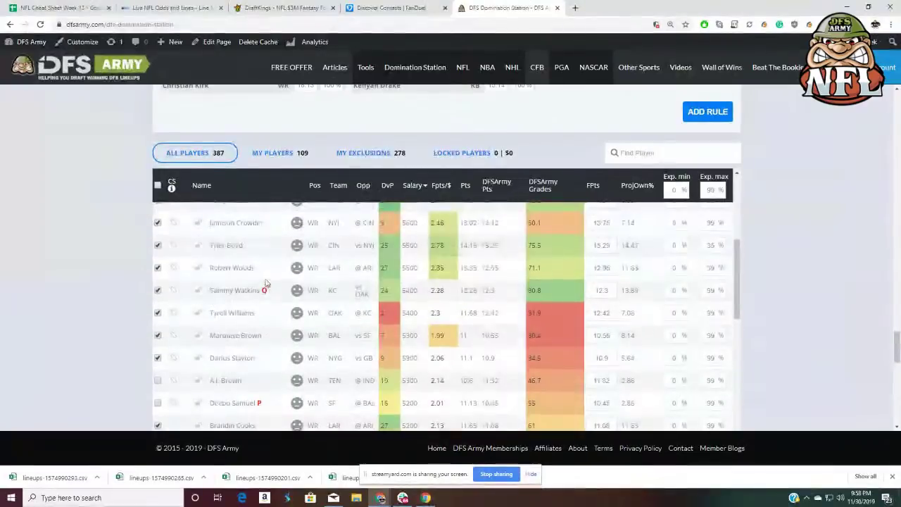
pyautogui.scroll(-2, 266, 287)
pyautogui.scroll(-1, 268, 287)
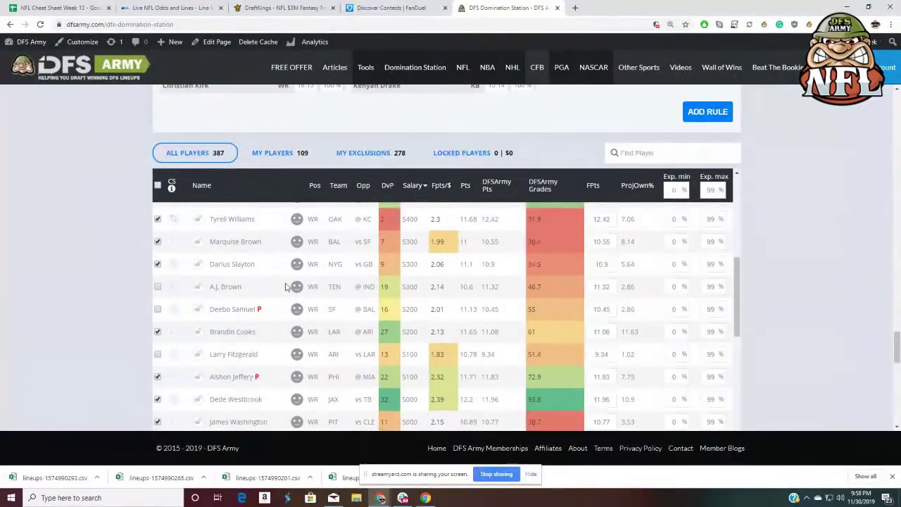
pyautogui.moveTo(297, 279)
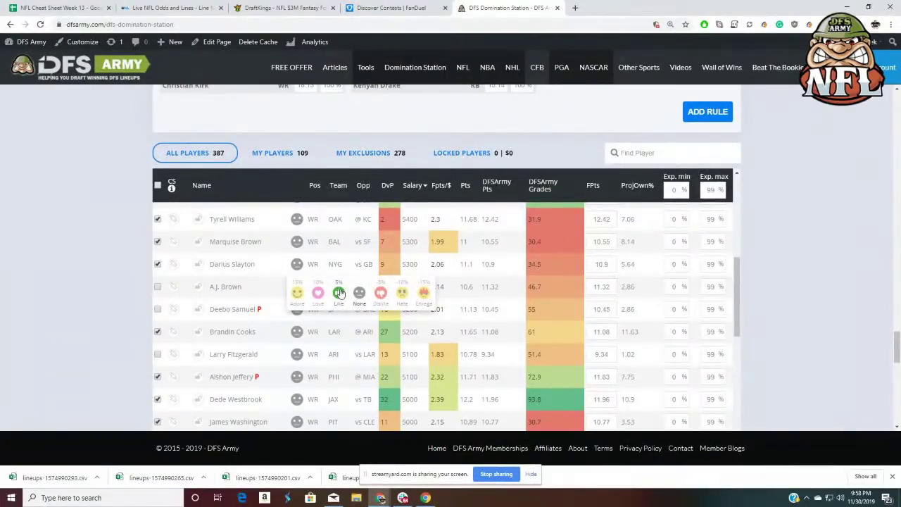
pyautogui.click(339, 293)
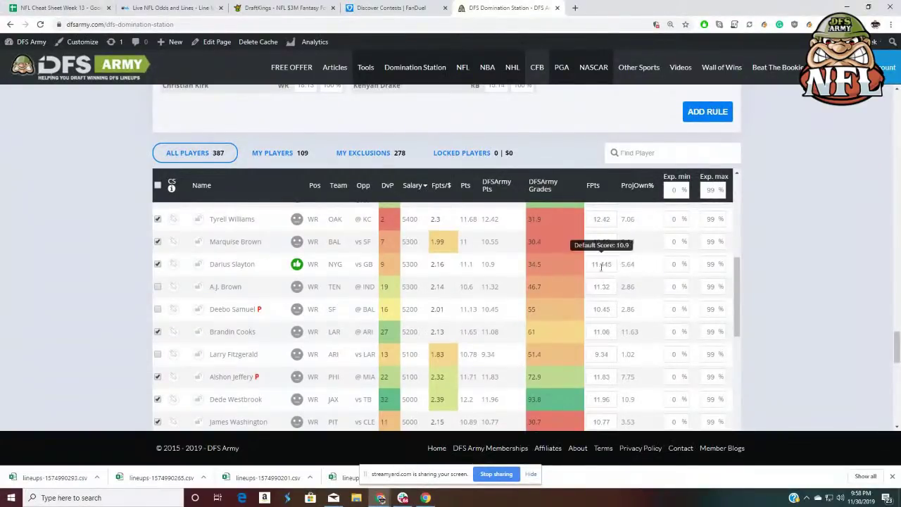
# - Look over the remaining cheaper wide receivers in the player pool and examine the wide receiver exposures of the current lineups
pyautogui.scroll(-2, 604, 333)
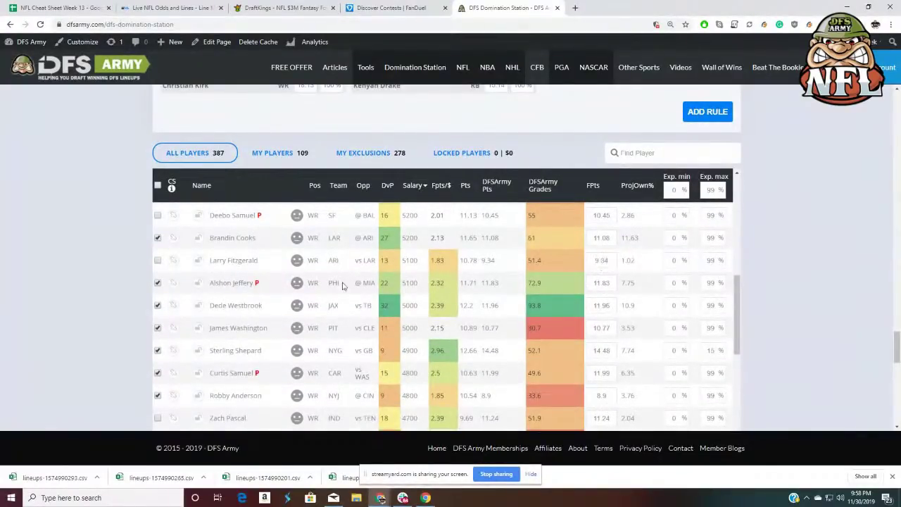
pyautogui.scroll(-5, 820, 283)
pyautogui.scroll(-3, 820, 283)
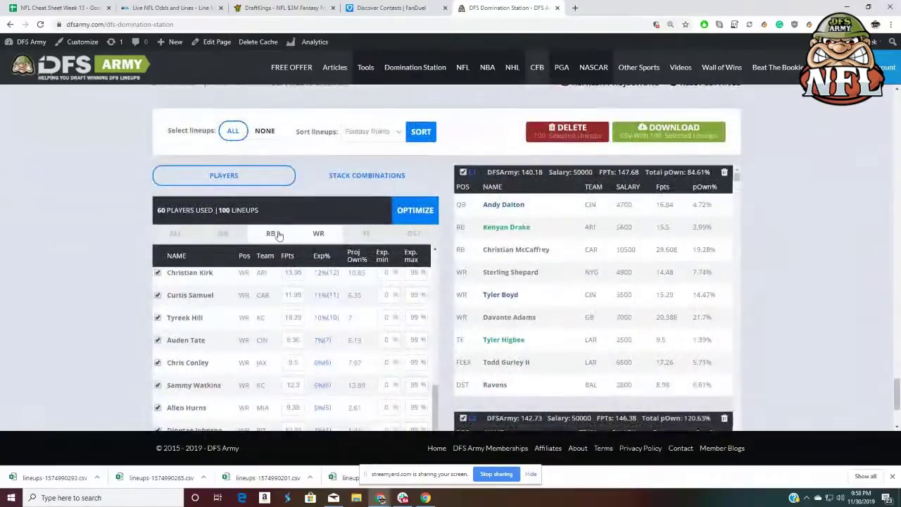
pyautogui.scroll(-2, 373, 336)
pyautogui.scroll(5, 375, 334)
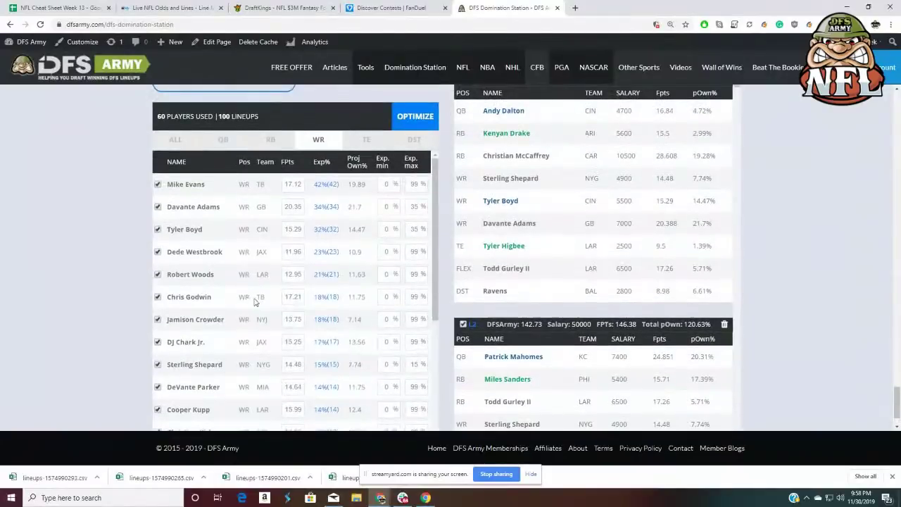
pyautogui.scroll(-7, 257, 301)
pyautogui.scroll(4, 269, 299)
pyautogui.scroll(8, 270, 299)
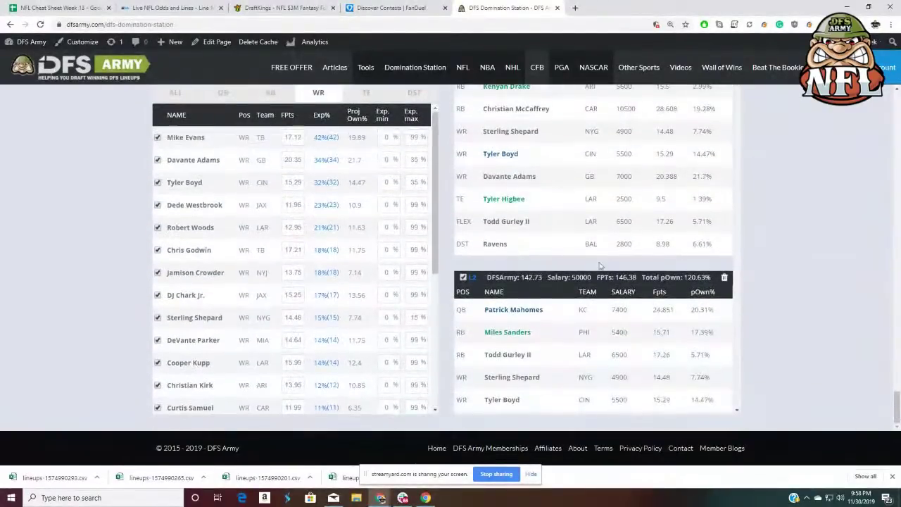
pyautogui.scroll(3, 233, 225)
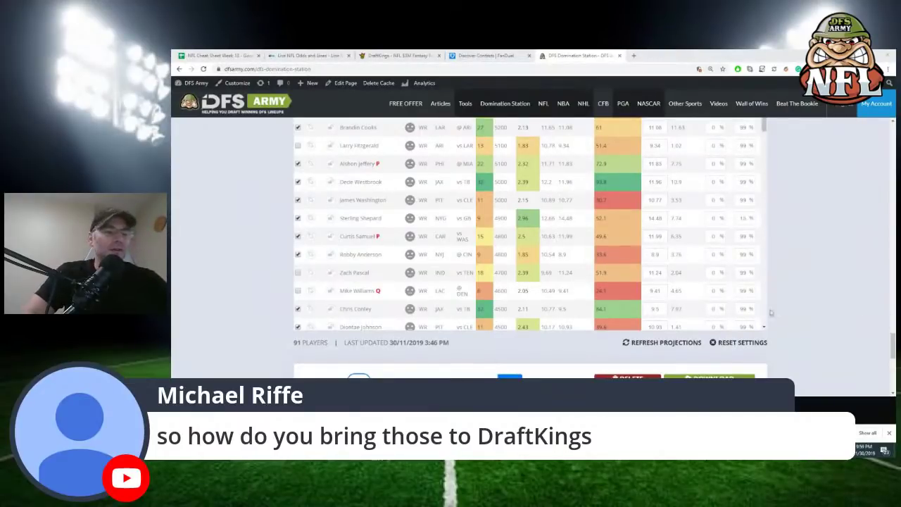
# - Download the CSV with the 100 selected lineups and save it to the Desktop under its default name
pyautogui.scroll(-2, 771, 313)
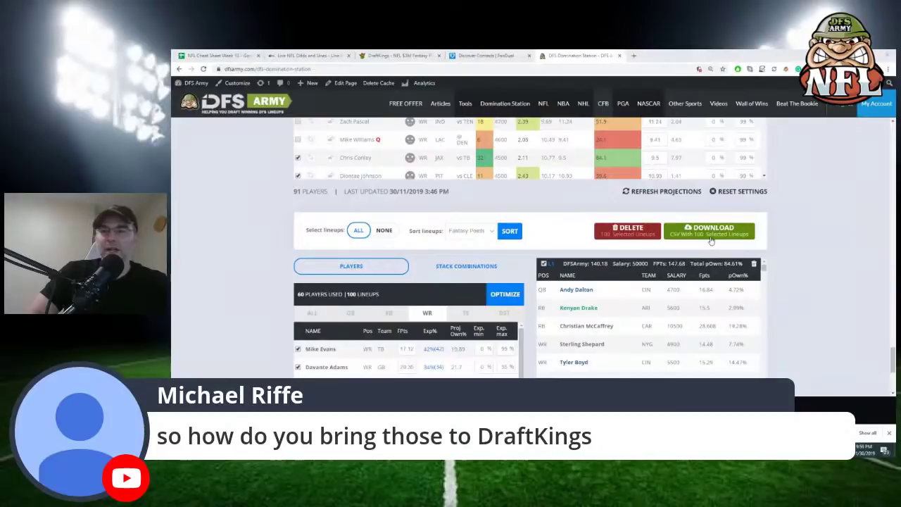
pyautogui.click(711, 232)
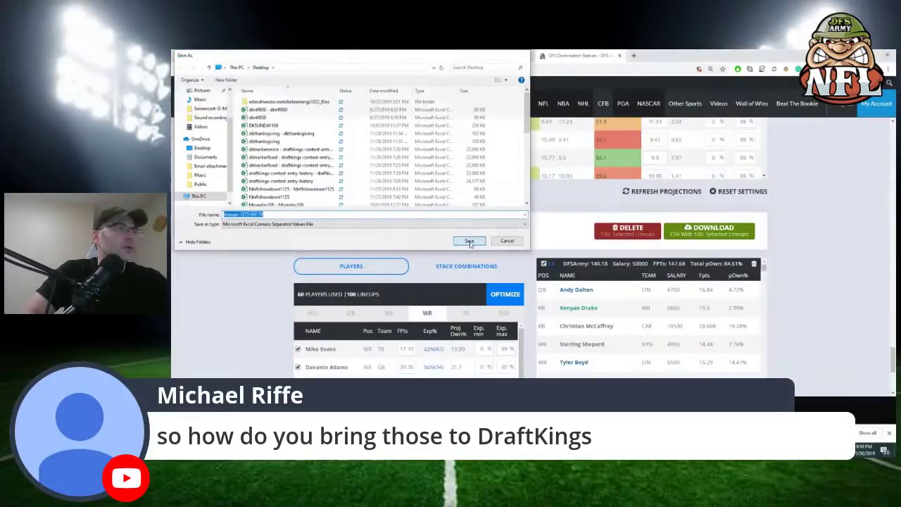
pyautogui.click(470, 241)
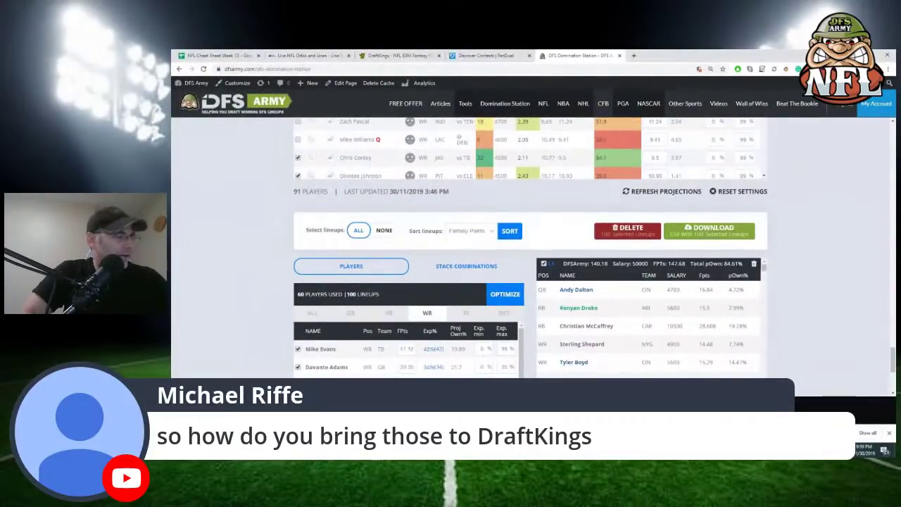
# - Switch to DraftKings and bring up the lineup upload page for the account's lineups
pyautogui.click(398, 56)
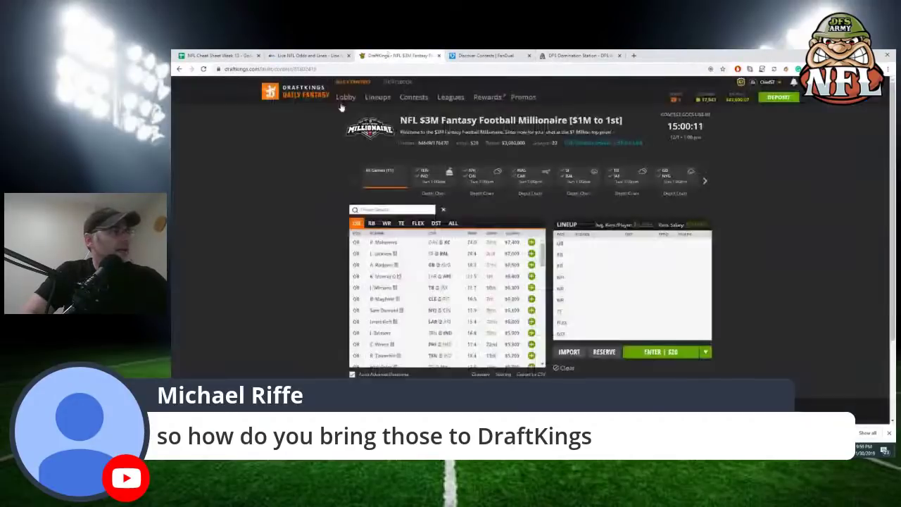
pyautogui.click(344, 98)
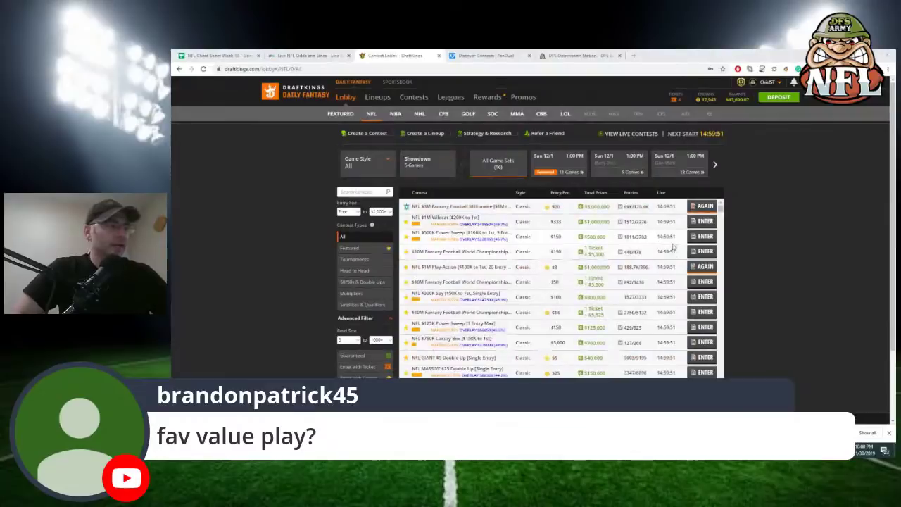
pyautogui.click(379, 98)
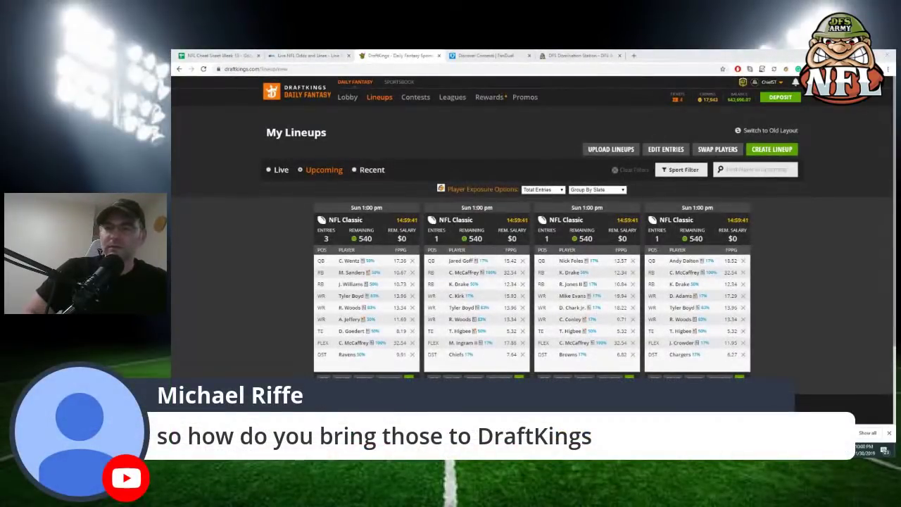
pyautogui.click(602, 150)
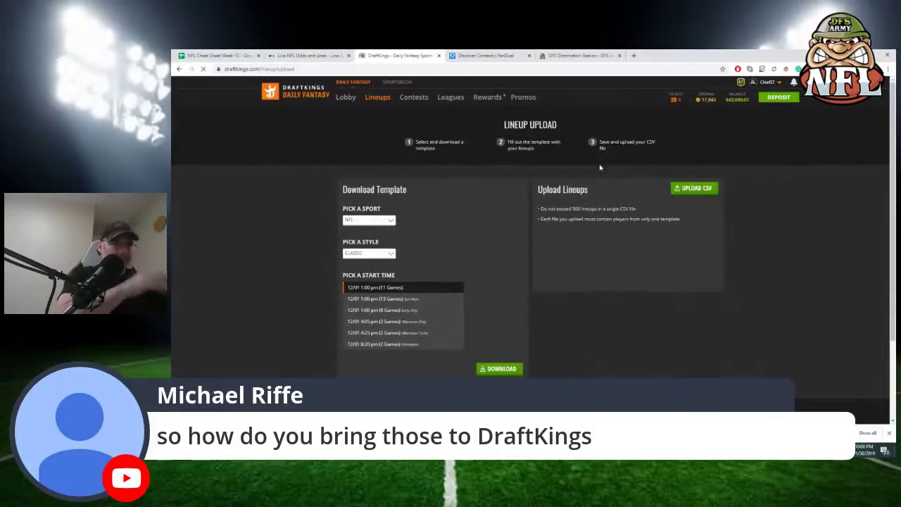
# - Upload the most recently saved lineups CSV from the Desktop to DraftKings
pyautogui.click(707, 191)
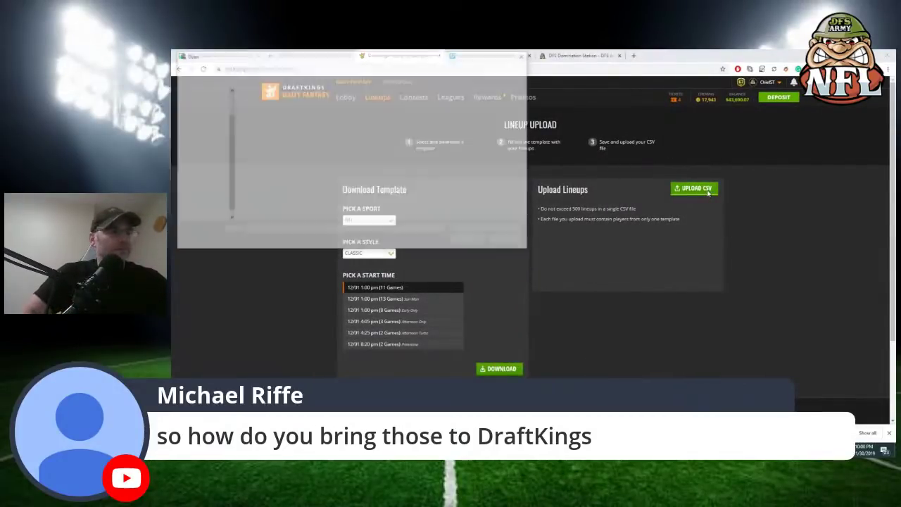
pyautogui.write('fd')
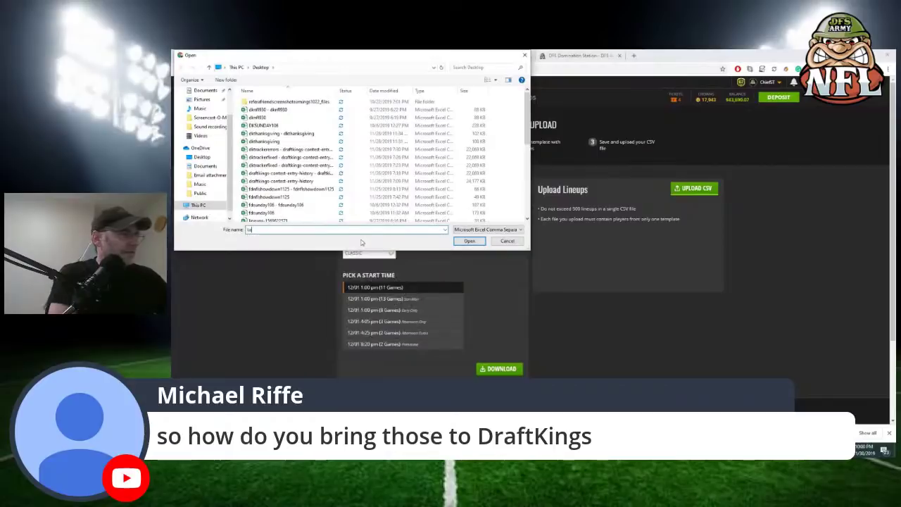
pyautogui.write('n')
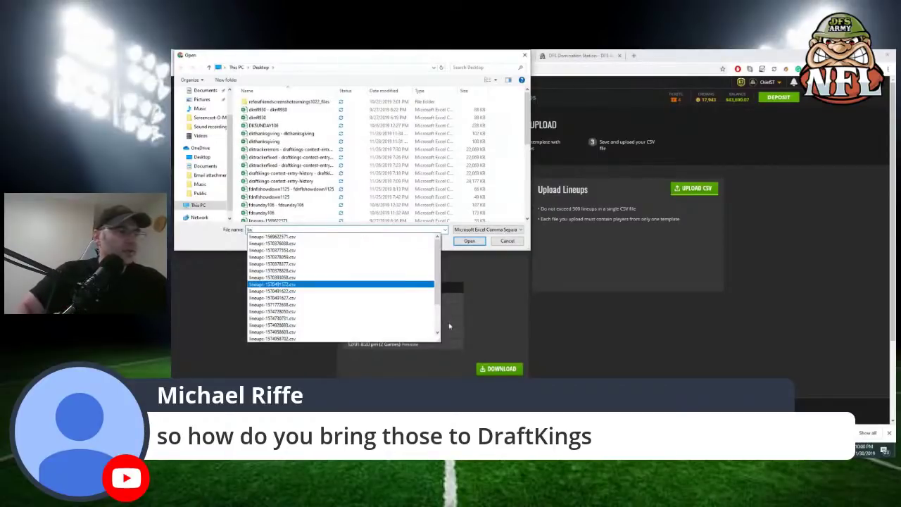
pyautogui.scroll(-2, 345, 310)
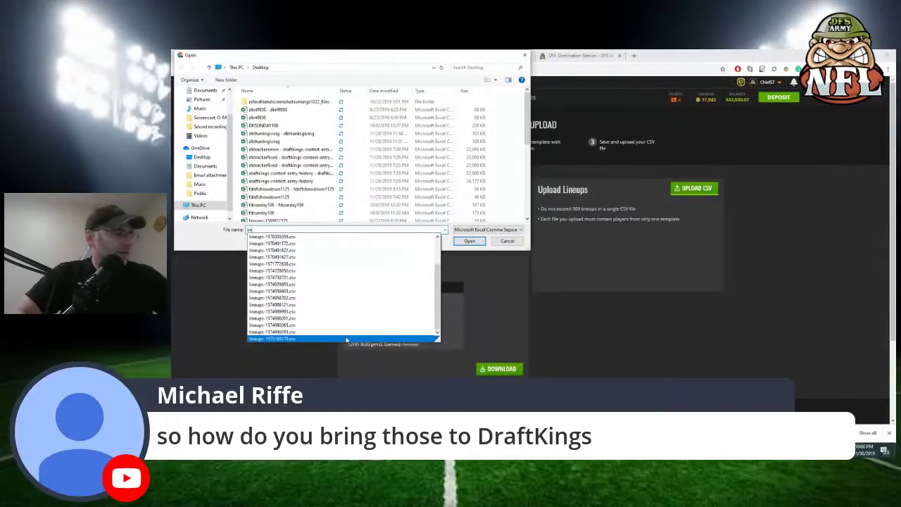
pyautogui.click(345, 340)
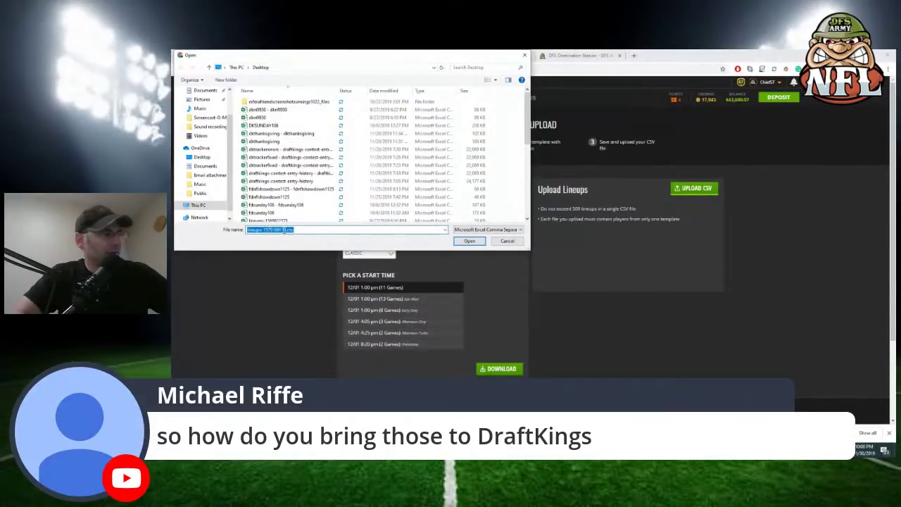
pyautogui.click(467, 241)
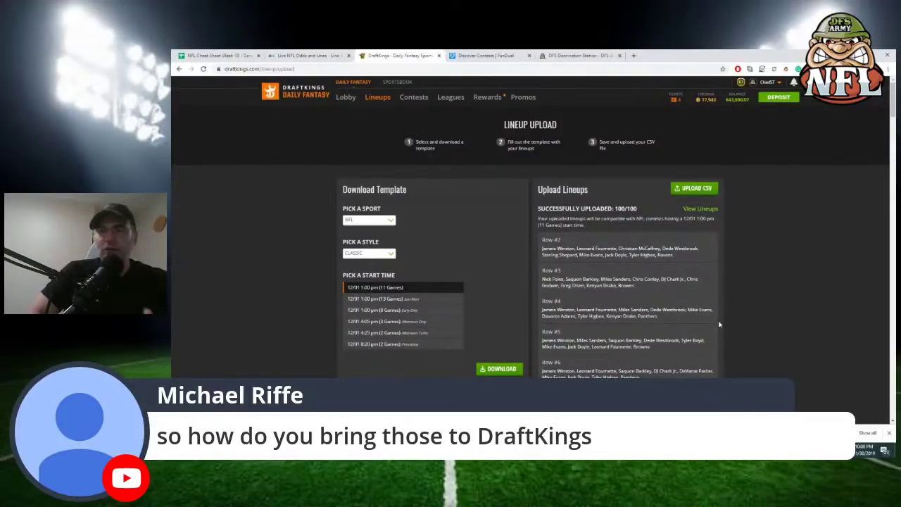
# - Enter all selected lineups into the NFL $75K mini-MAX [150 Entry Max] contest of the 11-game Sun 12/1 1:00 PM slate and confirm
pyautogui.click(345, 98)
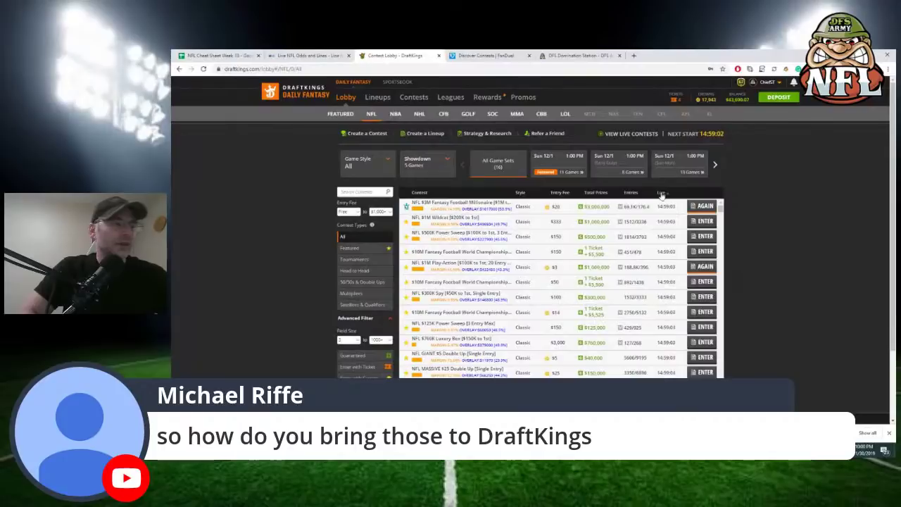
pyautogui.click(553, 159)
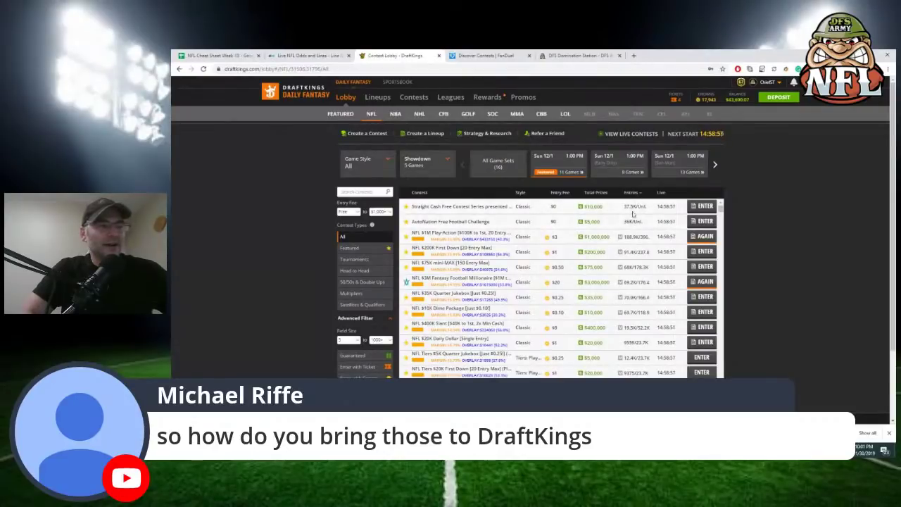
pyautogui.click(705, 266)
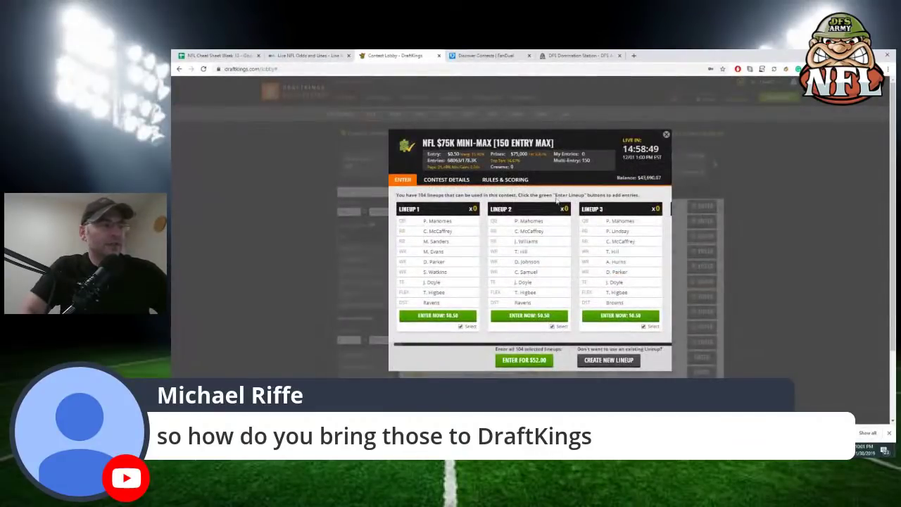
pyautogui.click(537, 361)
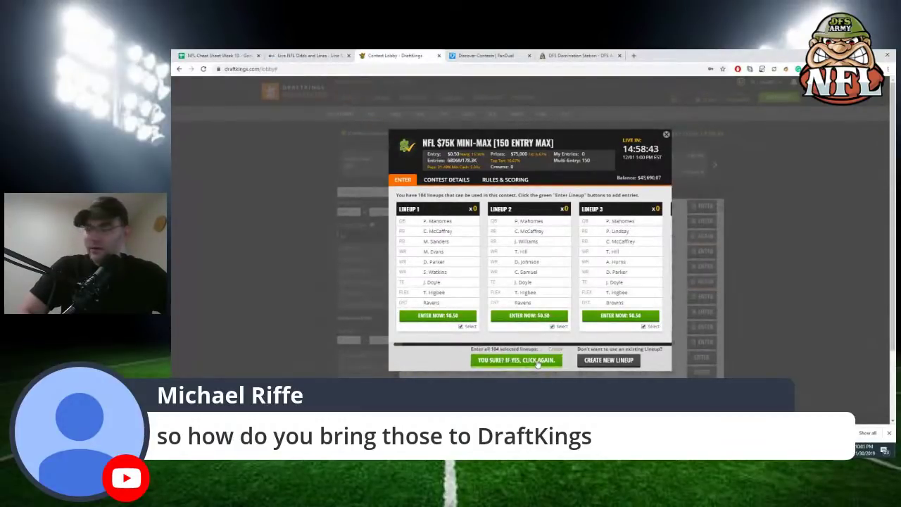
pyautogui.click(537, 361)
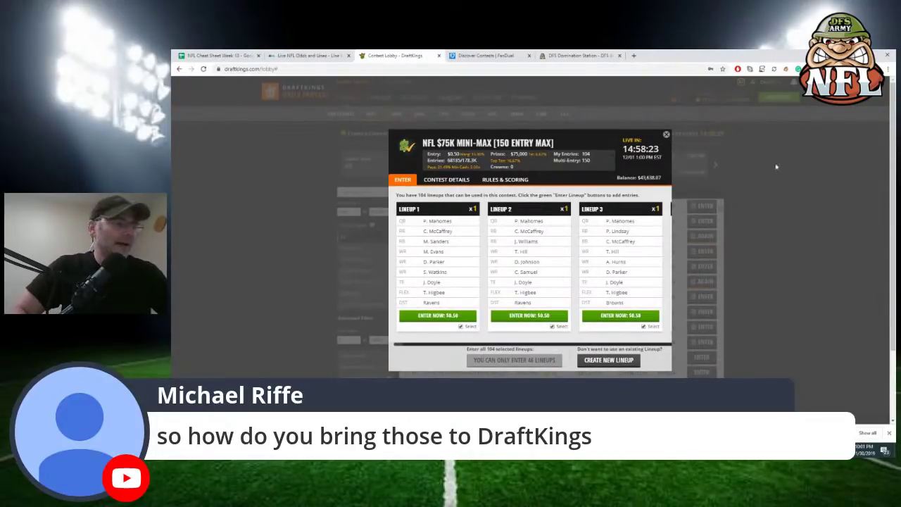
# - Enter Lineup 1, Lineup 3 and Lineup 61 one additional time each in the NFL $75K mini-MAX contest
pyautogui.click(449, 319)
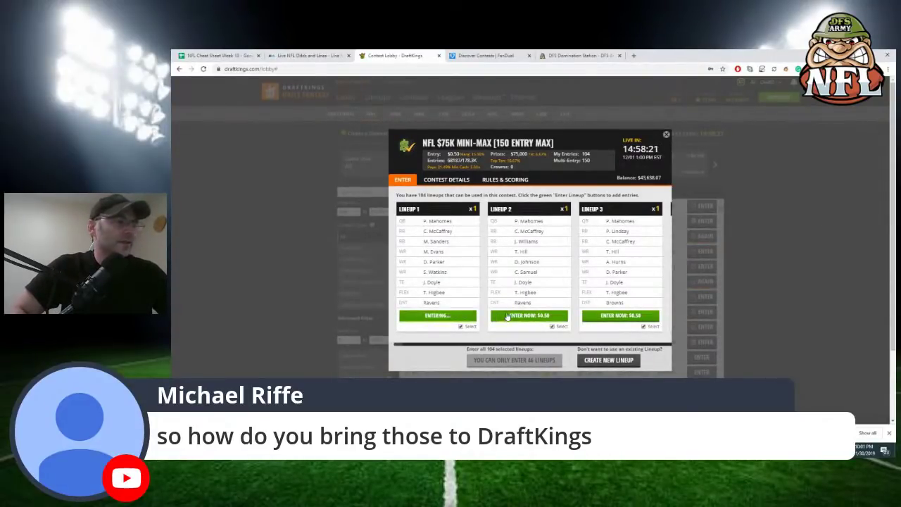
pyautogui.click(603, 317)
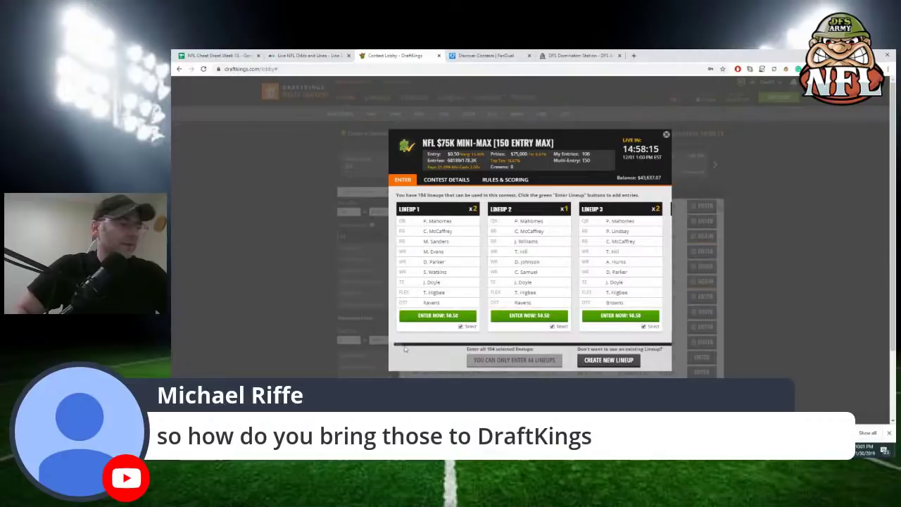
pyautogui.hscroll(10, 615, 297)
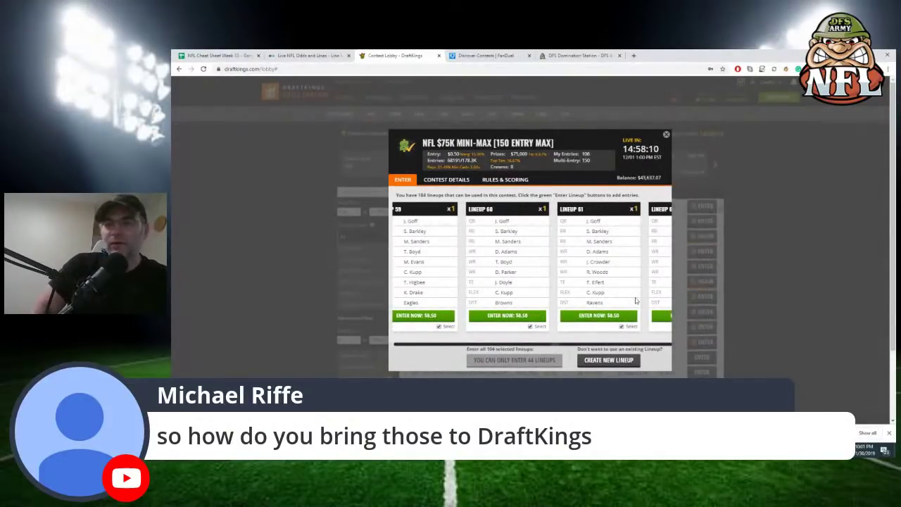
pyautogui.click(598, 315)
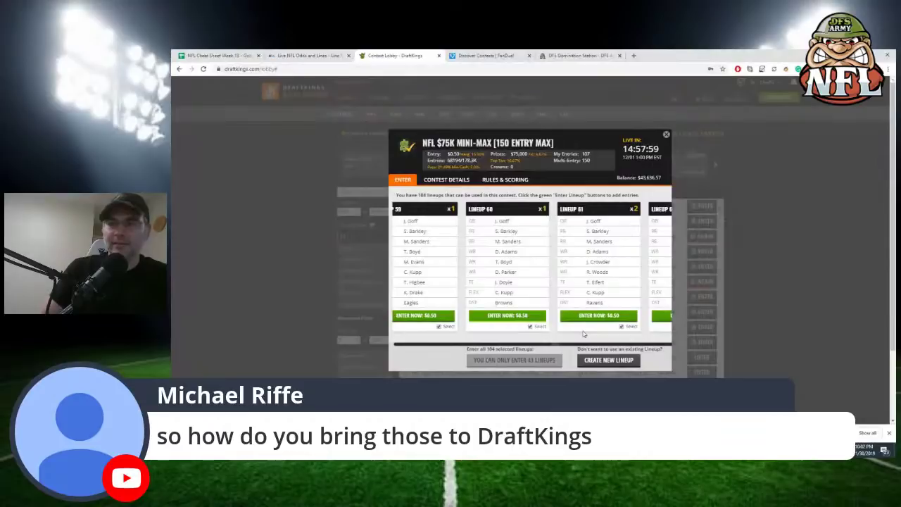
# - Open Google Drive in a new browser tab
pyautogui.click(634, 55)
pyautogui.write('driv')
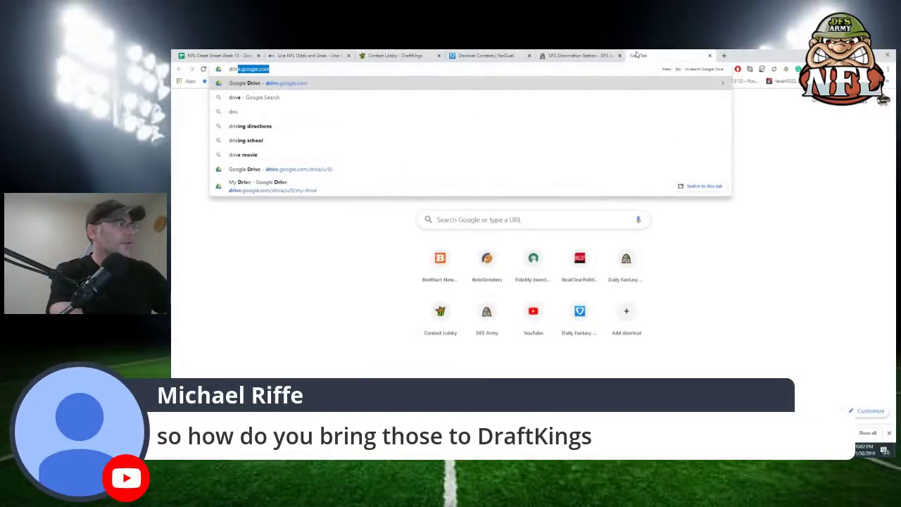
pyautogui.press('Return')
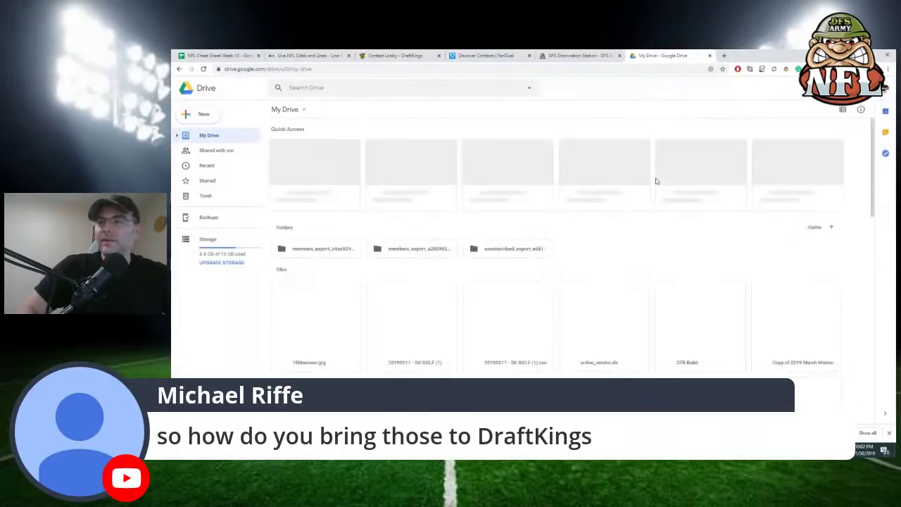
pyautogui.click(579, 55)
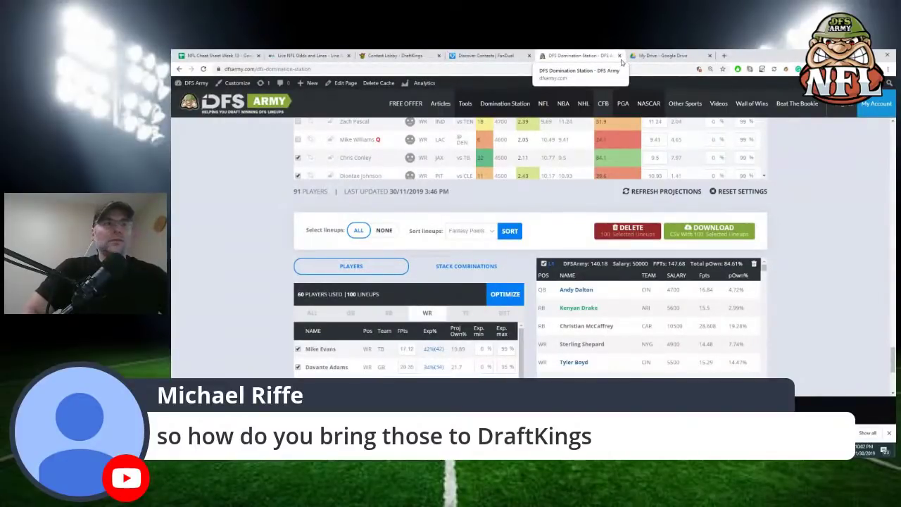
pyautogui.moveTo(582, 104)
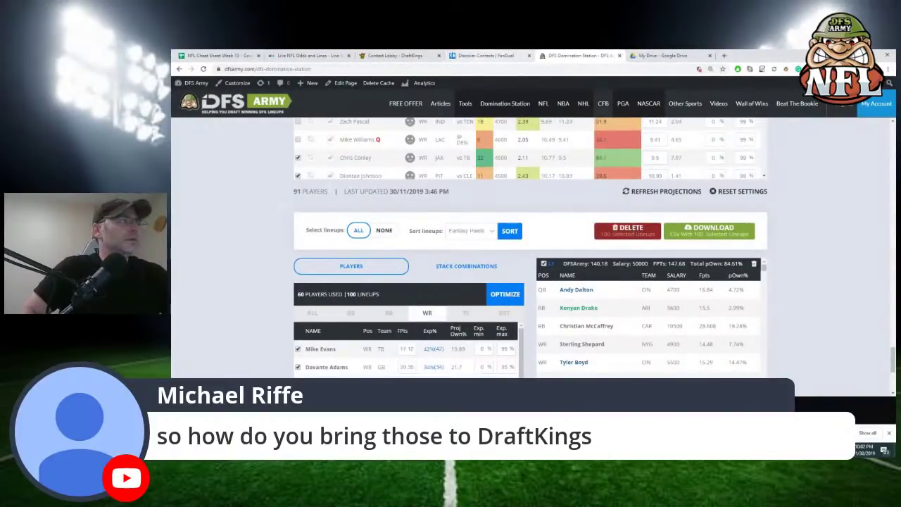
# - Return to DraftKings, close the contest entry window and open the Edit Entries page for the account's lineups
pyautogui.click(394, 55)
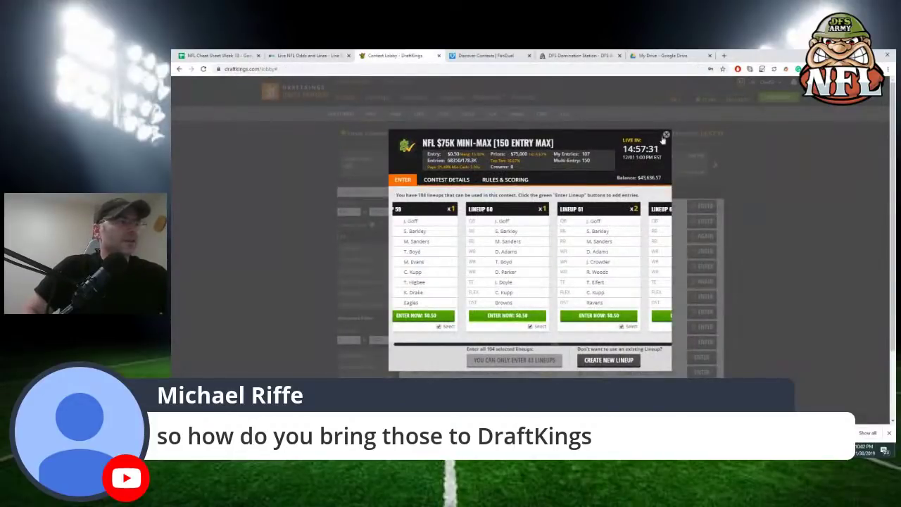
pyautogui.click(666, 133)
pyautogui.click(376, 97)
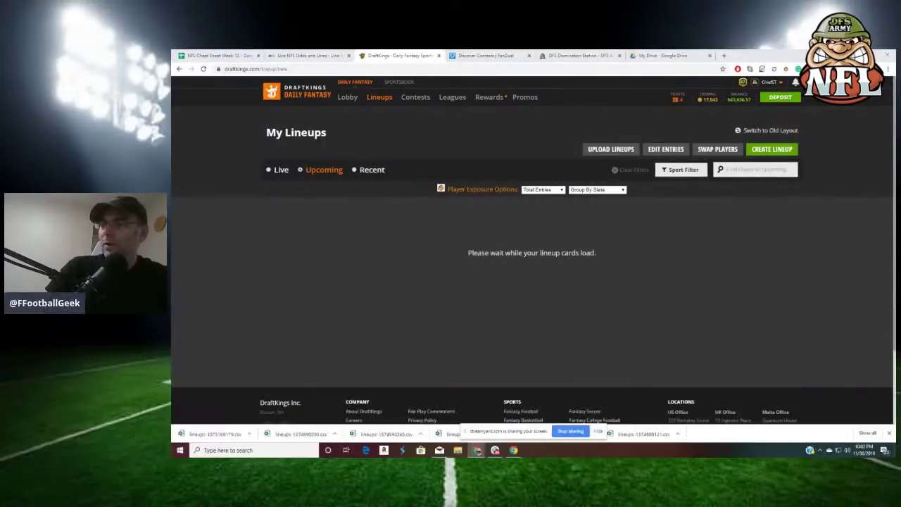
pyautogui.click(655, 151)
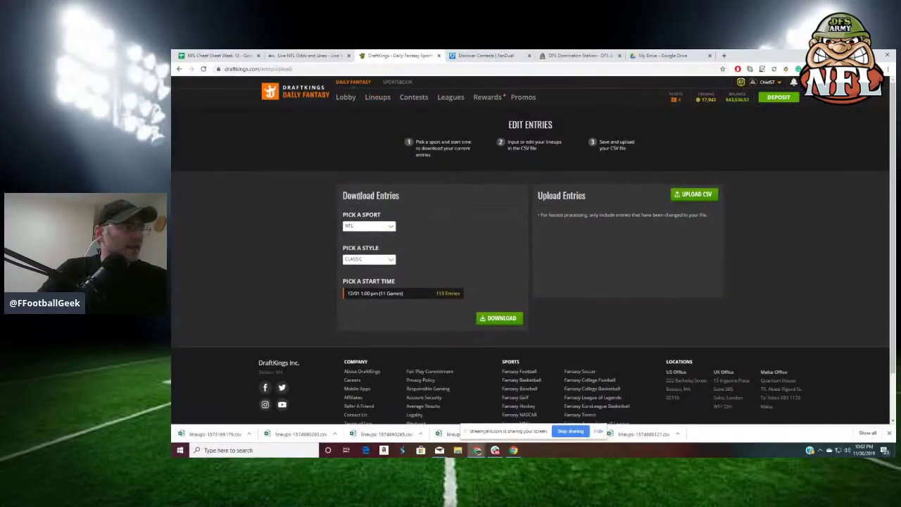
# - Download the NFL Classic entries CSV for the 12/01 1:00 pm slate and save it to the Desktop as dknfl121
pyautogui.click(501, 320)
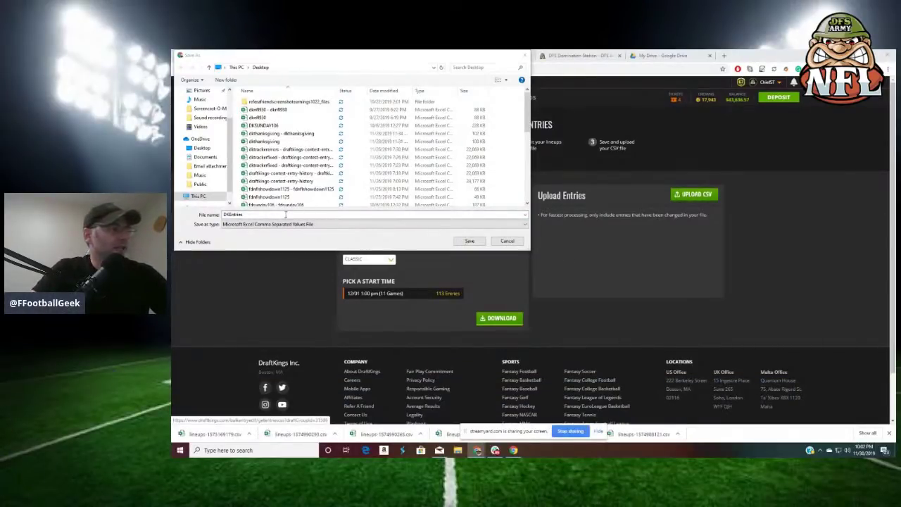
pyautogui.click(286, 215)
pyautogui.write('dkincl')
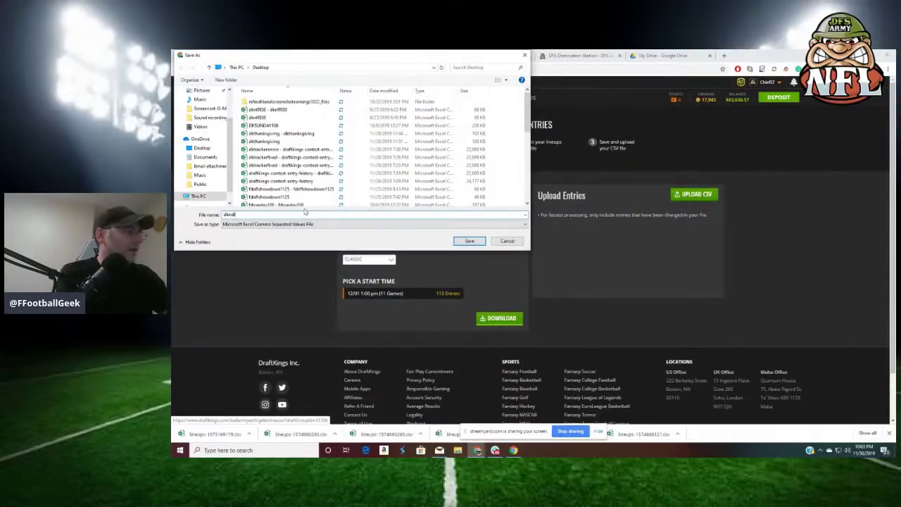
pyautogui.press('BackSpace')
pyautogui.write('fl')
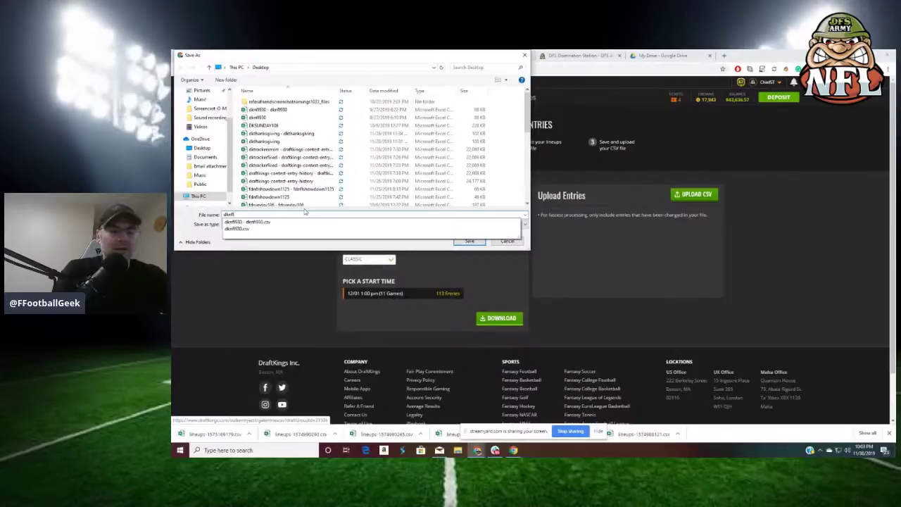
pyautogui.write('121')
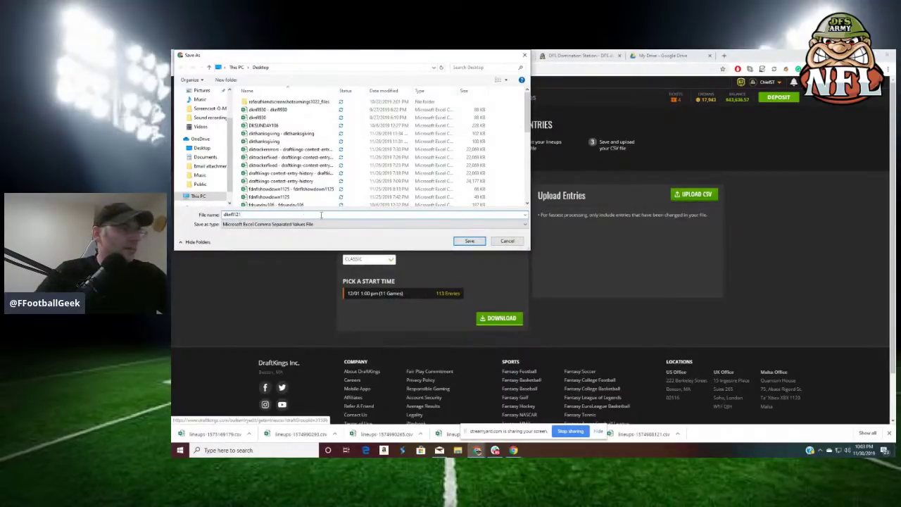
pyautogui.click(464, 240)
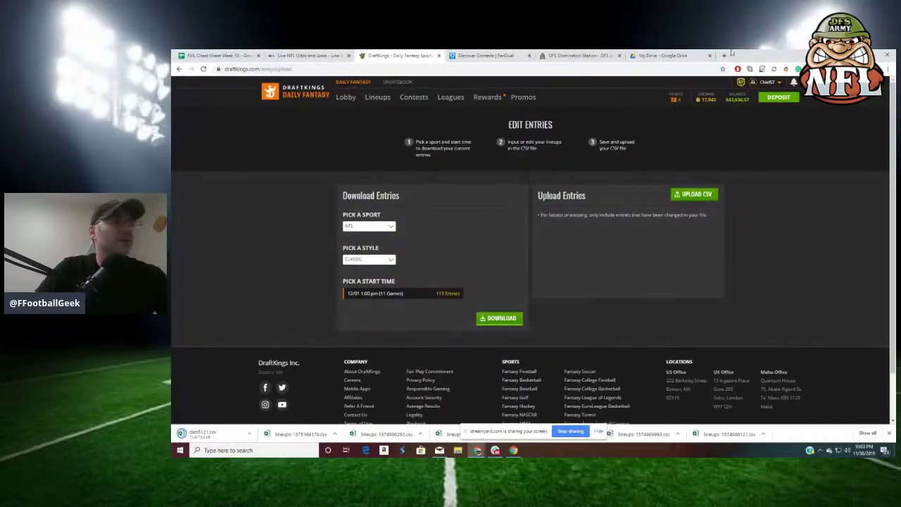
# - Upload dknfl121.csv to Google Drive and open it with Google Sheets to look over the entries
pyautogui.click(672, 55)
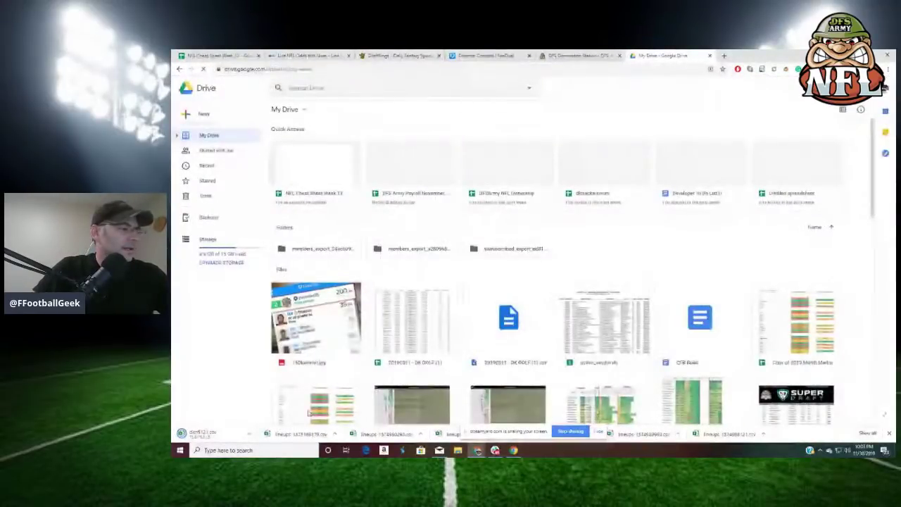
pyautogui.moveTo(201, 433); pyautogui.dragTo(502, 335)
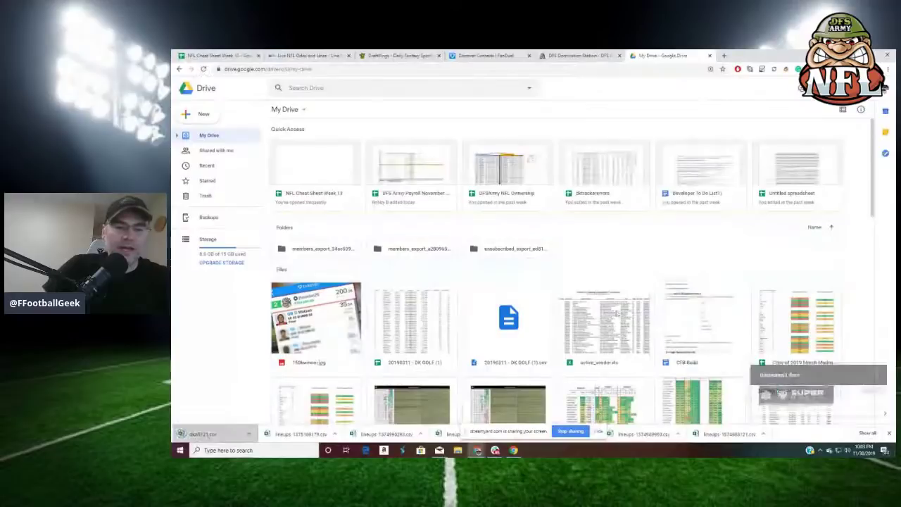
pyautogui.click(785, 405)
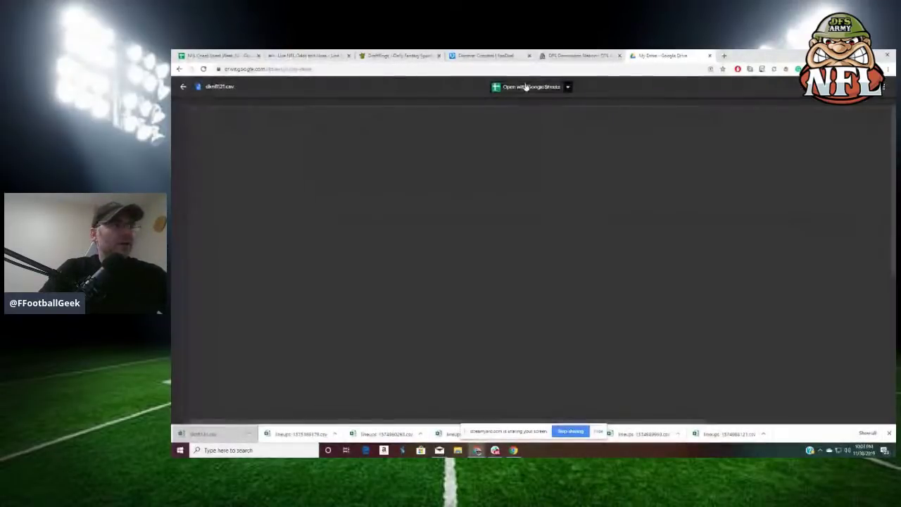
pyautogui.click(526, 87)
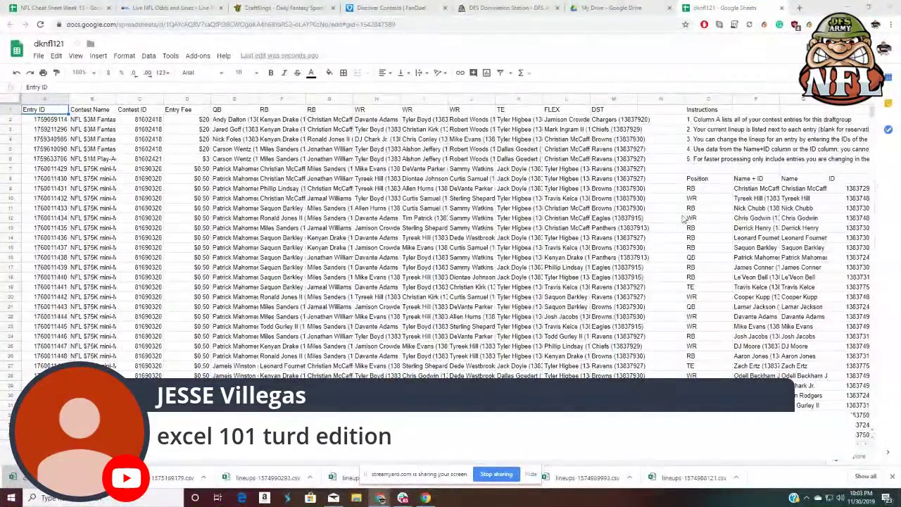
pyautogui.scroll(-3, 683, 220)
pyautogui.scroll(3, 633, 239)
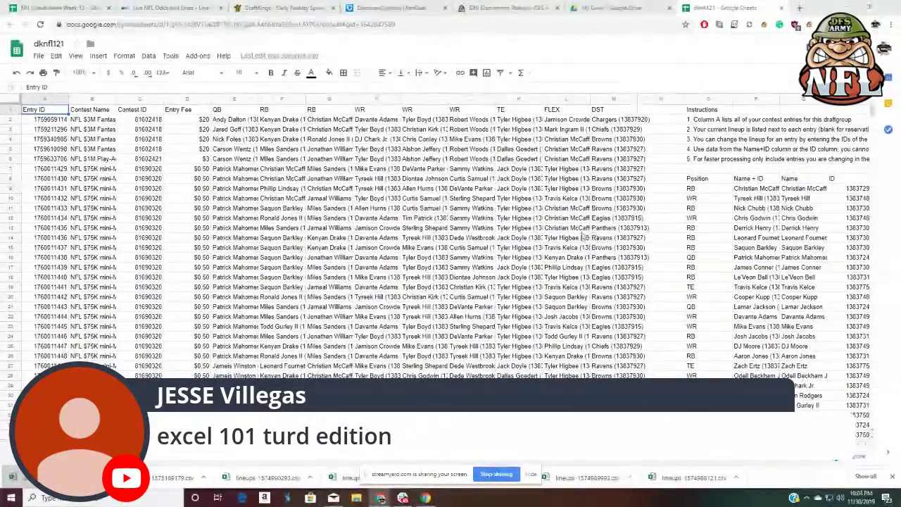
# - Upload lineups-1575169179.csv to Google Drive and open it in Google Sheets
pyautogui.click(602, 8)
pyautogui.click(475, 7)
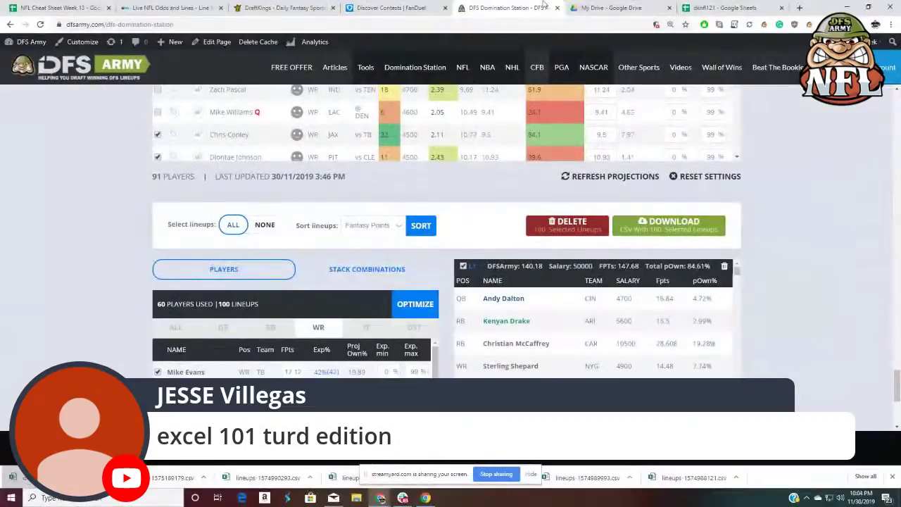
pyautogui.click(598, 8)
pyautogui.click(15, 46)
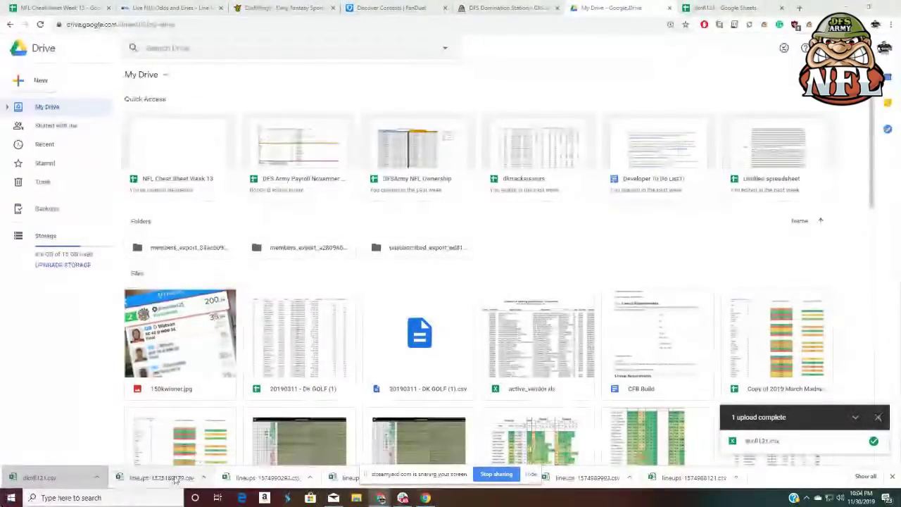
pyautogui.moveTo(176, 479); pyautogui.dragTo(789, 423)
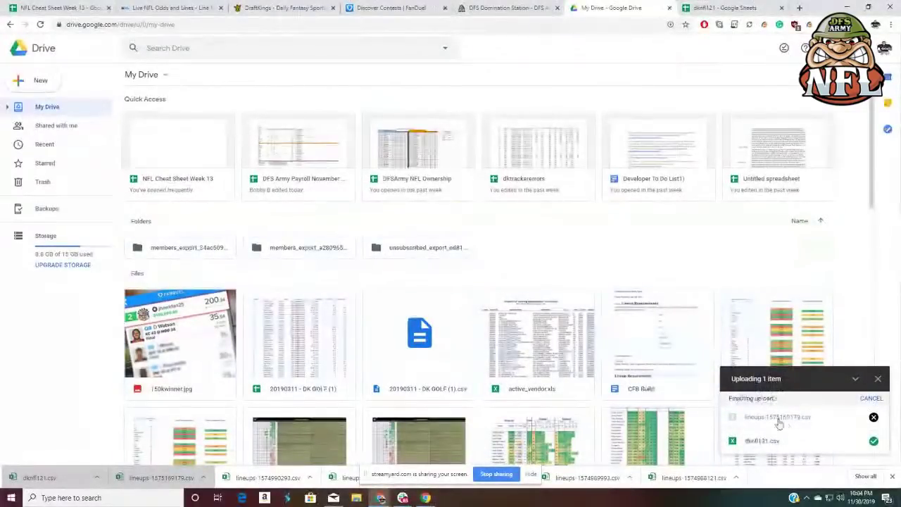
pyautogui.click(778, 418)
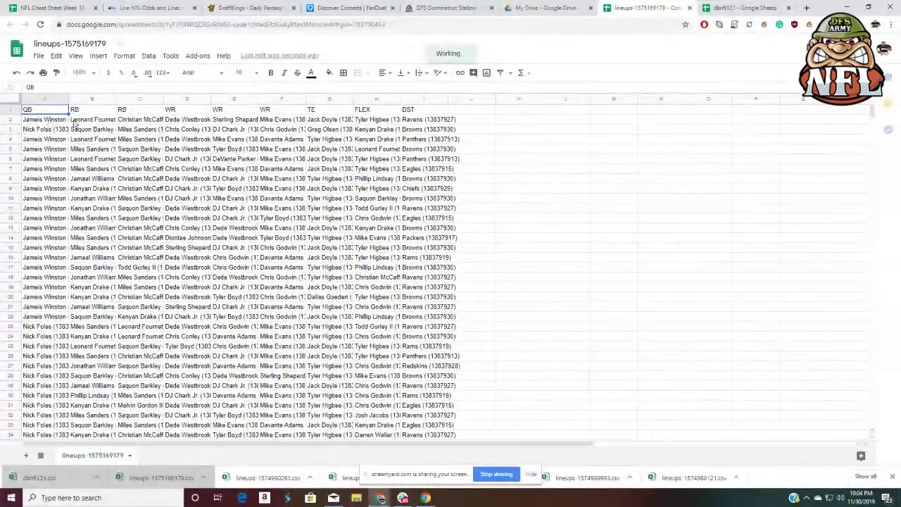
pyautogui.press('Down')
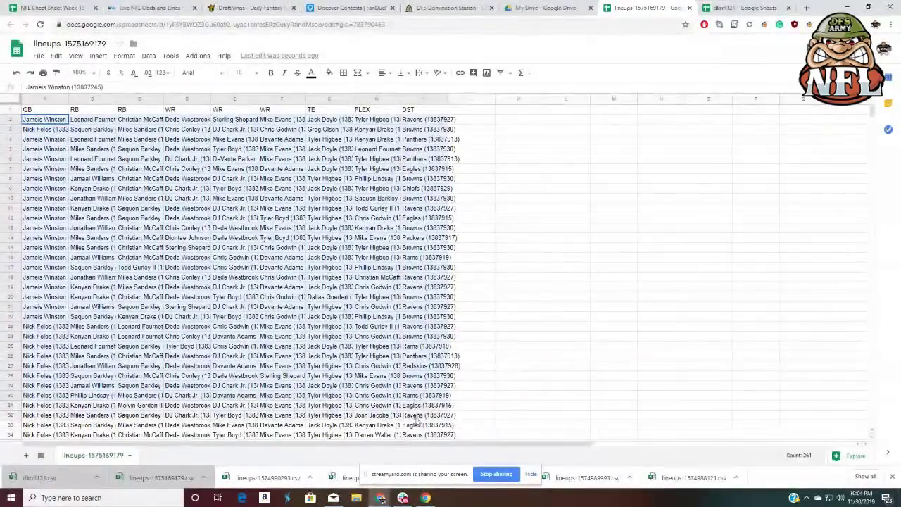
pyautogui.moveTo(404, 462); pyautogui.dragTo(407, 217)
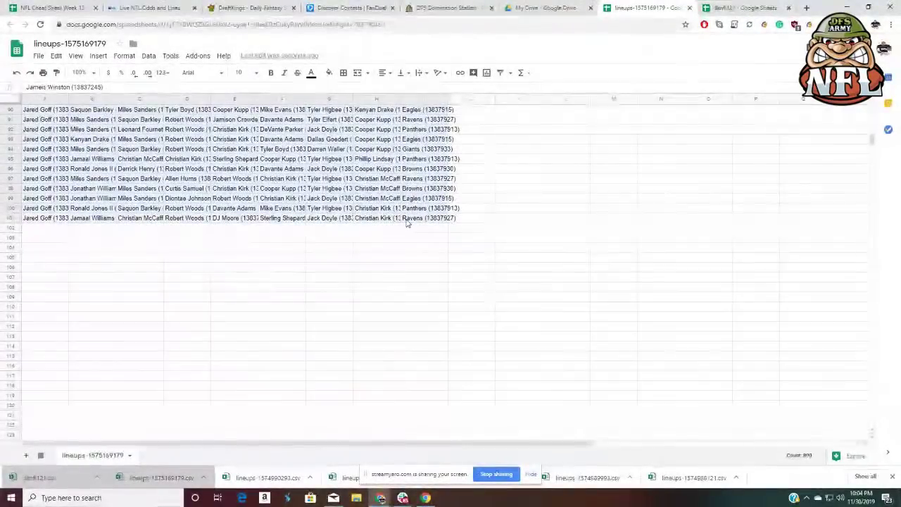
pyautogui.rightClick(415, 211)
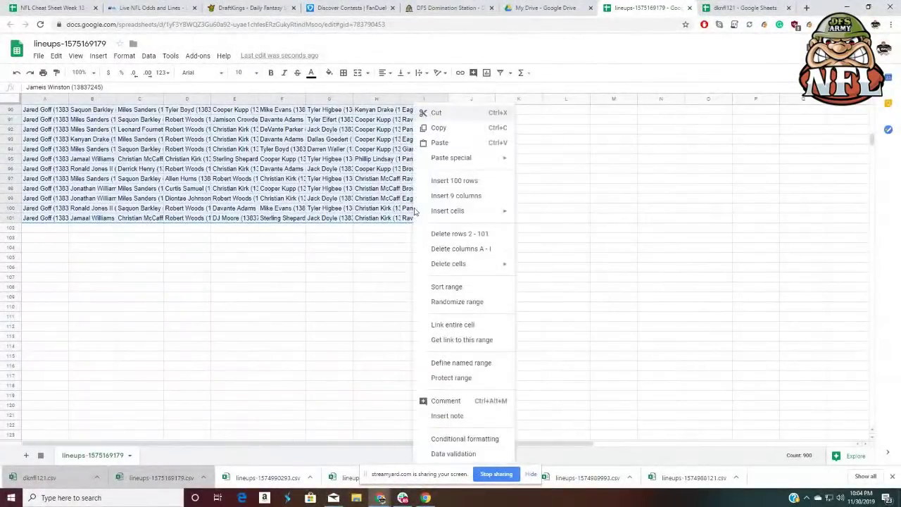
pyautogui.click(438, 128)
pyautogui.click(741, 8)
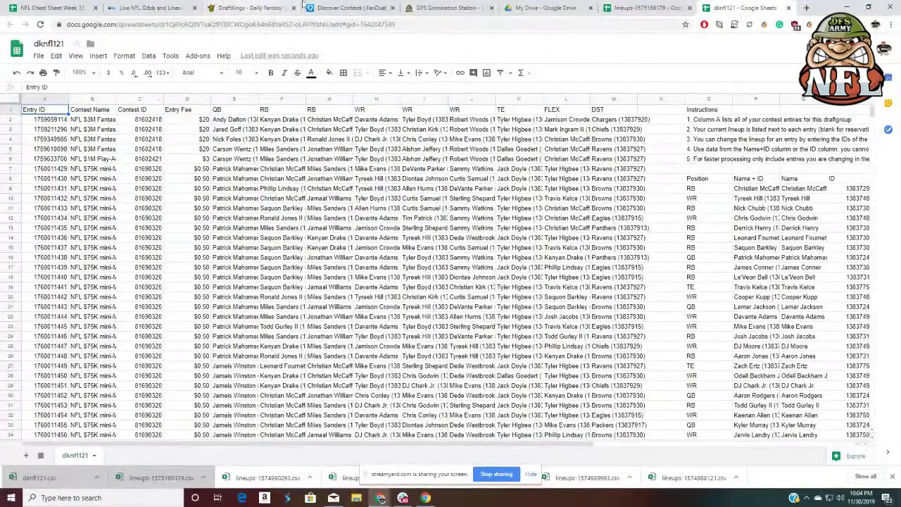
pyautogui.click(644, 8)
pyautogui.scroll(10, 876, 144)
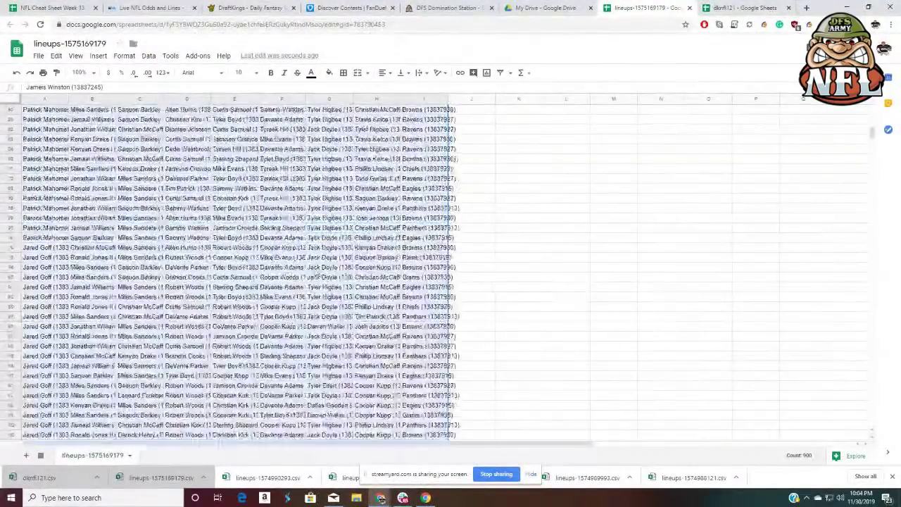
pyautogui.scroll(10, 876, 144)
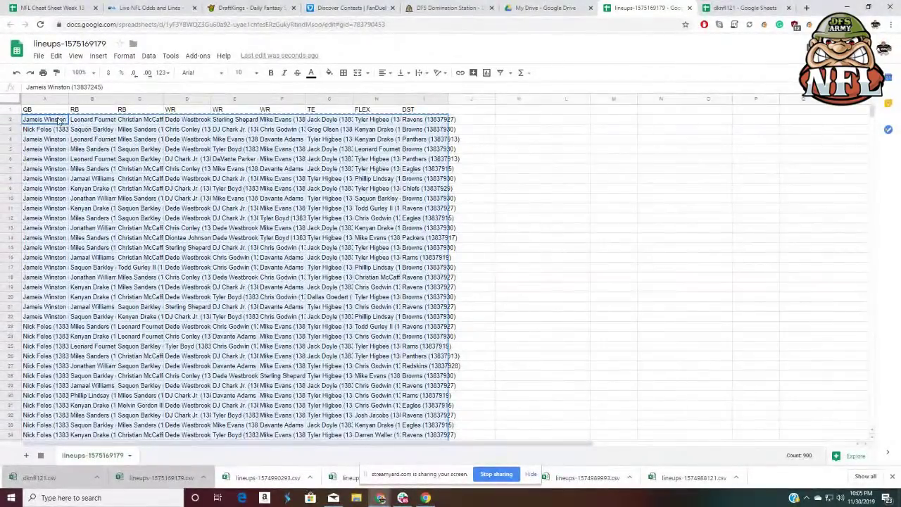
pyautogui.rightClick(177, 109)
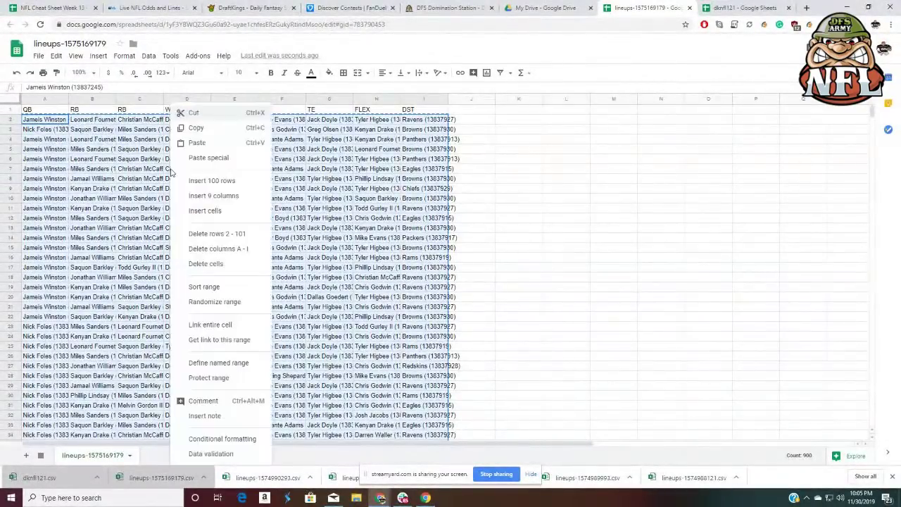
pyautogui.click(193, 129)
pyautogui.click(725, 9)
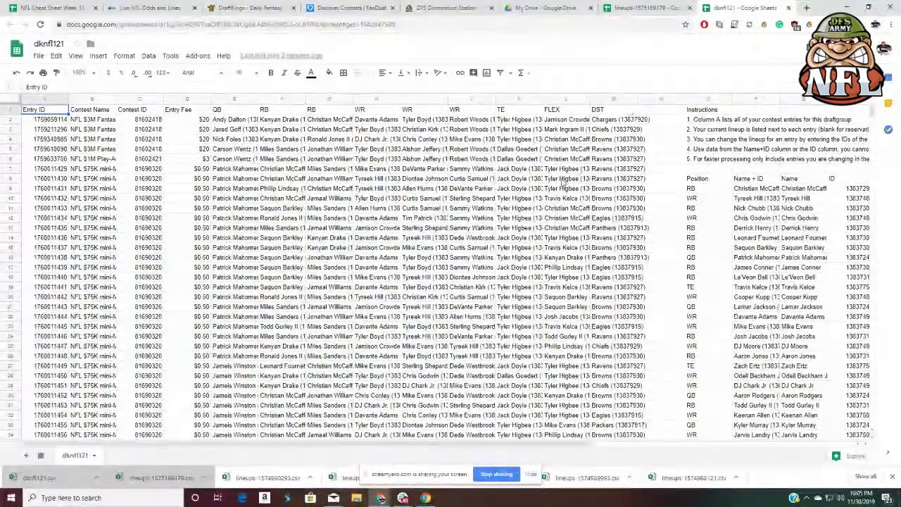
pyautogui.click(246, 7)
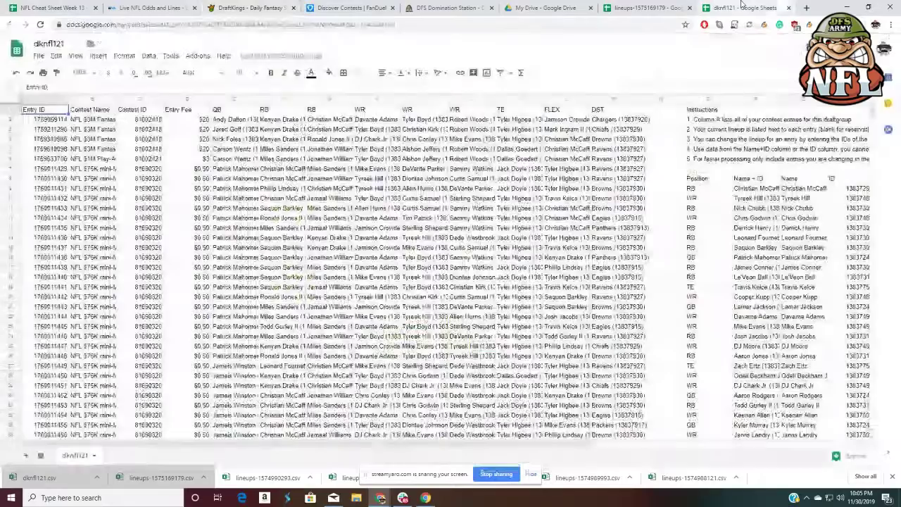
pyautogui.click(742, 8)
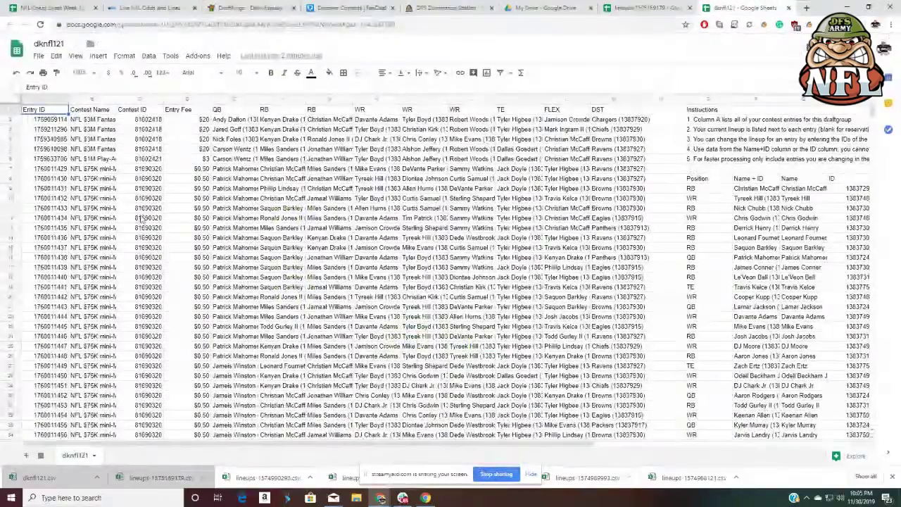
# - Paste the copied lineups into the dknfl121 sheet from the QB cell of the first $0.50 entry and check the filled rows
pyautogui.rightClick(218, 169)
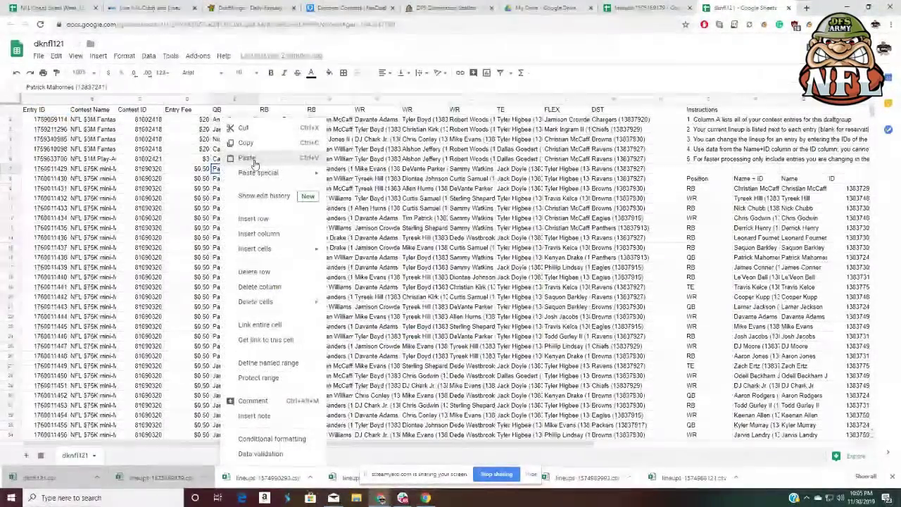
pyautogui.click(254, 164)
pyautogui.scroll(-15, 261, 175)
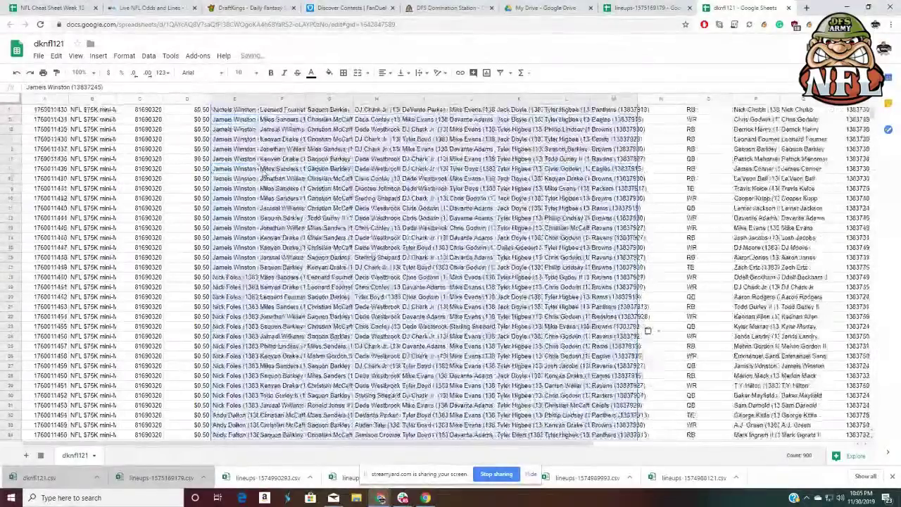
pyautogui.scroll(6, 270, 213)
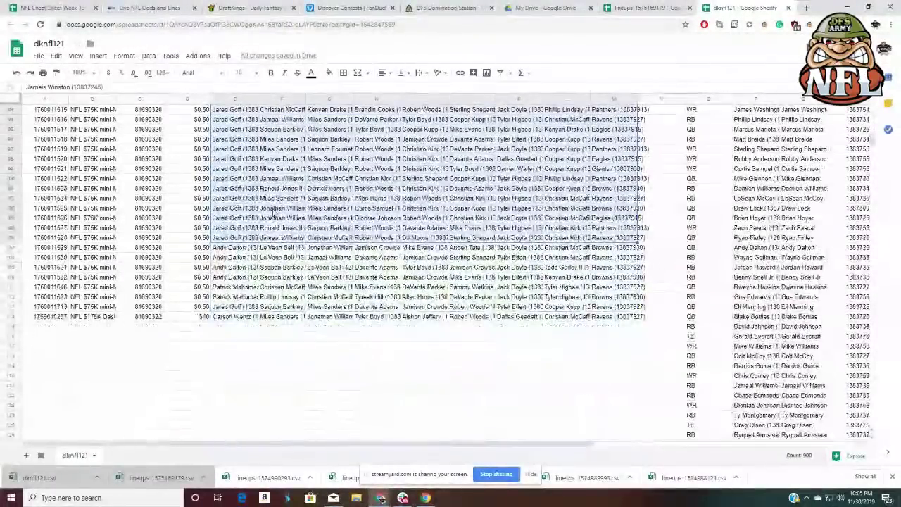
pyautogui.scroll(10, 270, 225)
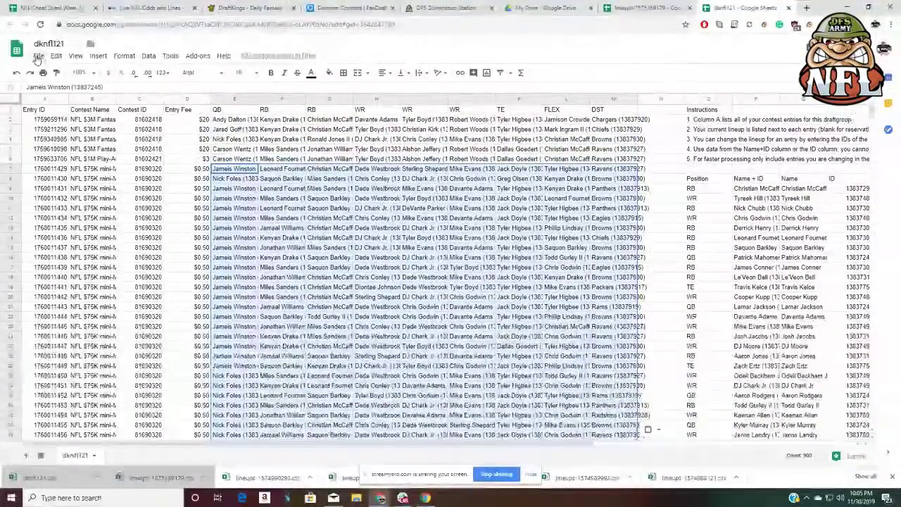
# - Download the dknfl121 sheet as a comma-separated values file, saving it to the Desktop as "dknfl121 - dknfl121"
pyautogui.click(38, 56)
pyautogui.moveTo(70, 164)
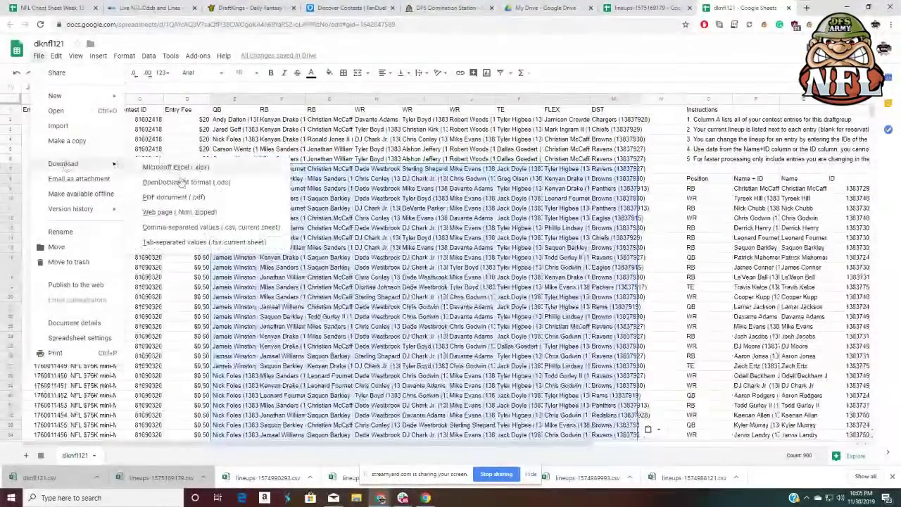
pyautogui.click(214, 231)
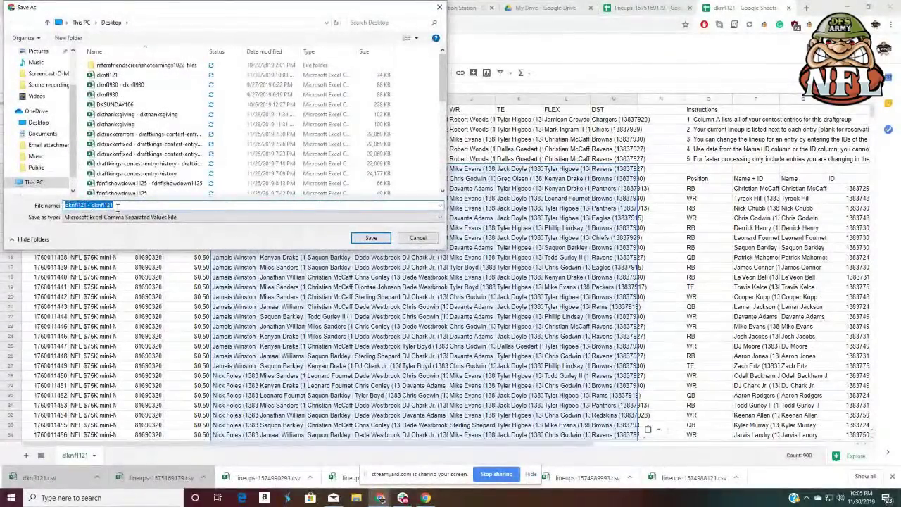
pyautogui.click(162, 203)
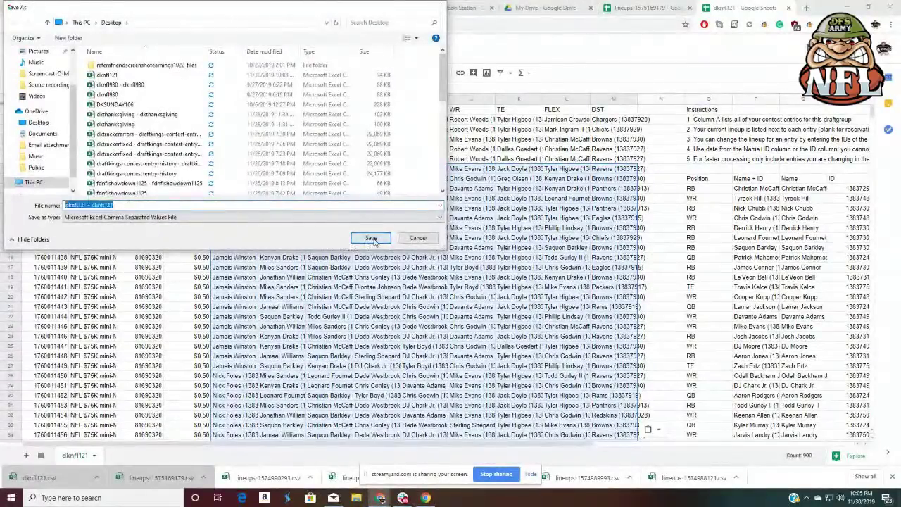
pyautogui.click(371, 237)
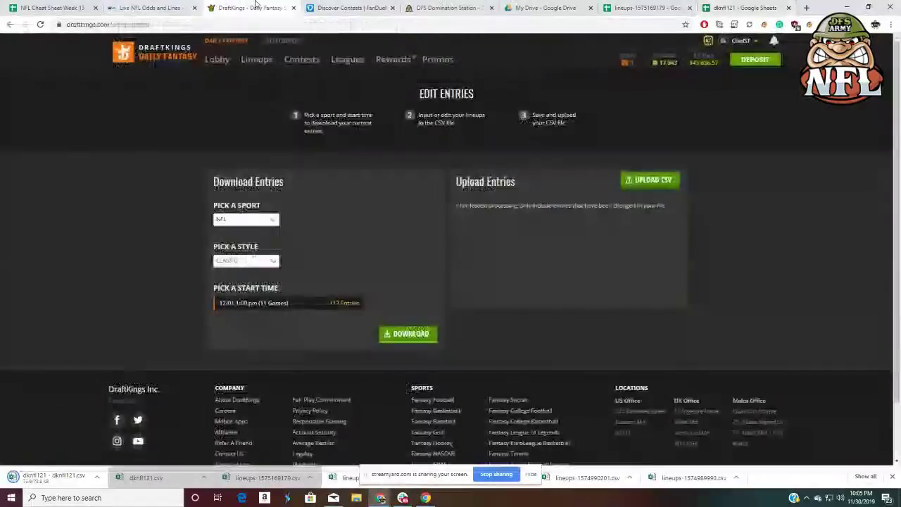
# - Upload "dknfl121 - dknfl121.csv" on the DraftKings Edit Entries page
pyautogui.click(248, 8)
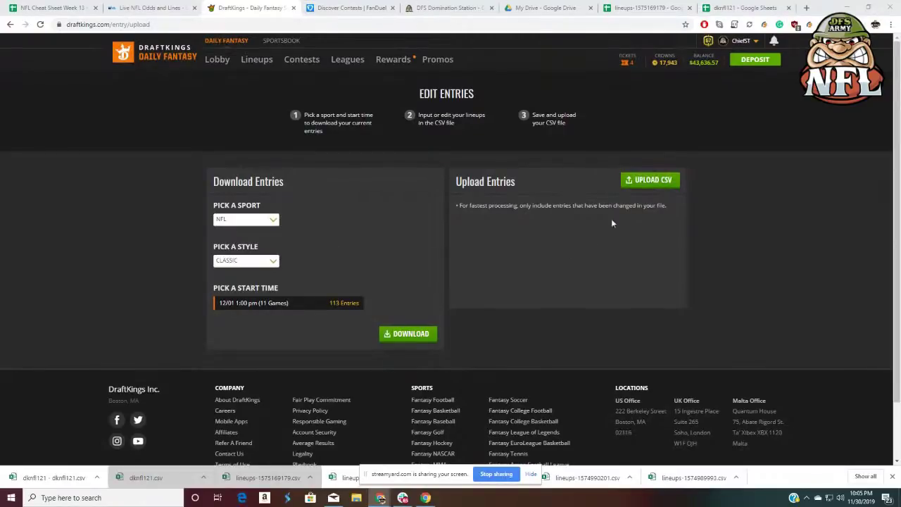
pyautogui.click(638, 181)
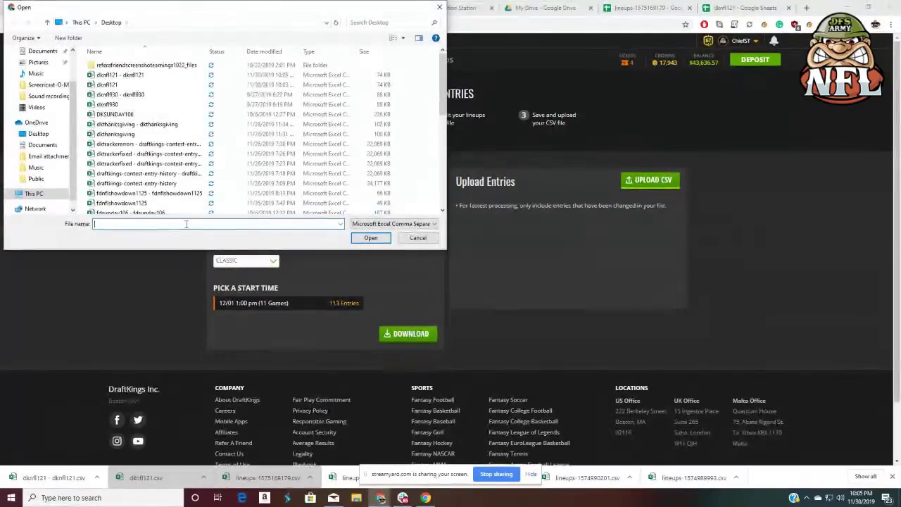
pyautogui.write('dkn')
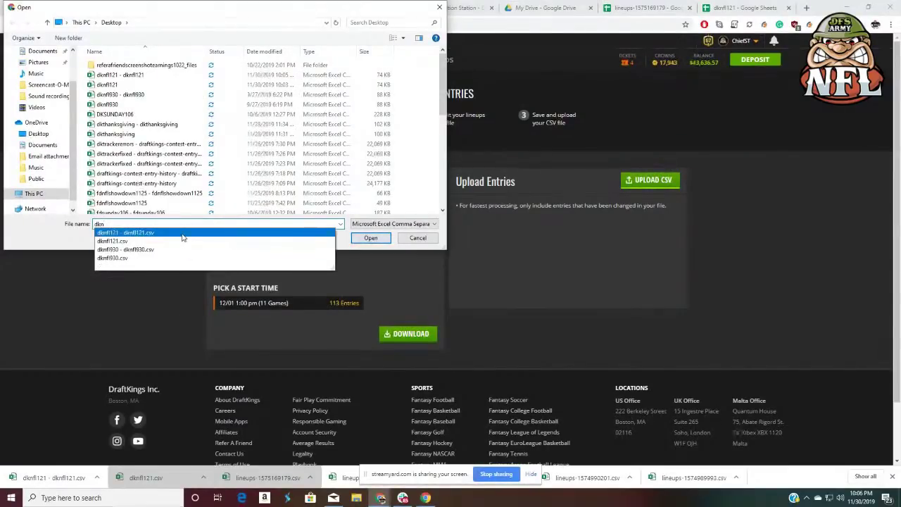
pyautogui.click(182, 236)
pyautogui.click(380, 237)
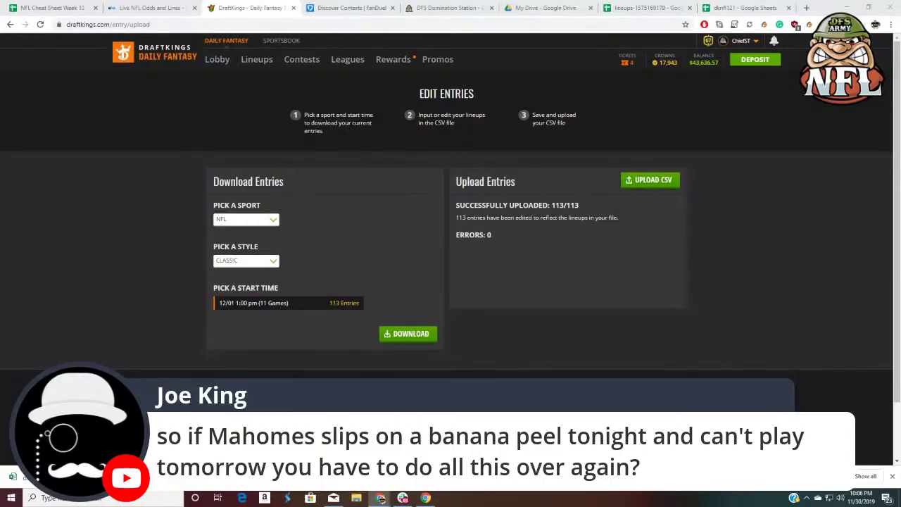
# - Switch to the DFS Domination Station and examine the quarterback stacking rules and the wide receiver pool
pyautogui.click(444, 7)
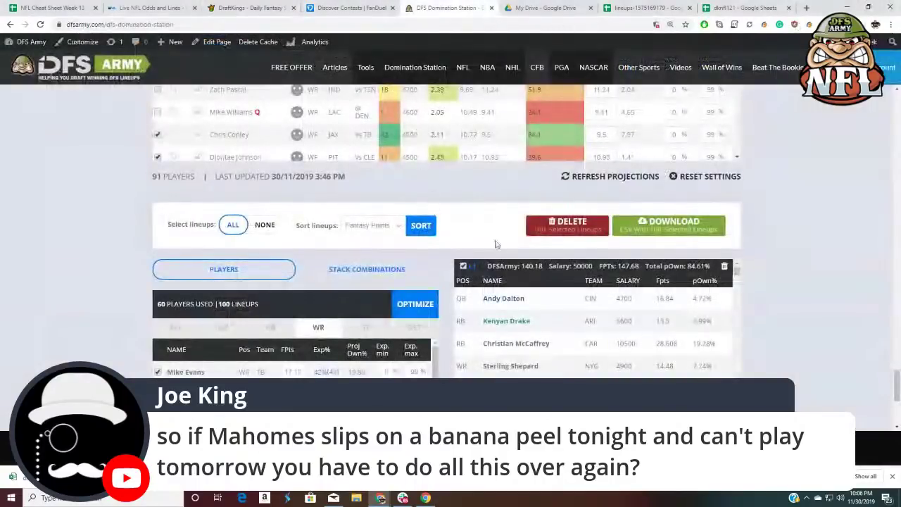
pyautogui.scroll(-15, 818, 183)
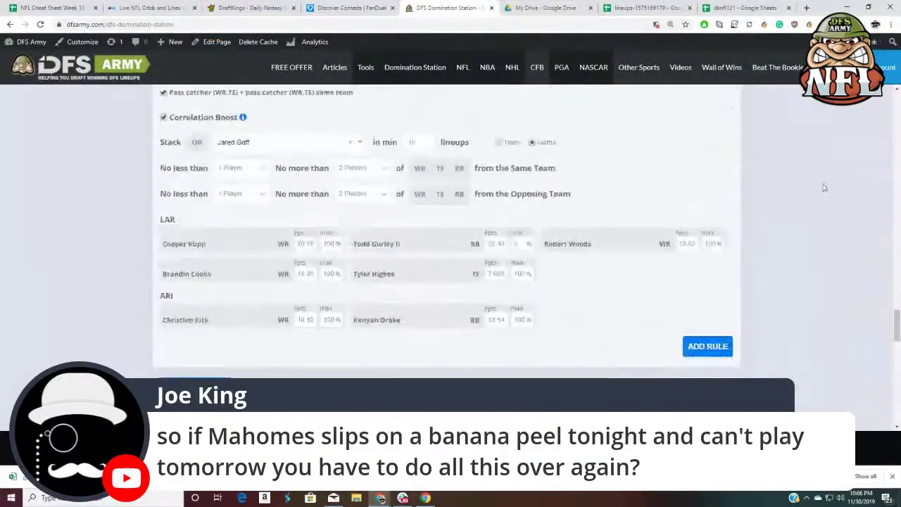
pyautogui.scroll(3, 563, 281)
pyautogui.scroll(-2, 570, 274)
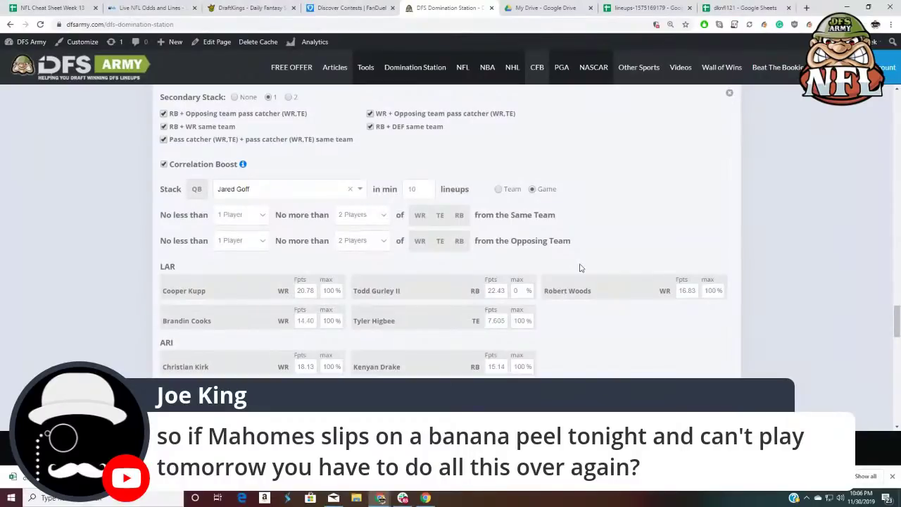
pyautogui.scroll(15, 580, 267)
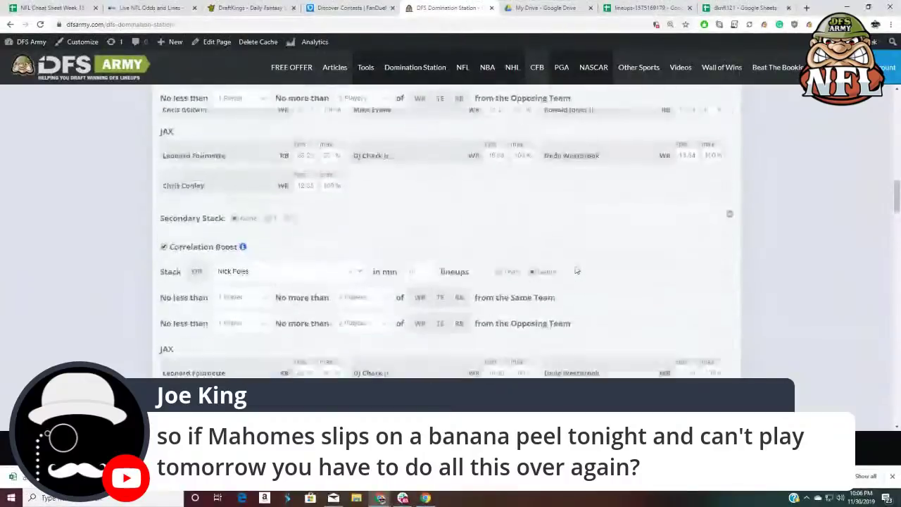
pyautogui.scroll(5, 576, 271)
pyautogui.scroll(-10, 577, 269)
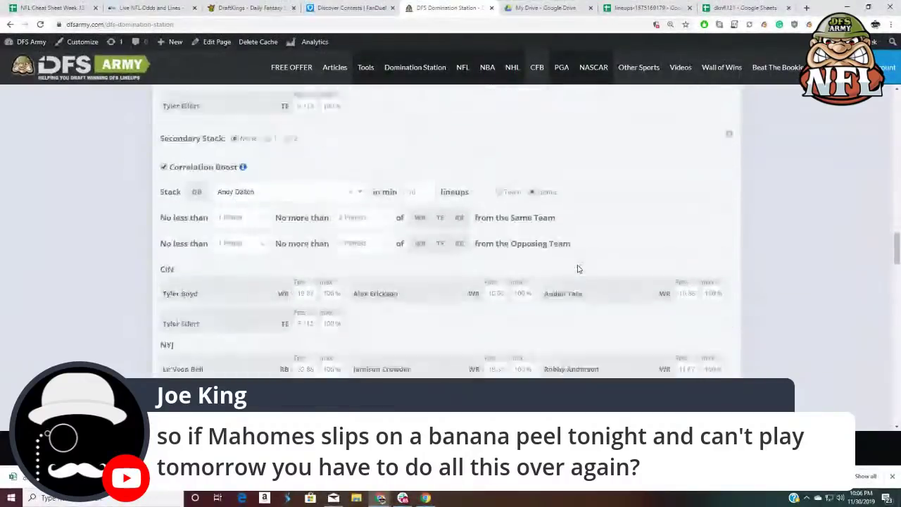
pyautogui.scroll(-15, 579, 271)
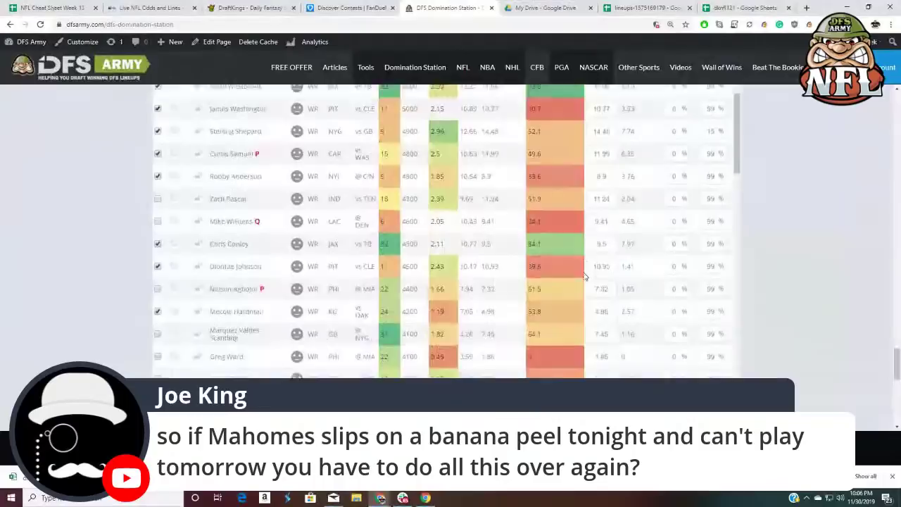
pyautogui.scroll(-1, 584, 277)
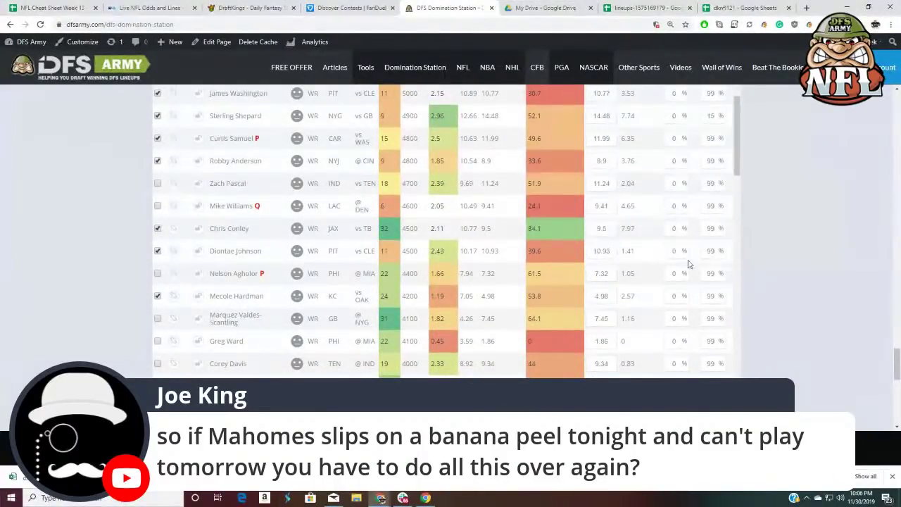
pyautogui.scroll(10, 768, 279)
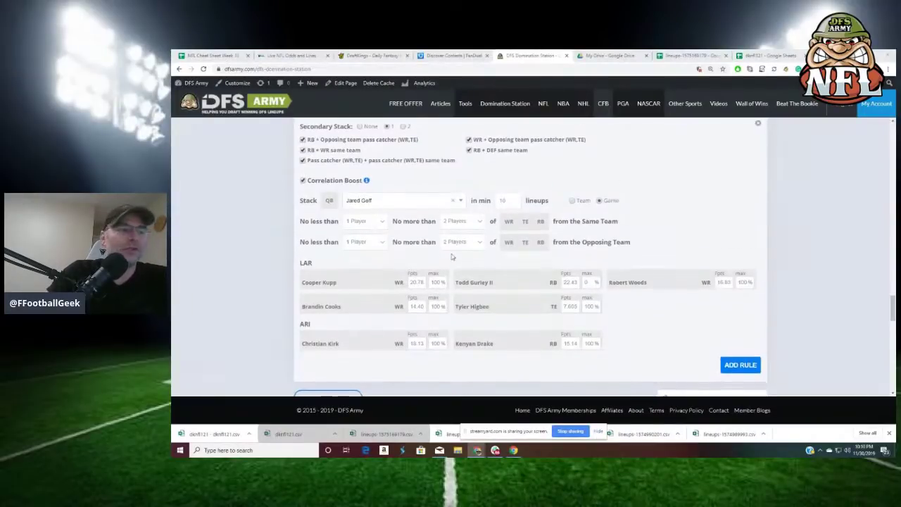
# - Show the stack combinations used in the generated lineups
pyautogui.scroll(-10, 450, 255)
pyautogui.scroll(-5, 408, 190)
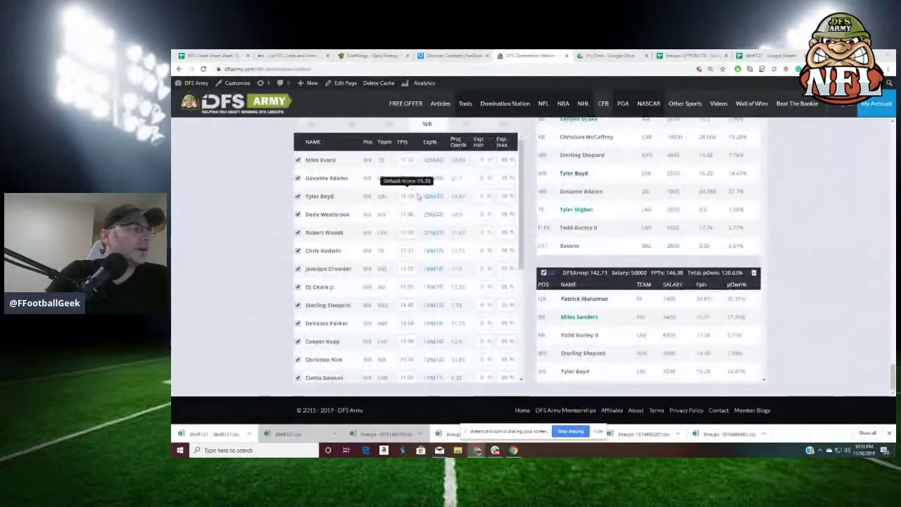
pyautogui.scroll(3, 451, 194)
pyautogui.click(467, 191)
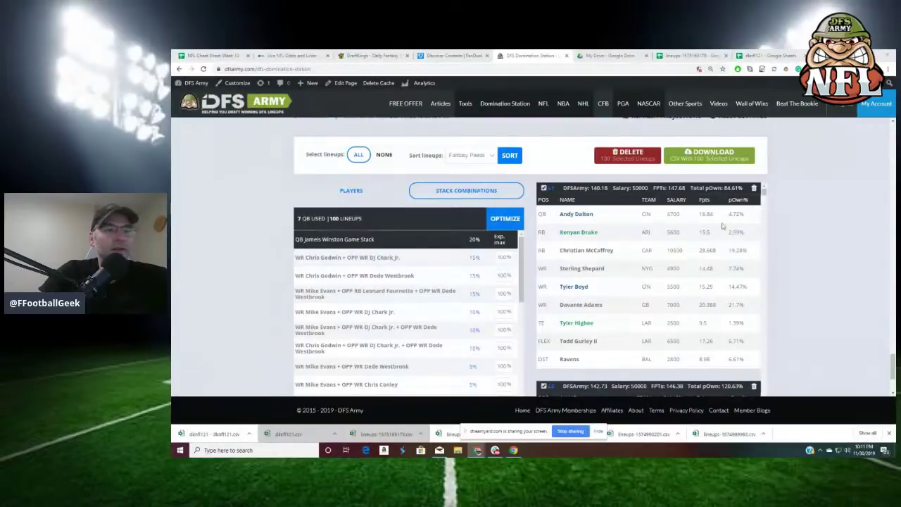
# - Sort the wide receiver pool by projected ownership, highest first, and look over the list
pyautogui.scroll(10, 816, 239)
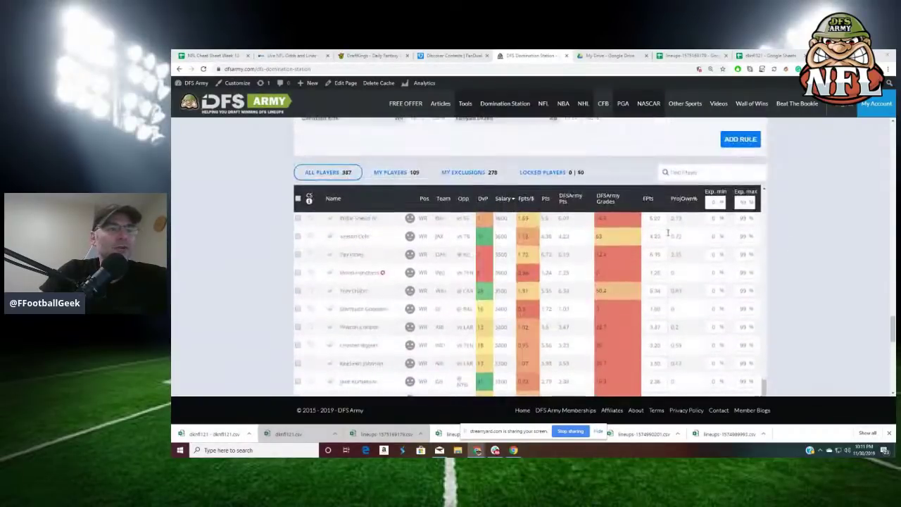
pyautogui.click(680, 199)
pyautogui.scroll(10, 699, 276)
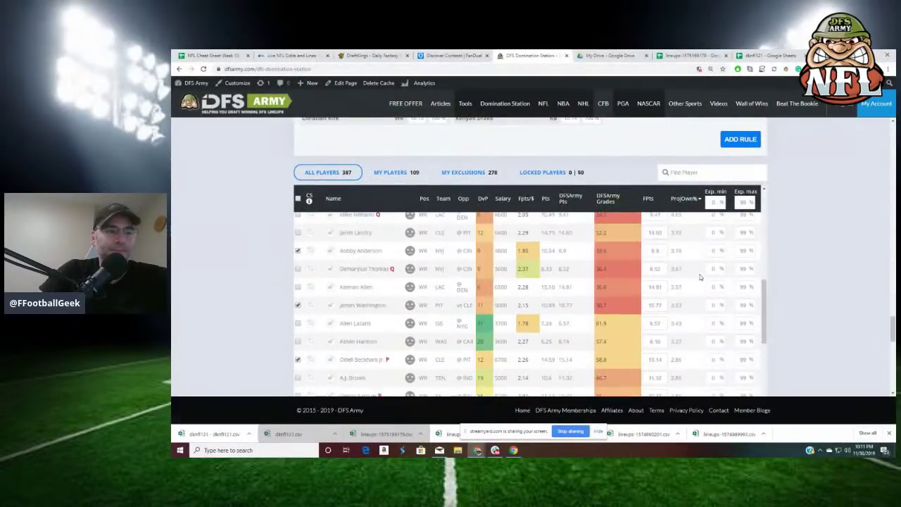
pyautogui.scroll(-2, 804, 248)
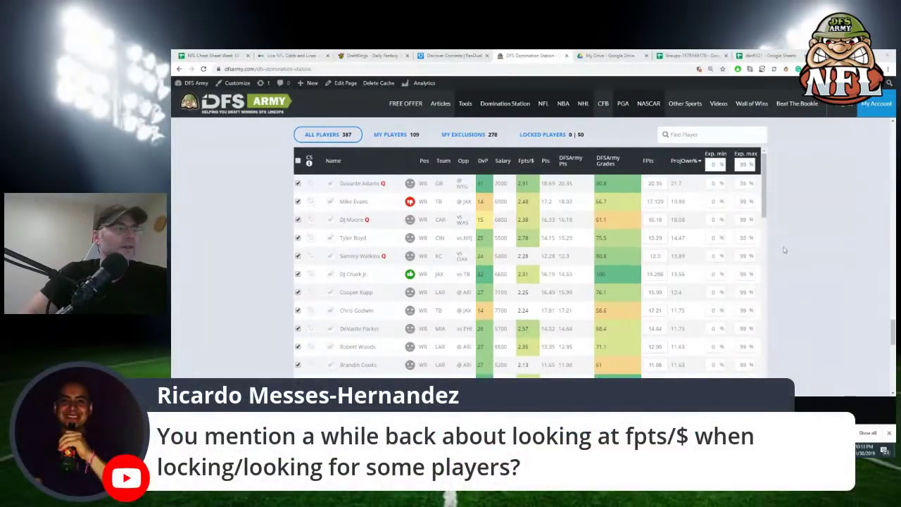
# - Sort the wide receiver pool by Fpts/$, highest first, and examine the receivers' points and value figures
pyautogui.scroll(1, 784, 250)
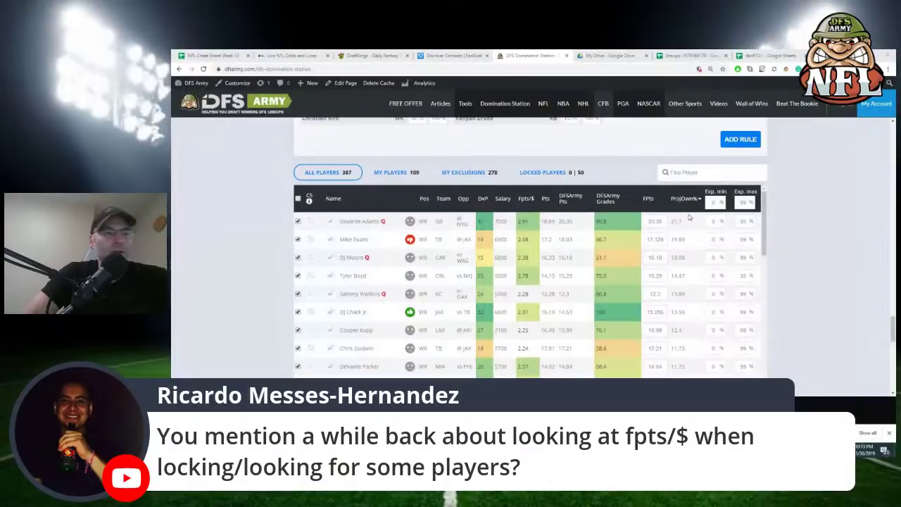
pyautogui.click(523, 200)
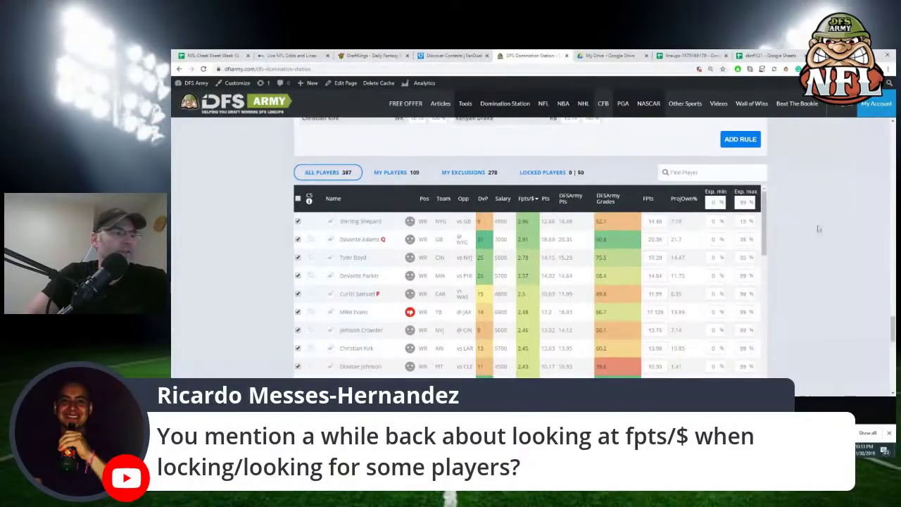
pyautogui.scroll(-1, 835, 230)
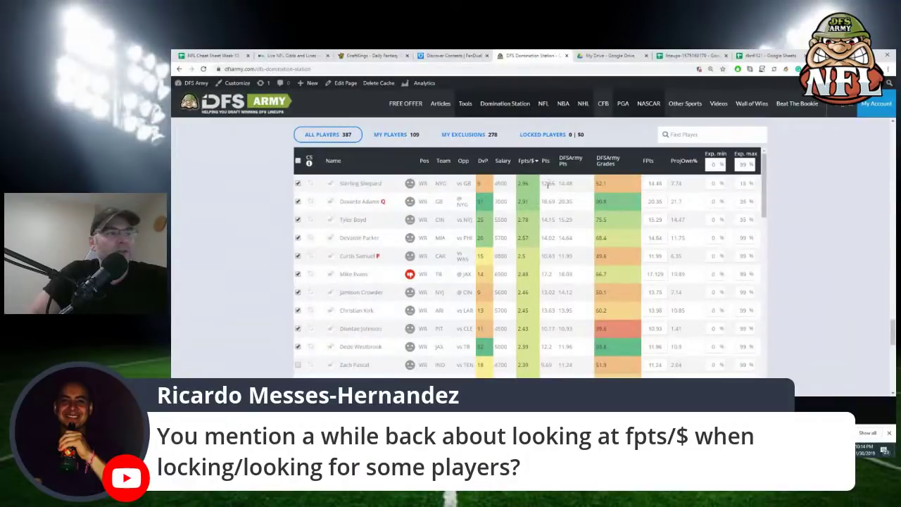
pyautogui.doubleClick(549, 183)
pyautogui.click(555, 183)
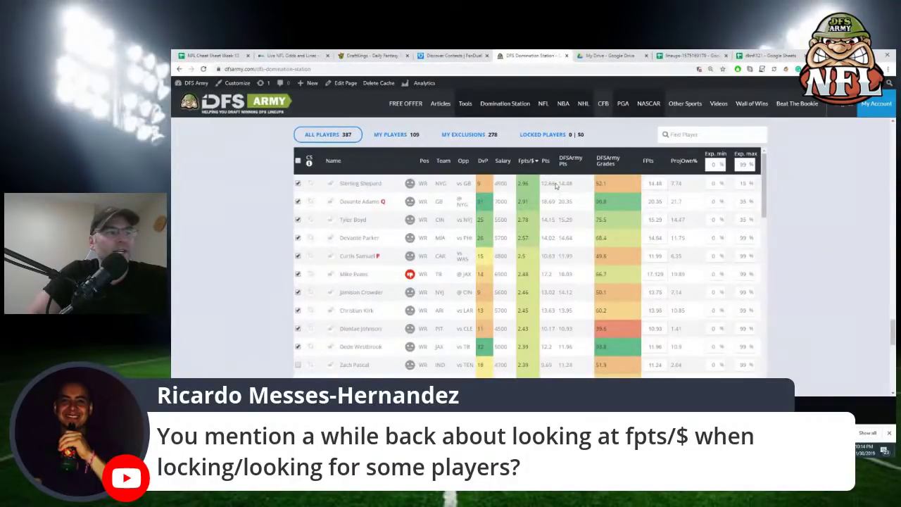
pyautogui.moveTo(555, 184); pyautogui.dragTo(541, 185)
pyautogui.click(553, 184)
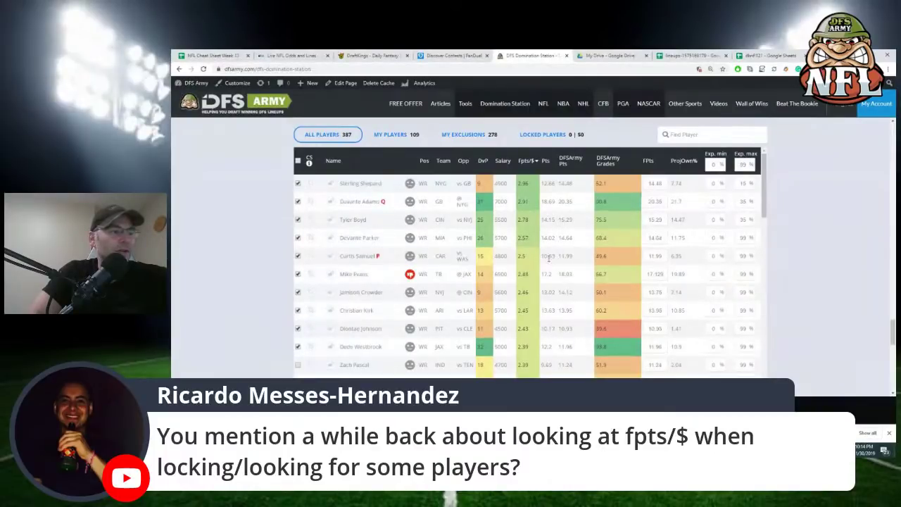
pyautogui.scroll(-2, 560, 299)
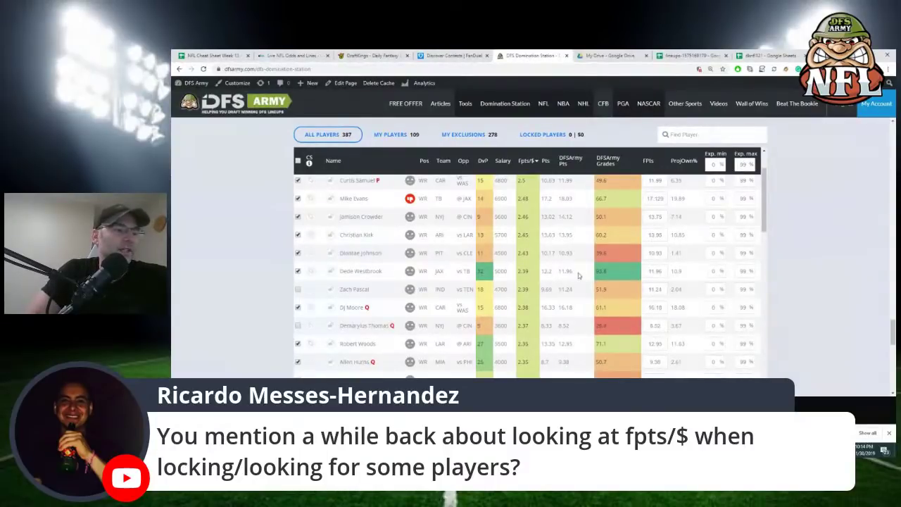
pyautogui.scroll(2, 578, 275)
pyautogui.scroll(1, 578, 230)
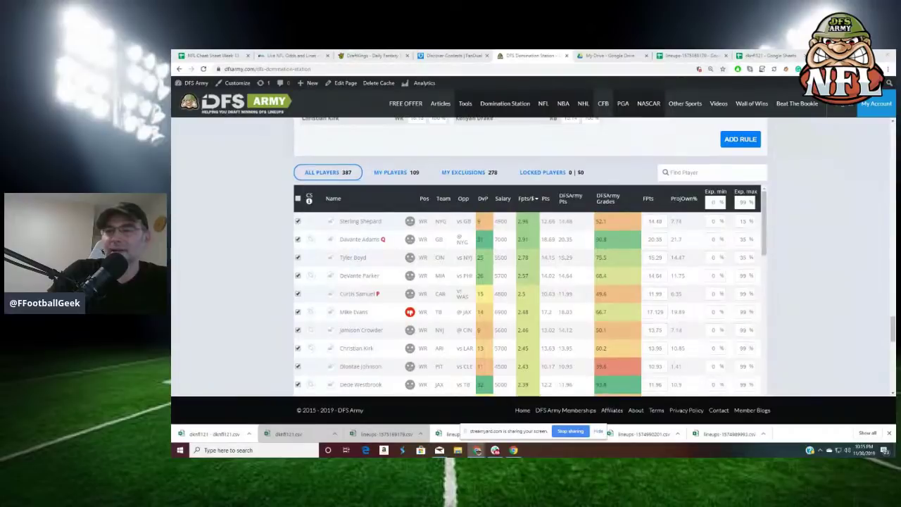
# - Review the optimizer settings and the quarterback stacking rules
pyautogui.scroll(10, 837, 233)
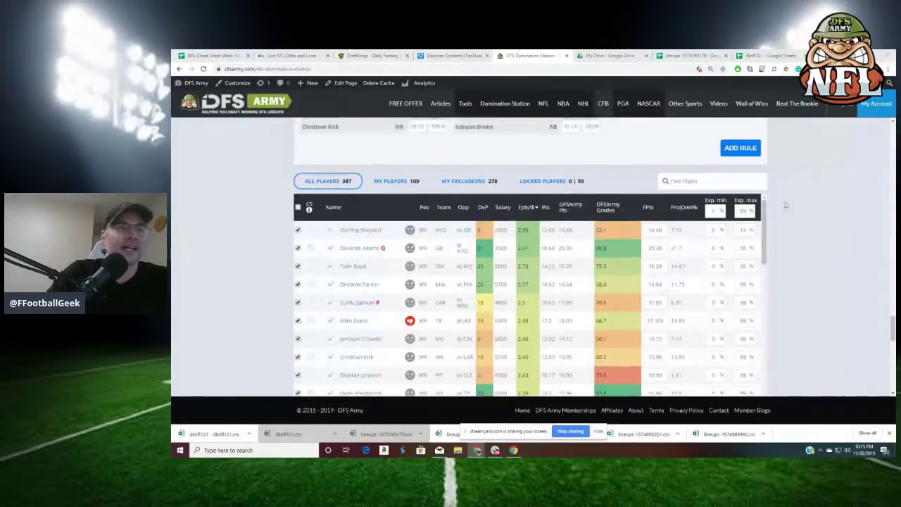
pyautogui.scroll(10, 836, 233)
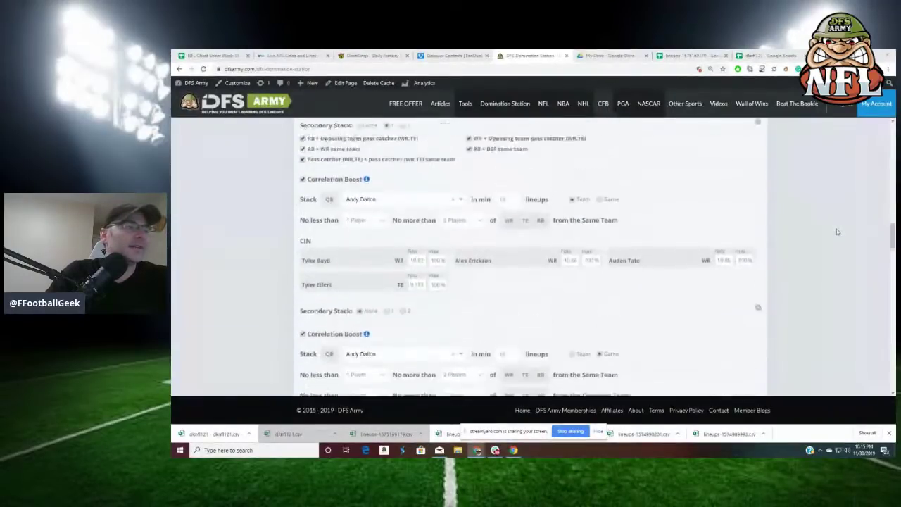
pyautogui.scroll(6, 833, 233)
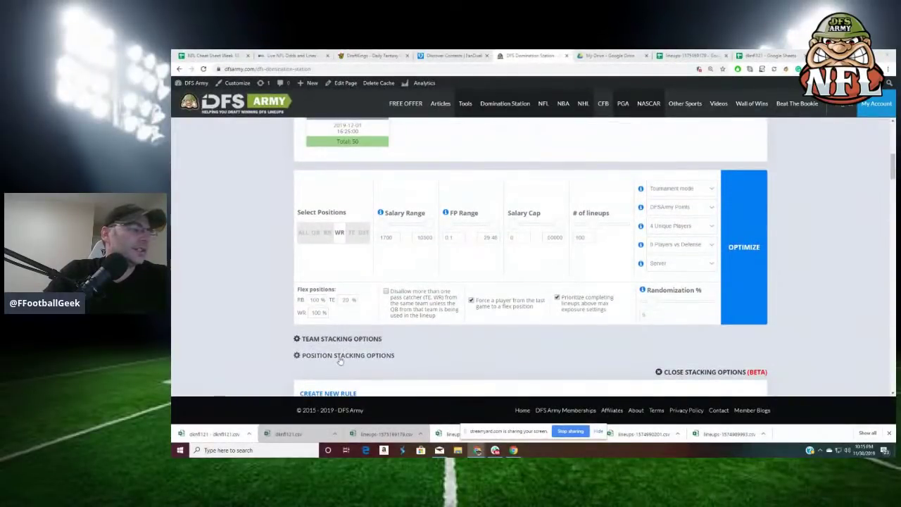
pyautogui.scroll(-1, 840, 302)
pyautogui.scroll(-8, 839, 303)
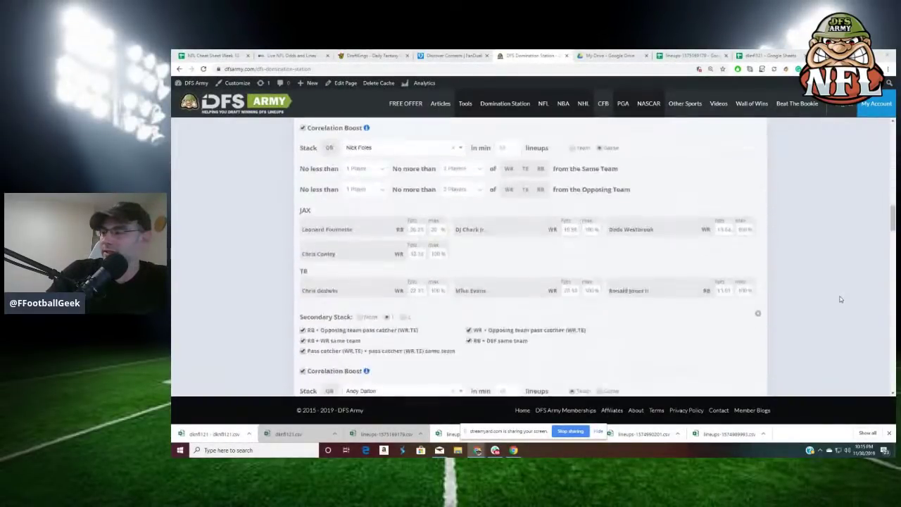